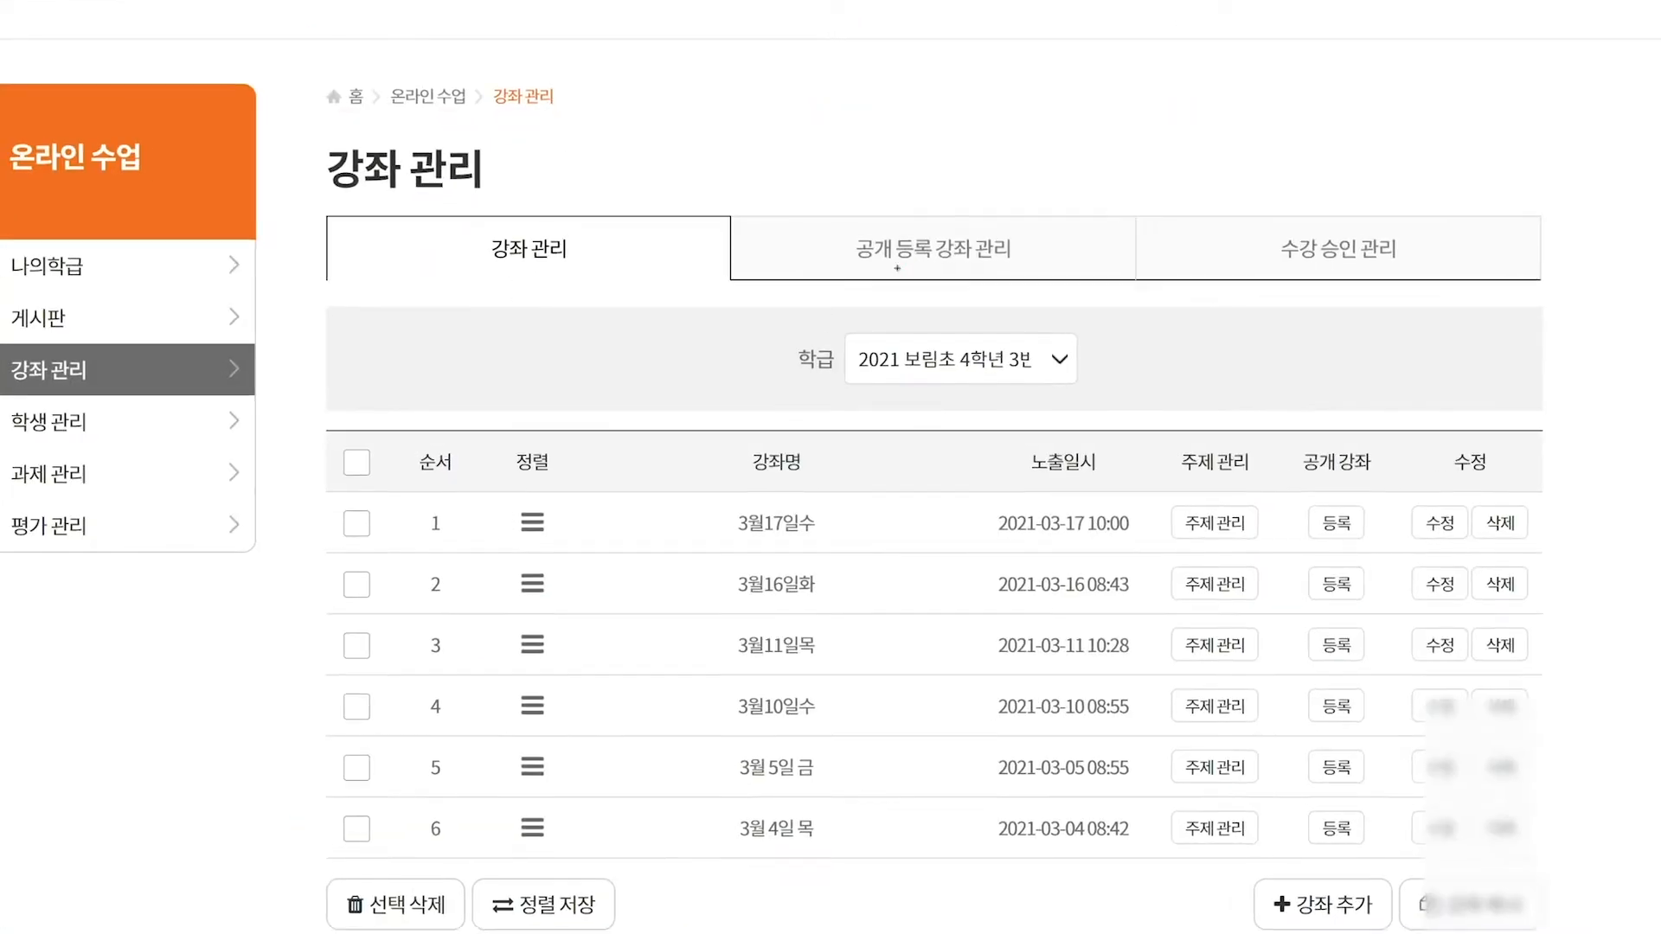
pyautogui.moveTo(872, 275)
pyautogui.mouseDown()
pyautogui.moveTo(945, 272)
pyautogui.moveTo(950, 239)
pyautogui.mouseUp()
pyautogui.moveTo(1423, 275)
pyautogui.mouseDown()
pyautogui.moveTo(1258, 279)
pyautogui.moveTo(1397, 244)
pyautogui.mouseUp()
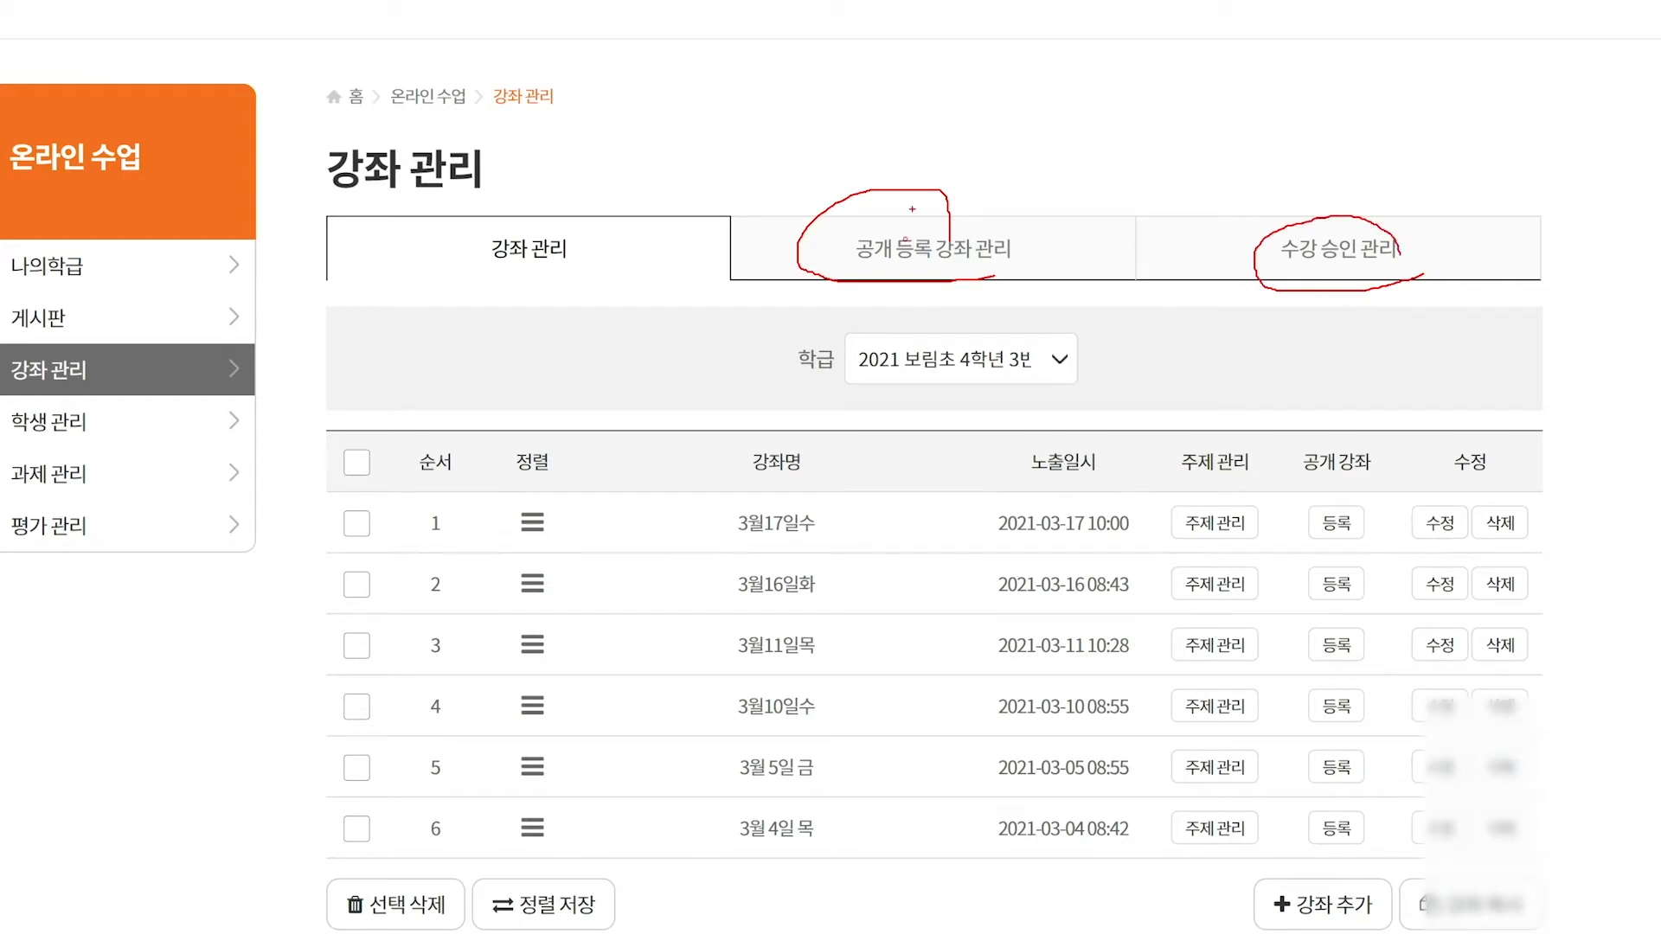
pyautogui.moveTo(905, 176); pyautogui.dragTo(957, 151)
pyautogui.moveTo(1308, 208); pyautogui.dragTo(1356, 169)
pyautogui.press('Escape')
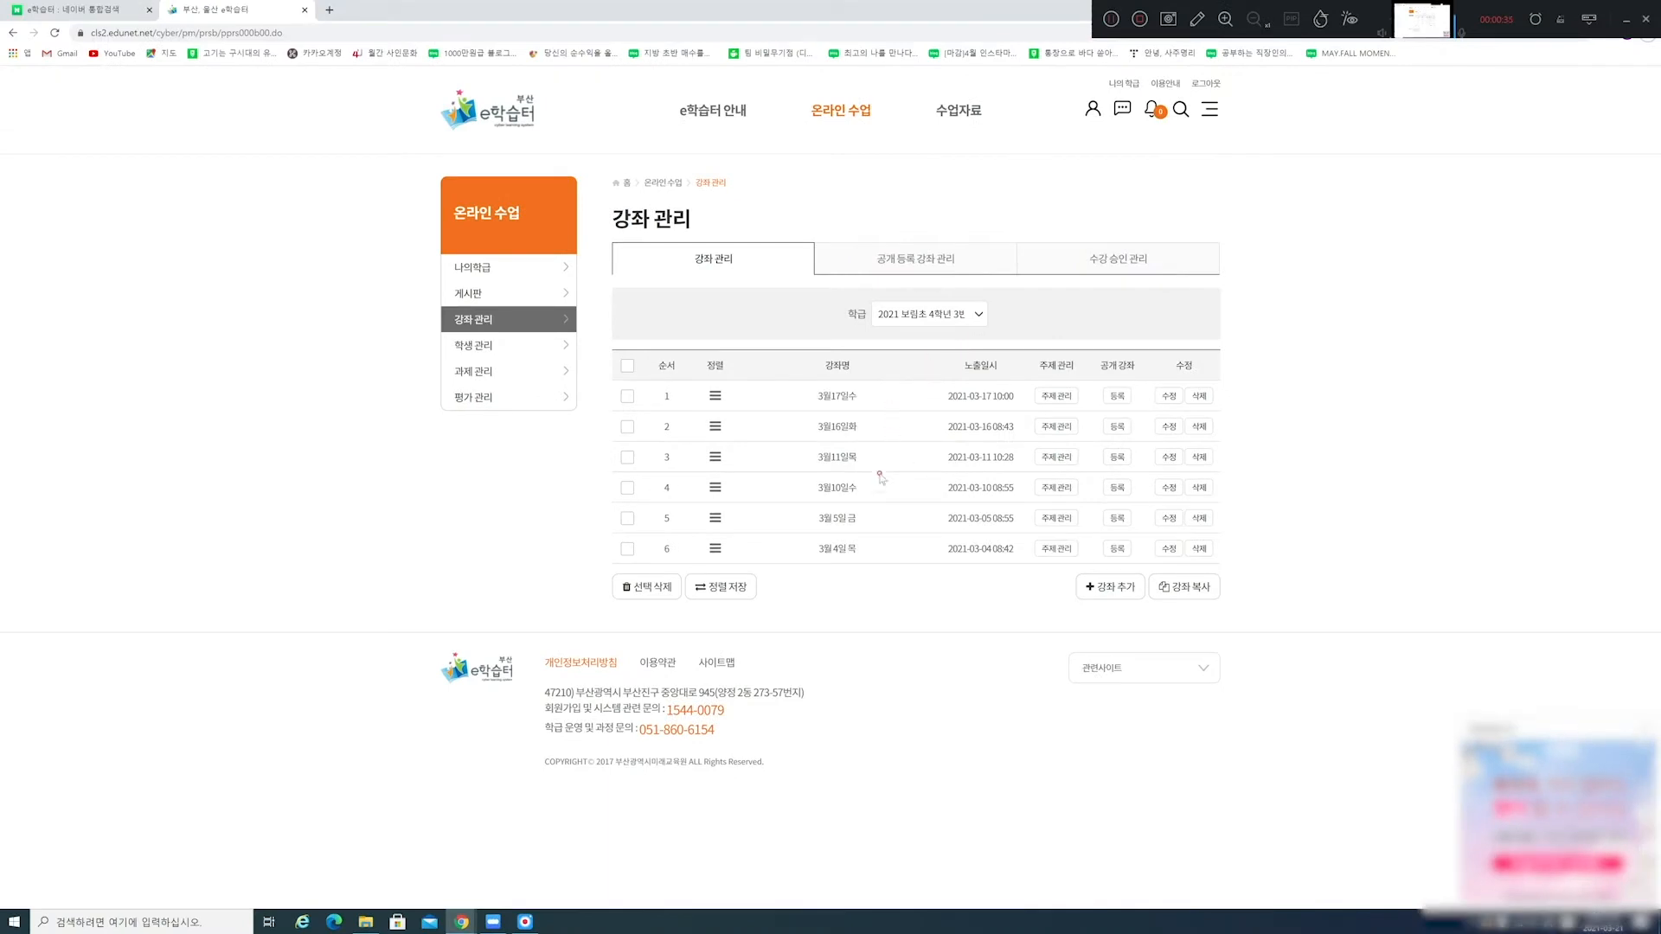
# Open the 3월 4일 목 course, examine the content of its 과학 topic, and return to the course list.
pyautogui.click(837, 549)
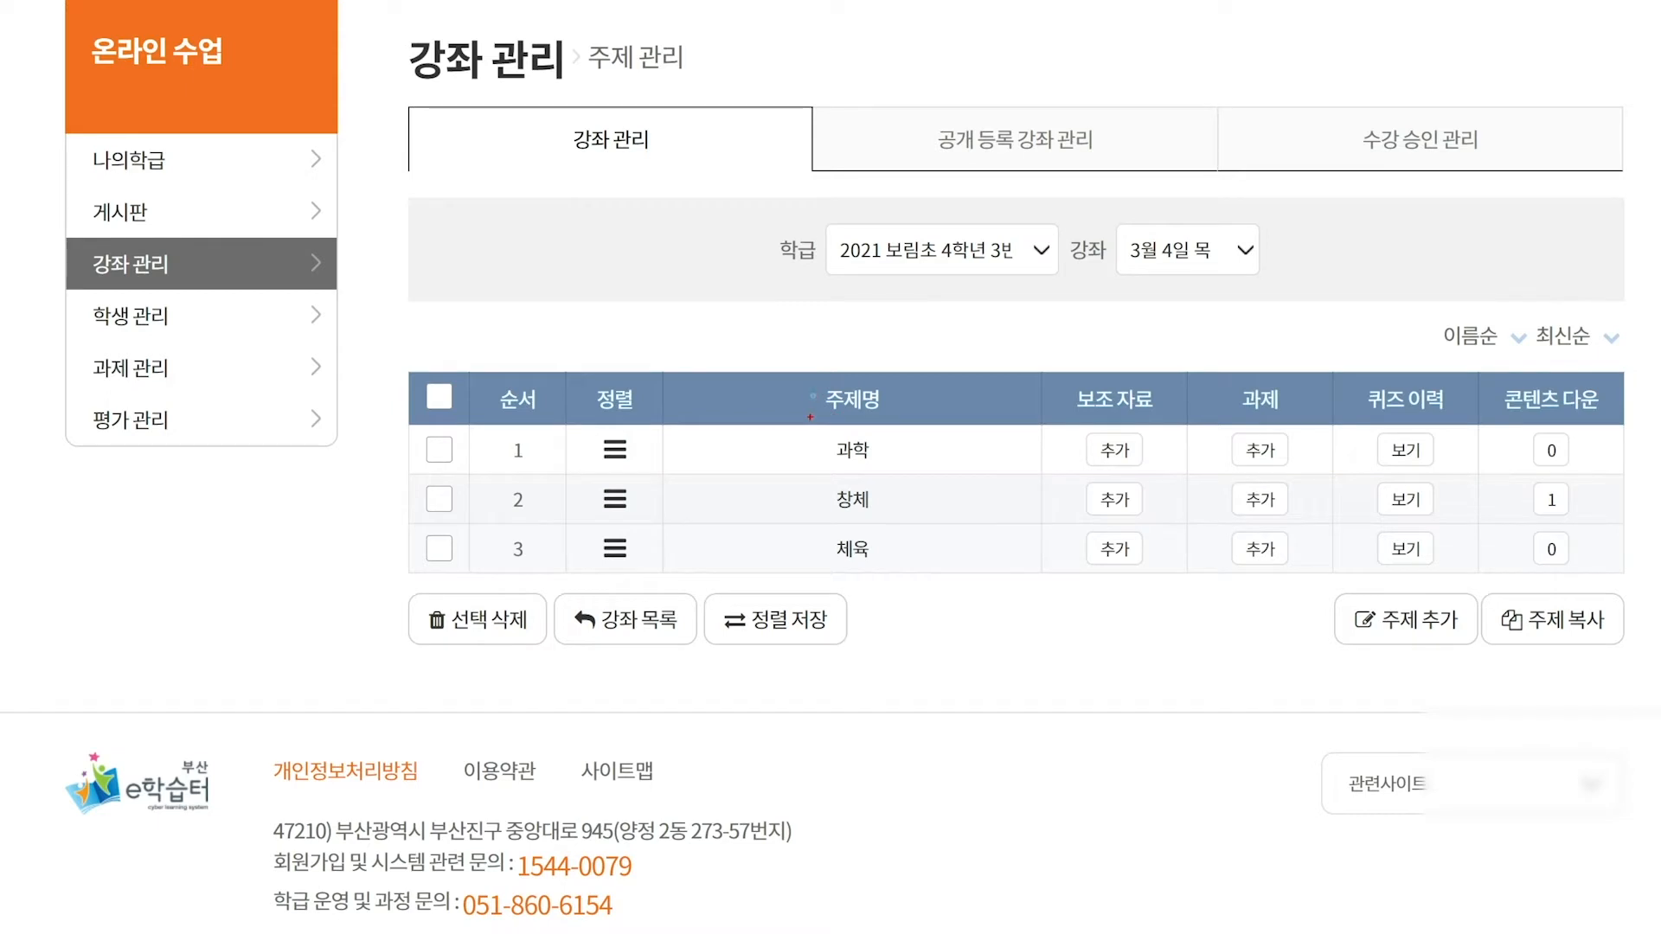
pyautogui.moveTo(810, 417)
pyautogui.mouseDown()
pyautogui.moveTo(884, 419)
pyautogui.moveTo(826, 441)
pyautogui.moveTo(869, 463)
pyautogui.moveTo(823, 489)
pyautogui.moveTo(881, 512)
pyautogui.mouseUp()
pyautogui.moveTo(872, 577); pyautogui.dragTo(876, 521)
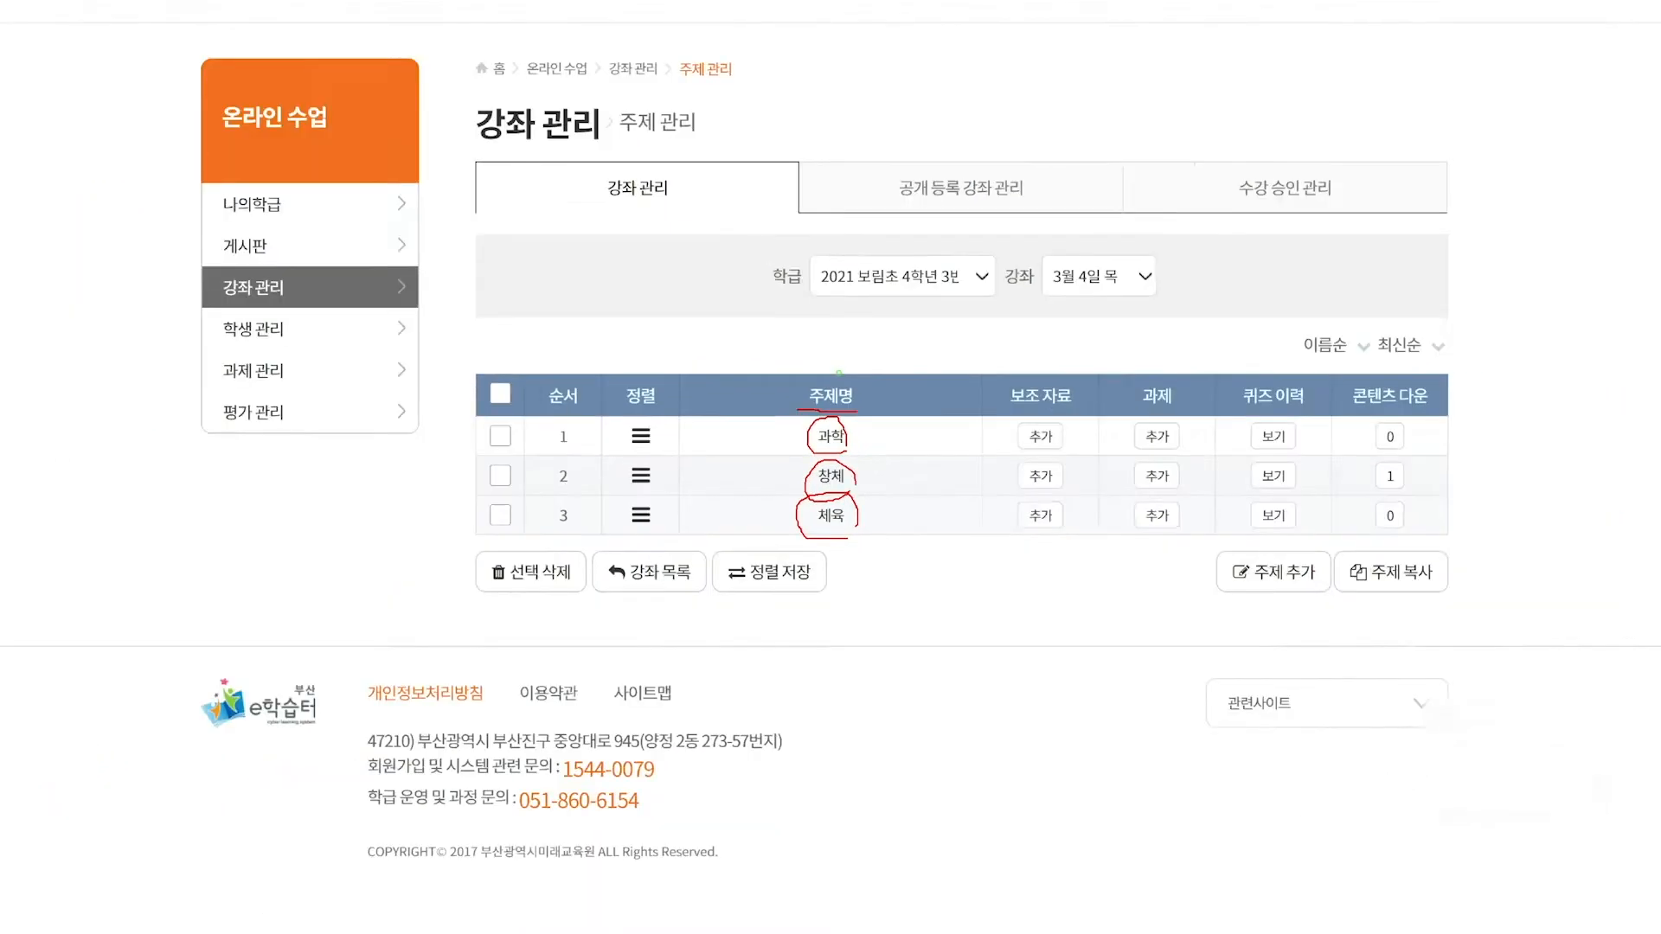
pyautogui.click(829, 439)
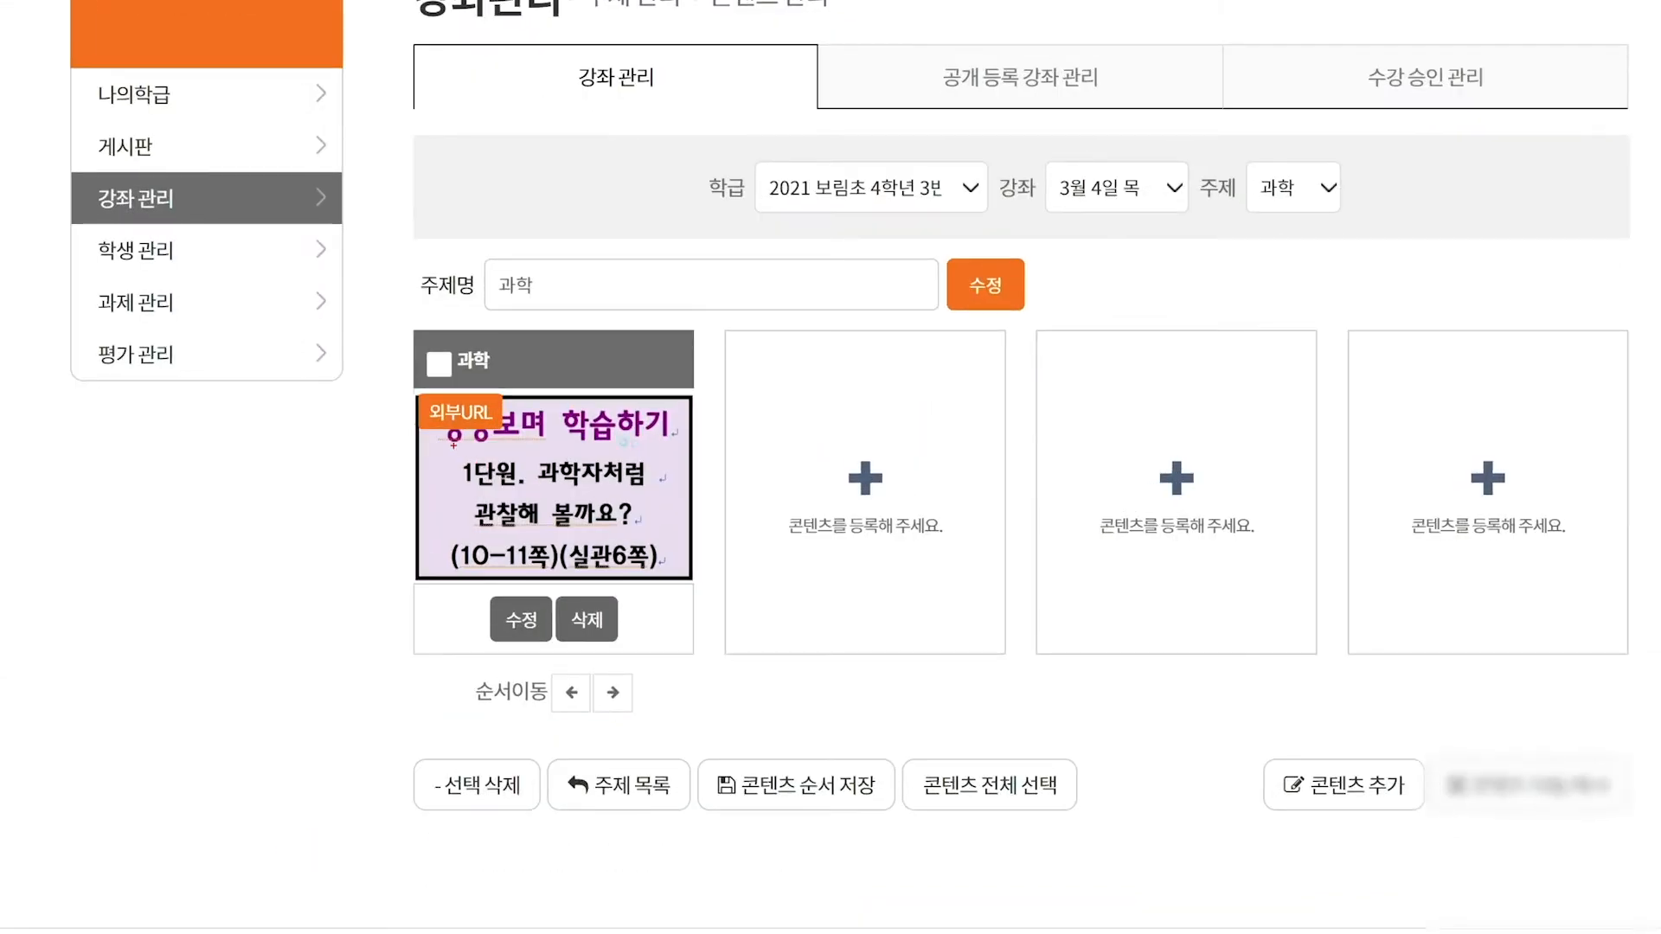
pyautogui.moveTo(435, 443); pyautogui.dragTo(685, 462)
pyautogui.moveTo(449, 485); pyautogui.dragTo(655, 497)
pyautogui.moveTo(454, 530); pyautogui.dragTo(644, 531)
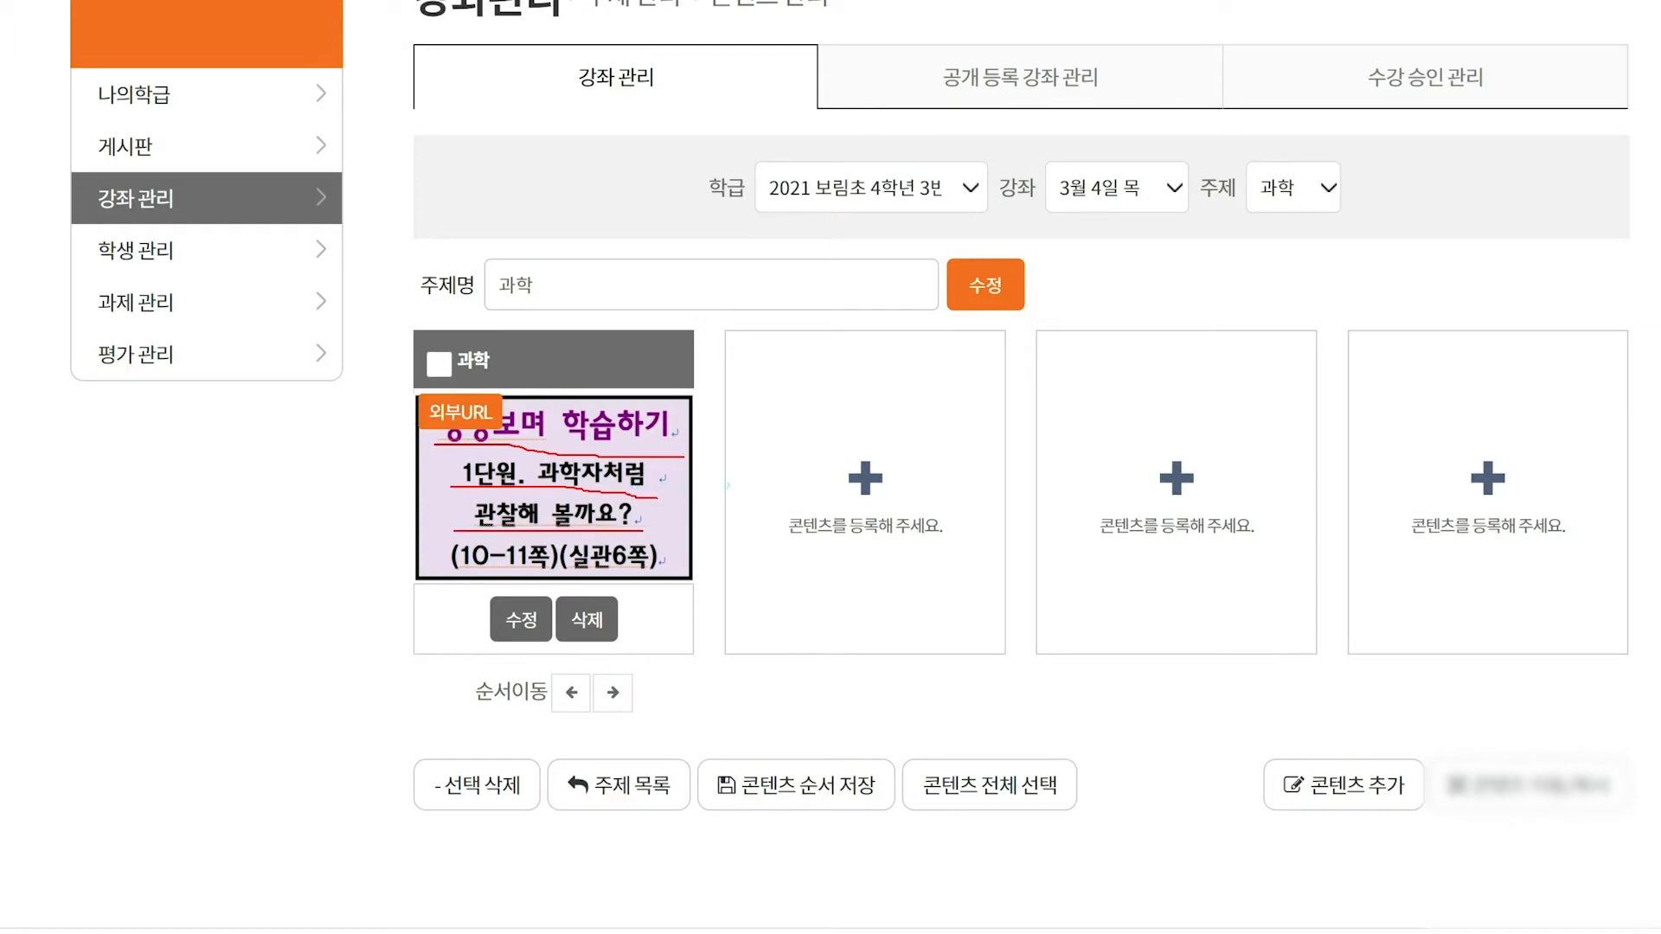
pyautogui.moveTo(481, 571)
pyautogui.mouseDown()
pyautogui.moveTo(462, 541)
pyautogui.moveTo(519, 575)
pyautogui.moveTo(554, 554)
pyautogui.moveTo(650, 593)
pyautogui.mouseUp()
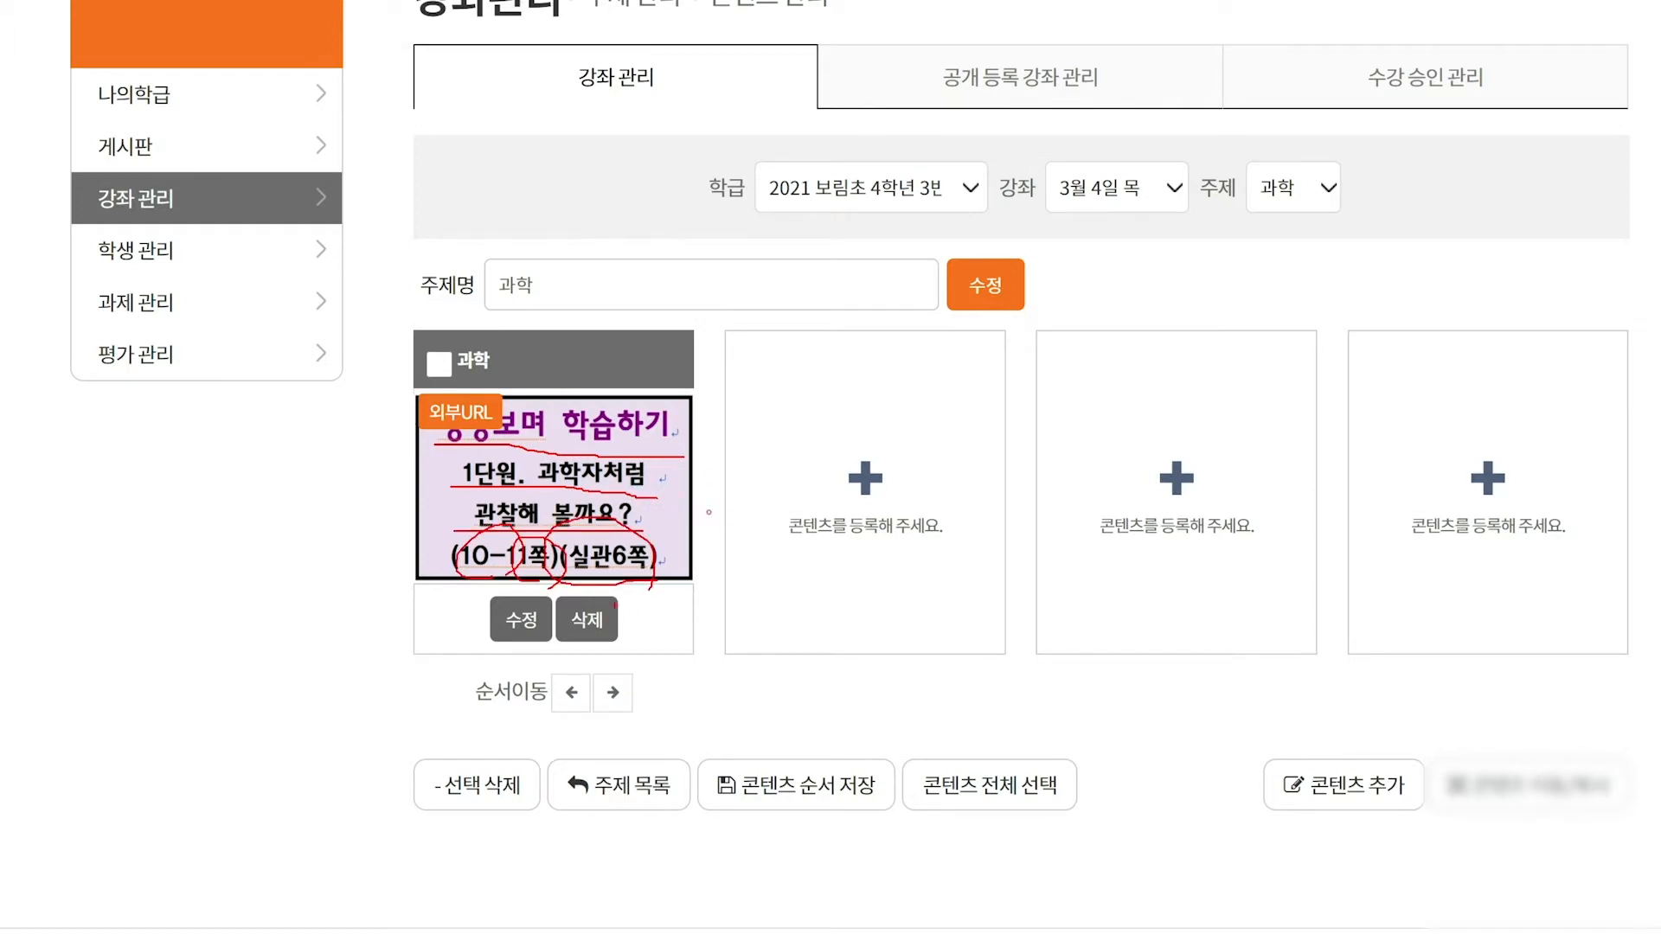
pyautogui.moveTo(404, 431); pyautogui.dragTo(558, 468)
pyautogui.press('Escape')
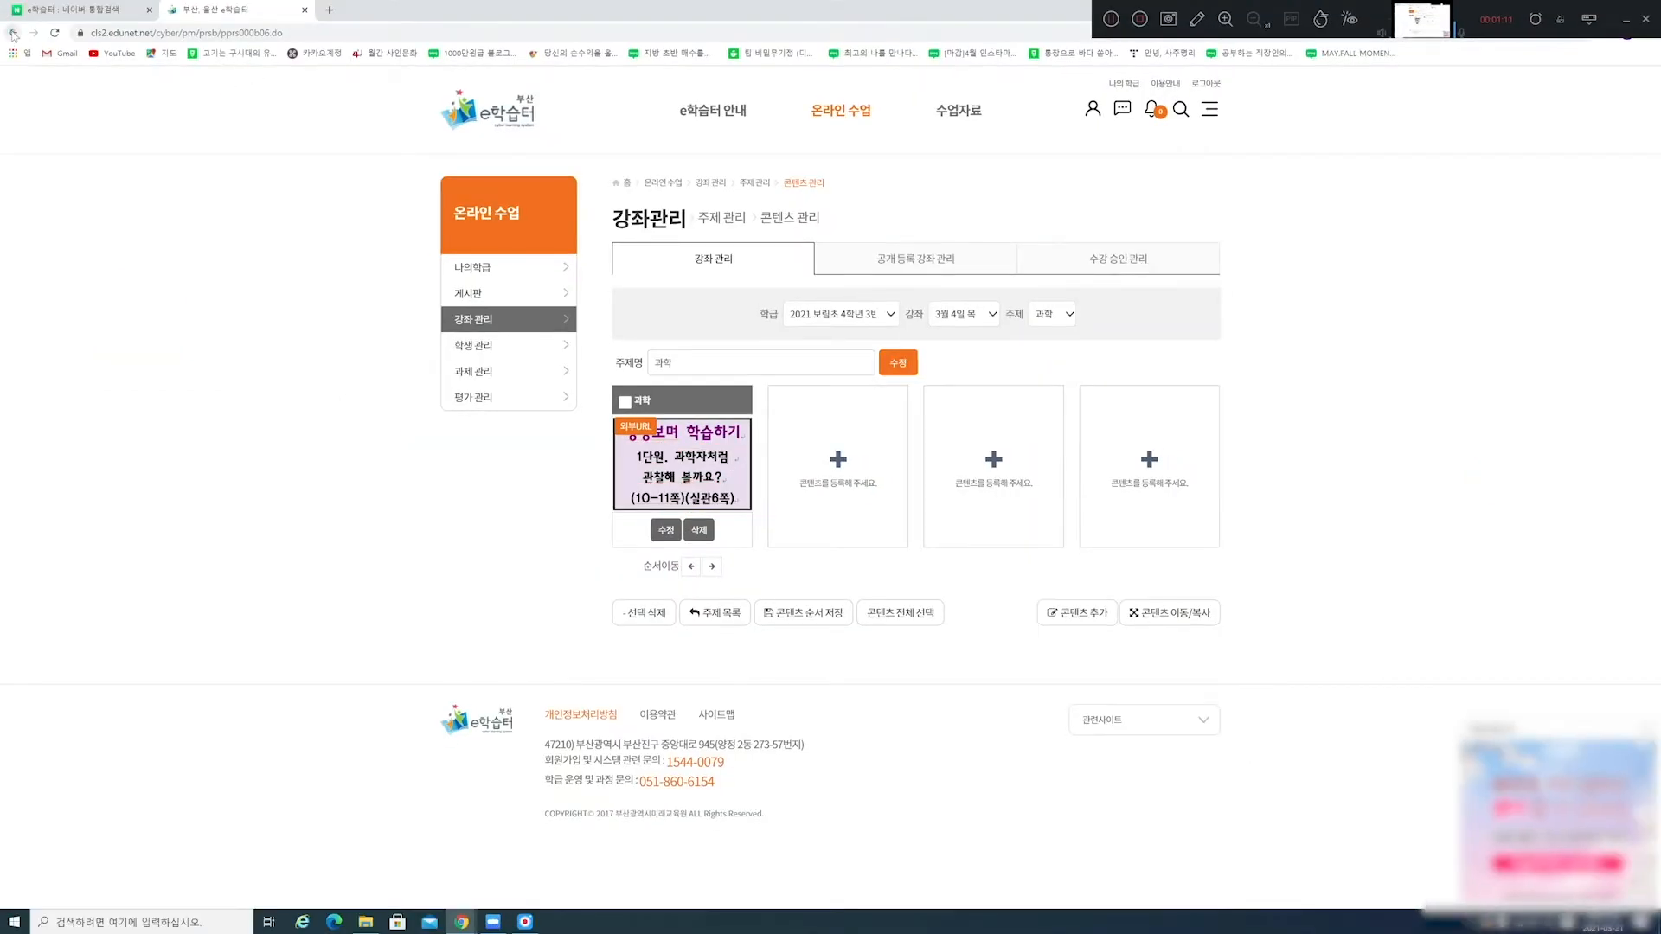
pyautogui.click(14, 34)
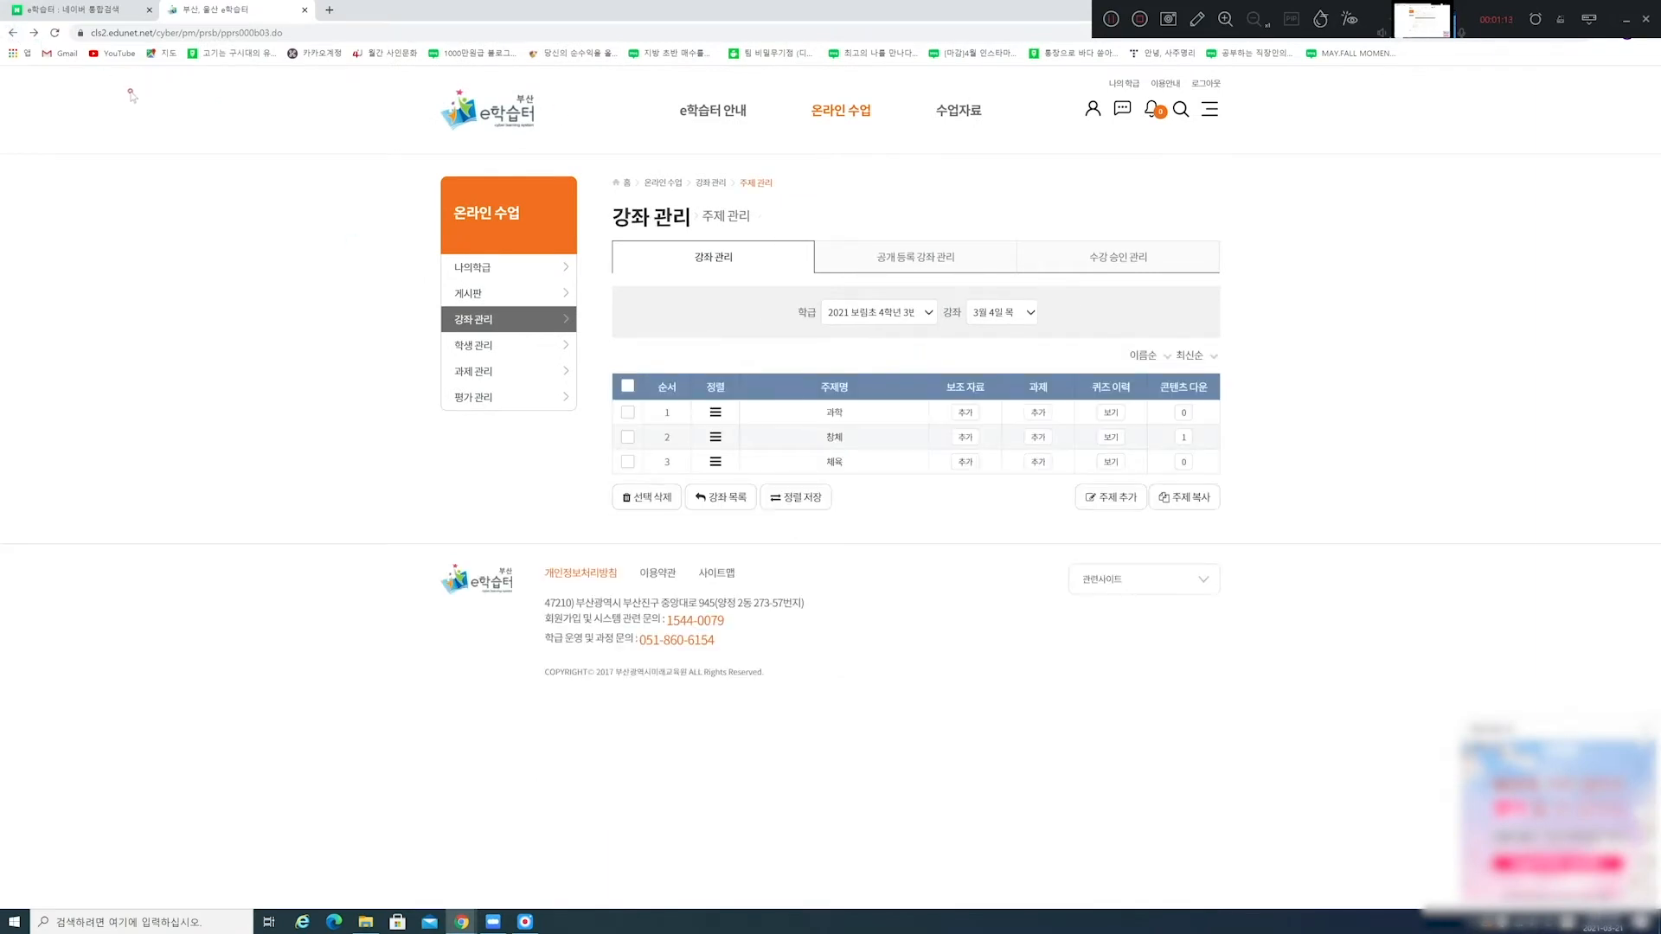
pyautogui.click(501, 326)
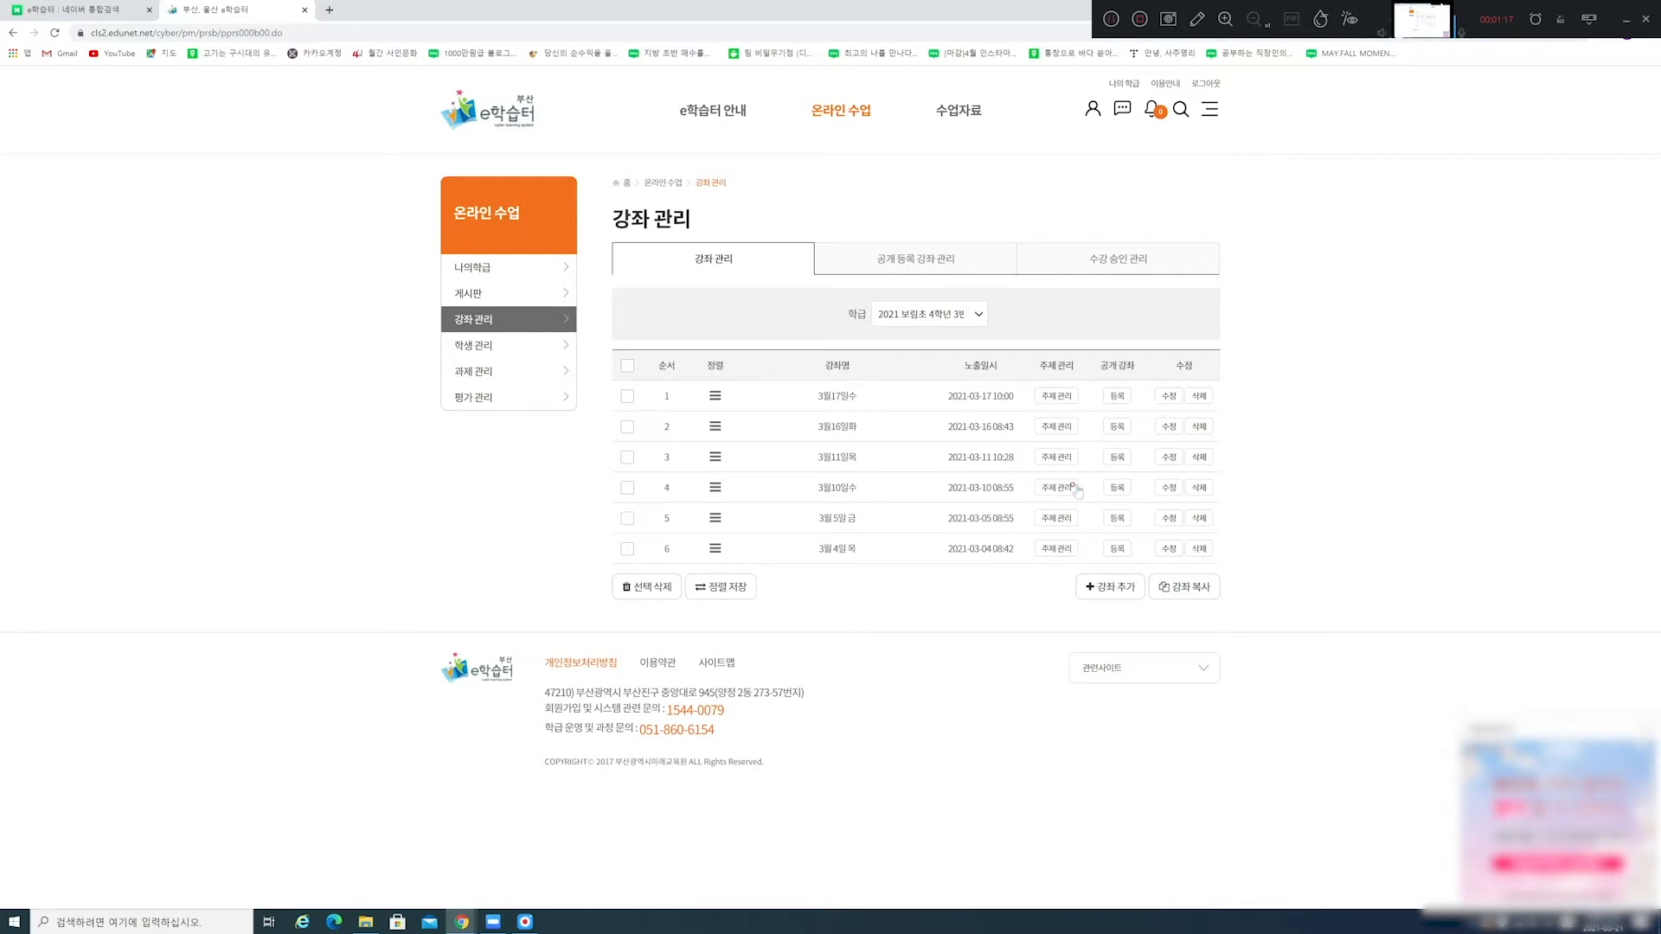
# Start adding a new course, check the 화상수업 settings, and choose 일반수업 as the course type.
pyautogui.click(1108, 589)
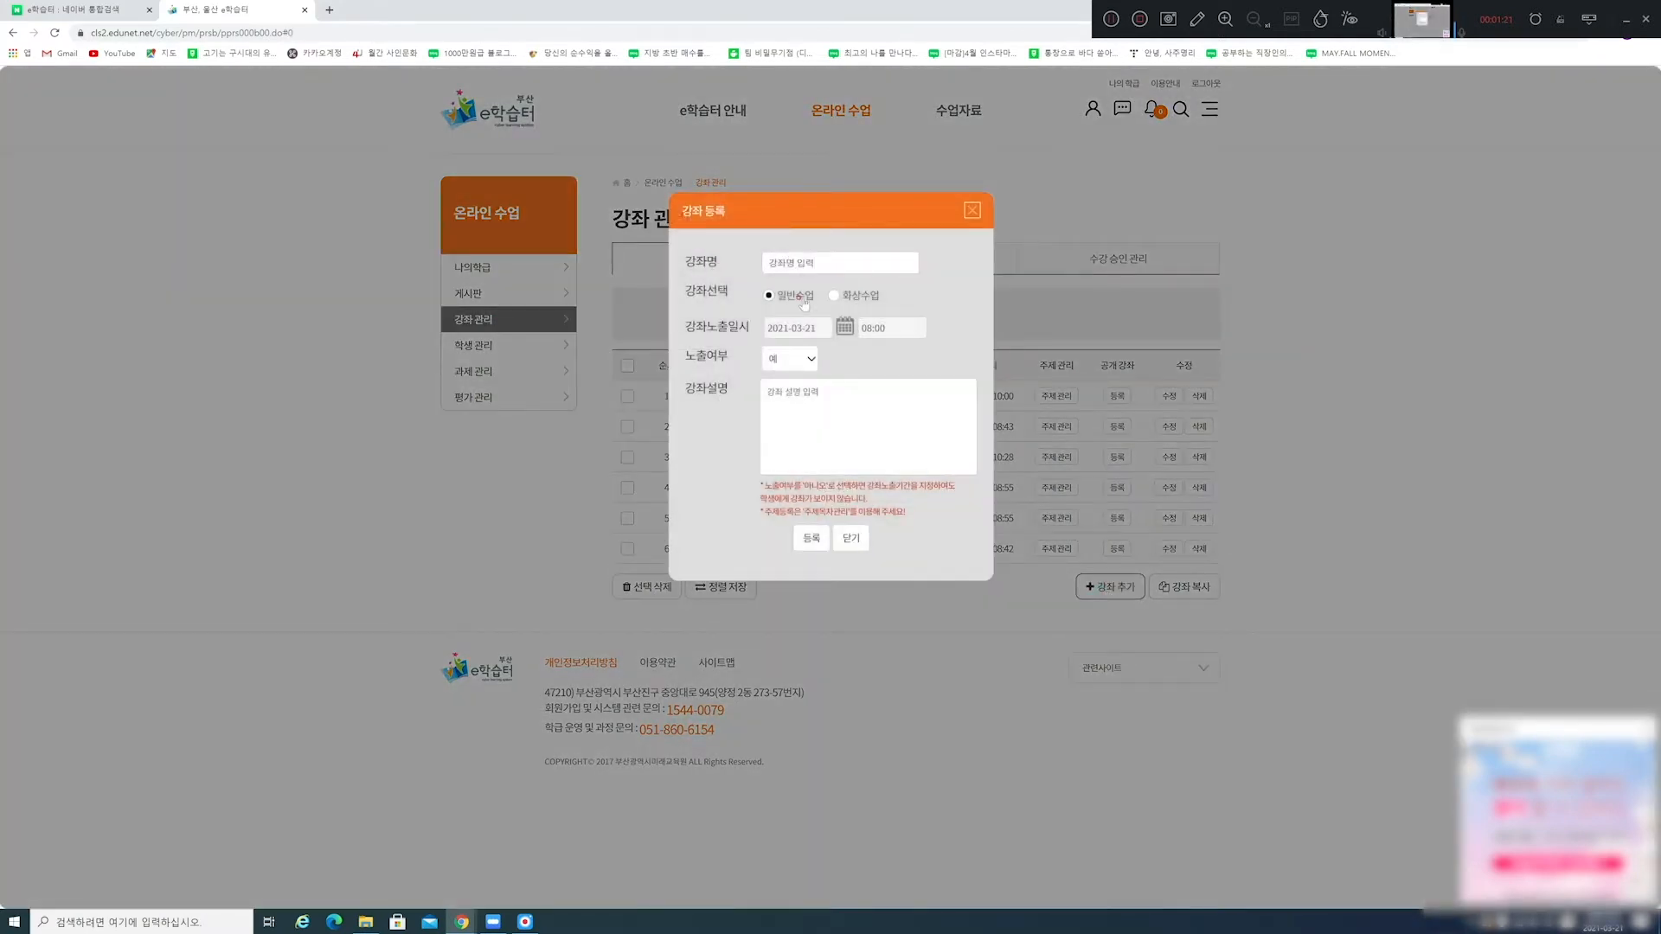
pyautogui.click(853, 299)
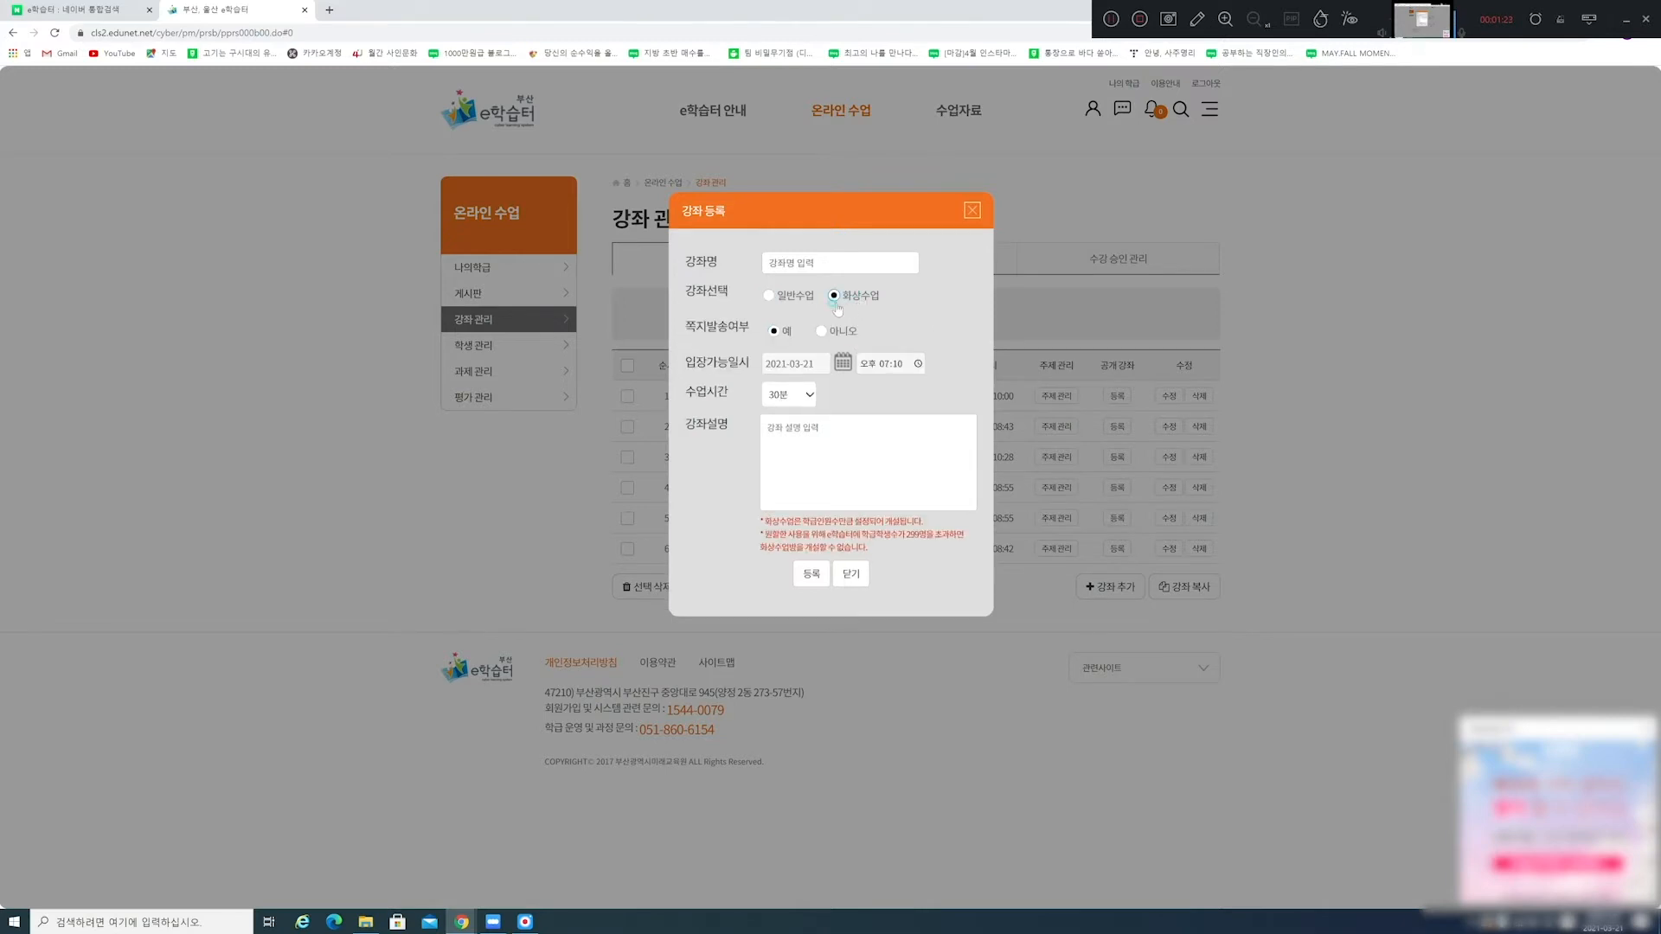
pyautogui.click(796, 299)
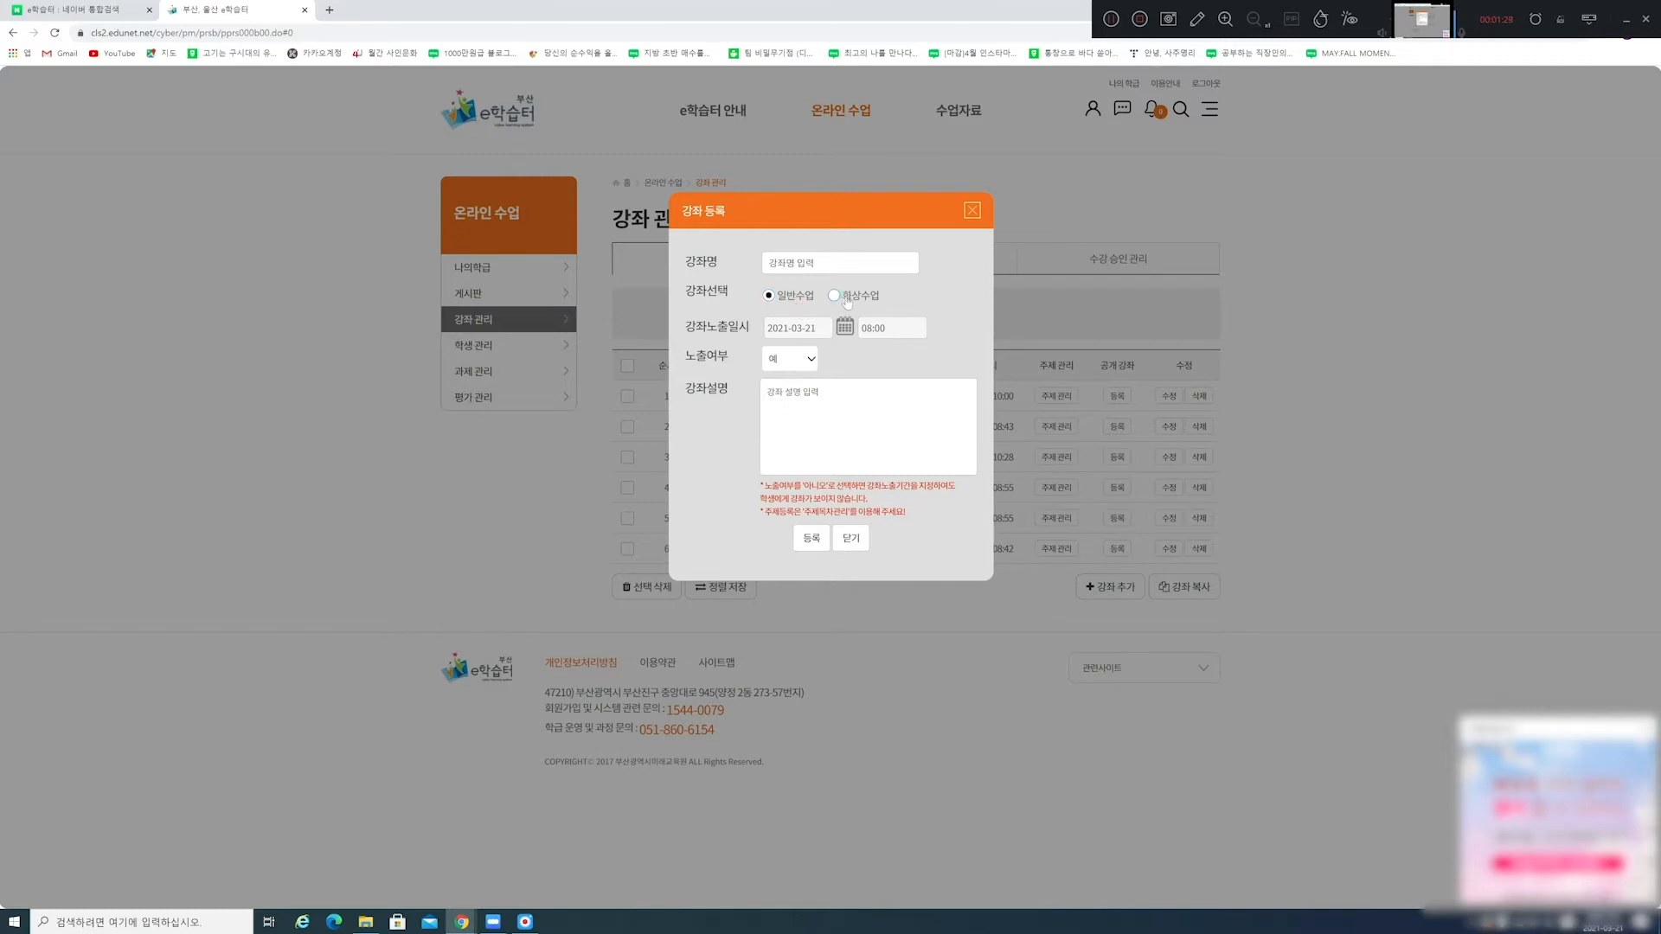
pyautogui.click(835, 296)
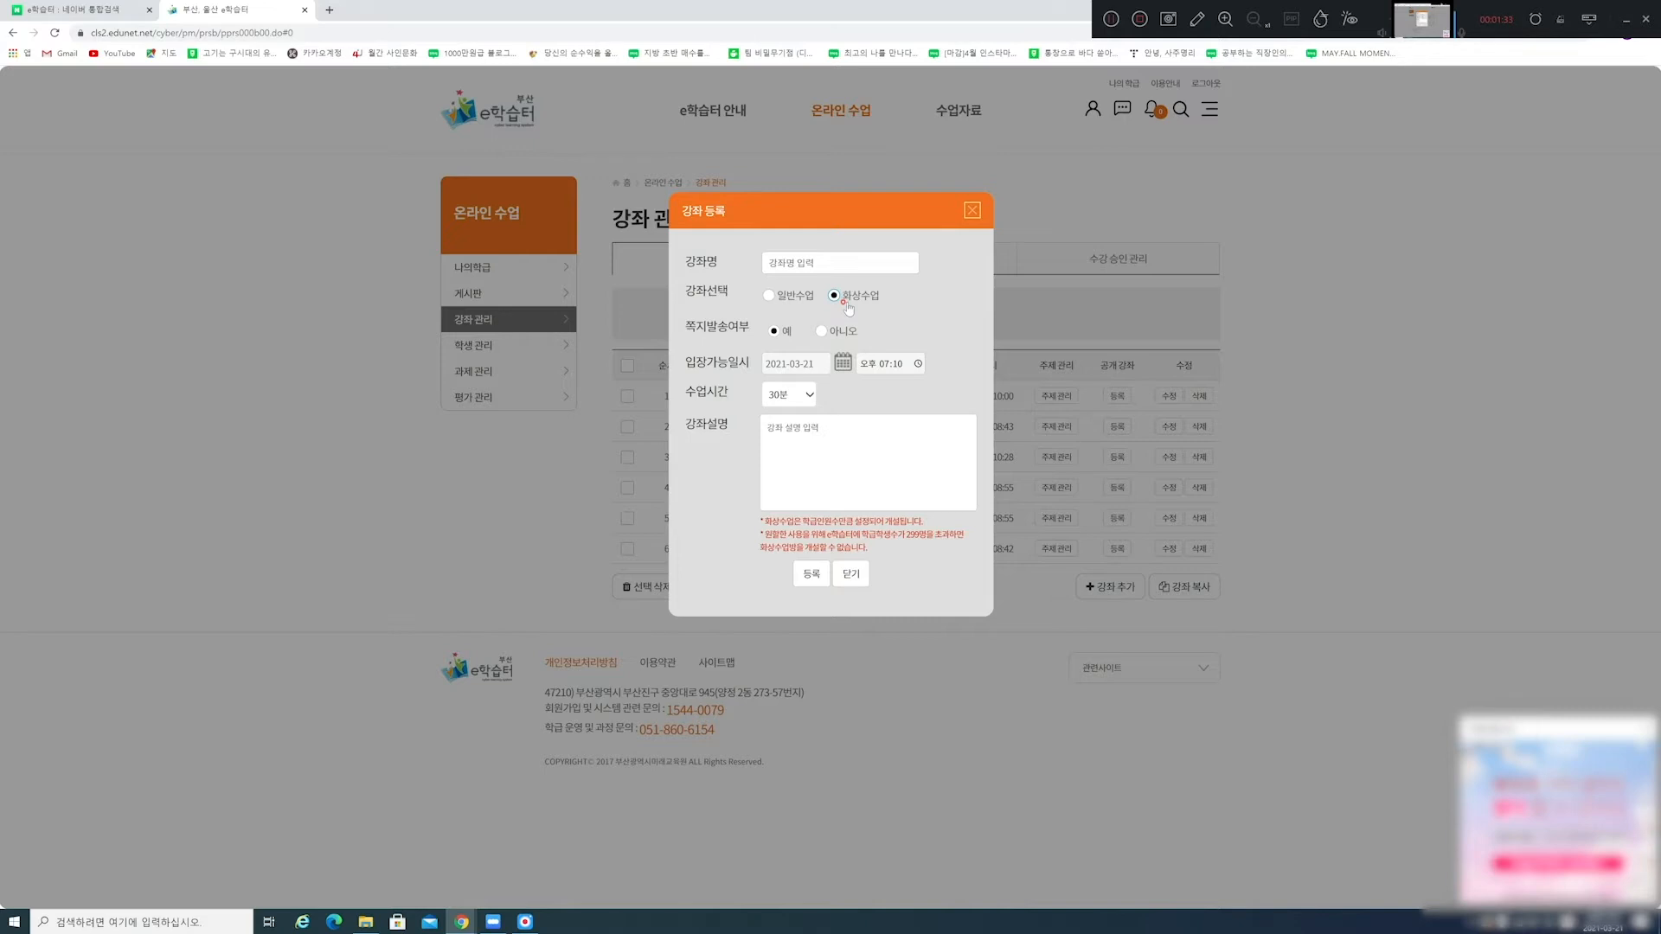
pyautogui.click(794, 297)
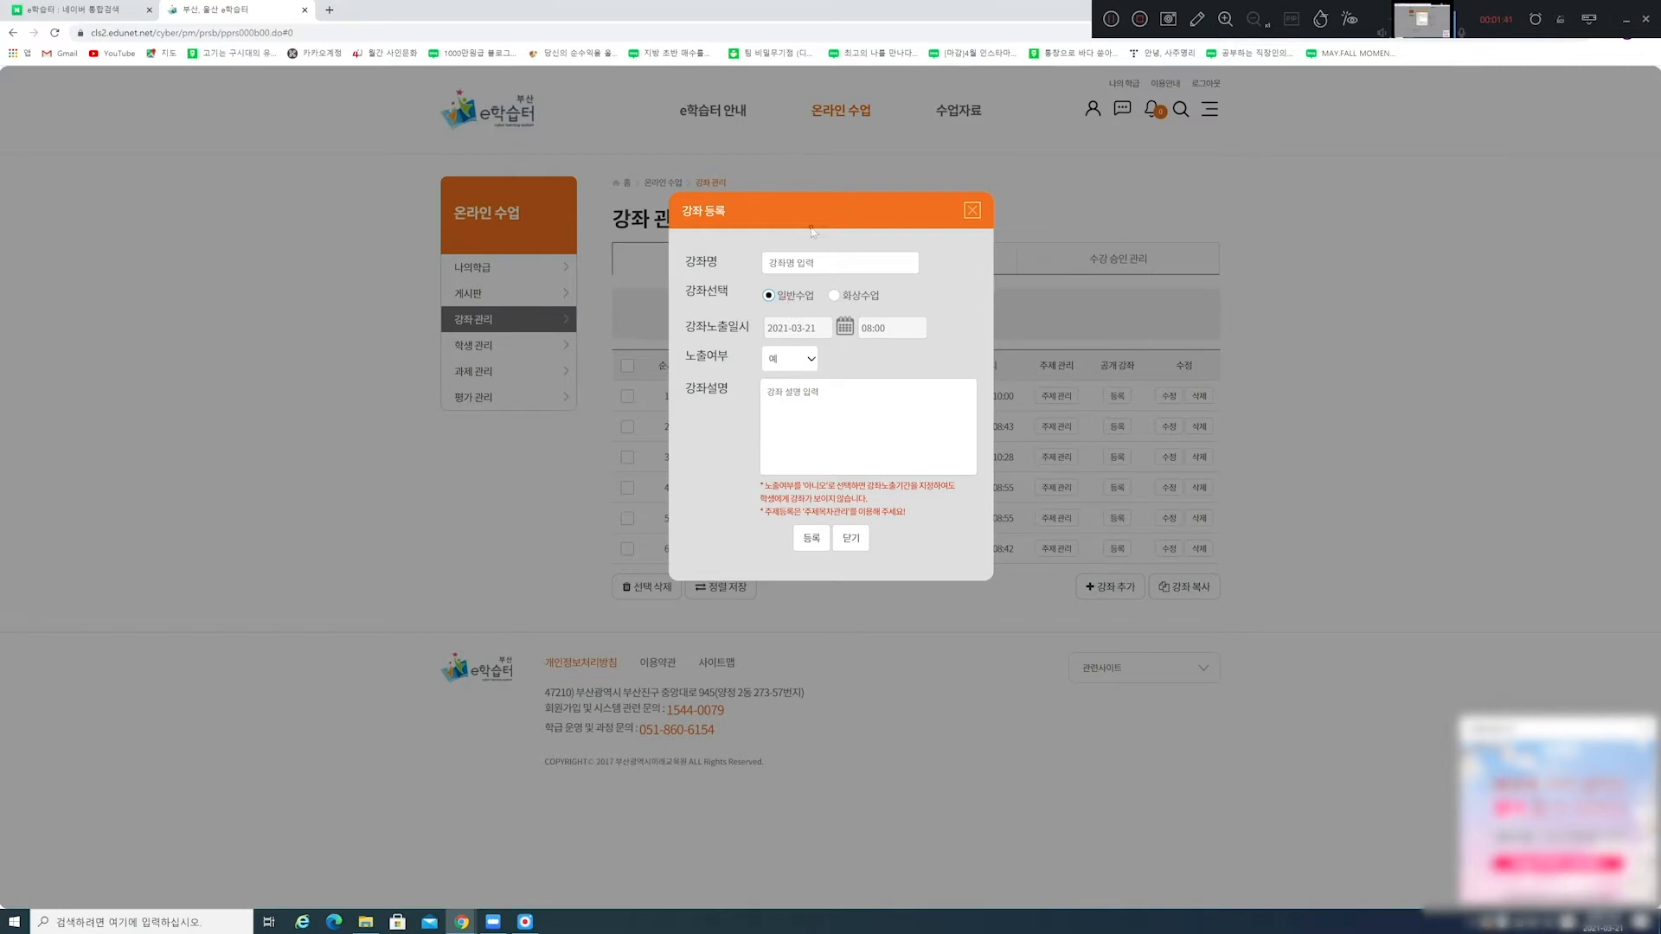
# Name the new course 테스트강좌.
pyautogui.click(800, 262)
pyautogui.write('xptmxmrk')
pyautogui.press('Hangul')
pyautogui.press('BackSpace')
pyautogui.press('BackSpace')
pyautogui.press('BackSpace')
pyautogui.press('BackSpace')
pyautogui.press('BackSpace')
pyautogui.press('BackSpace')
pyautogui.press('BackSpace')
pyautogui.press('BackSpace')
pyautogui.write('테스트가ㅇ좌')
# Set the course's exposure date to 2021-03-22 and register the course.
pyautogui.click(844, 336)
pyautogui.click(801, 452)
pyautogui.click(810, 539)
pyautogui.click(932, 503)
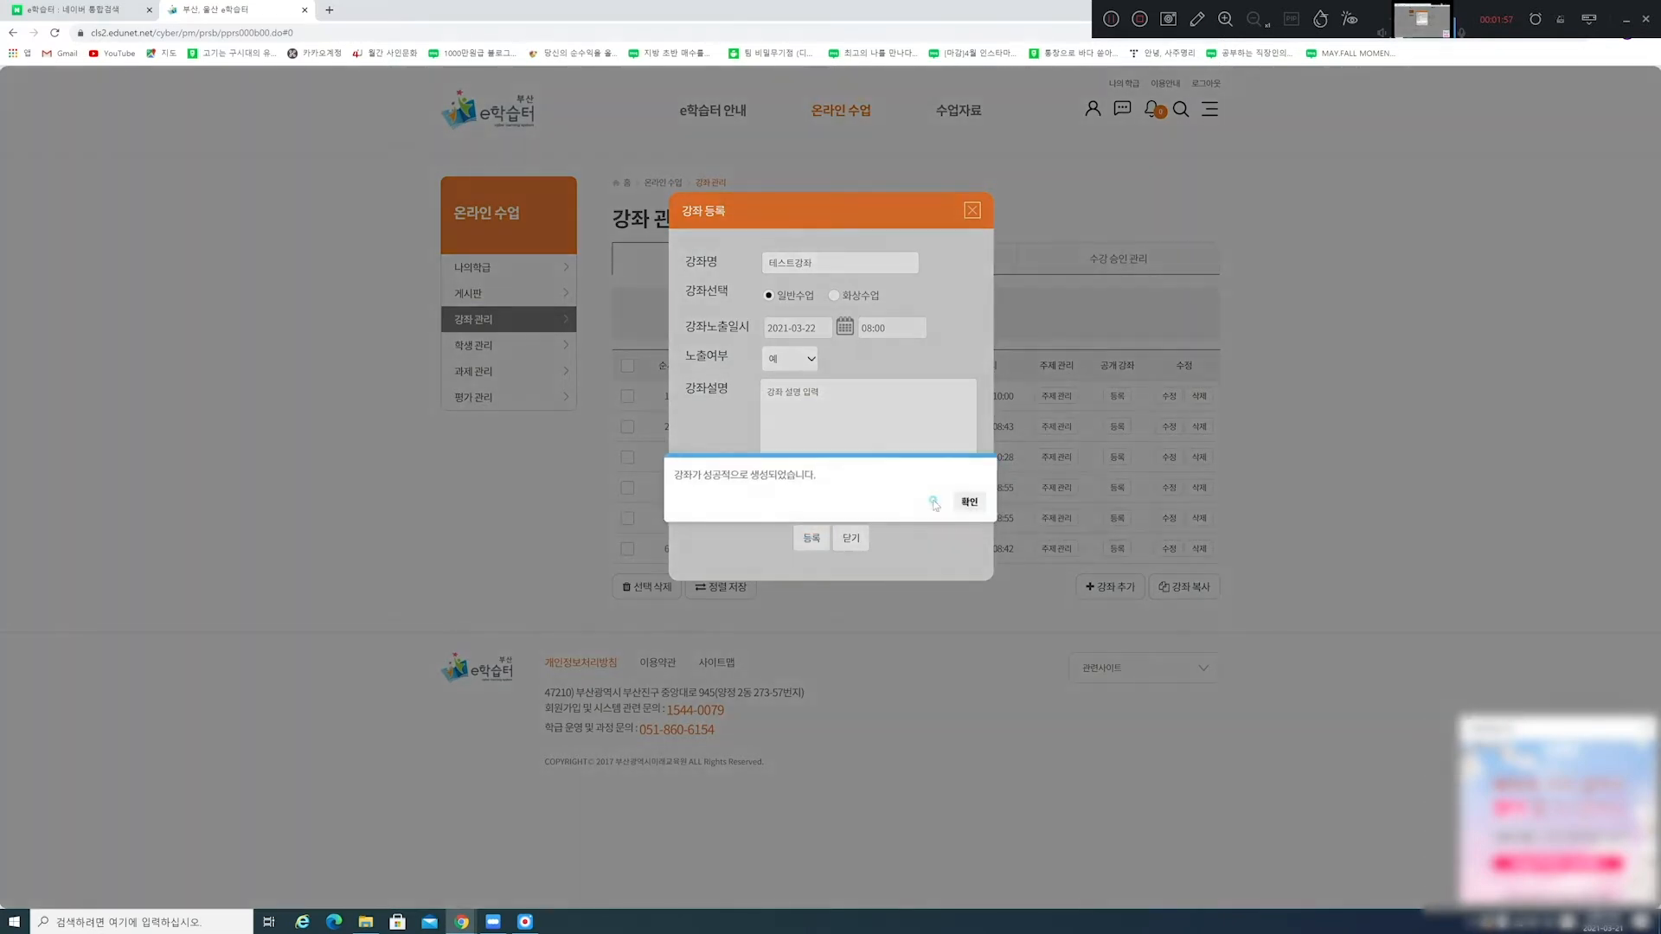
pyautogui.click(969, 502)
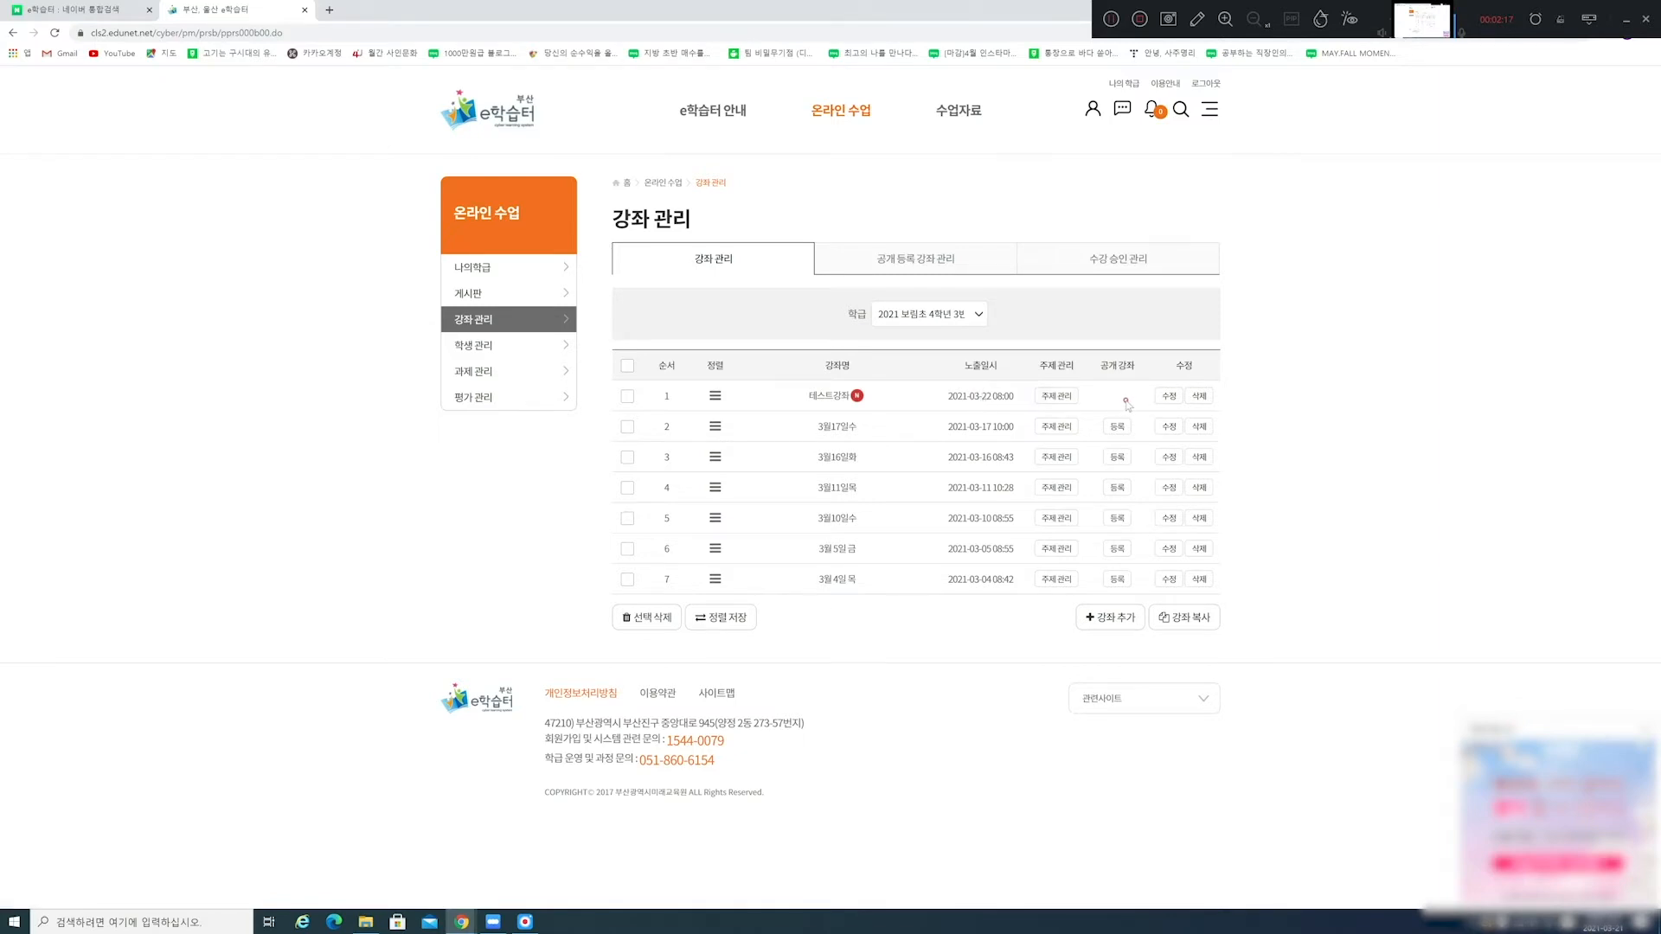
# Open the topic list of the 테스트강좌 course and show the available ways to add a topic.
pyautogui.click(845, 400)
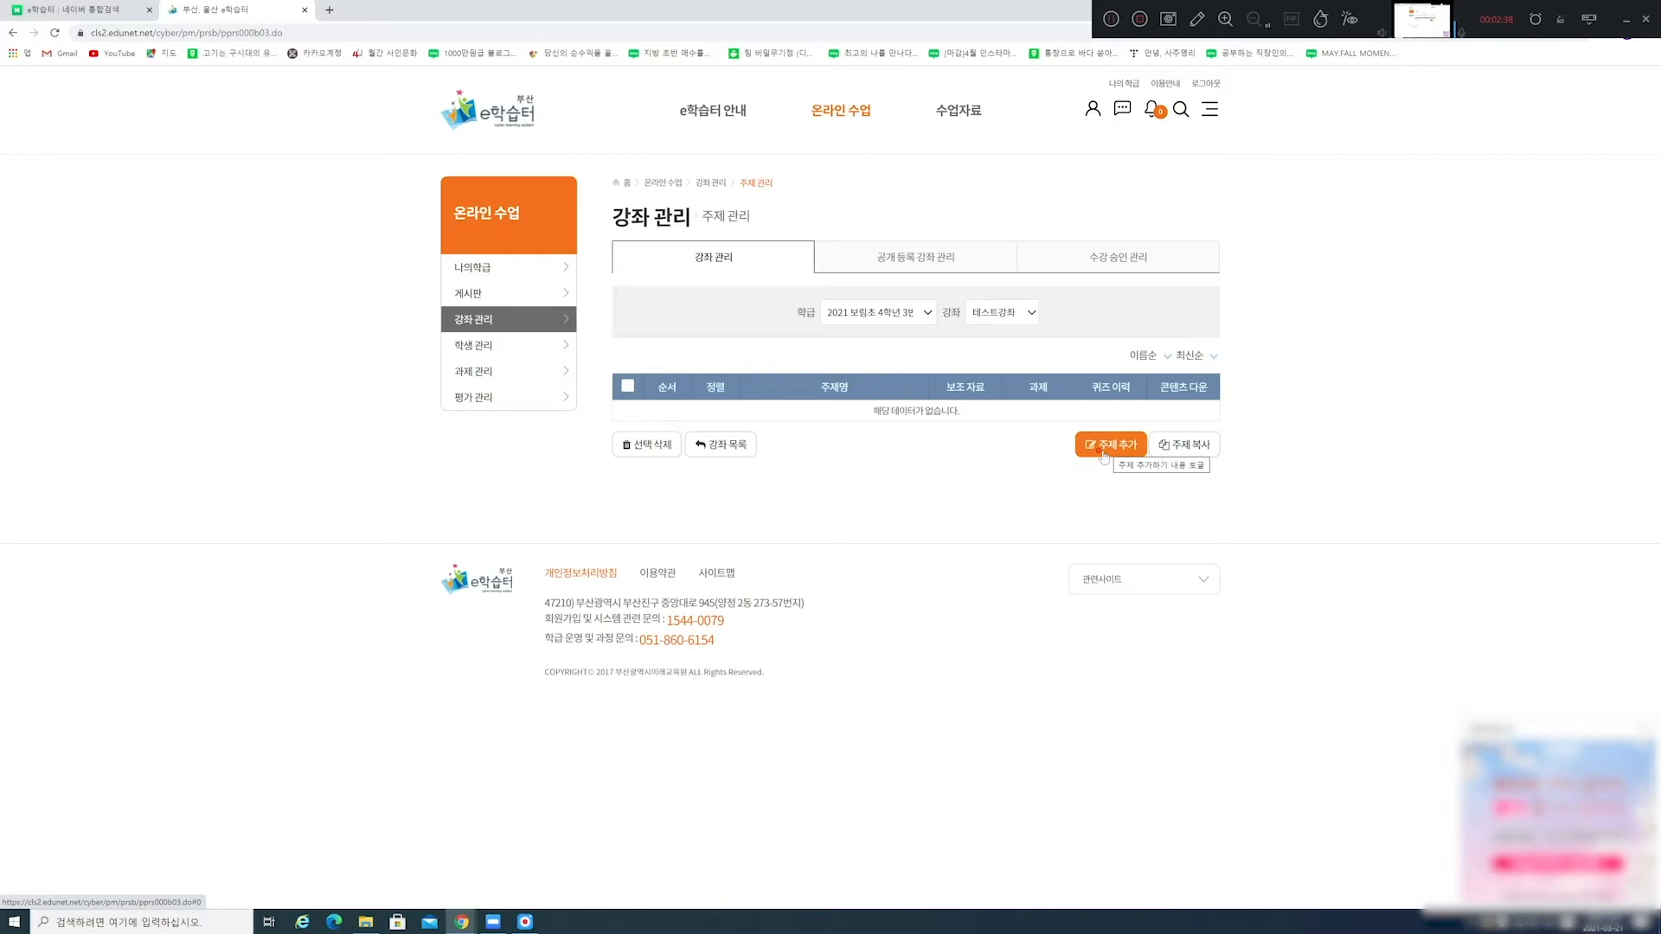
pyautogui.click(1105, 456)
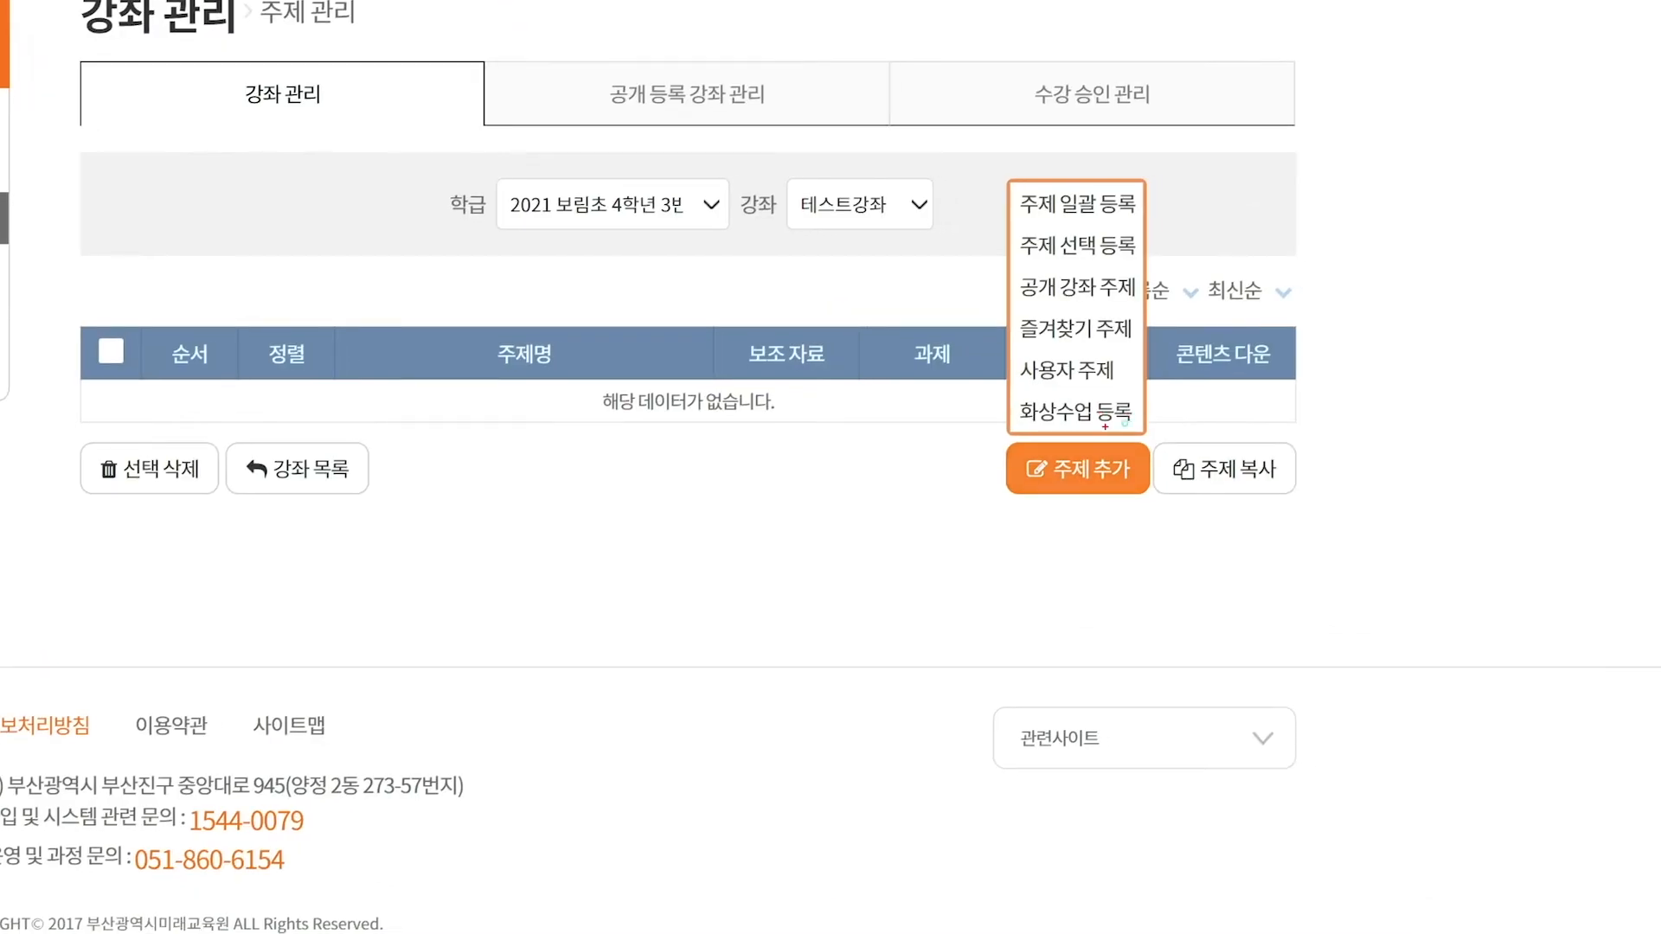
pyautogui.moveTo(1015, 223); pyautogui.dragTo(1147, 233)
pyautogui.moveTo(1019, 212)
pyautogui.mouseDown()
pyautogui.moveTo(1044, 197)
pyautogui.moveTo(1027, 208)
pyautogui.mouseUp()
pyautogui.moveTo(1017, 263); pyautogui.dragTo(1142, 269)
pyautogui.moveTo(1010, 302); pyautogui.dragTo(1141, 304)
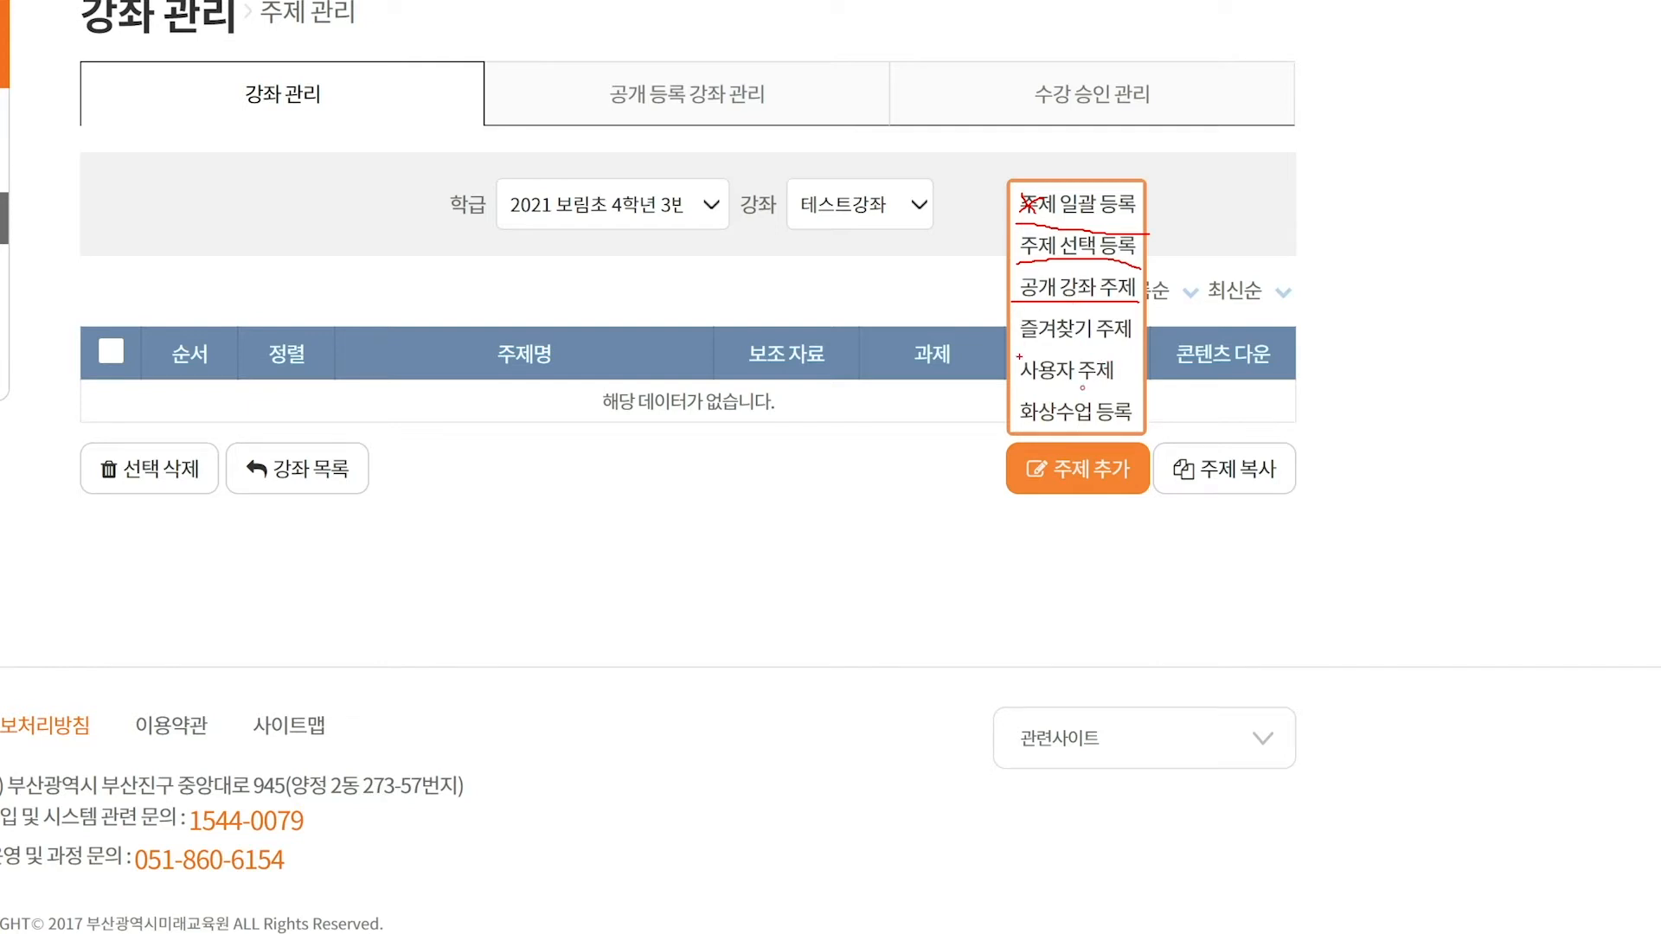
pyautogui.moveTo(1002, 346); pyautogui.dragTo(1145, 332)
pyautogui.moveTo(1019, 325)
pyautogui.mouseDown()
pyautogui.moveTo(1045, 312)
pyautogui.moveTo(1027, 393)
pyautogui.moveTo(1138, 389)
pyautogui.mouseUp()
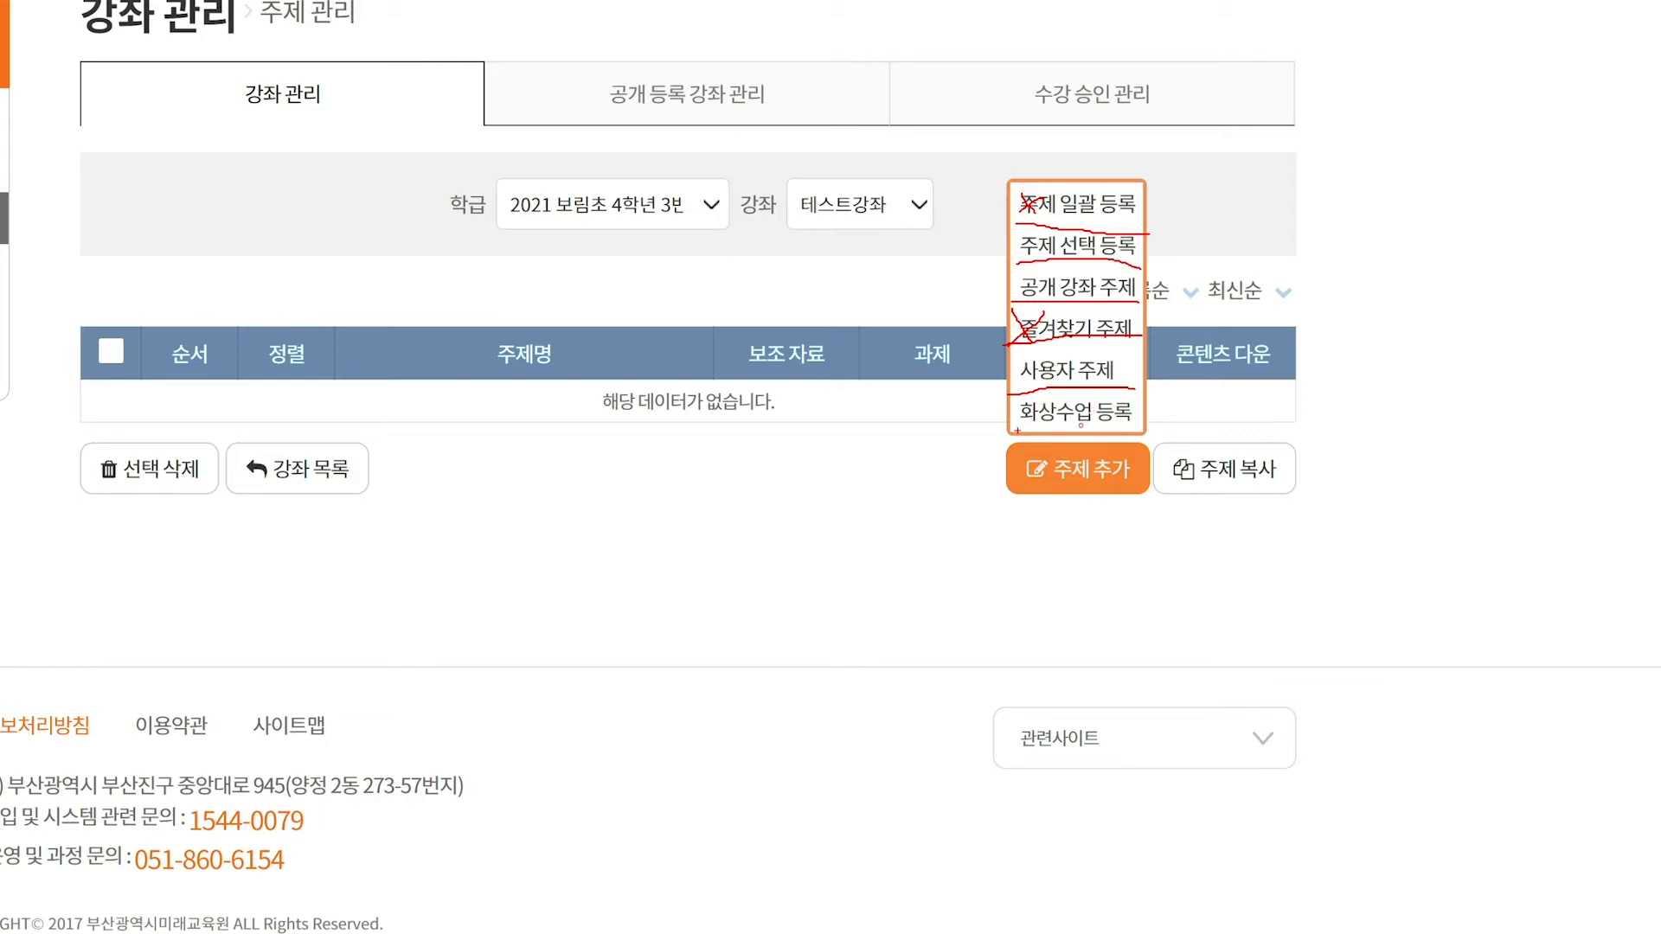
pyautogui.moveTo(1026, 424); pyautogui.dragTo(1140, 423)
pyautogui.moveTo(1143, 424)
pyautogui.mouseDown()
pyautogui.moveTo(997, 416)
pyautogui.moveTo(1131, 435)
pyautogui.mouseUp()
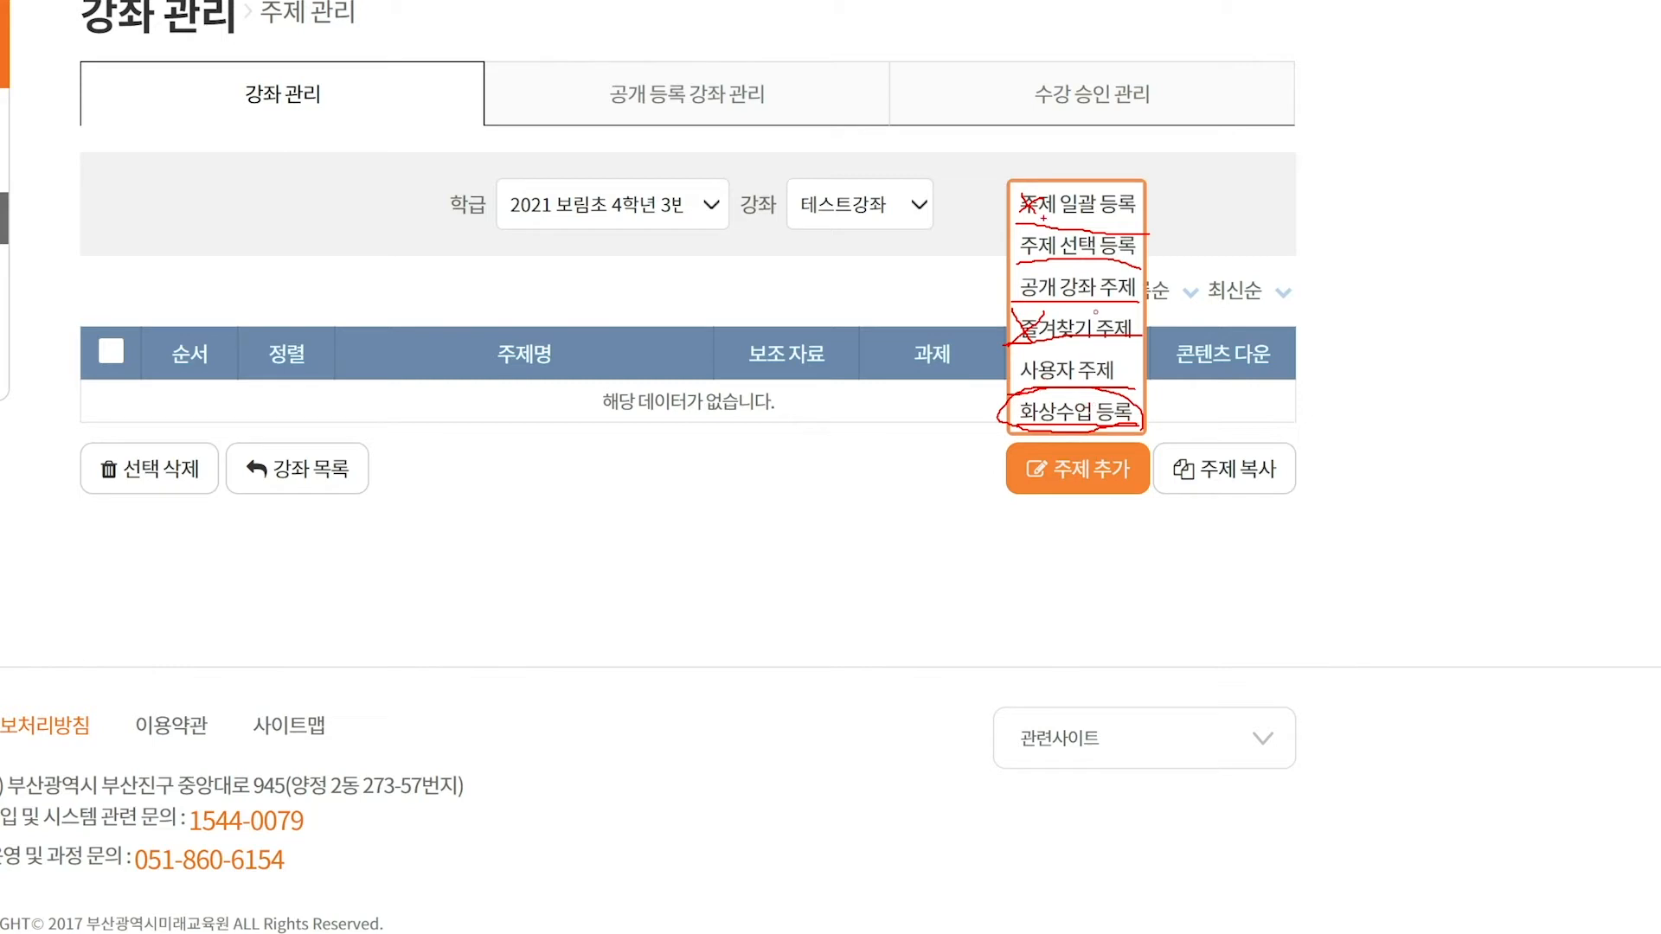
pyautogui.moveTo(999, 247); pyautogui.dragTo(1019, 226)
pyautogui.press('Escape')
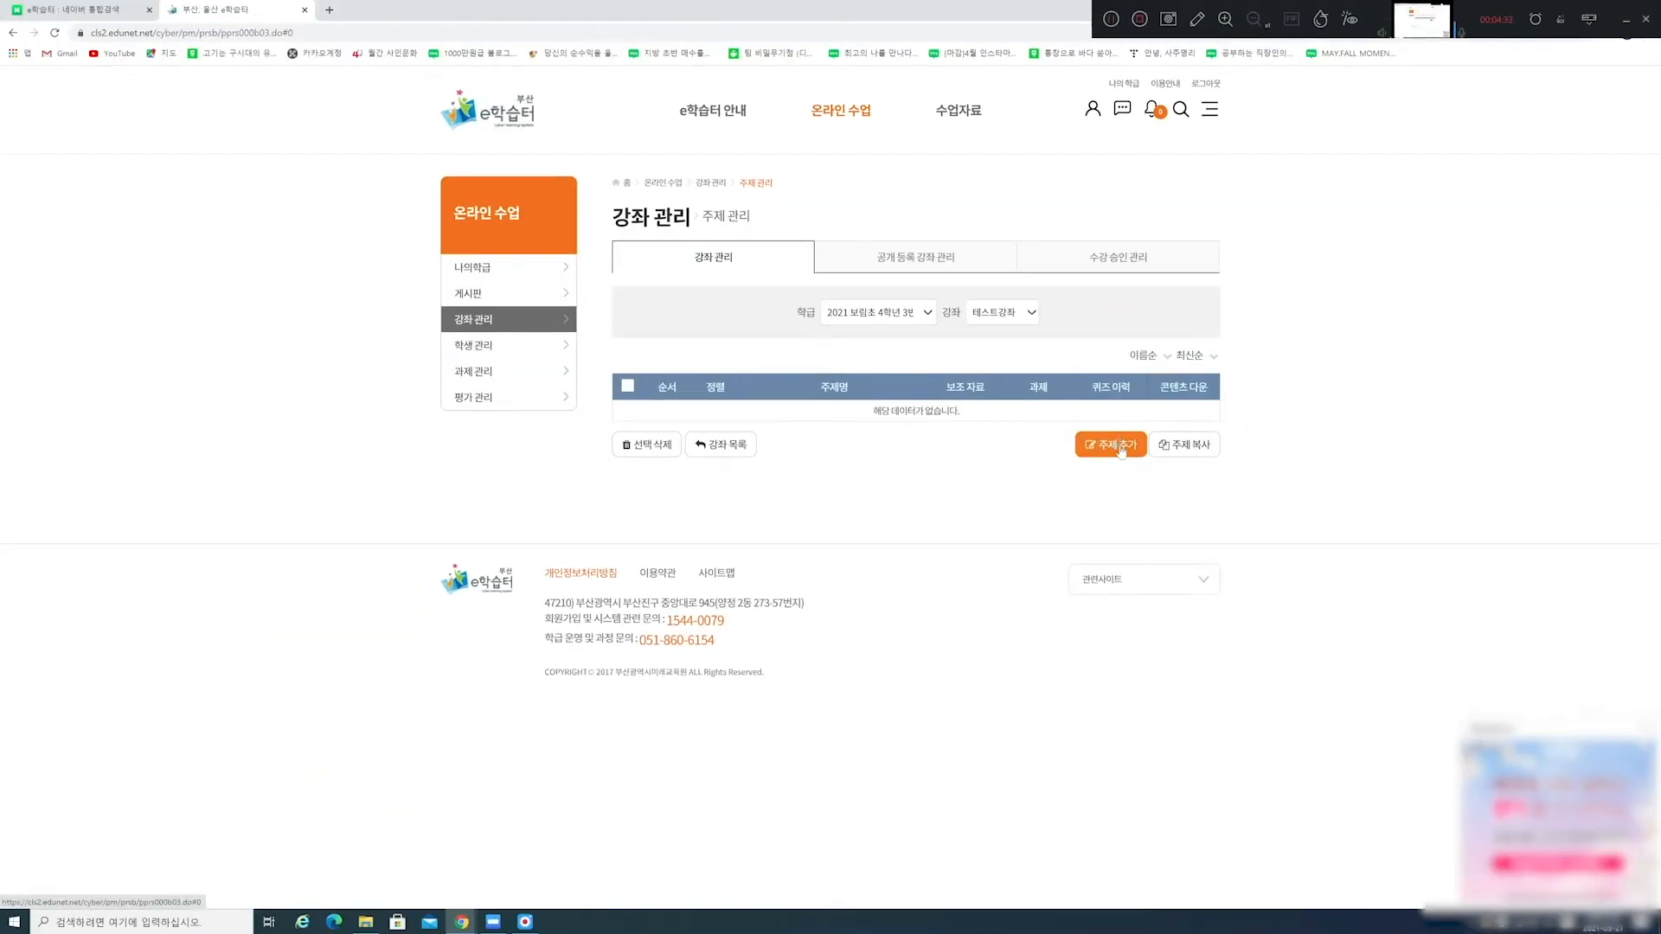
# Start 주제 선택 등록 and filter the e학습터 기본 콘텐츠 by 초등학교, 4학년, 1학기 and 국어.
pyautogui.click(1112, 334)
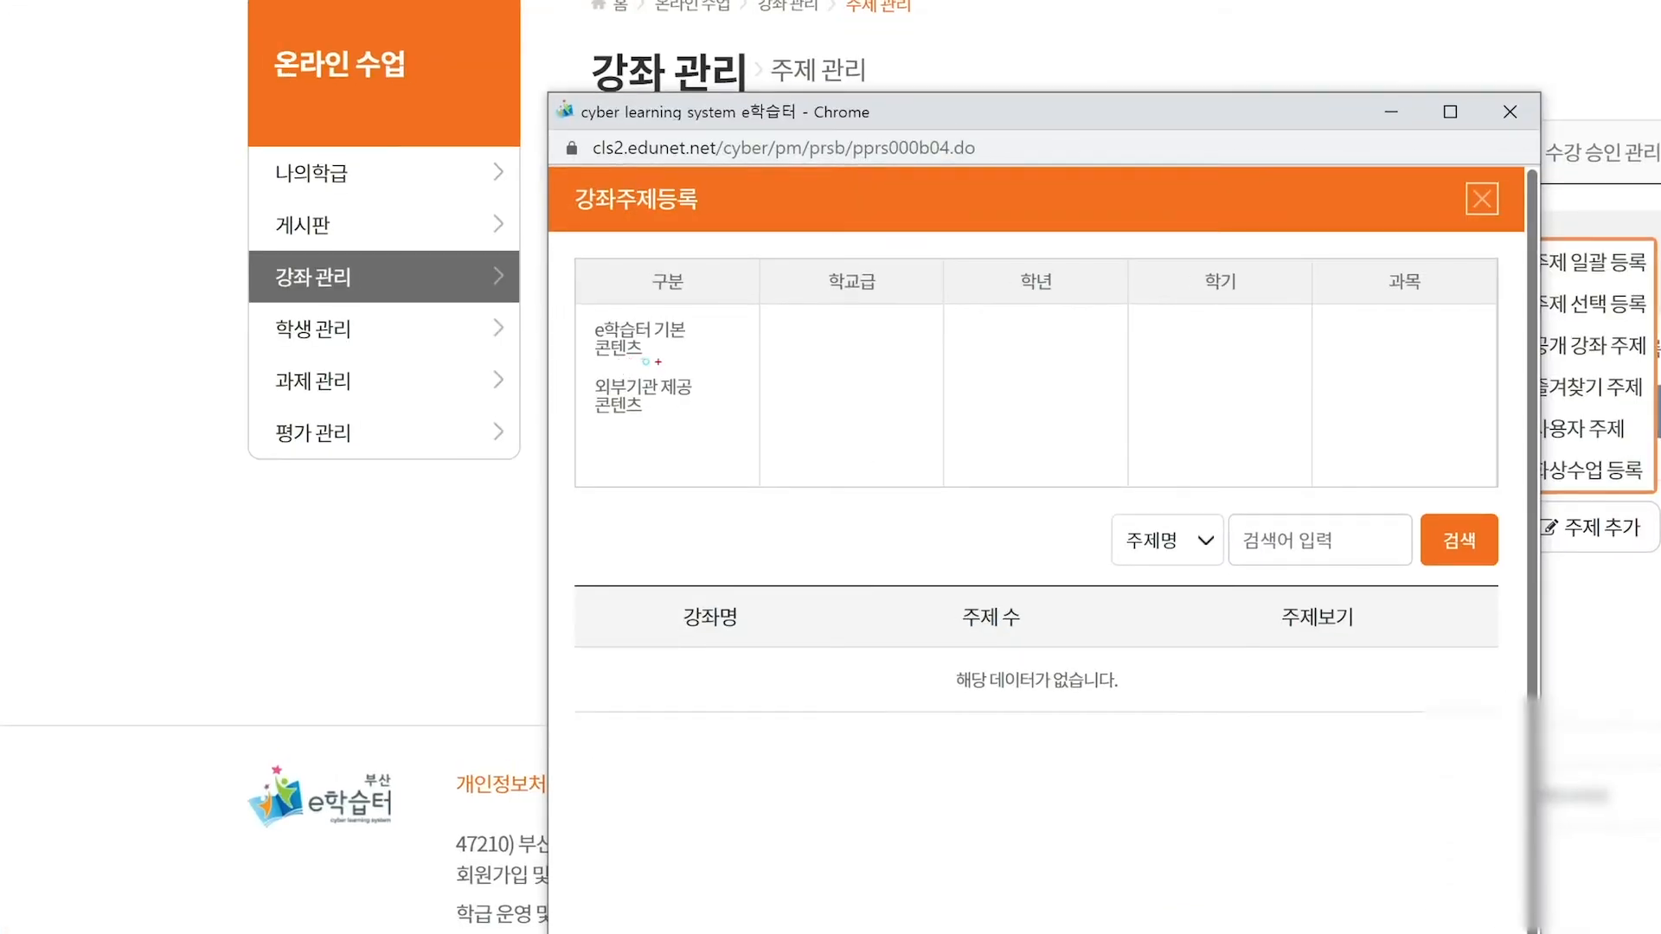
pyautogui.moveTo(655, 361)
pyautogui.mouseDown()
pyautogui.moveTo(551, 308)
pyautogui.moveTo(648, 364)
pyautogui.moveTo(569, 407)
pyautogui.moveTo(693, 406)
pyautogui.mouseUp()
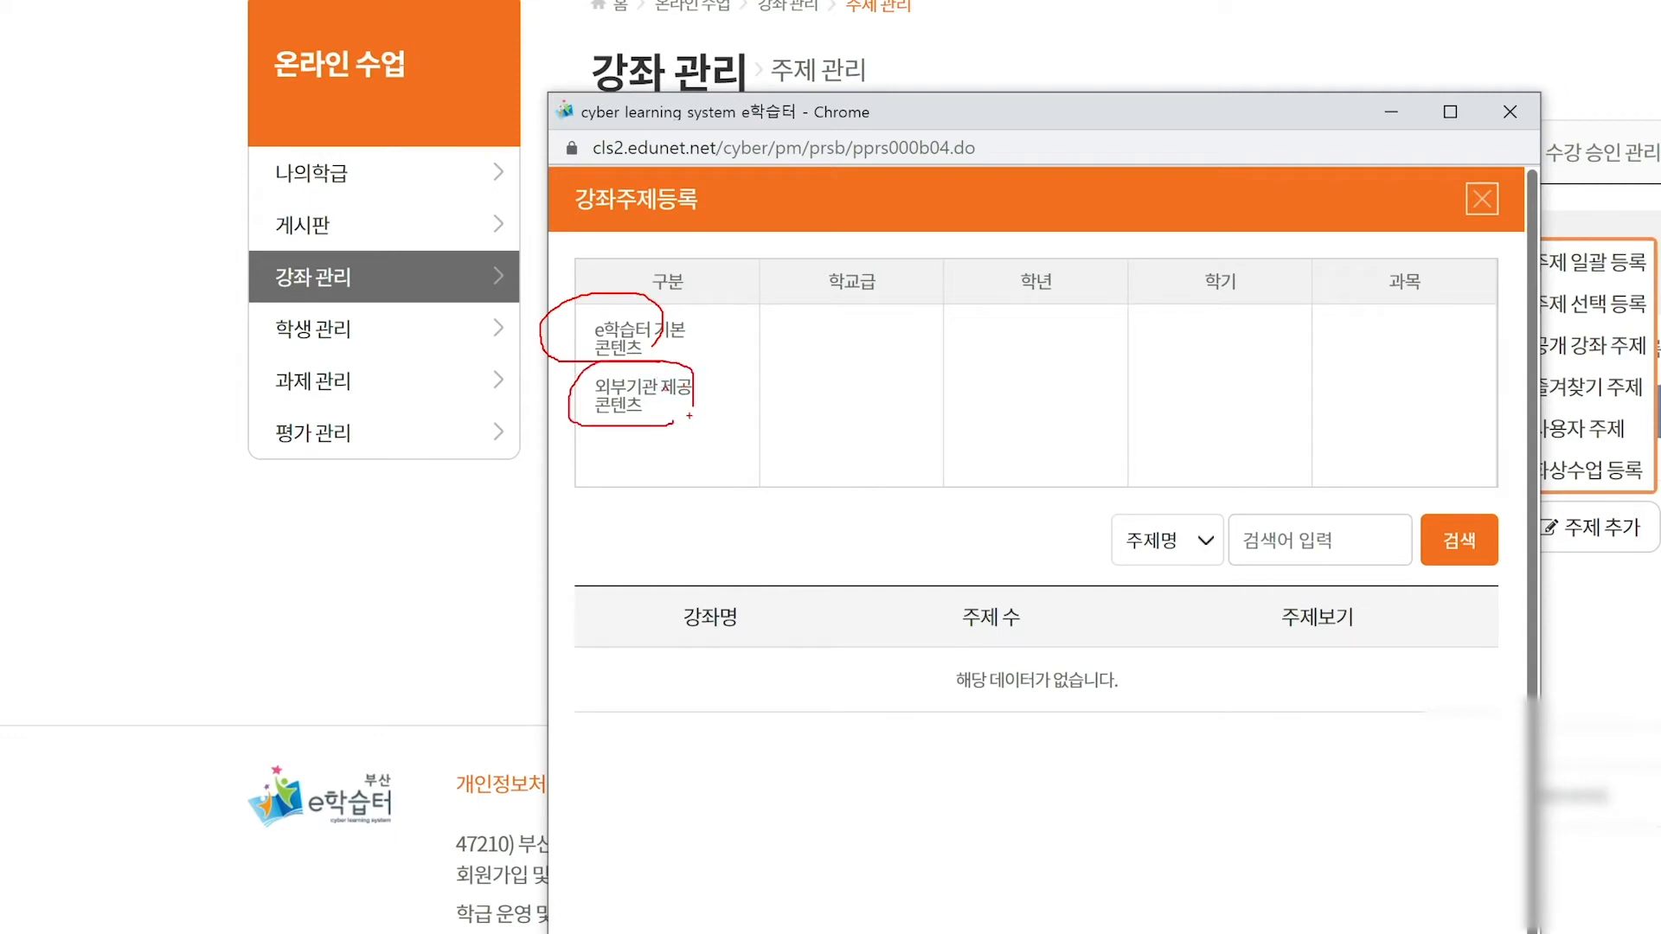
pyautogui.click(633, 348)
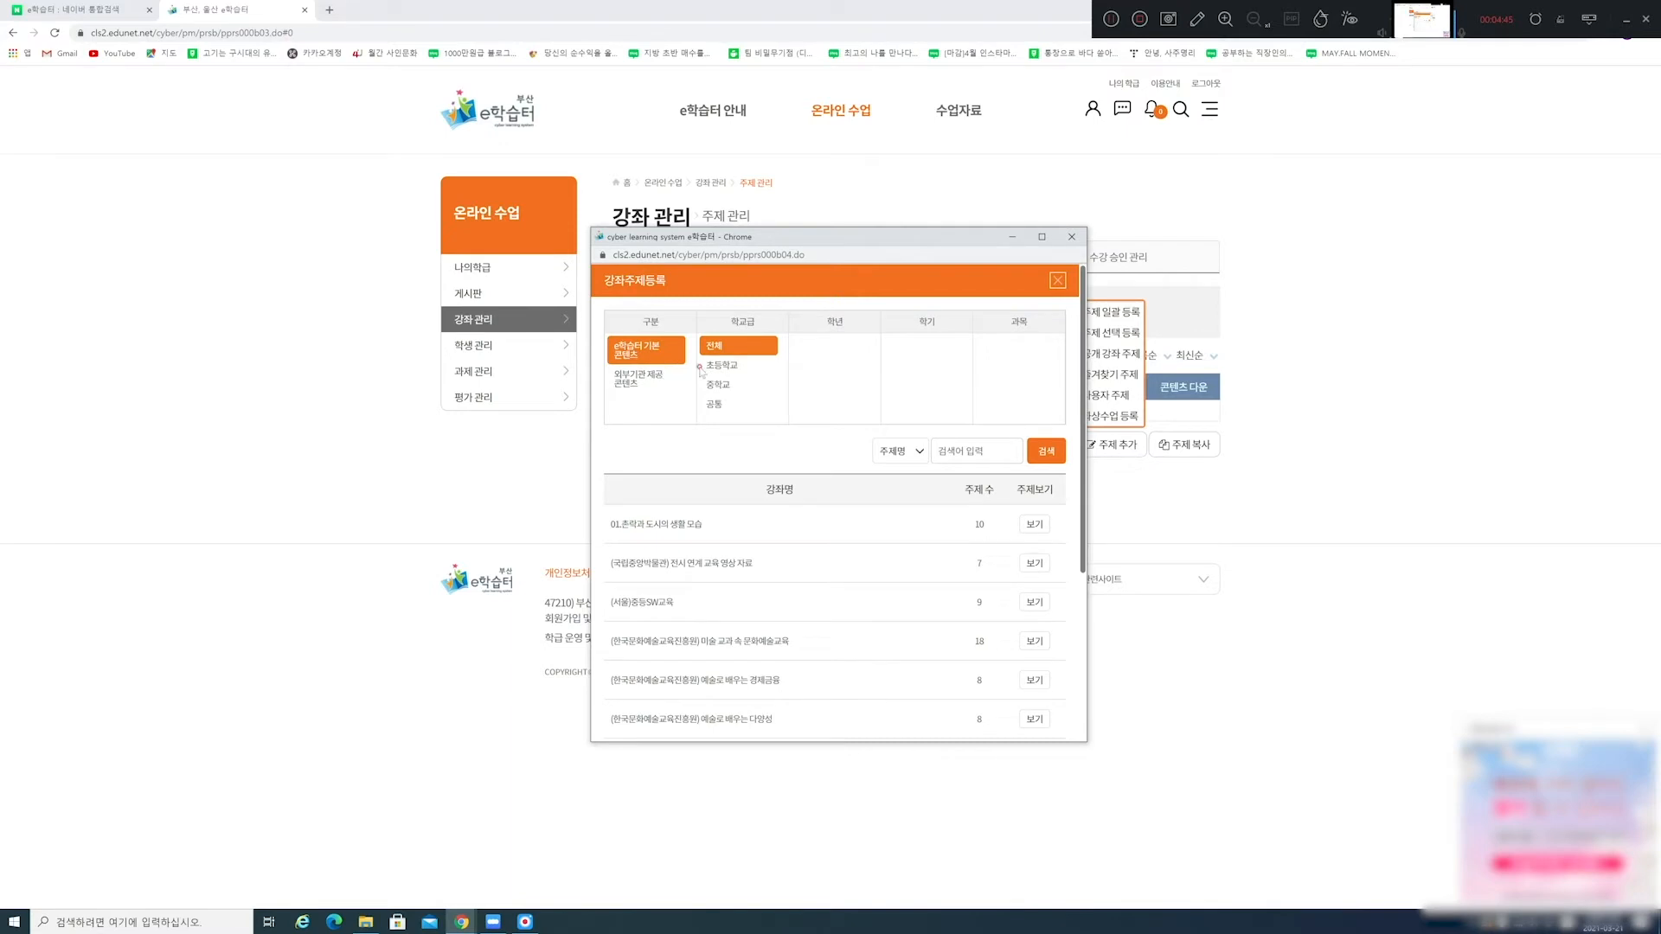
pyautogui.click(725, 367)
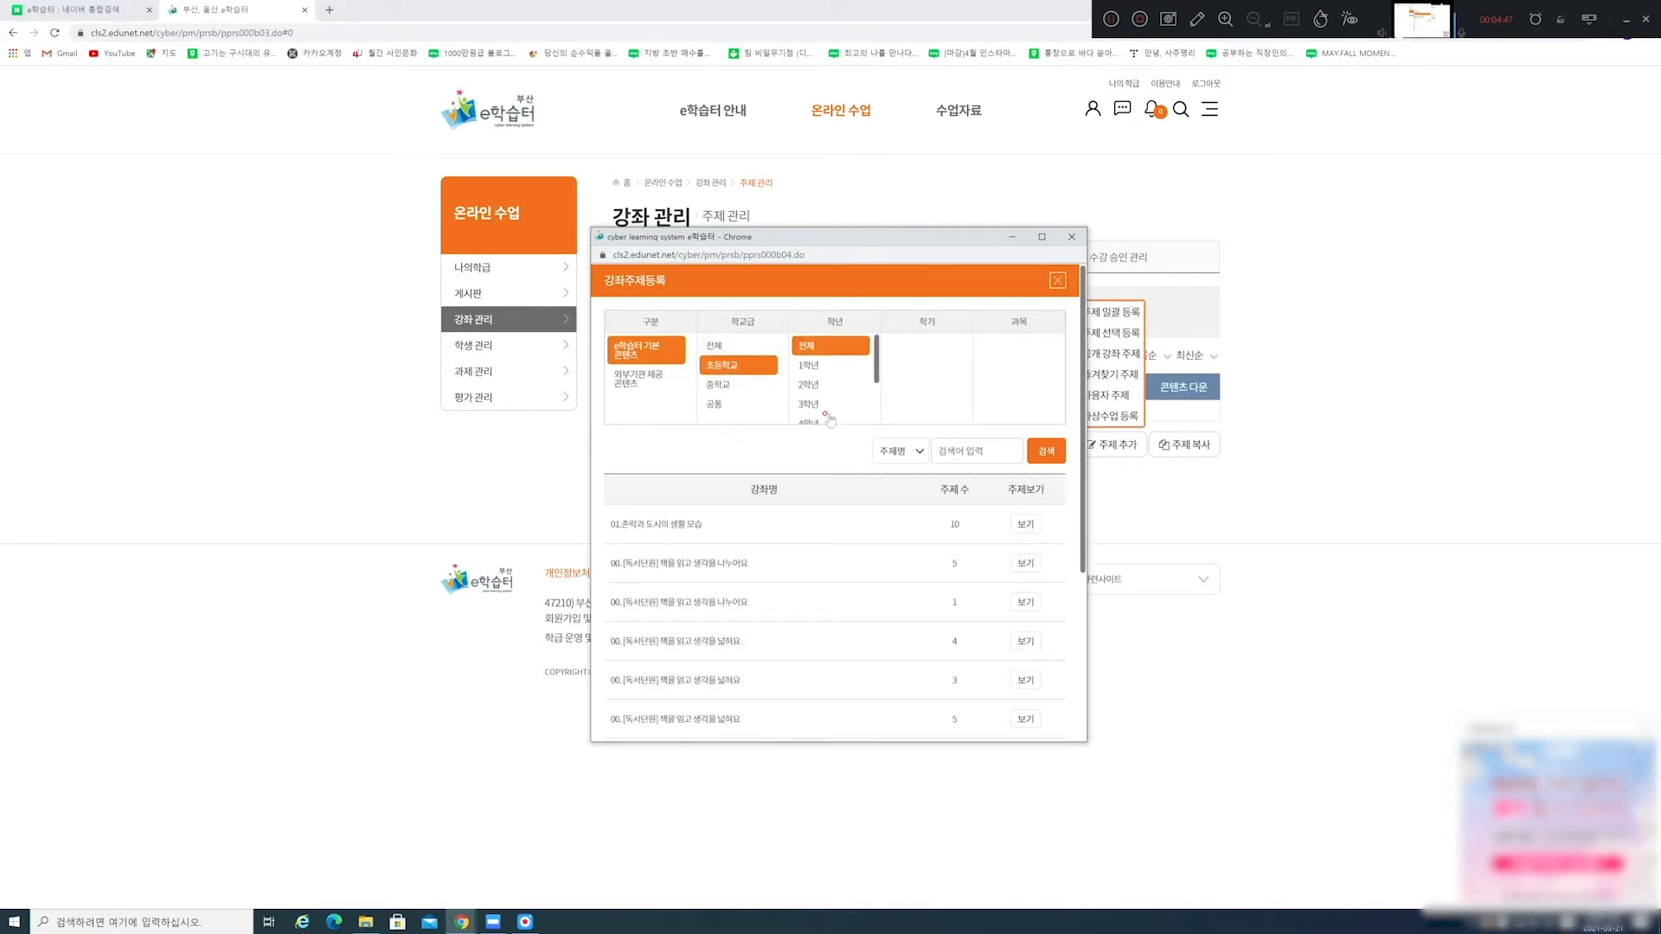
pyautogui.scroll(-1, 812, 387)
pyautogui.click(808, 358)
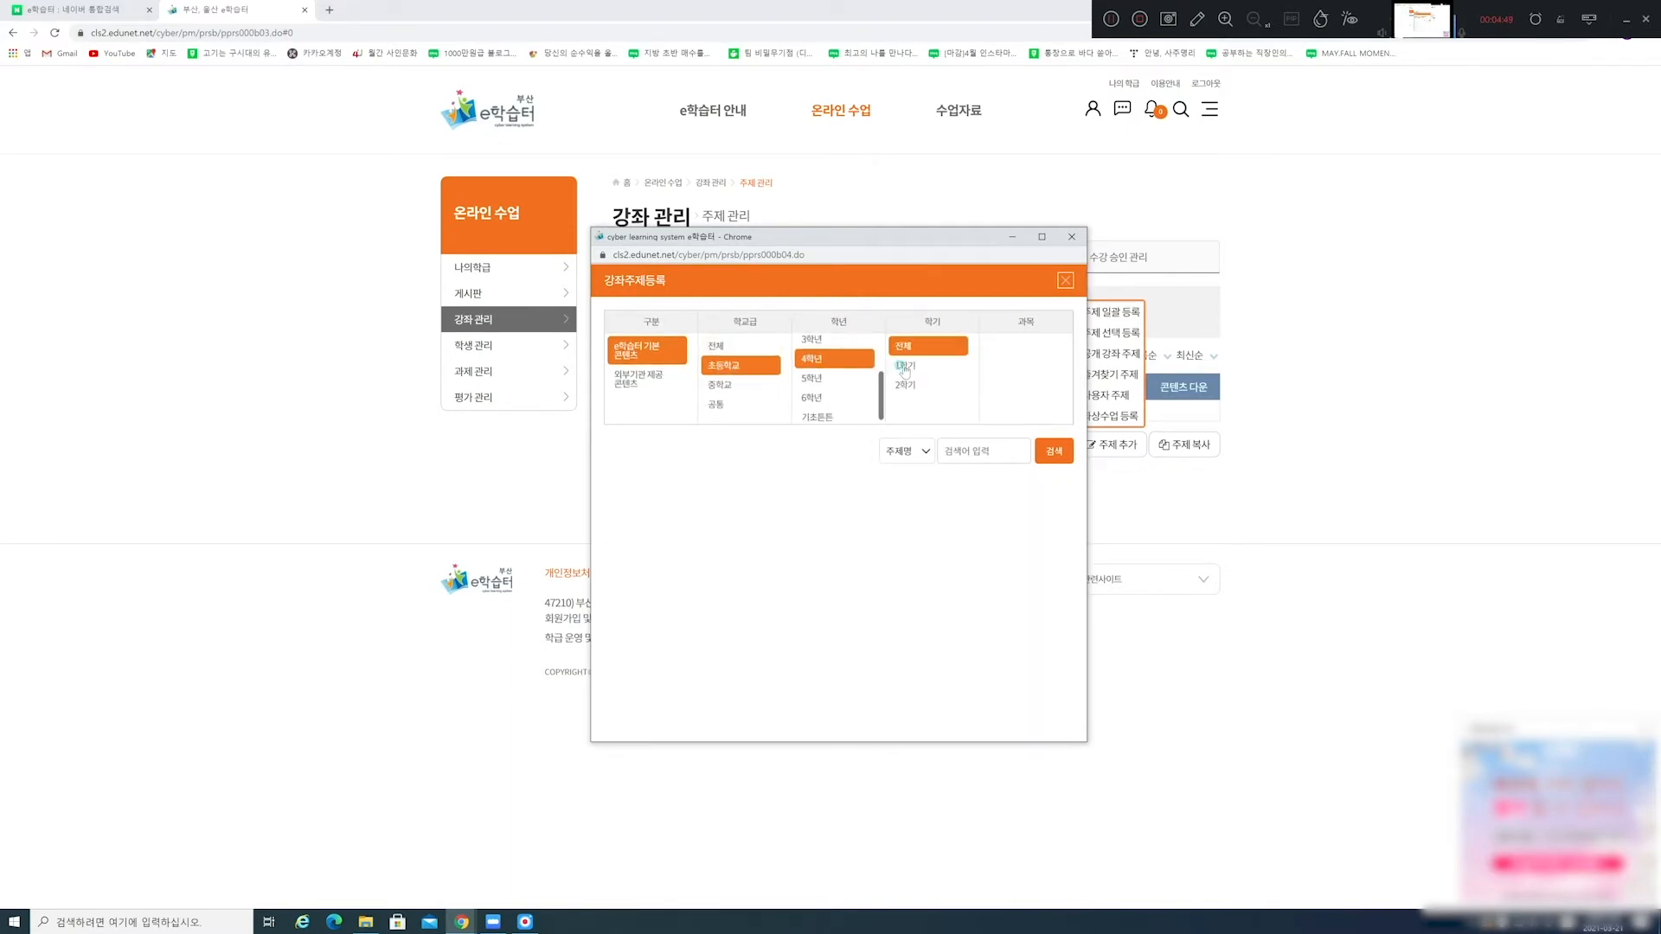
pyautogui.click(903, 366)
pyautogui.click(999, 366)
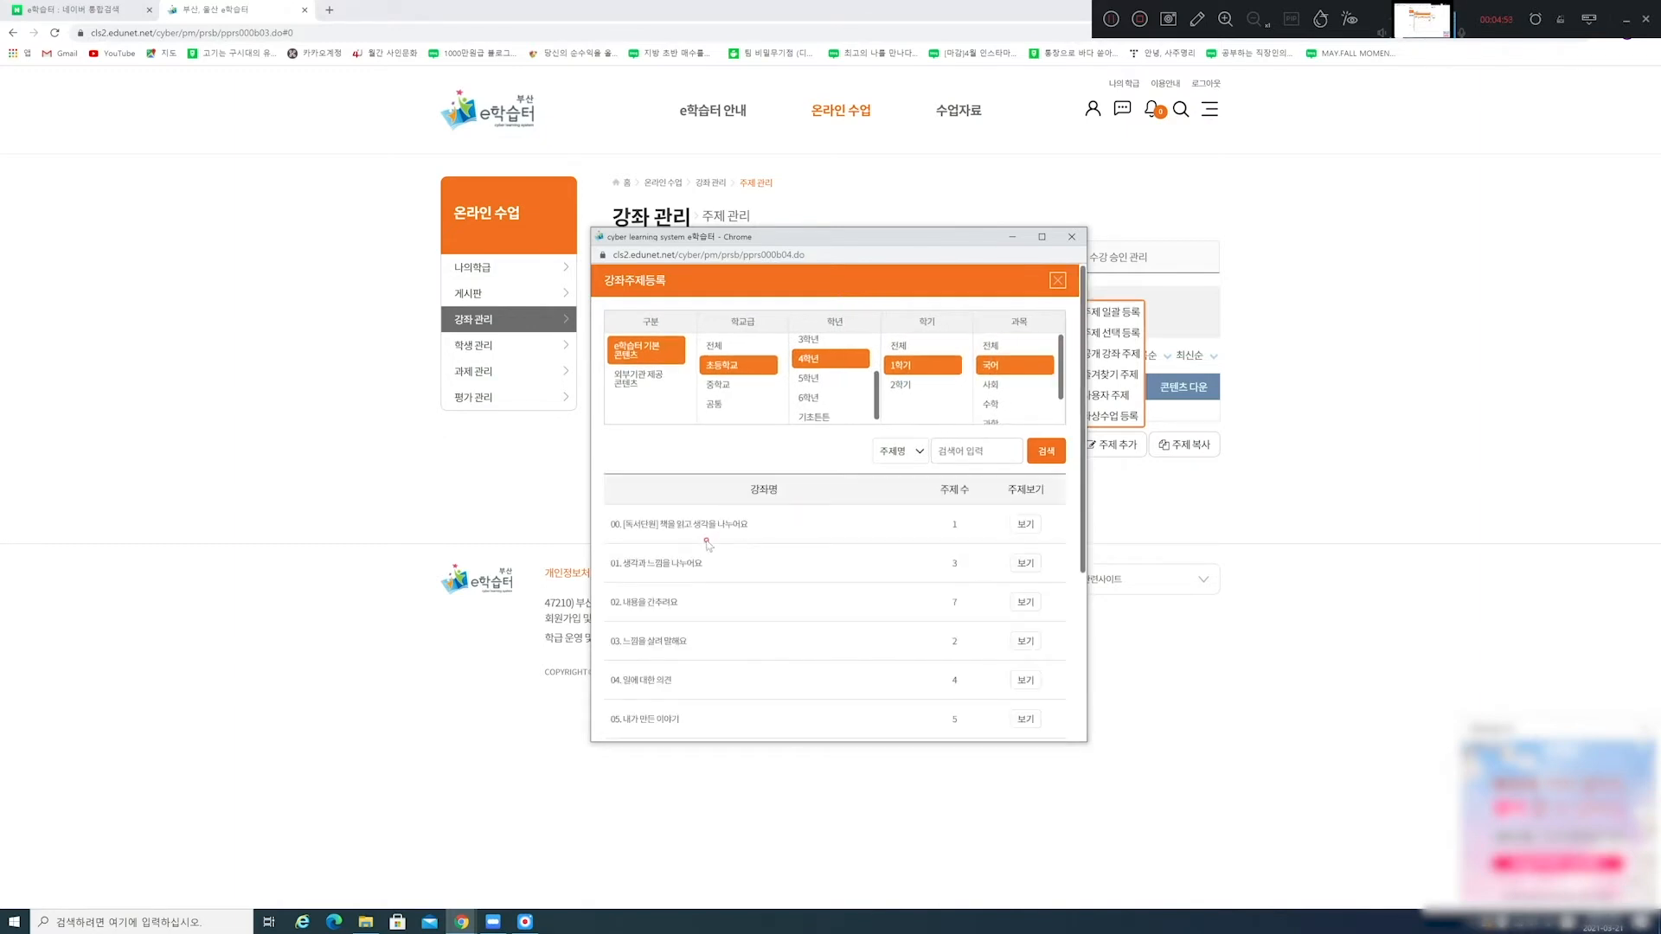
# Browse the filtered courses and show the topics of 01. 생각과 느낌을 나누어요.
pyautogui.scroll(-3, 712, 536)
pyautogui.scroll(2, 712, 535)
pyautogui.scroll(-1, 712, 531)
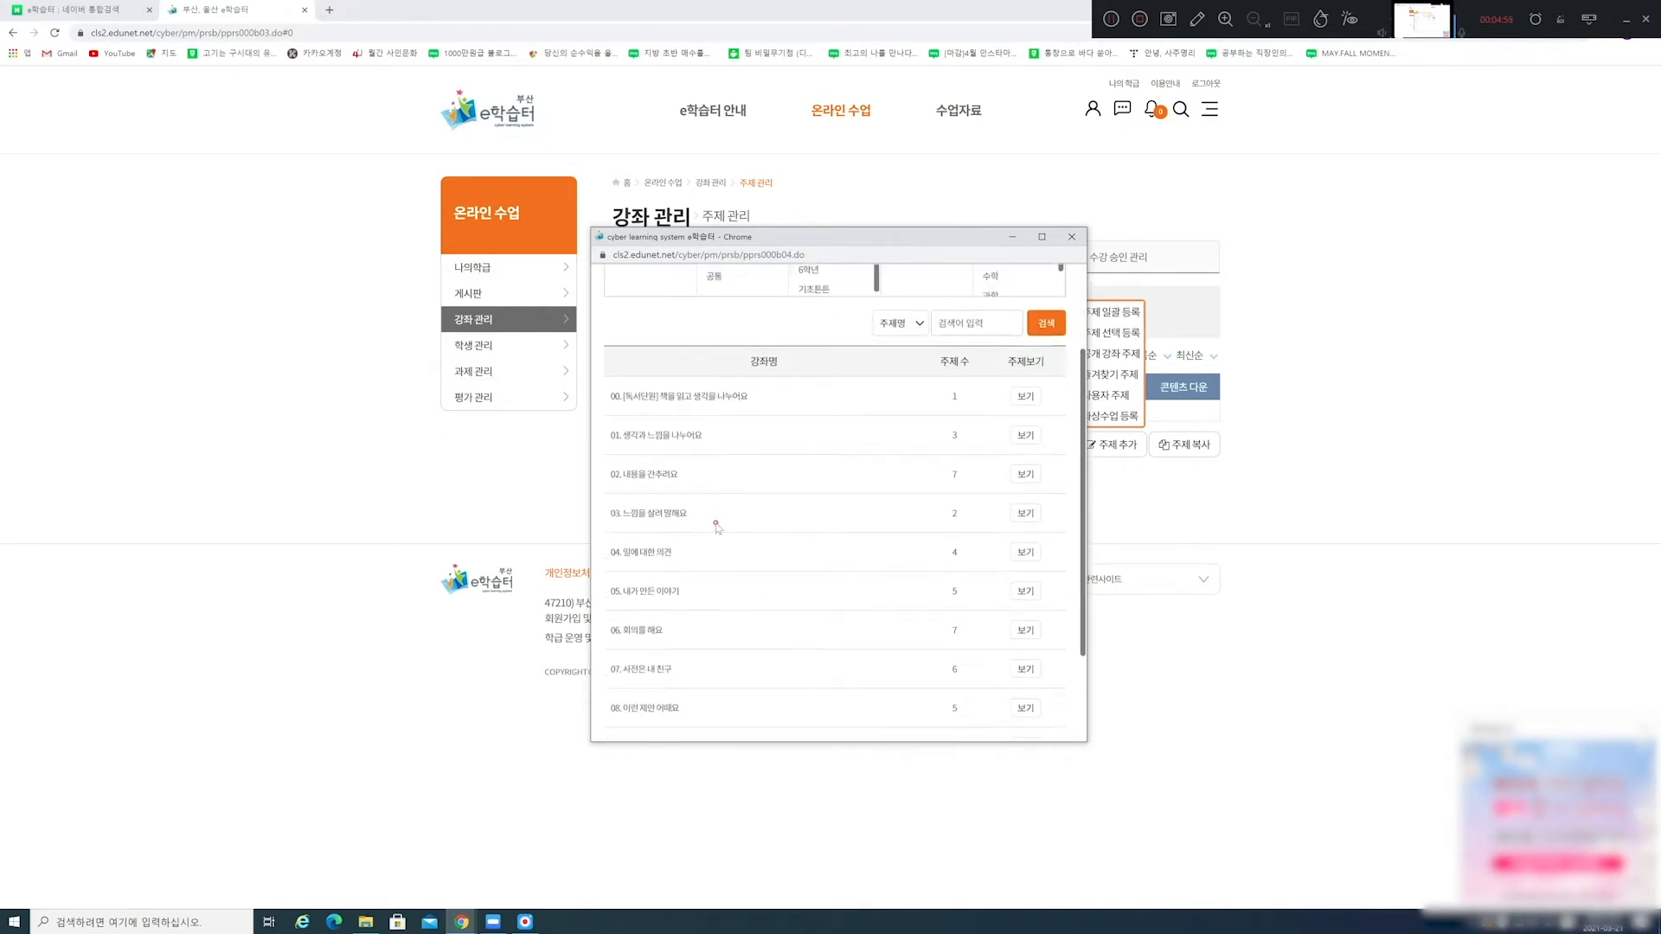
pyautogui.click(1026, 435)
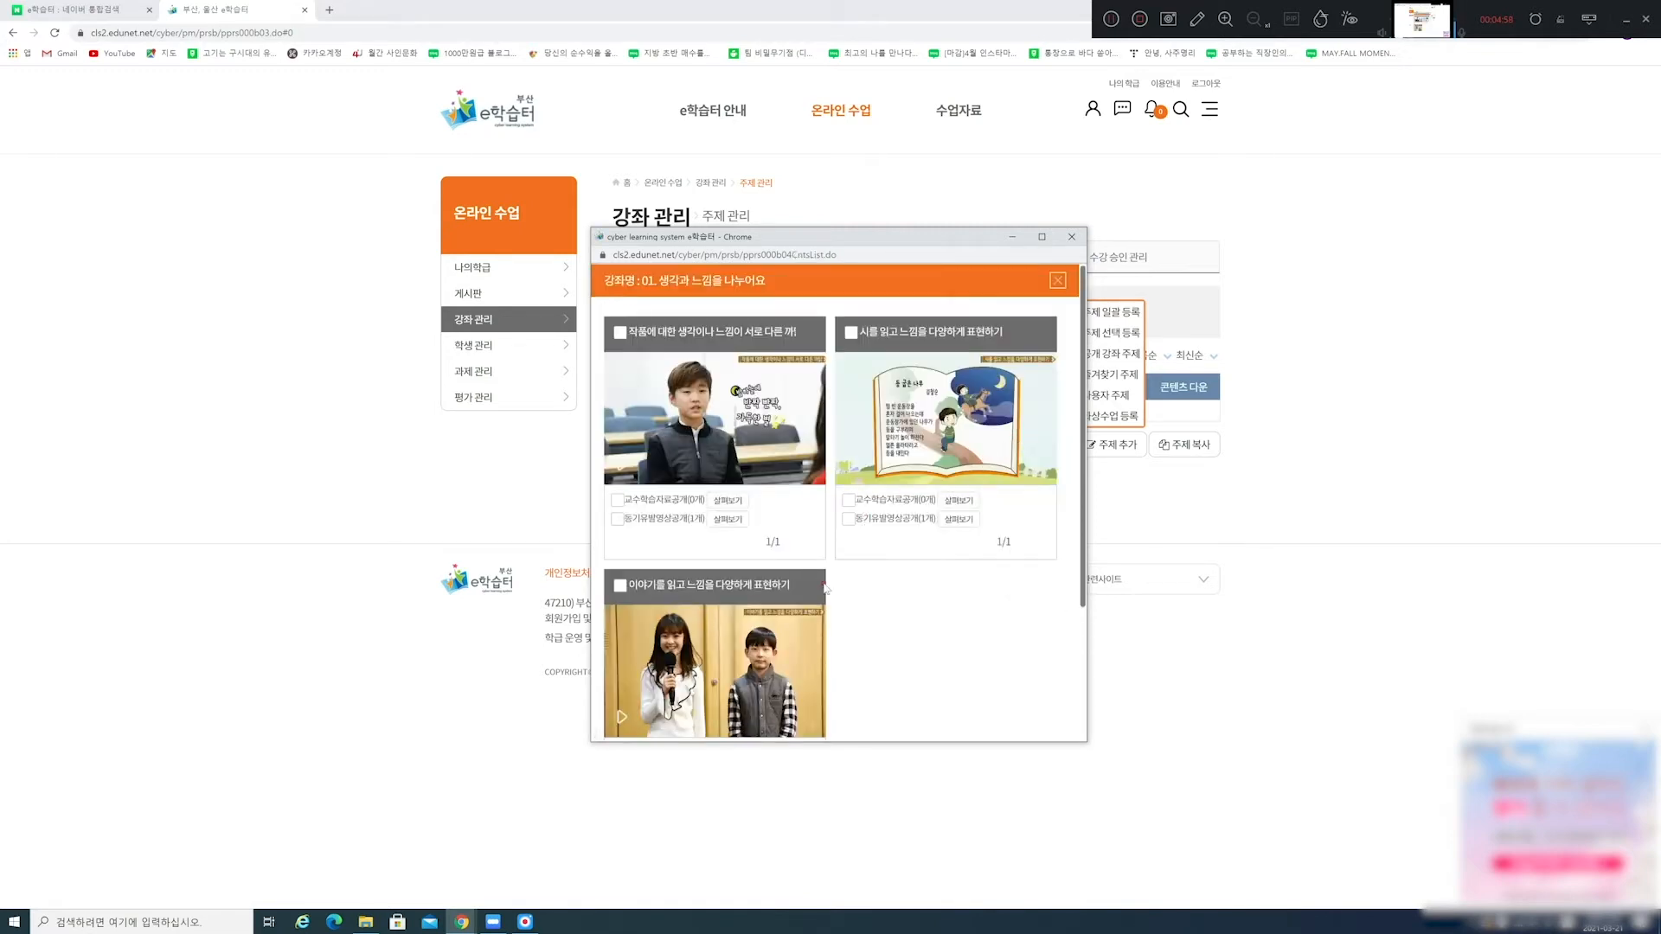
# Select both 교수학습자료공개 and 동기유발영상공개 for the topic 시를 읽고 느낌을 다양하게 표현하기.
pyautogui.scroll(-1, 859, 530)
pyautogui.scroll(1, 860, 521)
pyautogui.click(848, 500)
pyautogui.click(848, 519)
pyautogui.scroll(-2, 877, 549)
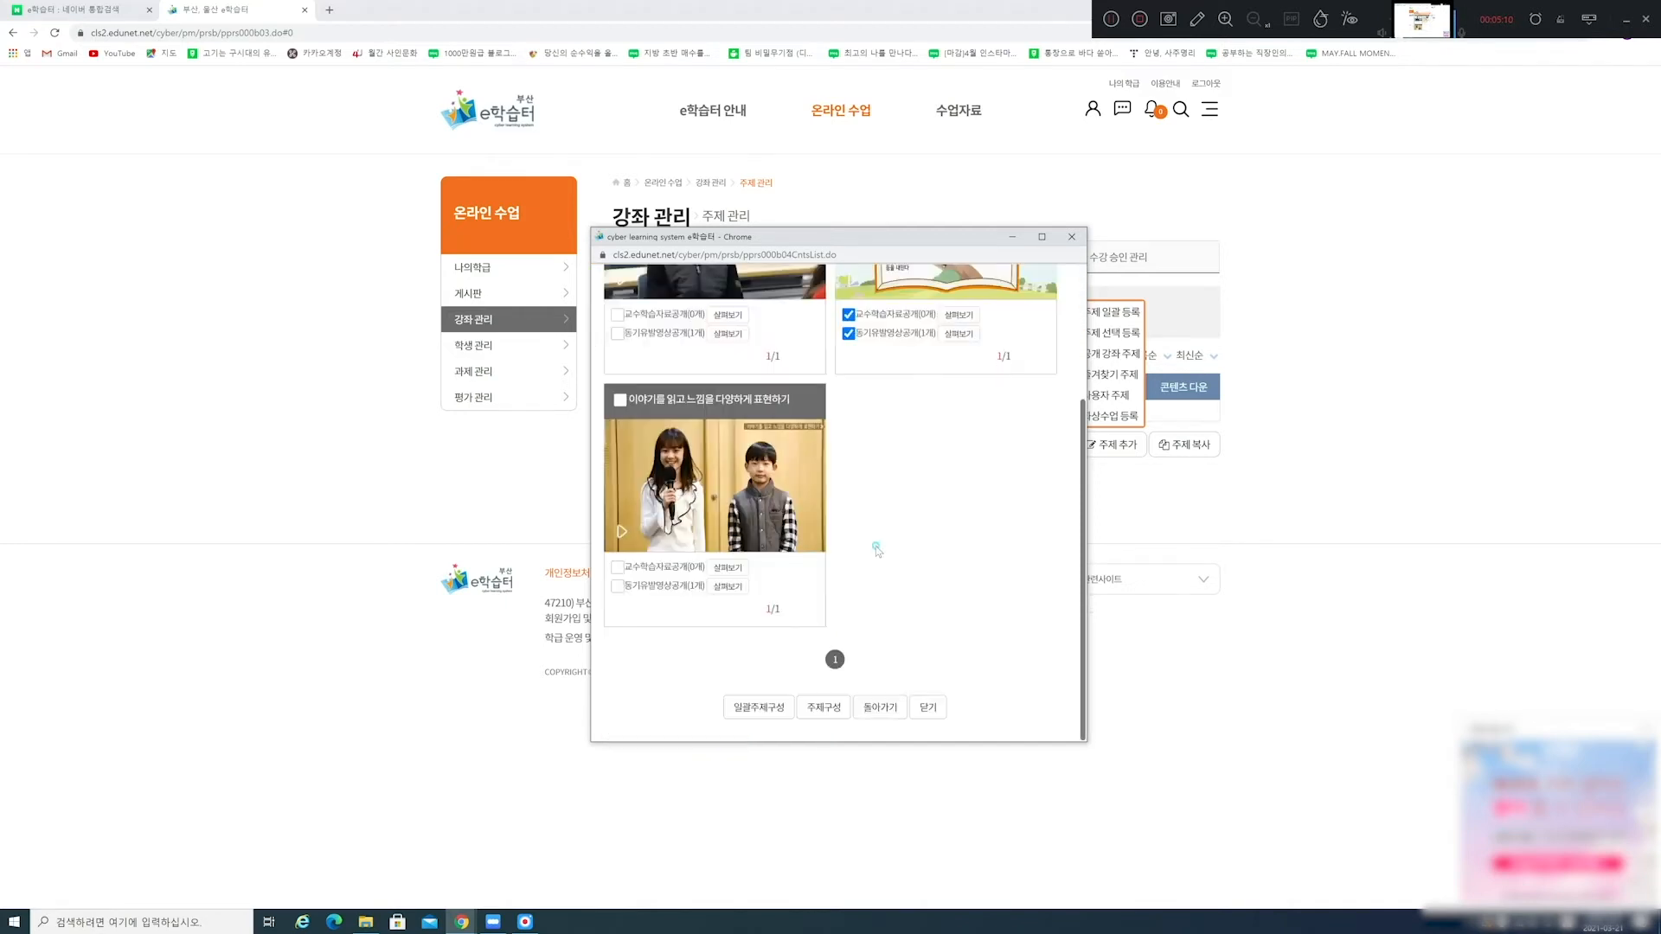
# Save the selection to the course with 주제구성 and open the contents of the added topic.
pyautogui.click(824, 706)
pyautogui.click(992, 517)
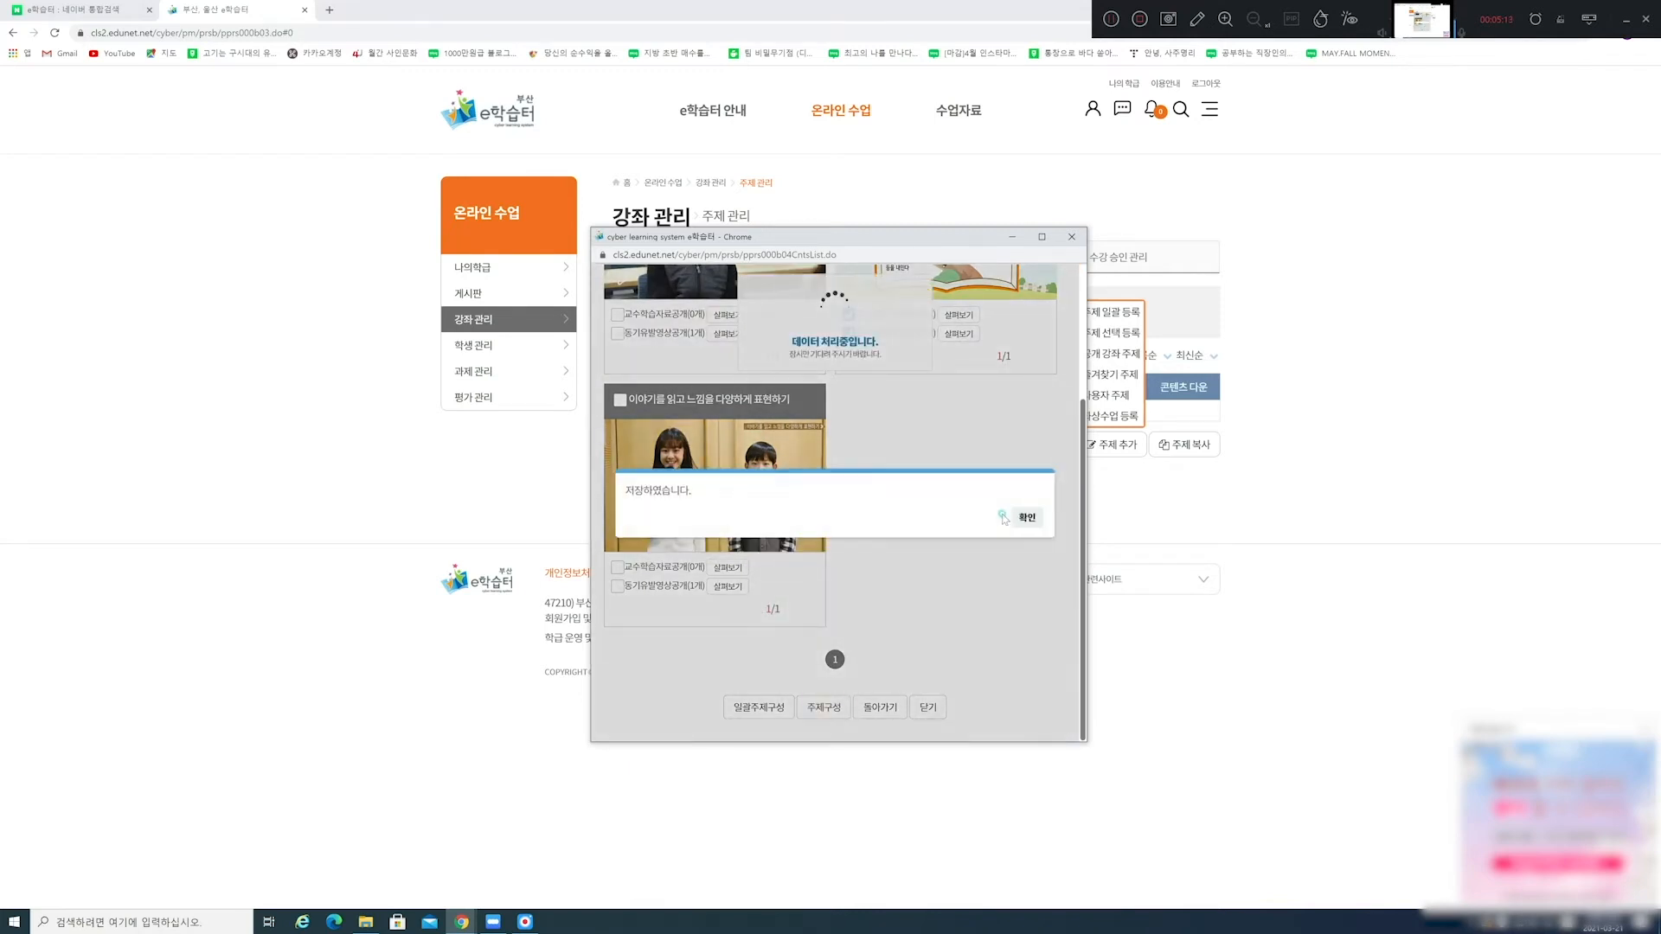
pyautogui.click(1029, 520)
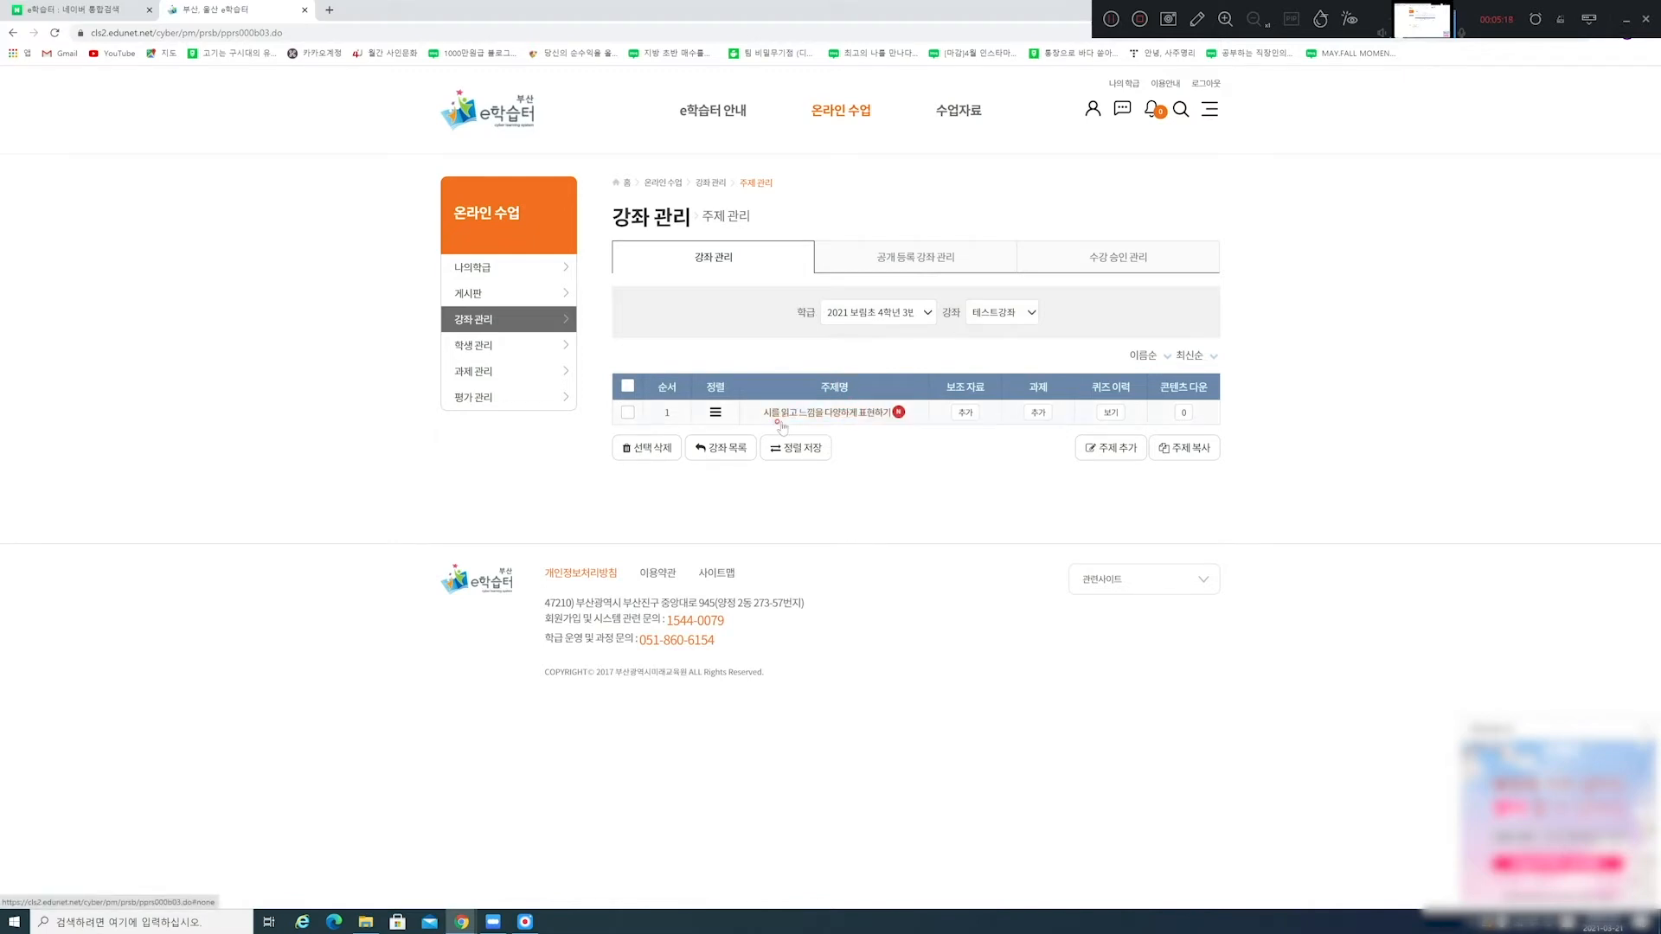
pyautogui.click(879, 419)
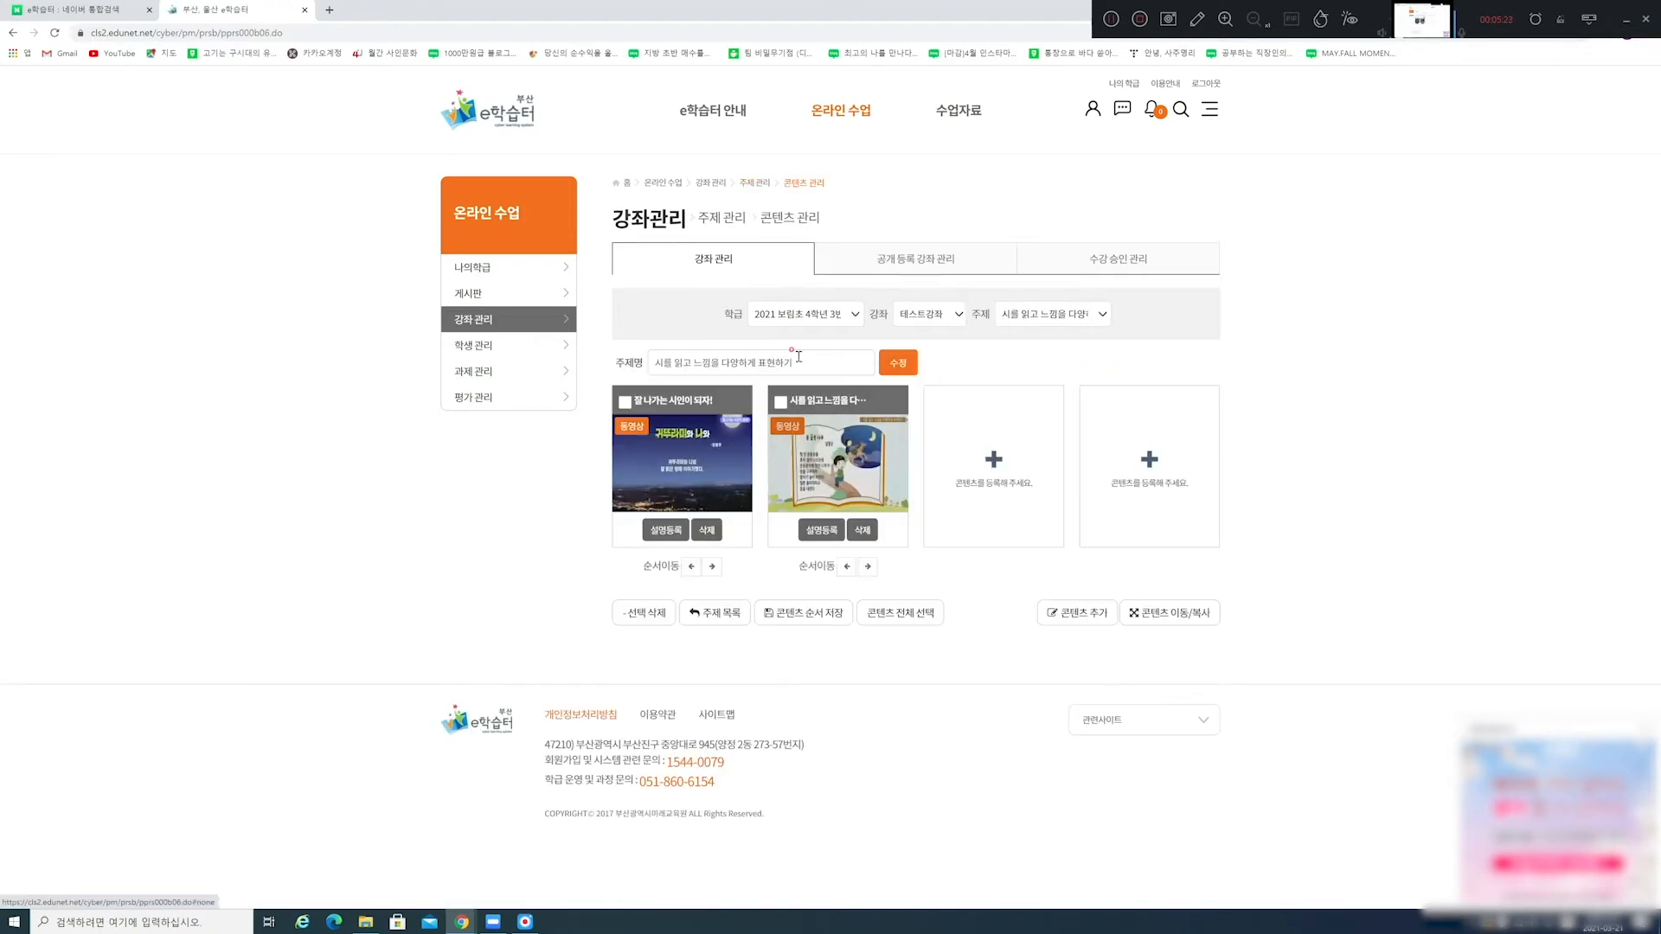
# Rename the topic 시를 읽고 느낌을 다양하게 표현하기 as 국어 and confirm the change.
pyautogui.moveTo(822, 362); pyautogui.dragTo(565, 364)
pyautogui.write('ㄱ')
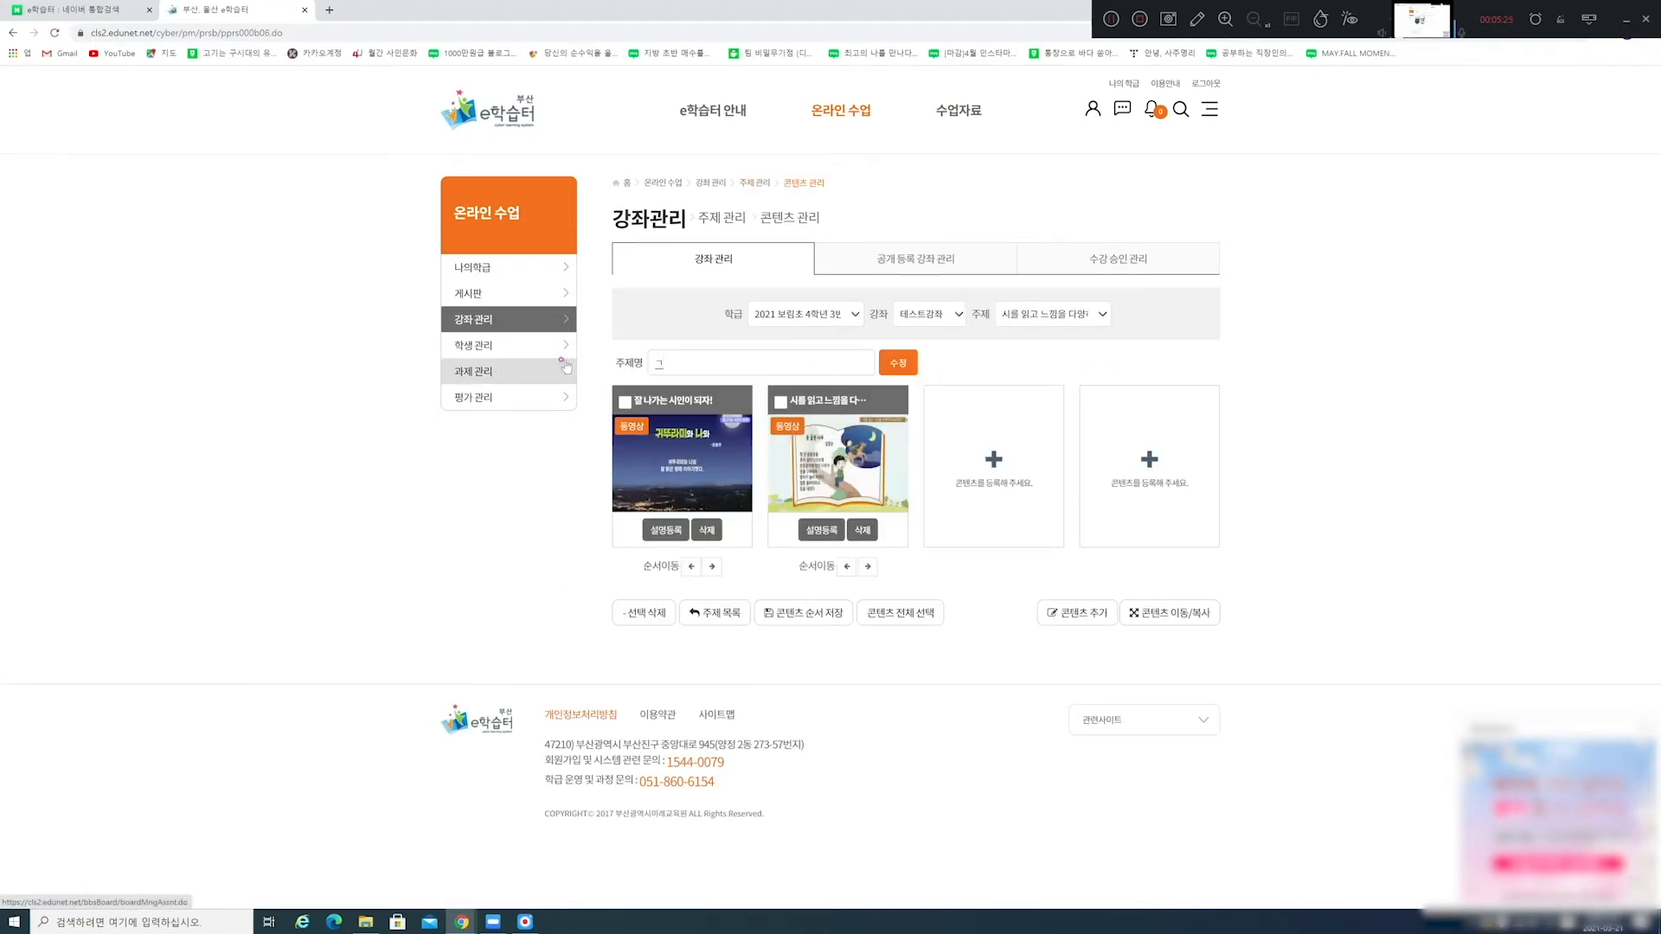
pyautogui.write('국어')
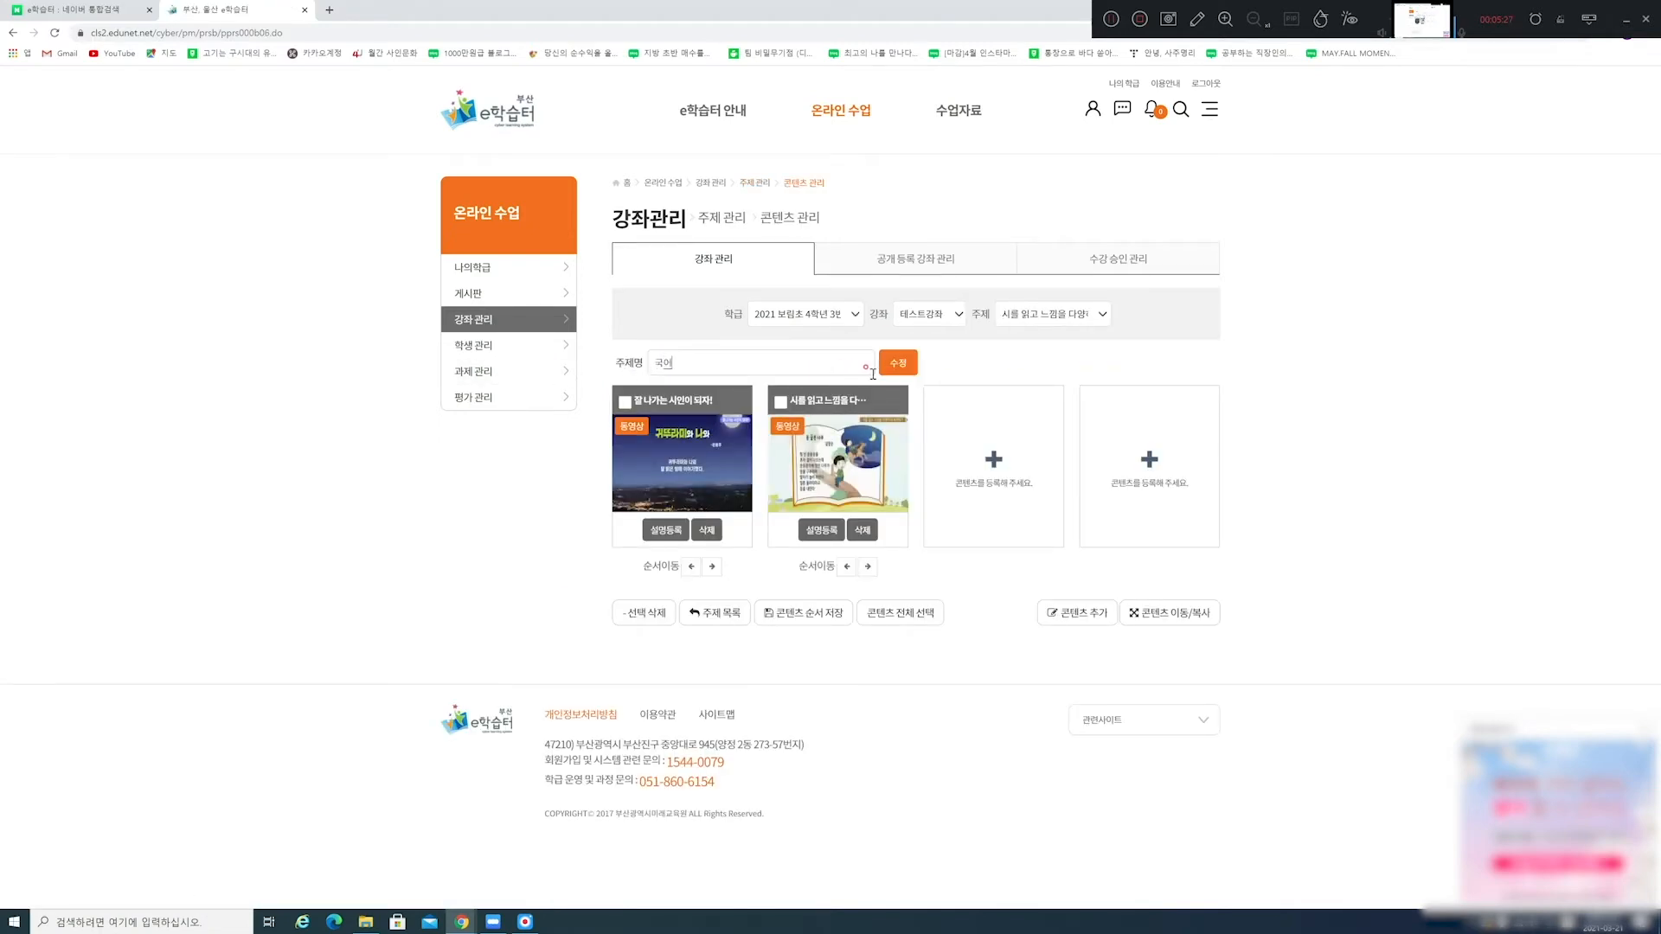
pyautogui.click(897, 363)
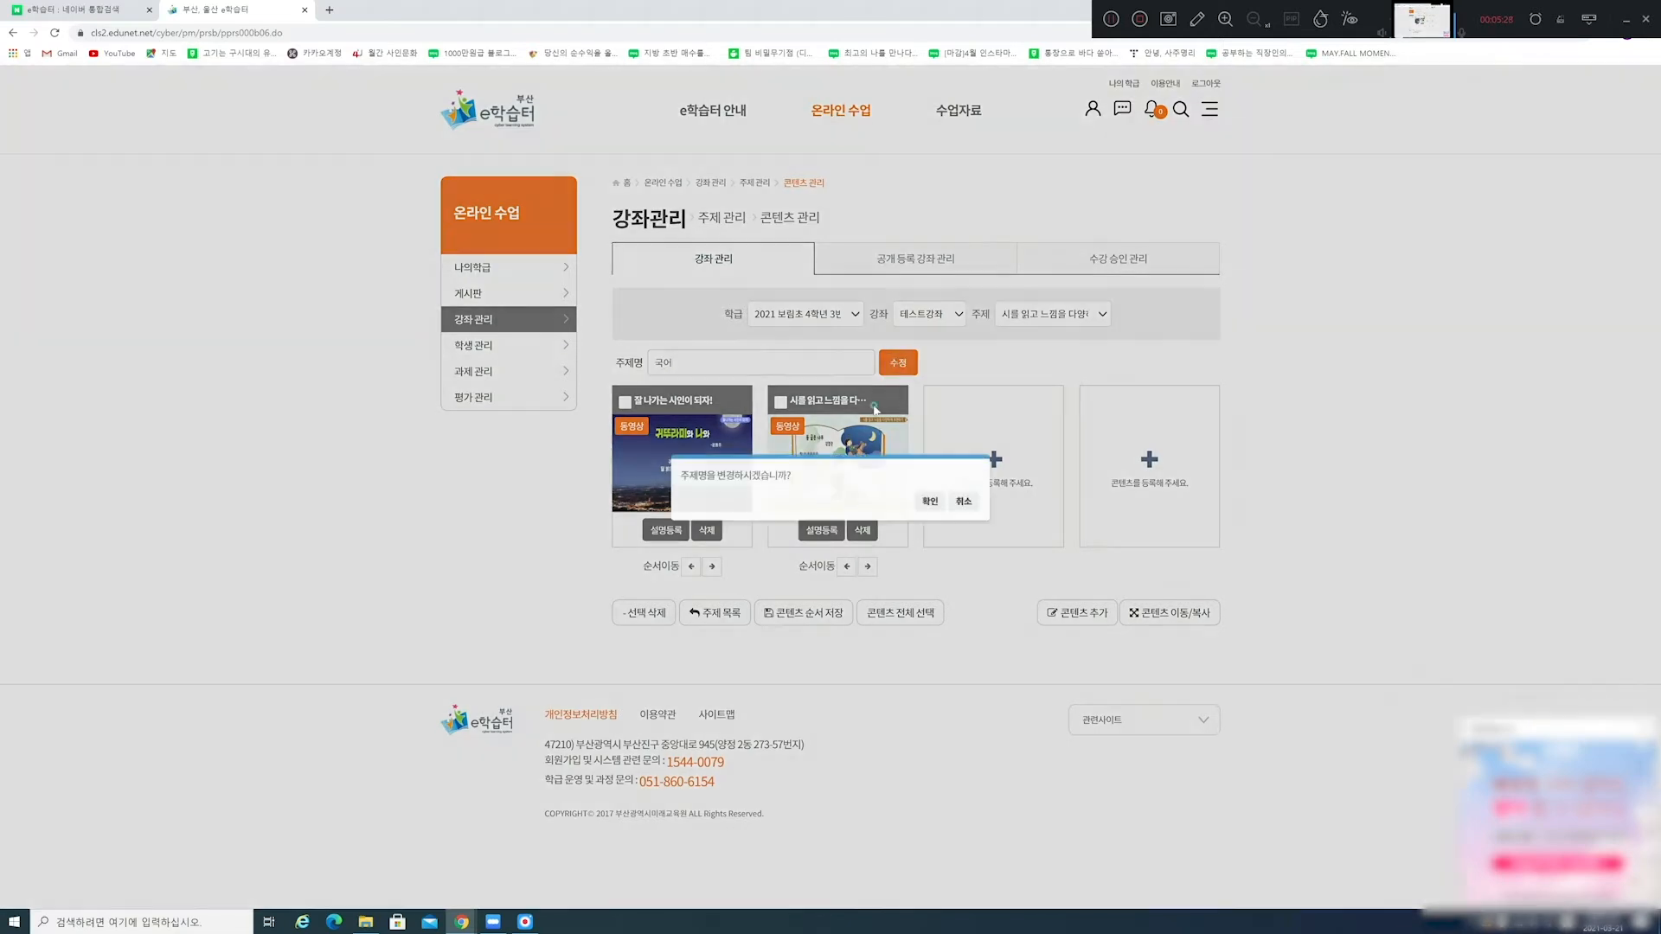
pyautogui.click(941, 506)
pyautogui.click(970, 503)
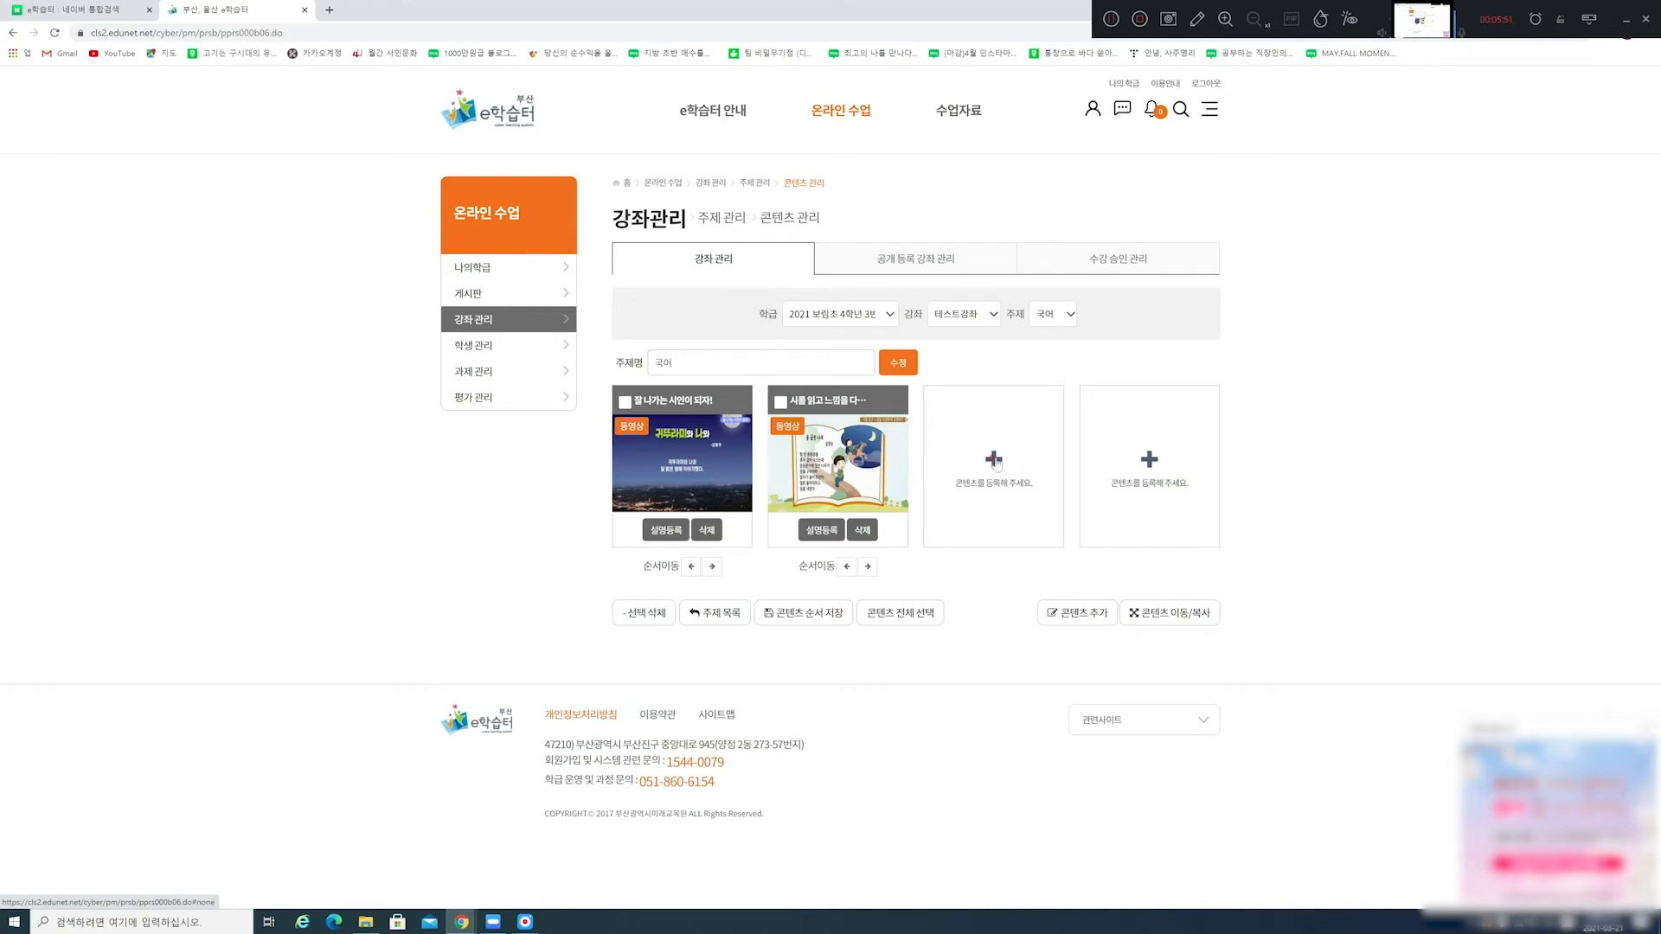
# Open the 나의자료 registration form for the first empty content slot and examine its 외부 URL fields.
pyautogui.click(995, 462)
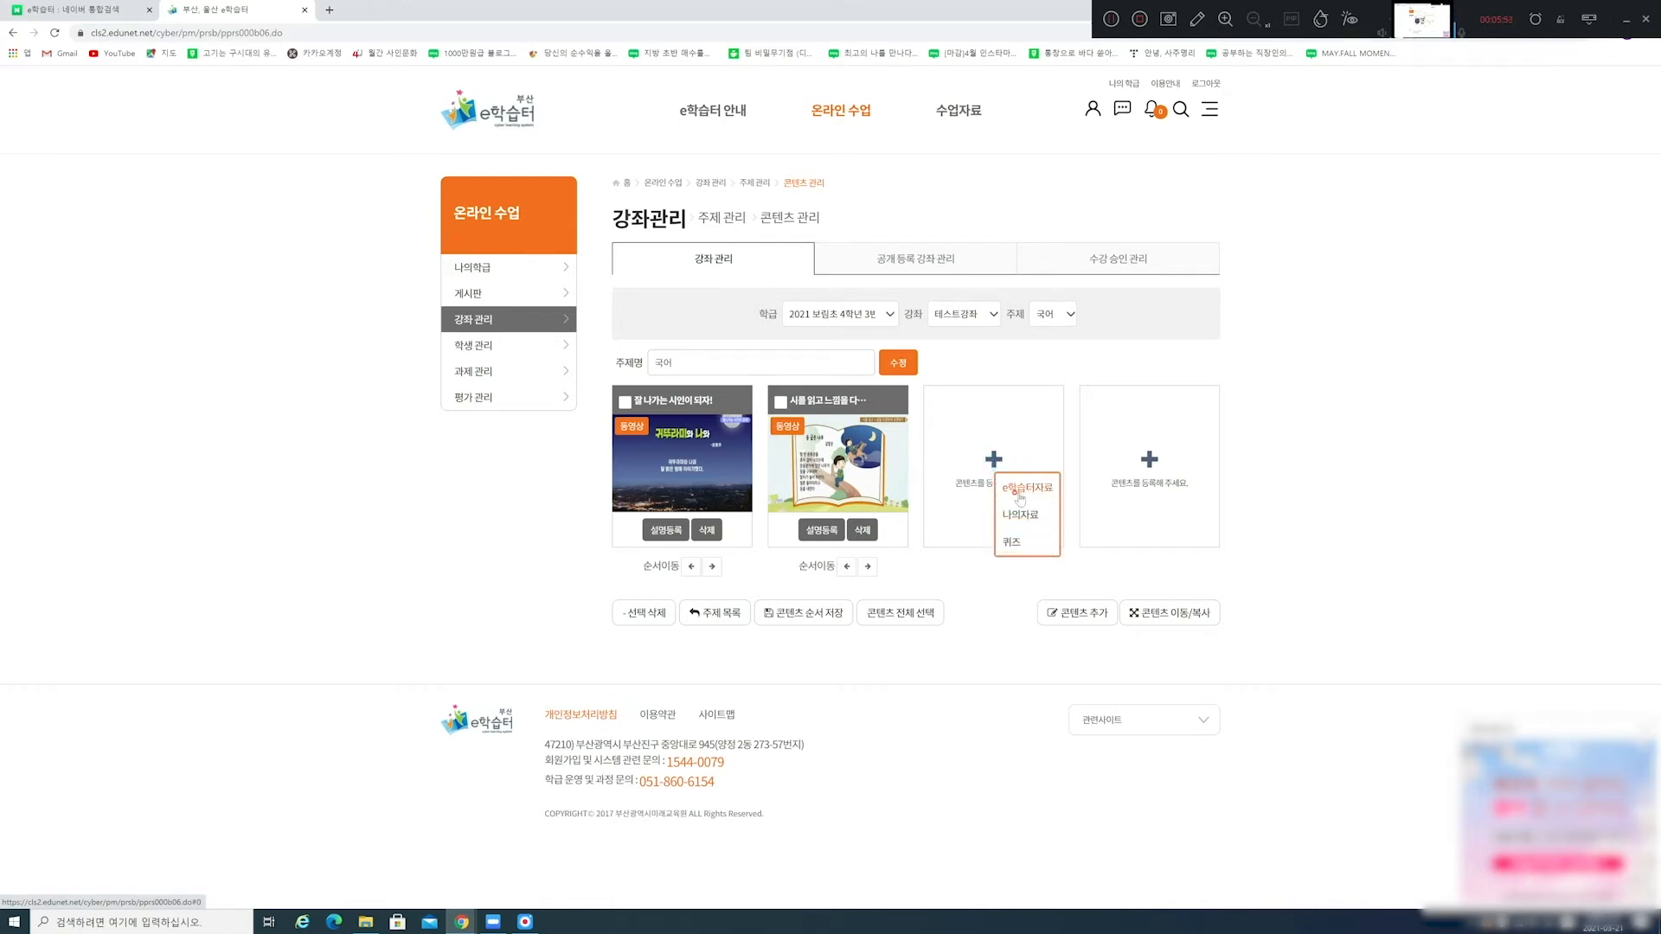
pyautogui.hotkey('ctrl', 'Tab')
pyautogui.press('super')
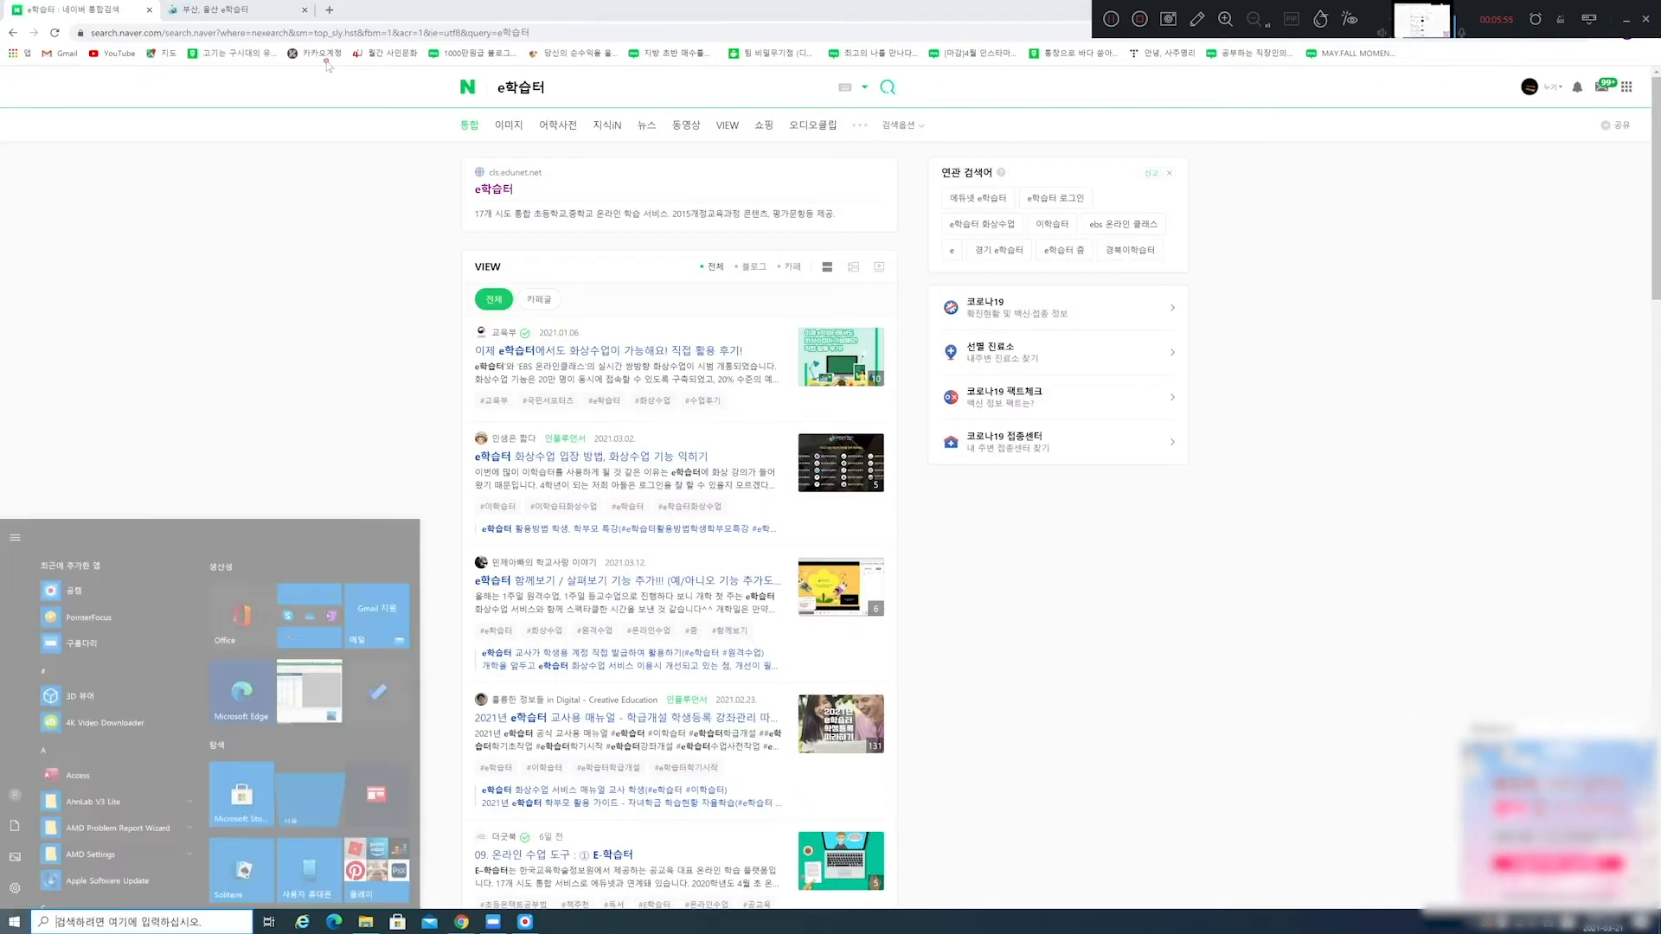
pyautogui.click(229, 9)
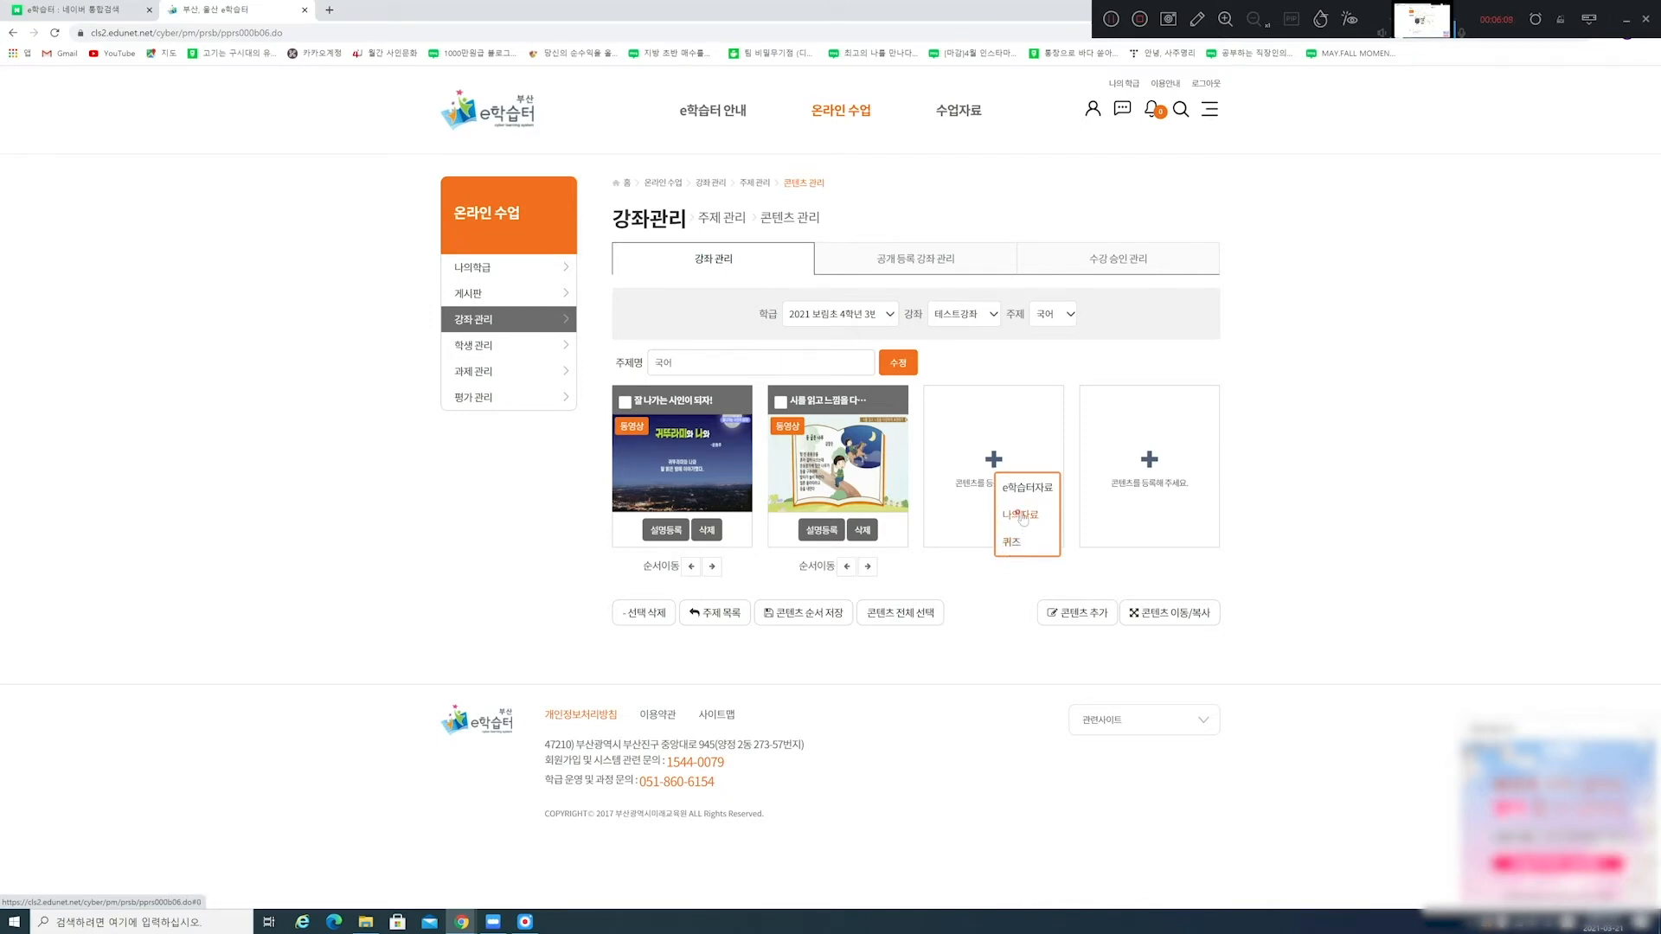
pyautogui.click(1021, 517)
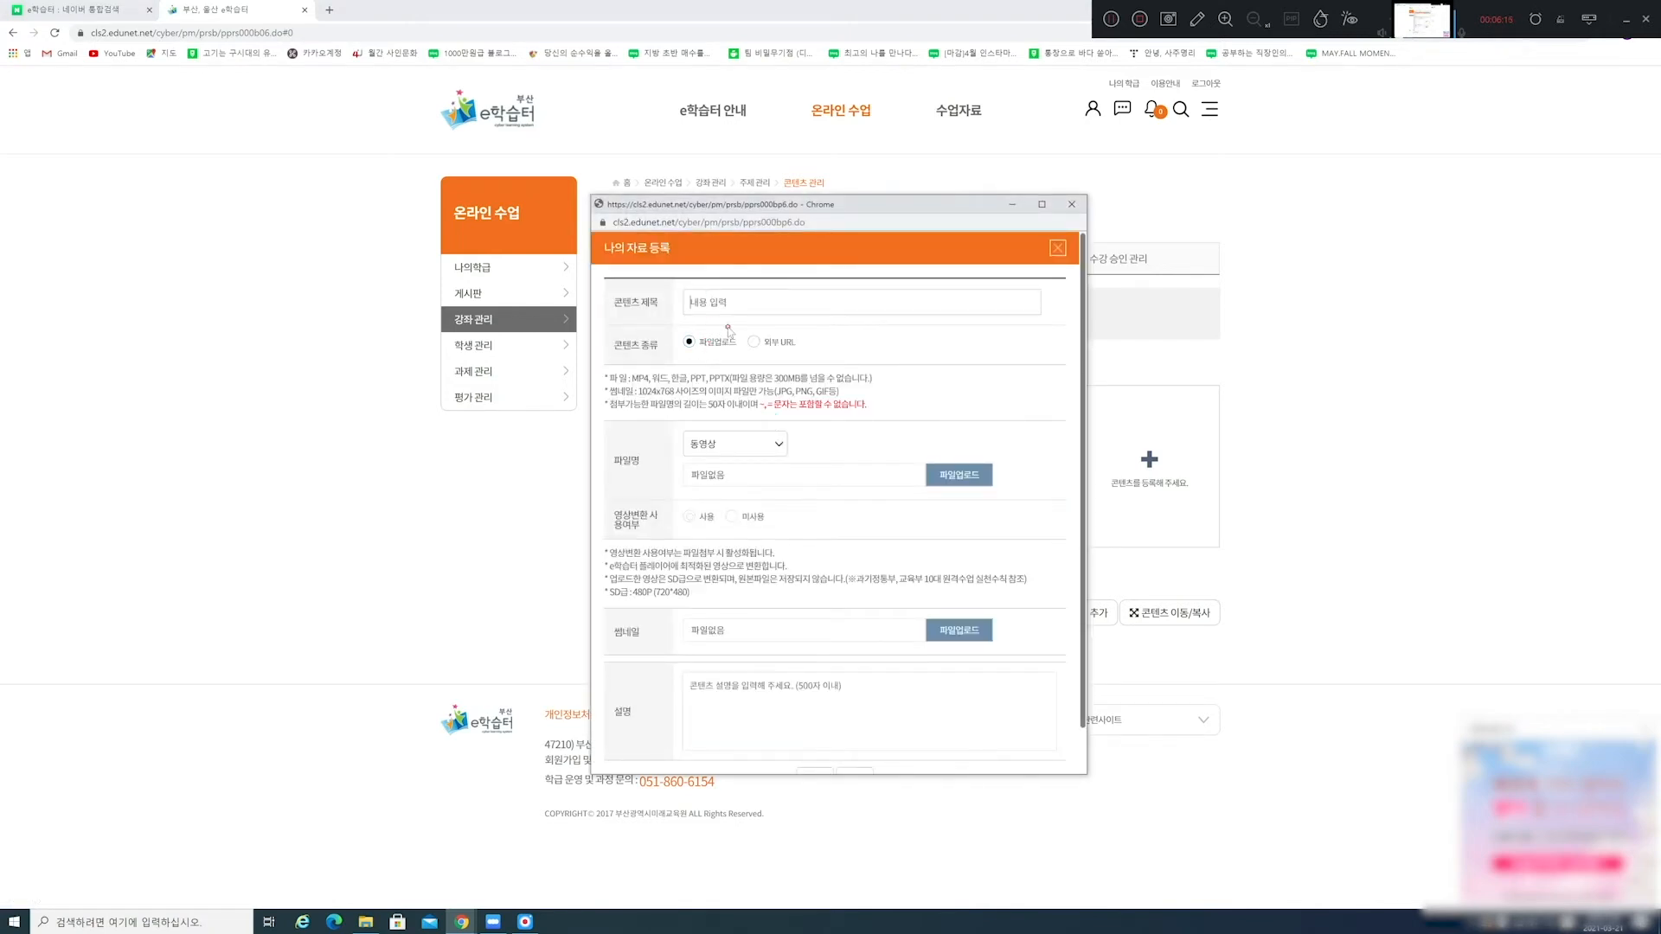
pyautogui.click(767, 348)
pyautogui.click(773, 348)
pyautogui.click(746, 428)
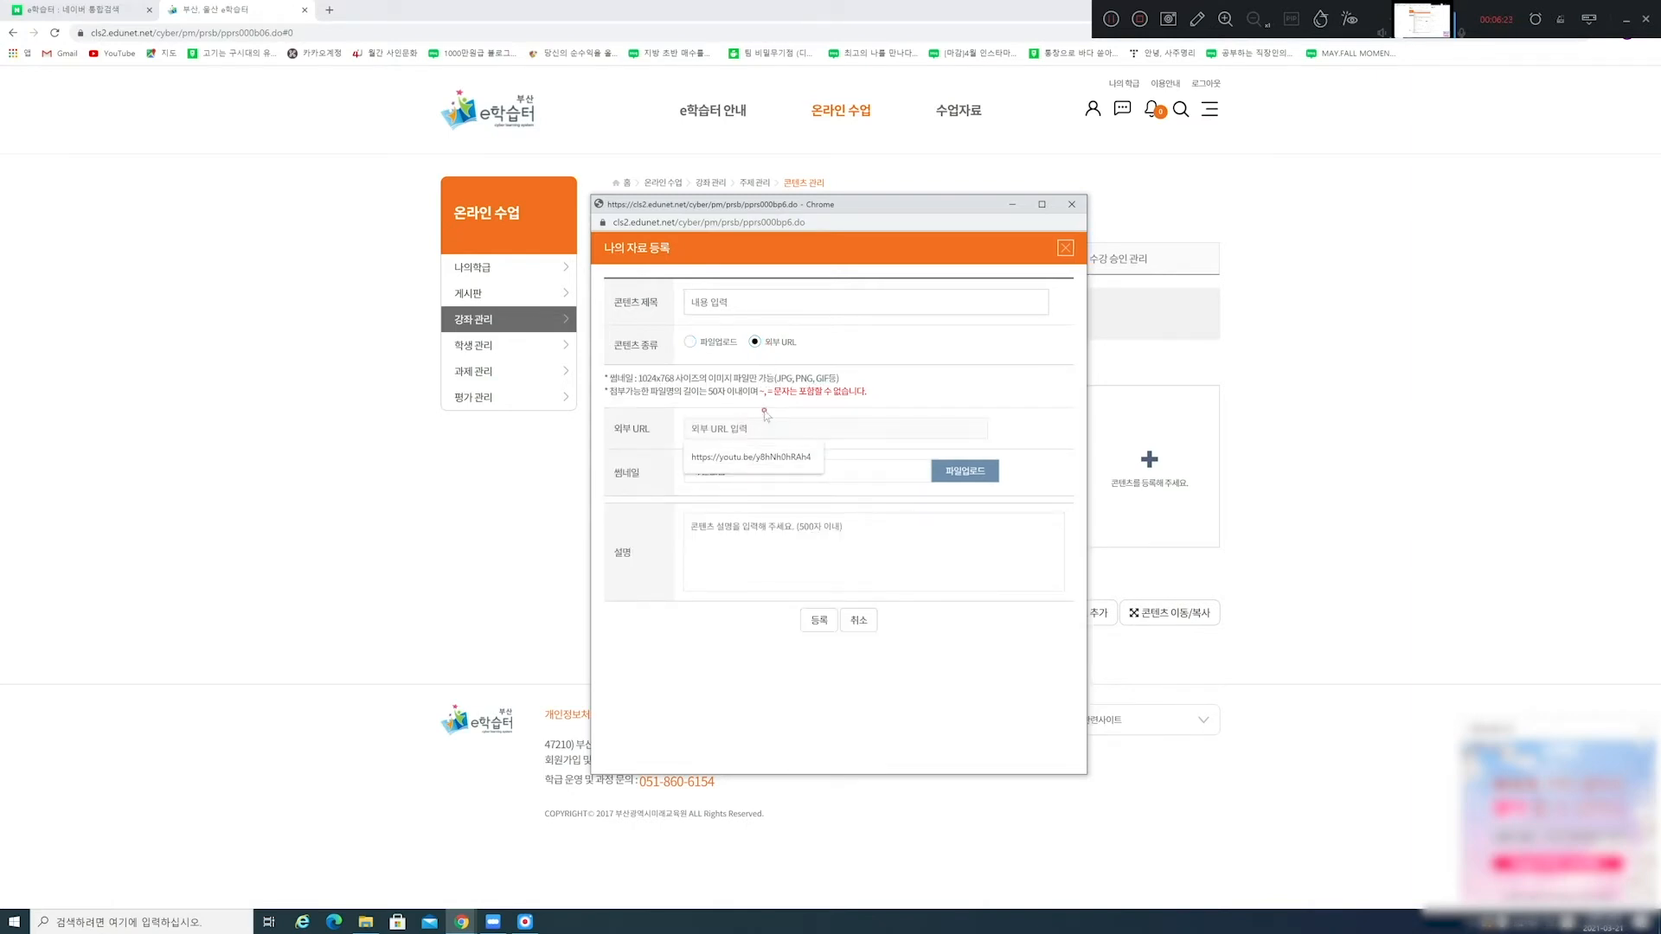
pyautogui.click(838, 490)
pyautogui.click(746, 540)
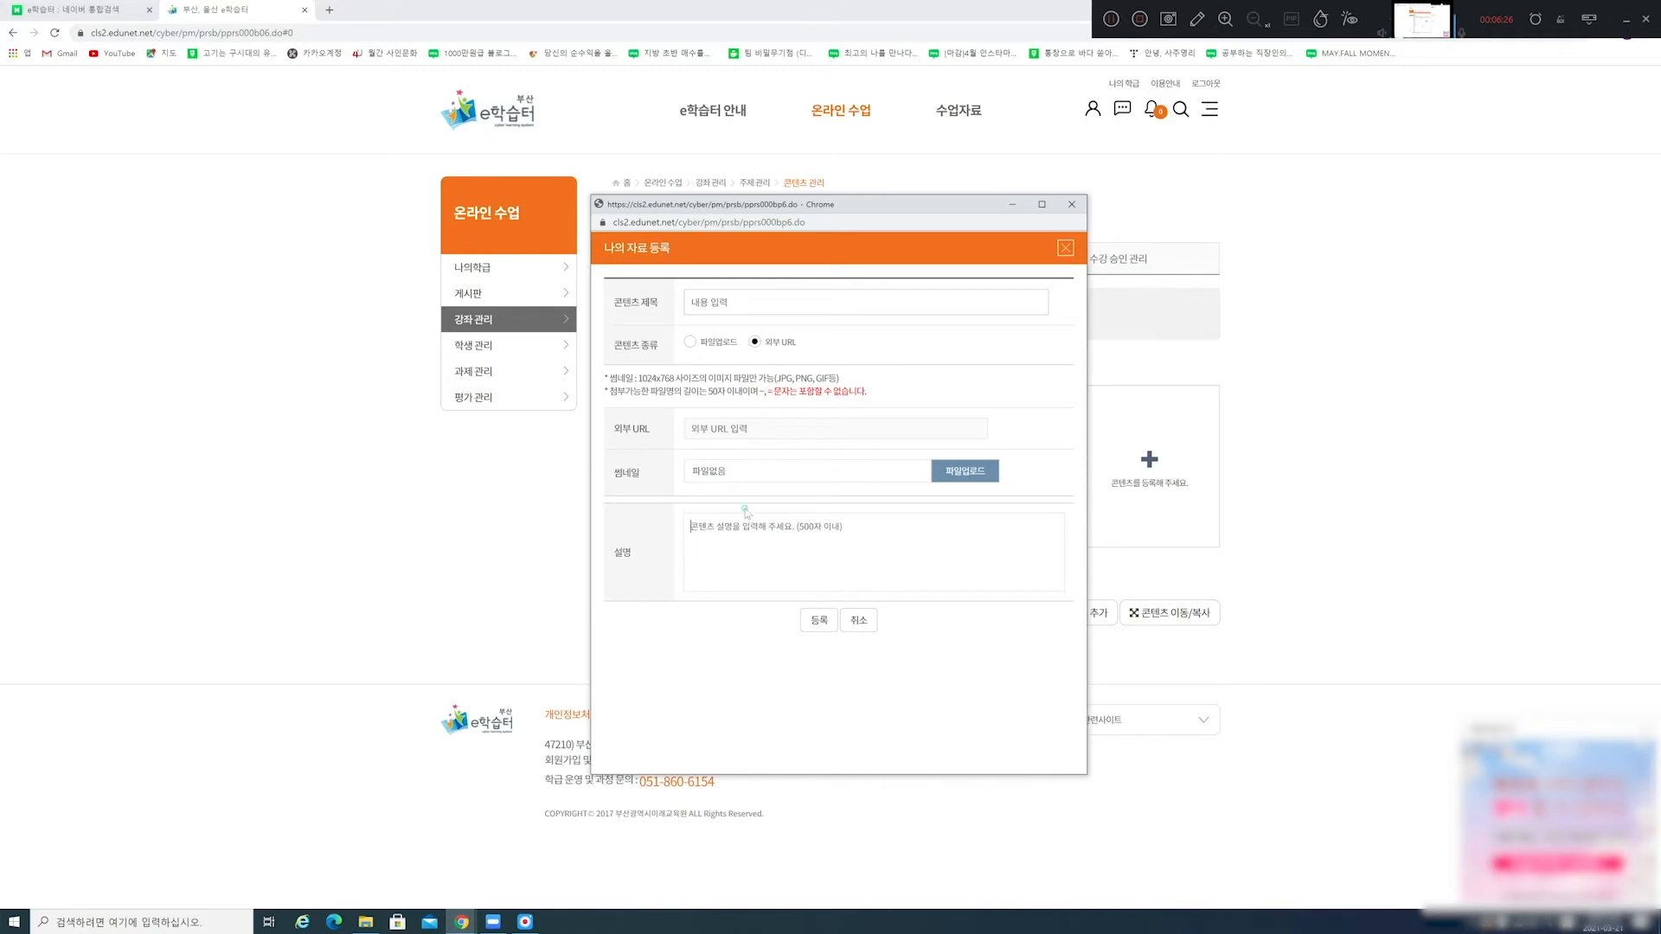
# Examine the 파일업로드 options for file type, video conversion, thumbnail and description, and close the registration form.
pyautogui.click(691, 342)
pyautogui.click(761, 443)
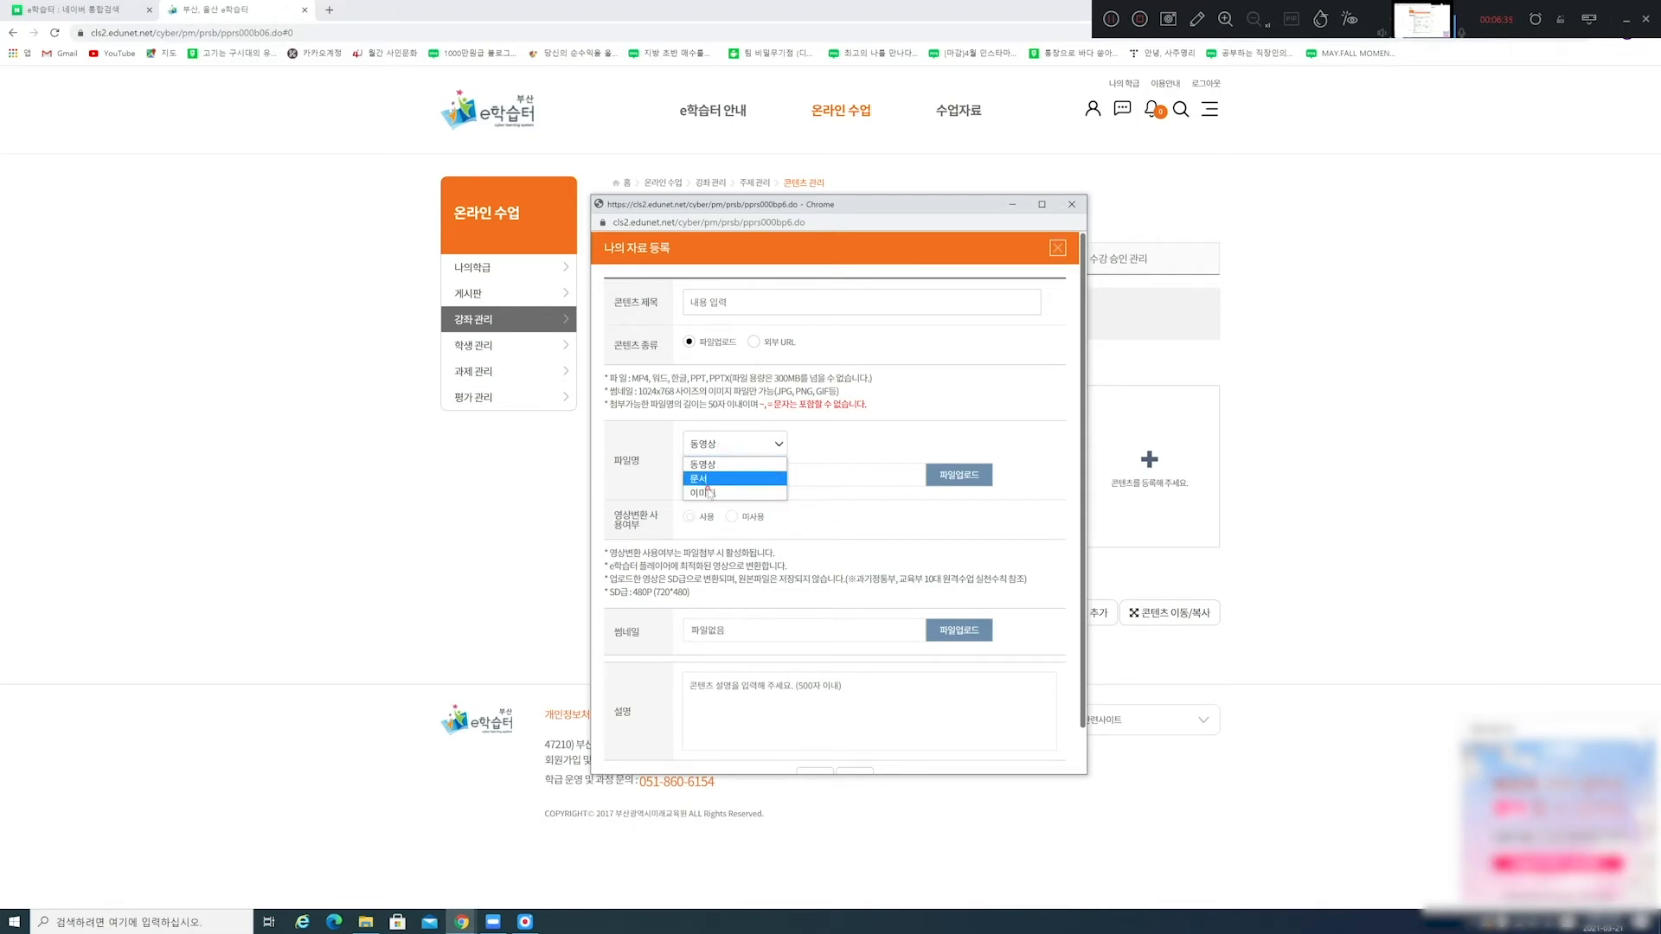
pyautogui.scroll(-1, 818, 450)
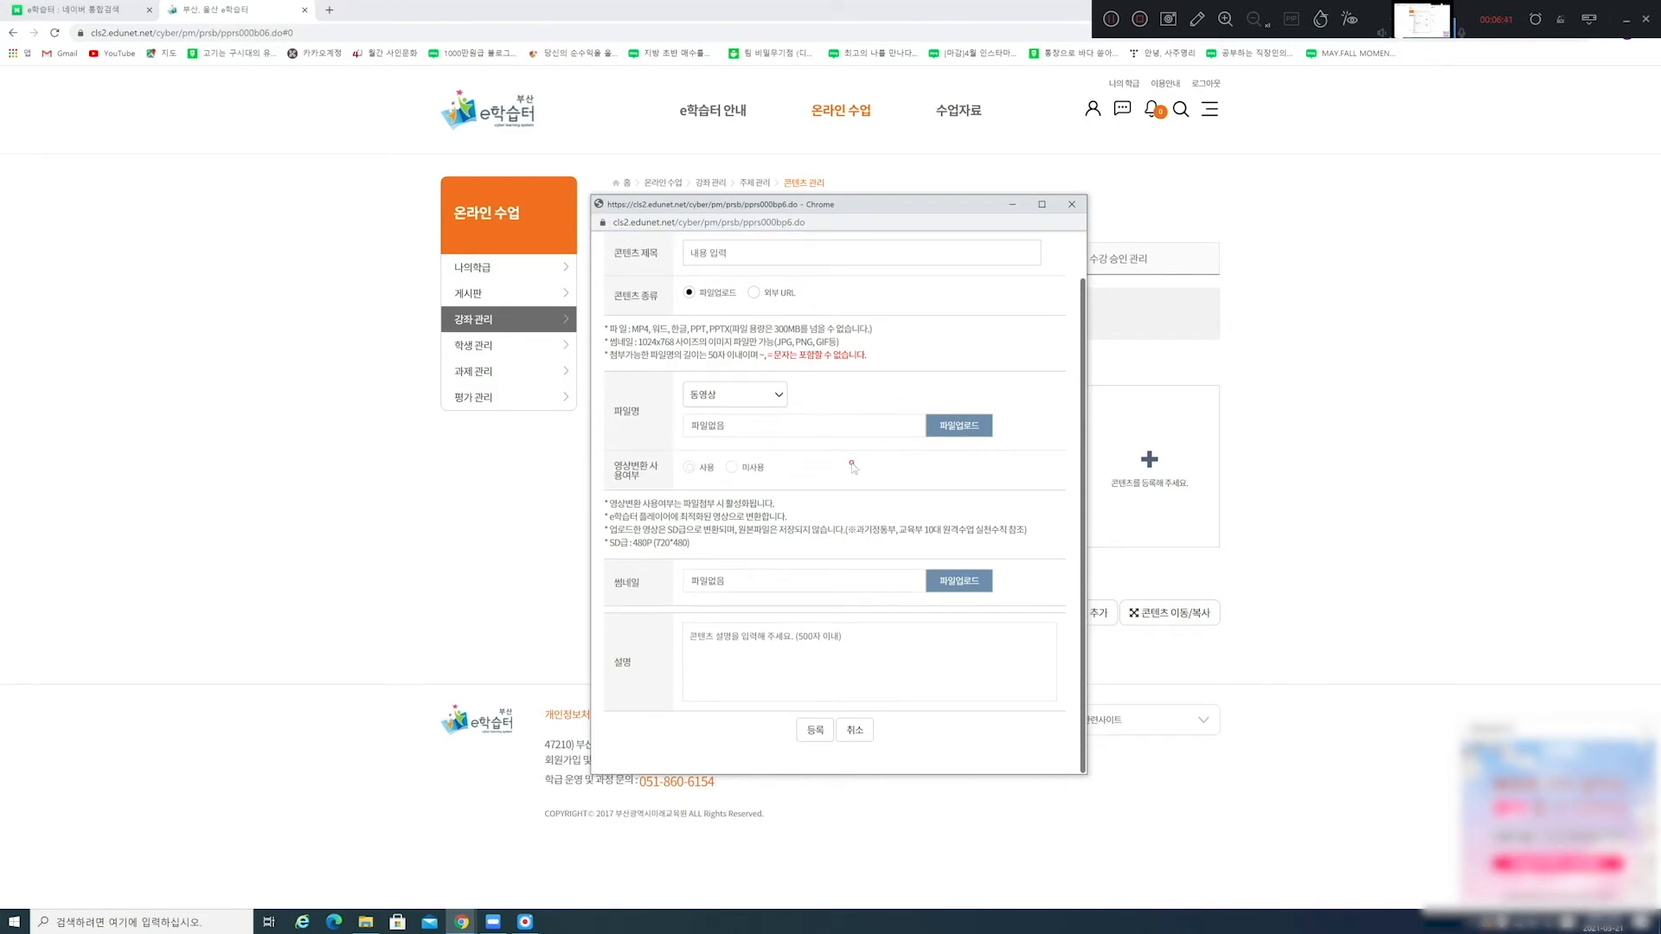
pyautogui.moveTo(609, 465); pyautogui.dragTo(645, 475)
pyautogui.click(691, 479)
pyautogui.scroll(1, 882, 554)
pyautogui.scroll(-1, 869, 519)
pyautogui.scroll(1, 853, 545)
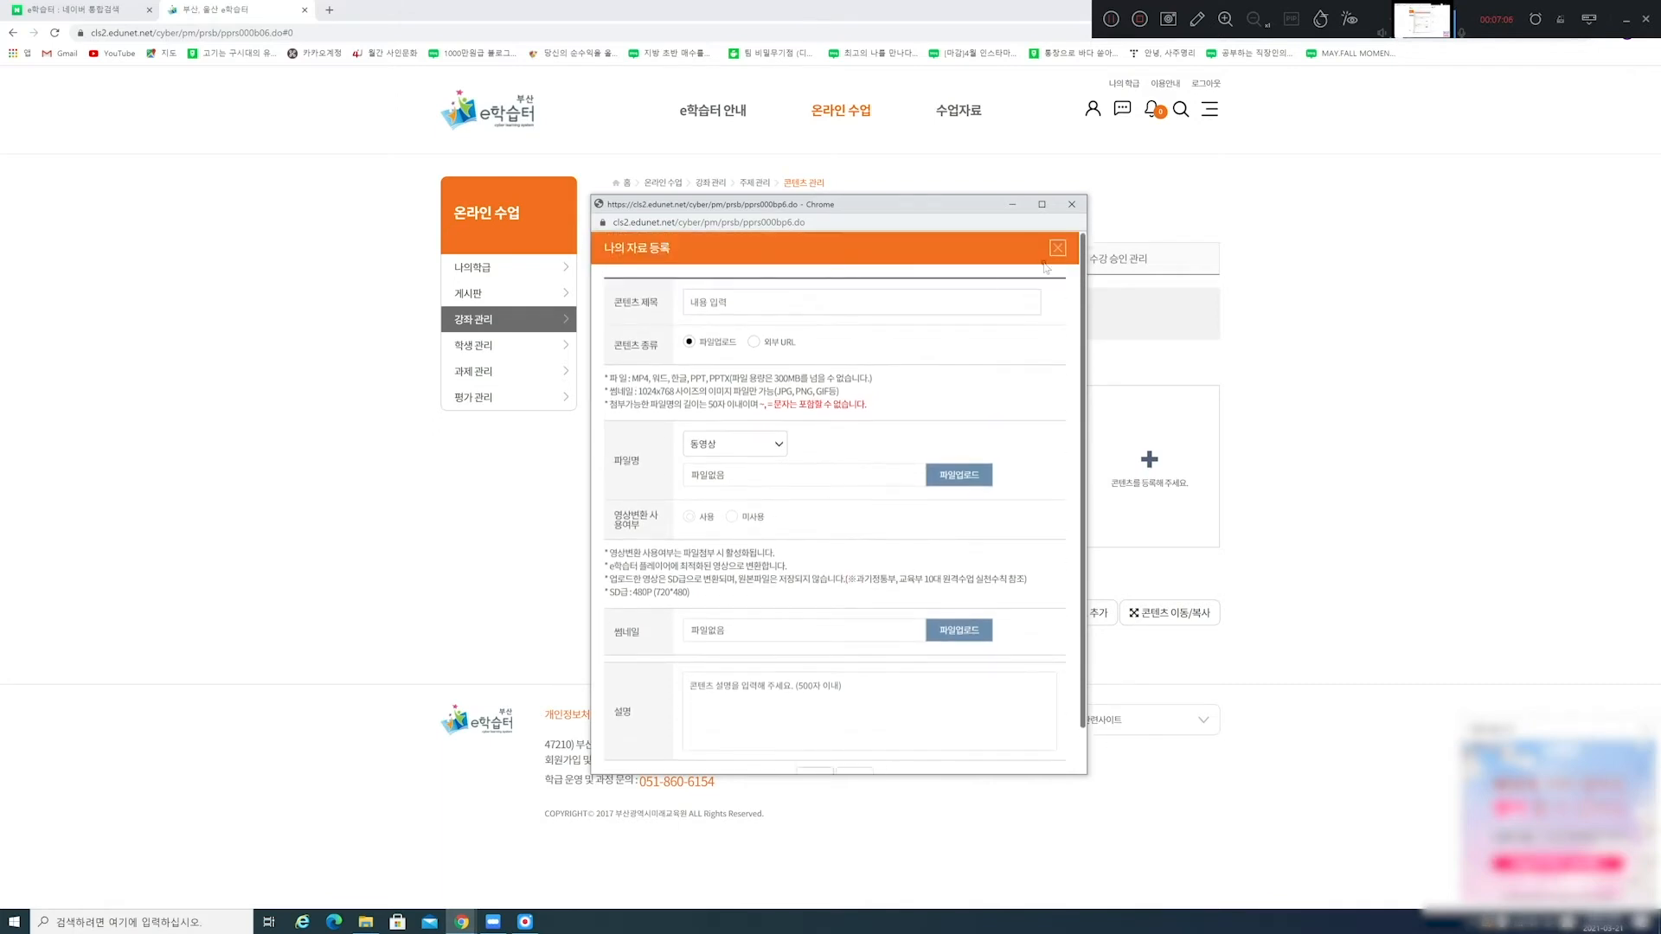
pyautogui.click(1072, 205)
# Start a 퀴즈 registration in the first empty content slot and add entries for a total of five quizzes.
pyautogui.click(1011, 467)
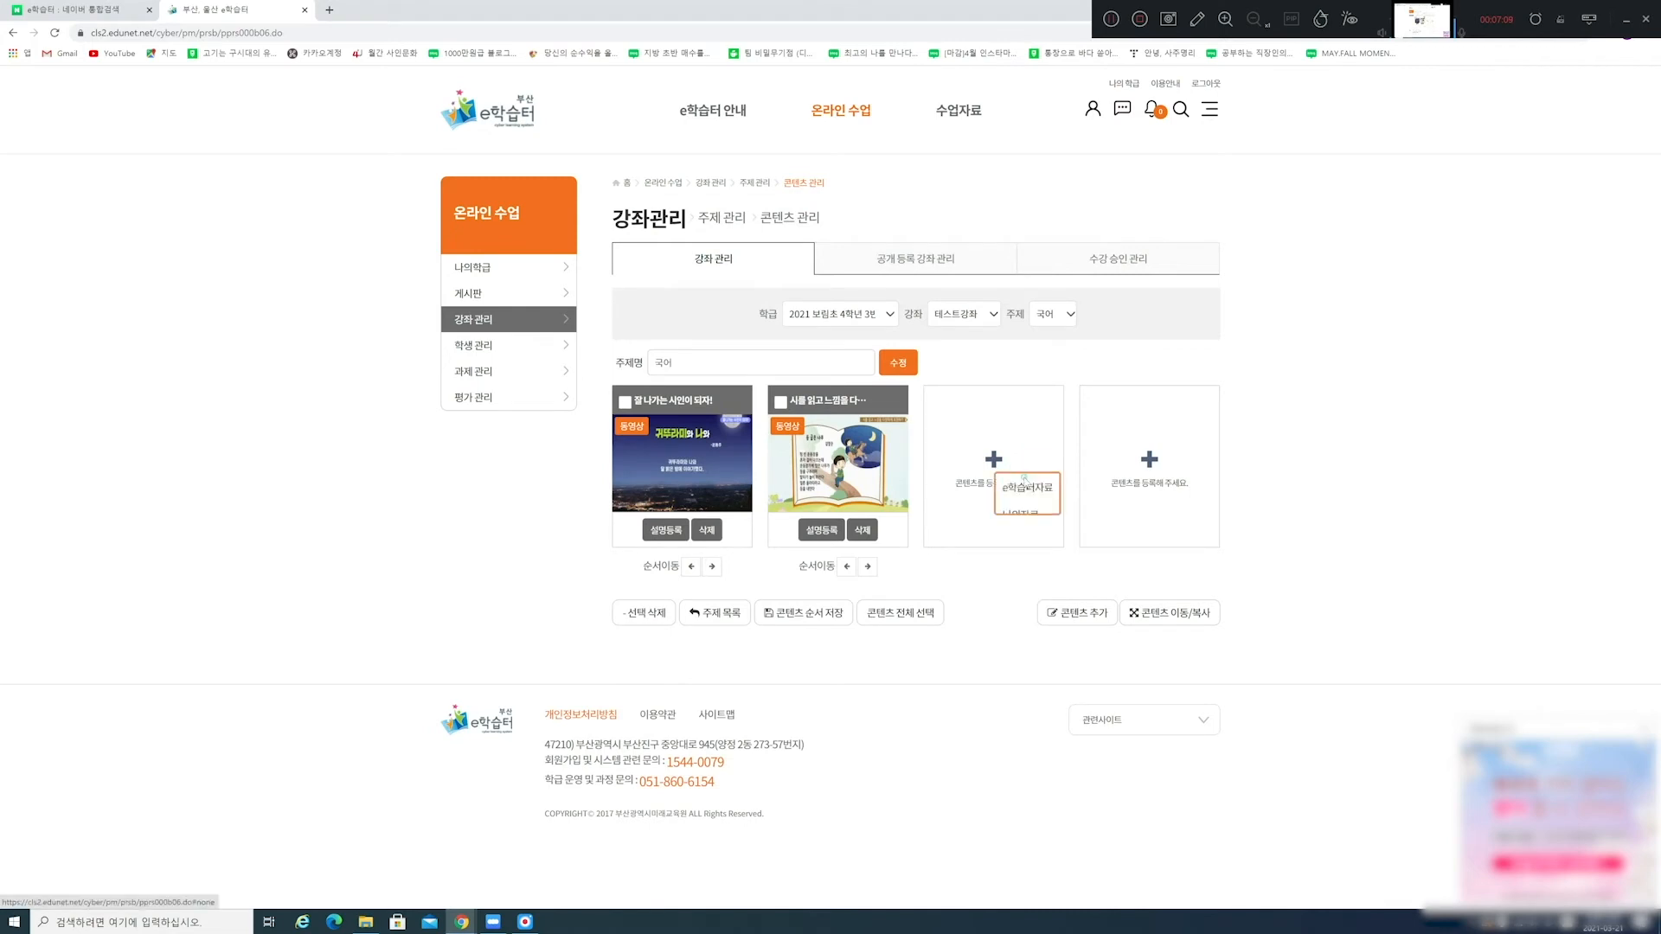
pyautogui.click(1019, 536)
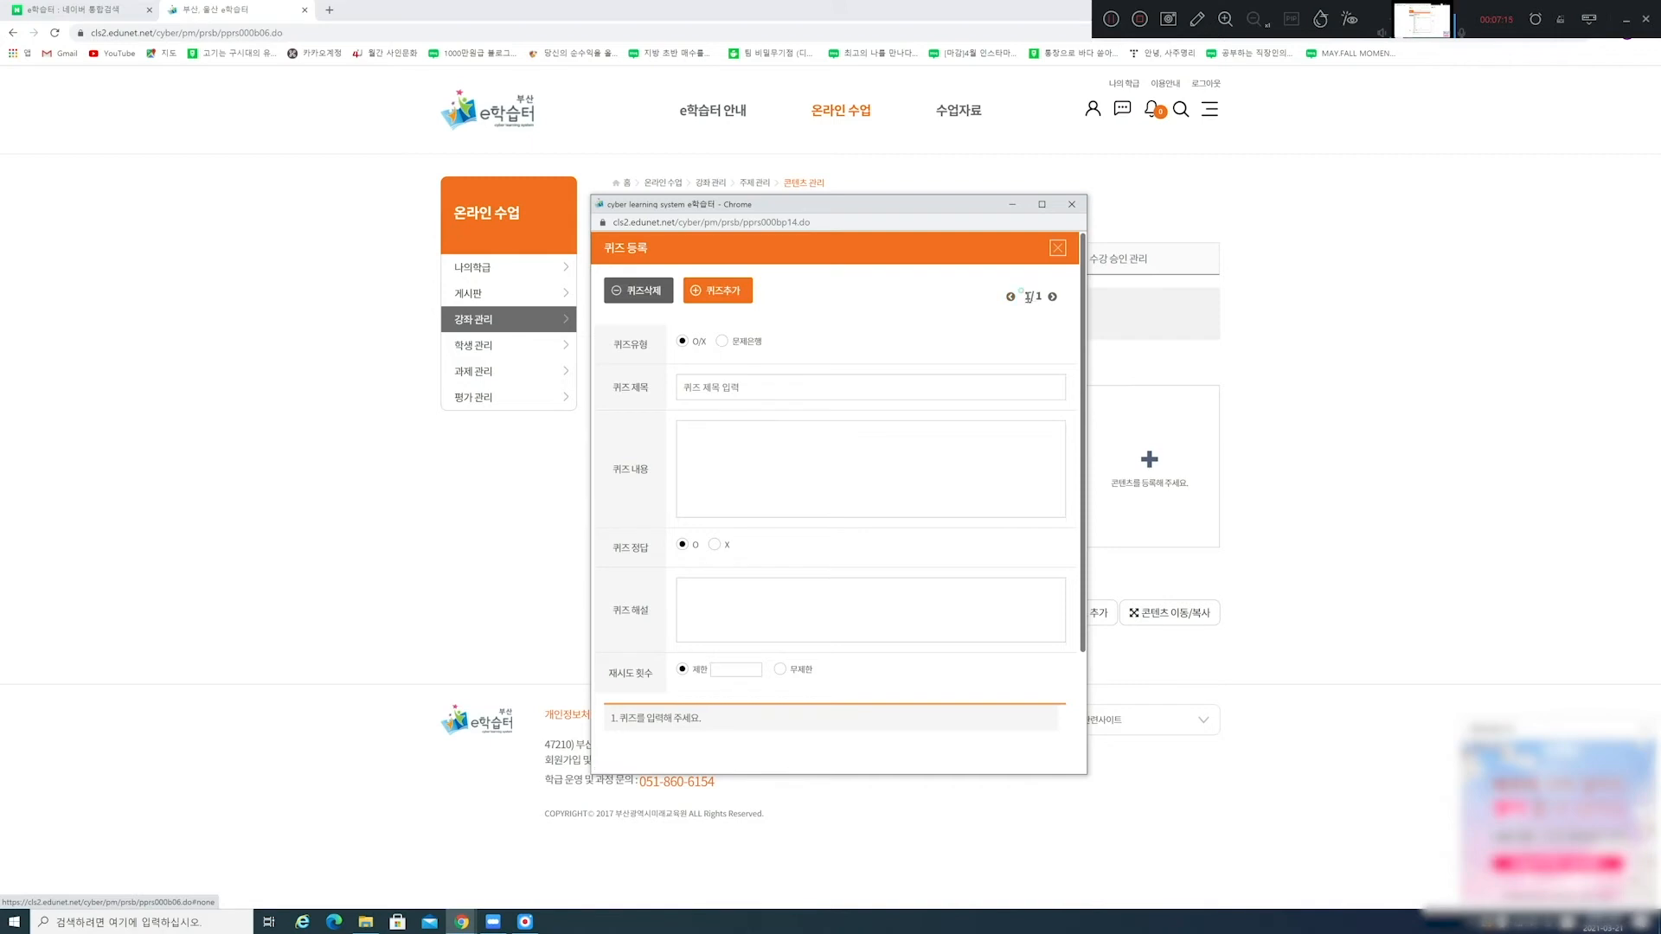
pyautogui.click(721, 289)
pyautogui.click(720, 290)
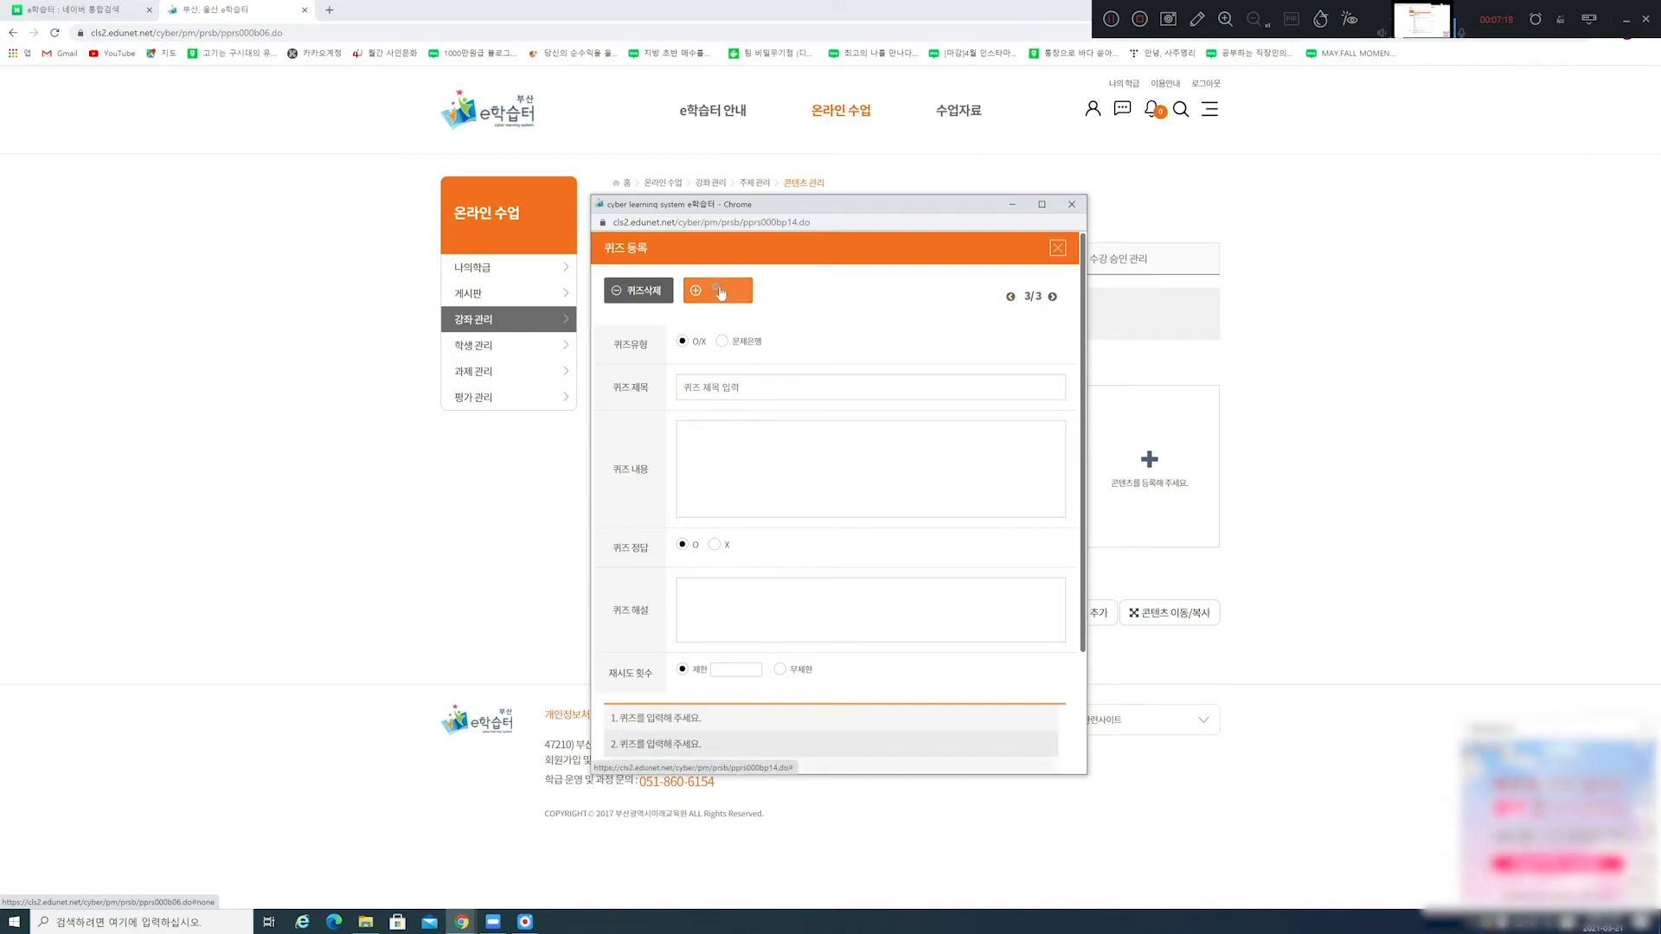
pyautogui.click(720, 293)
# Return to the first quiz, set its type to 문제은행 and open the question bank search.
pyautogui.click(1010, 297)
pyautogui.click(1011, 297)
pyautogui.click(1011, 296)
pyautogui.click(1010, 297)
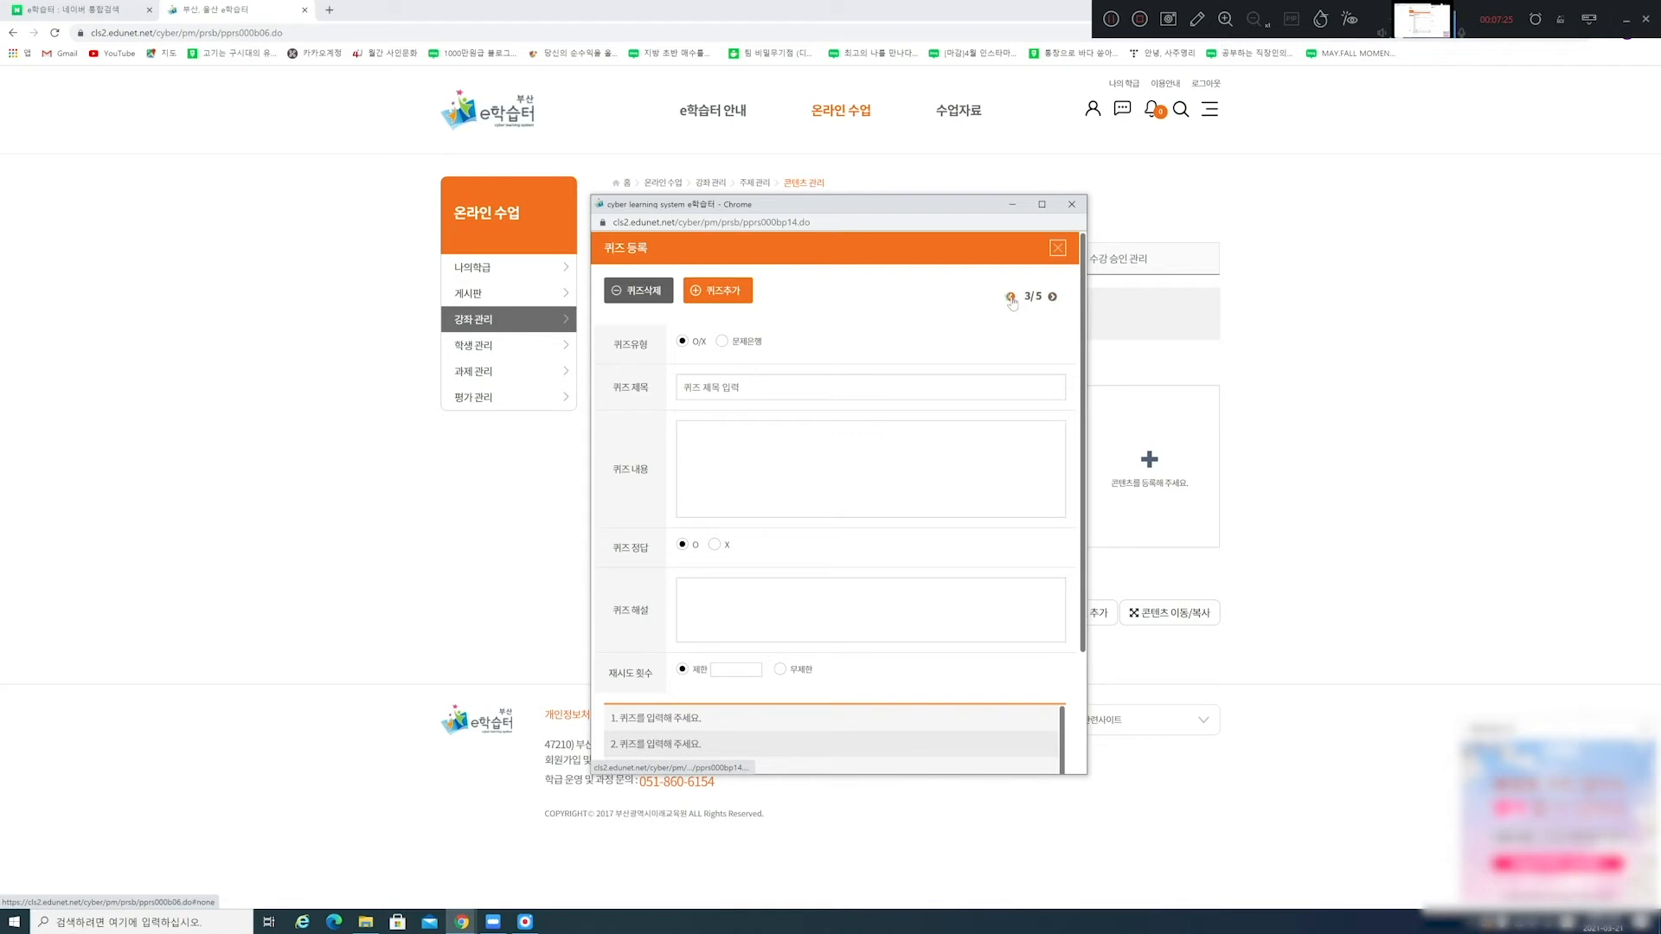
pyautogui.click(722, 341)
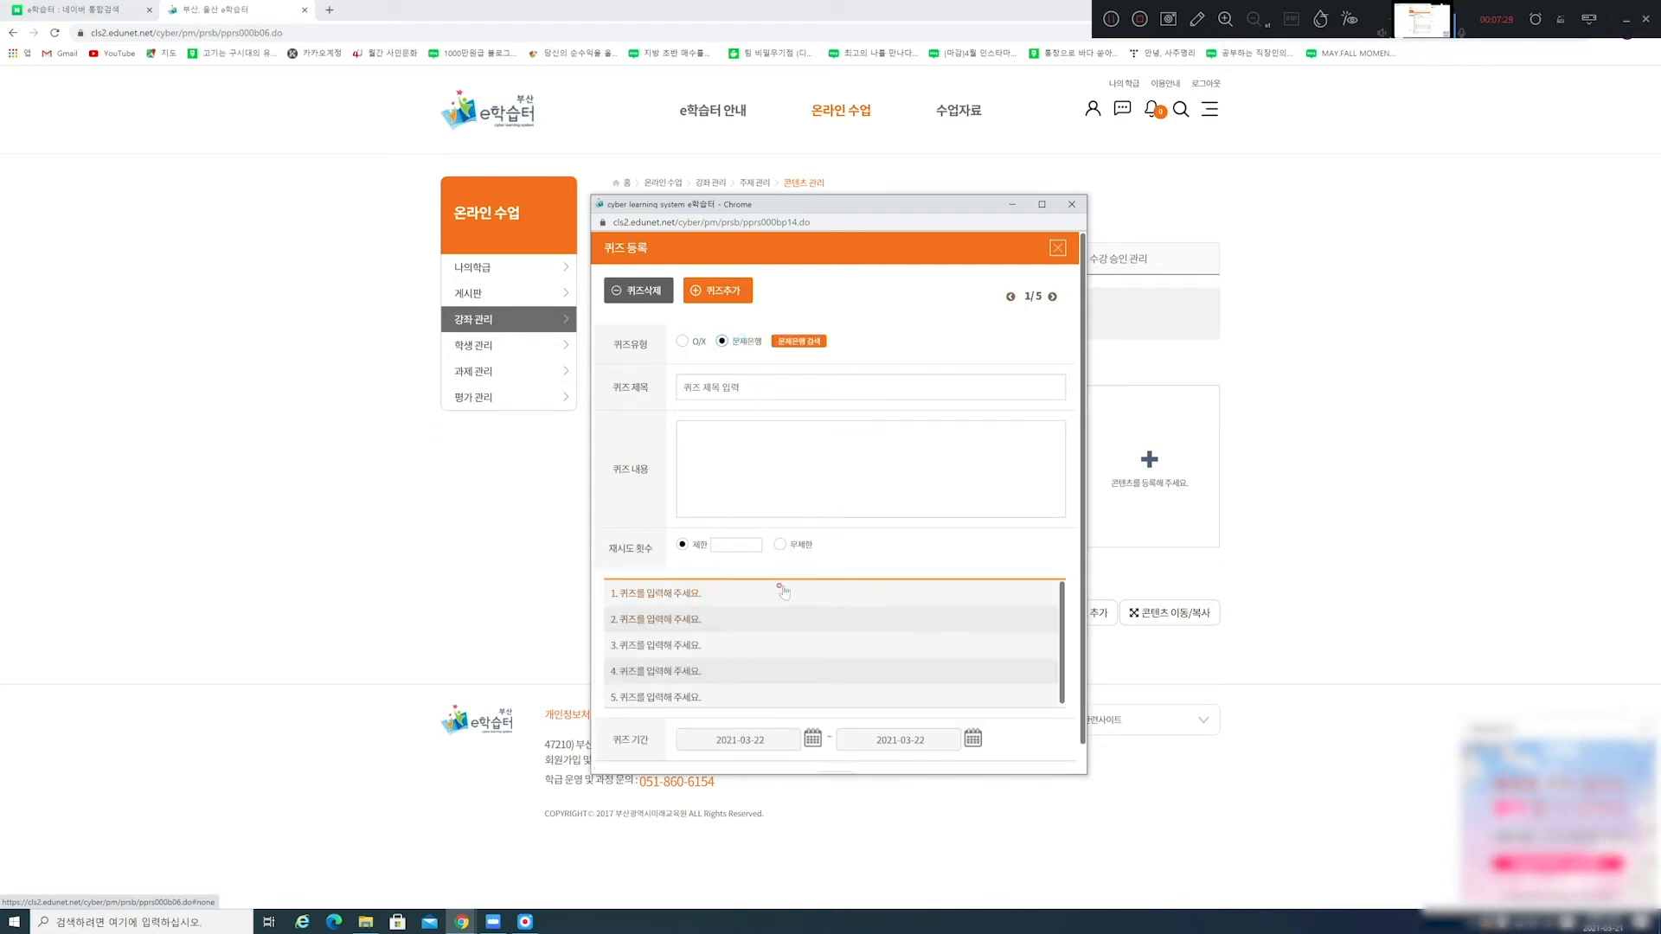
pyautogui.scroll(-1, 896, 602)
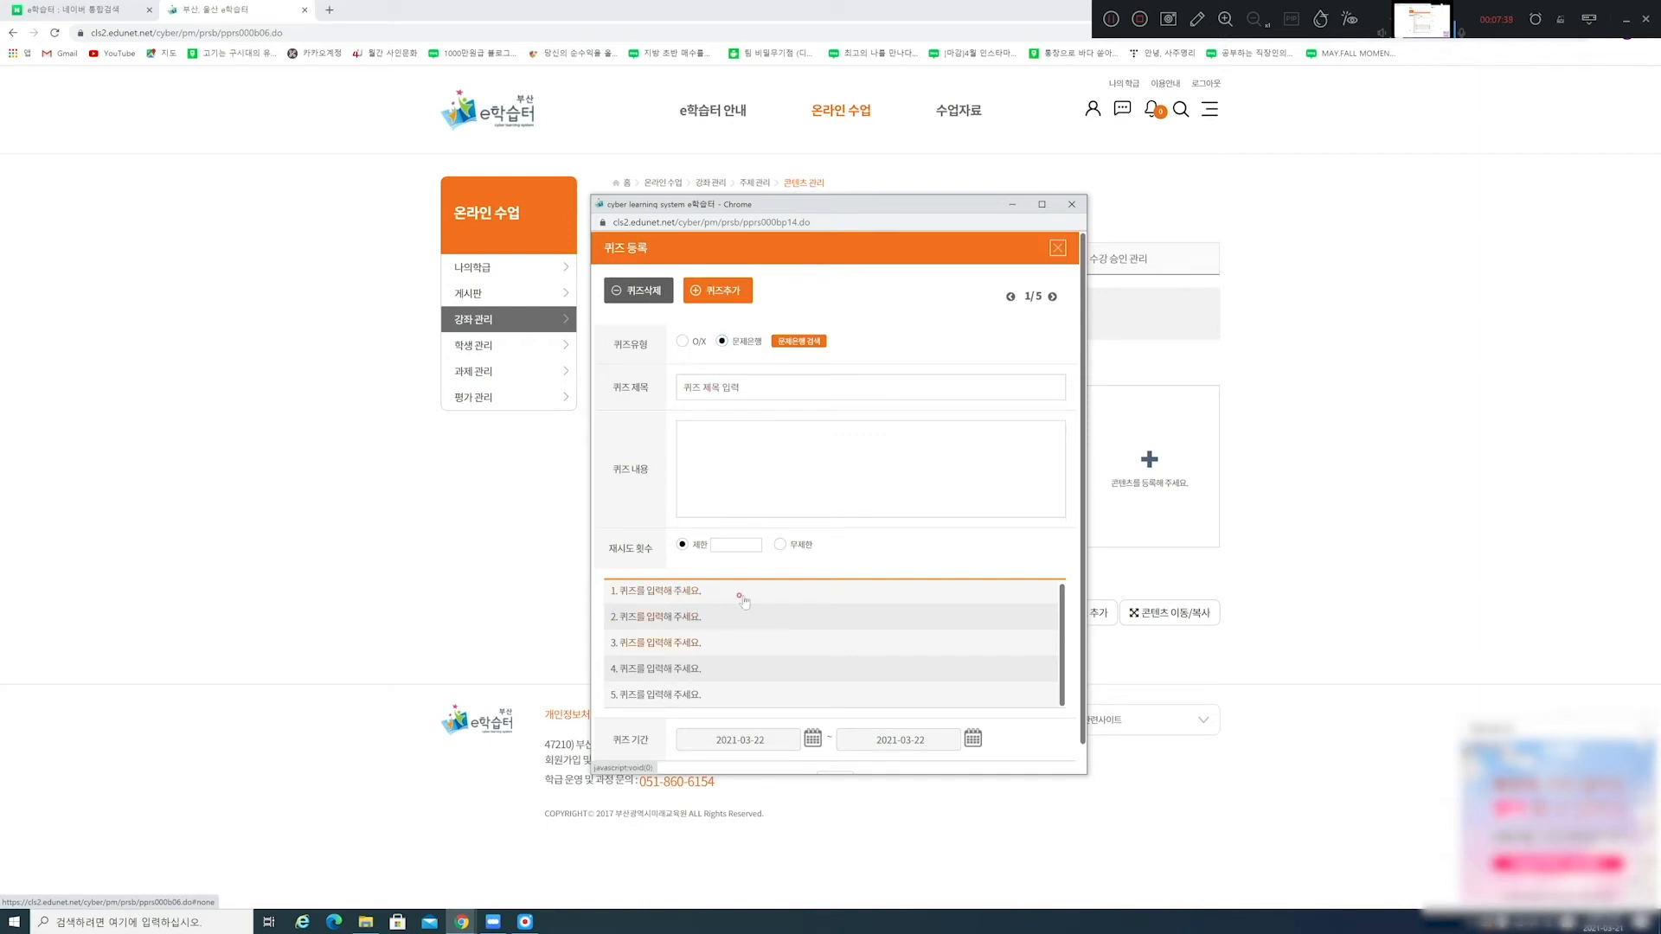
pyautogui.click(725, 394)
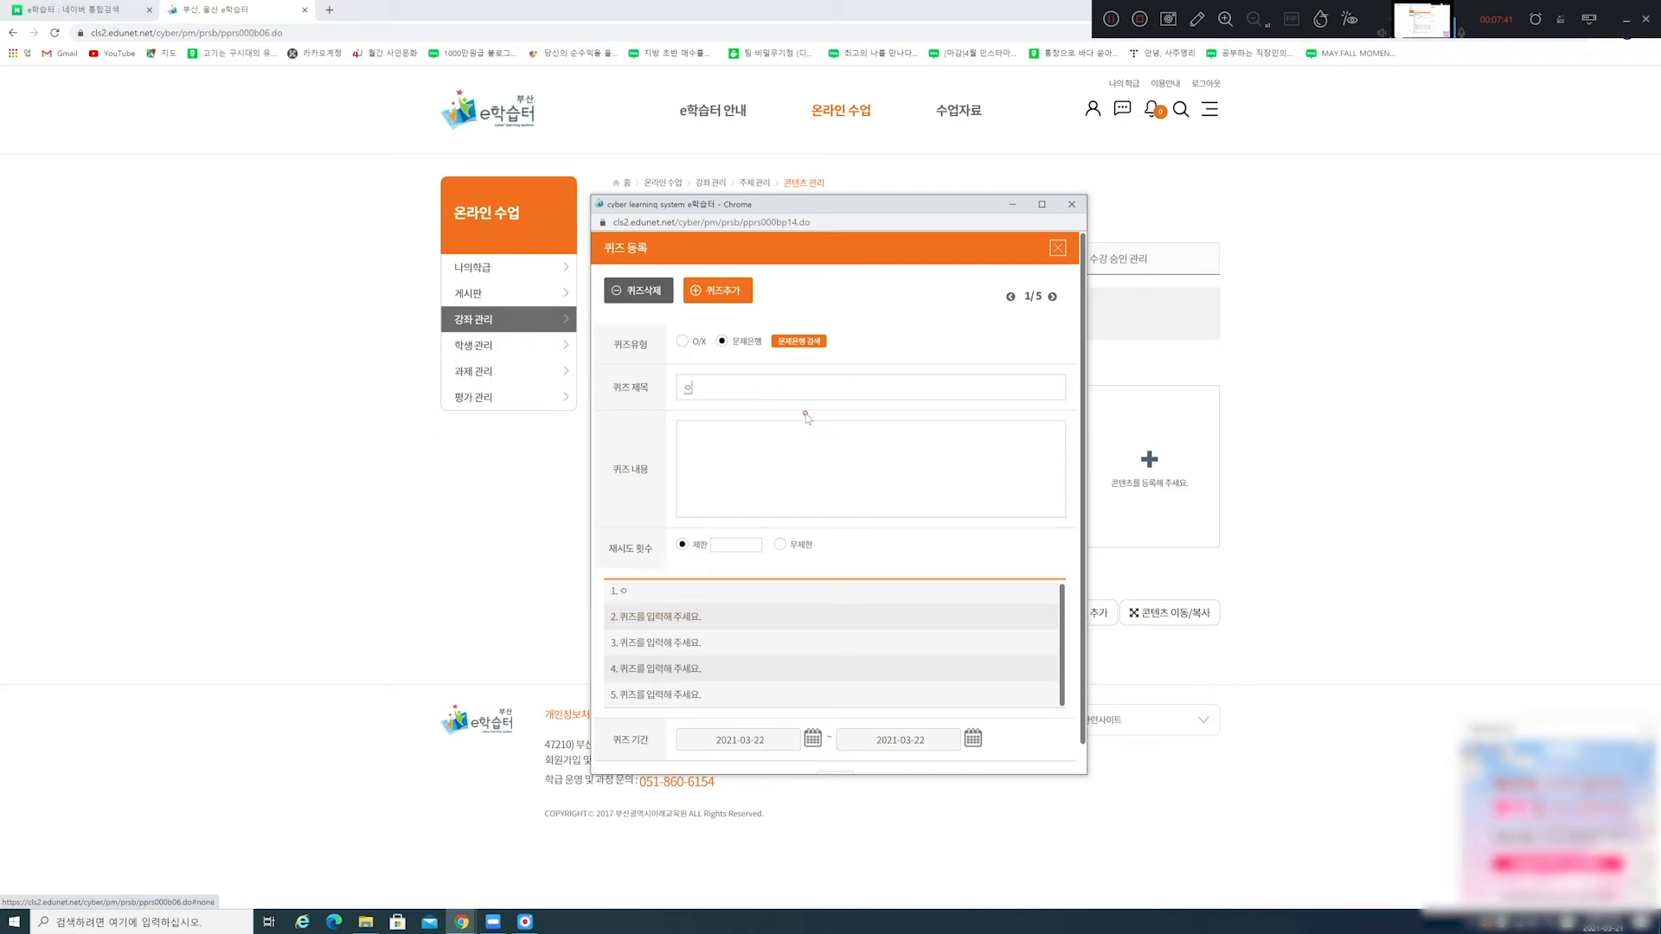
pyautogui.click(798, 341)
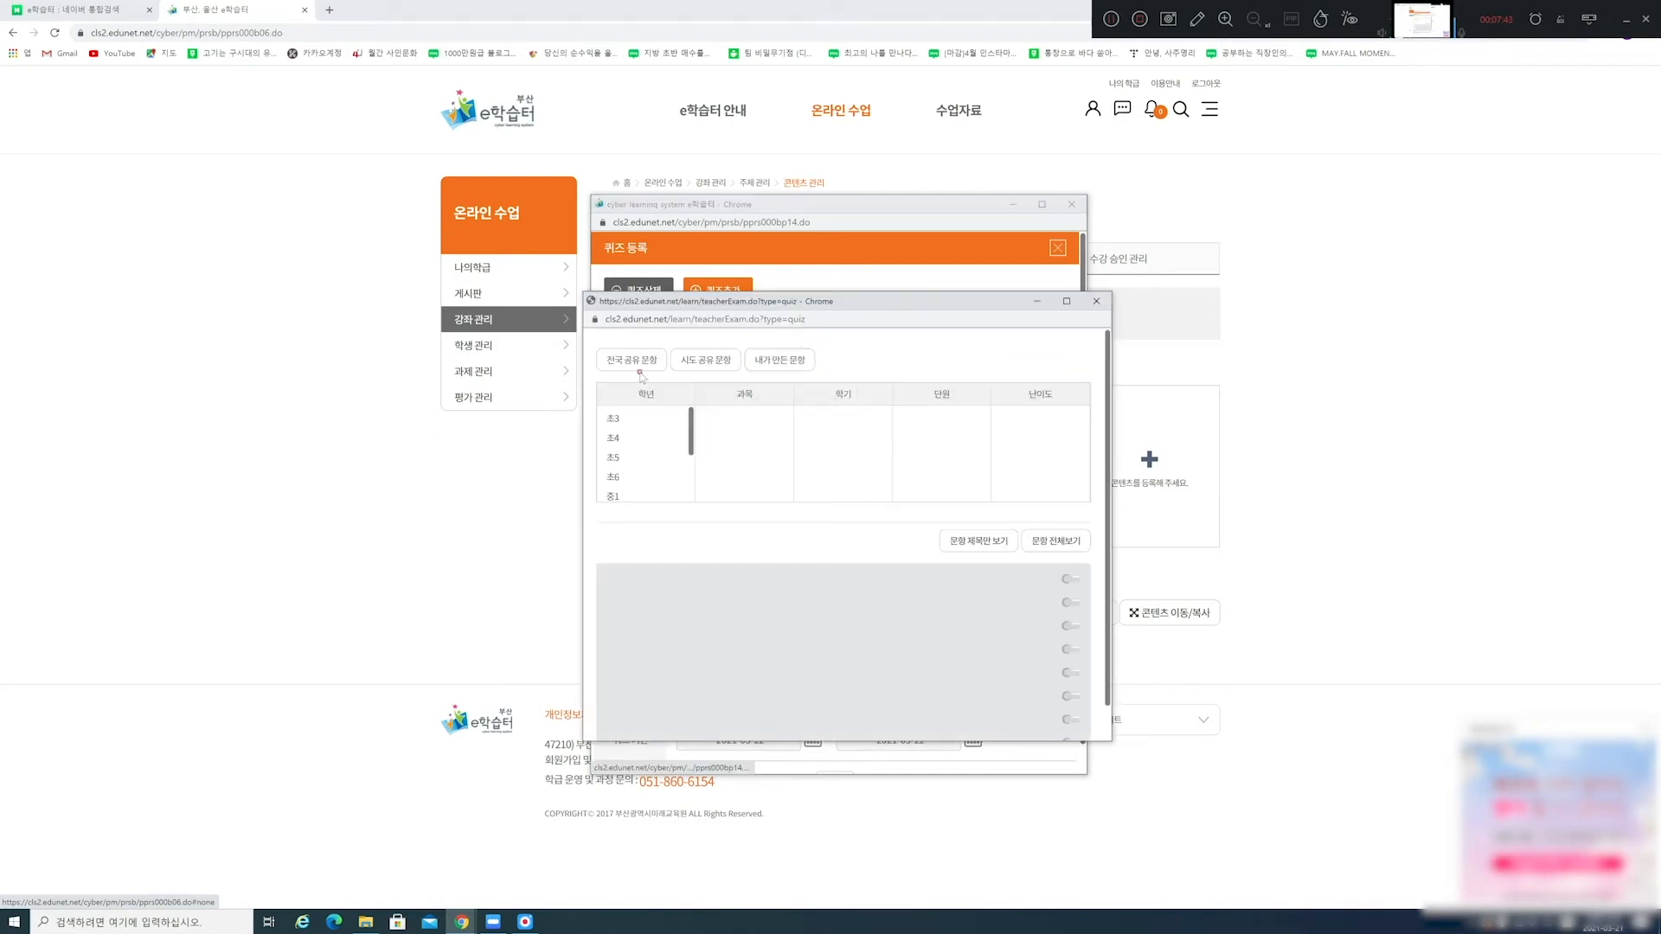
# Filter the question bank by 초4, 국어, 초등국어4-1, unit 1. 생각과 느낌을 나누어요 and difficulty 쉬움.
pyautogui.click(653, 440)
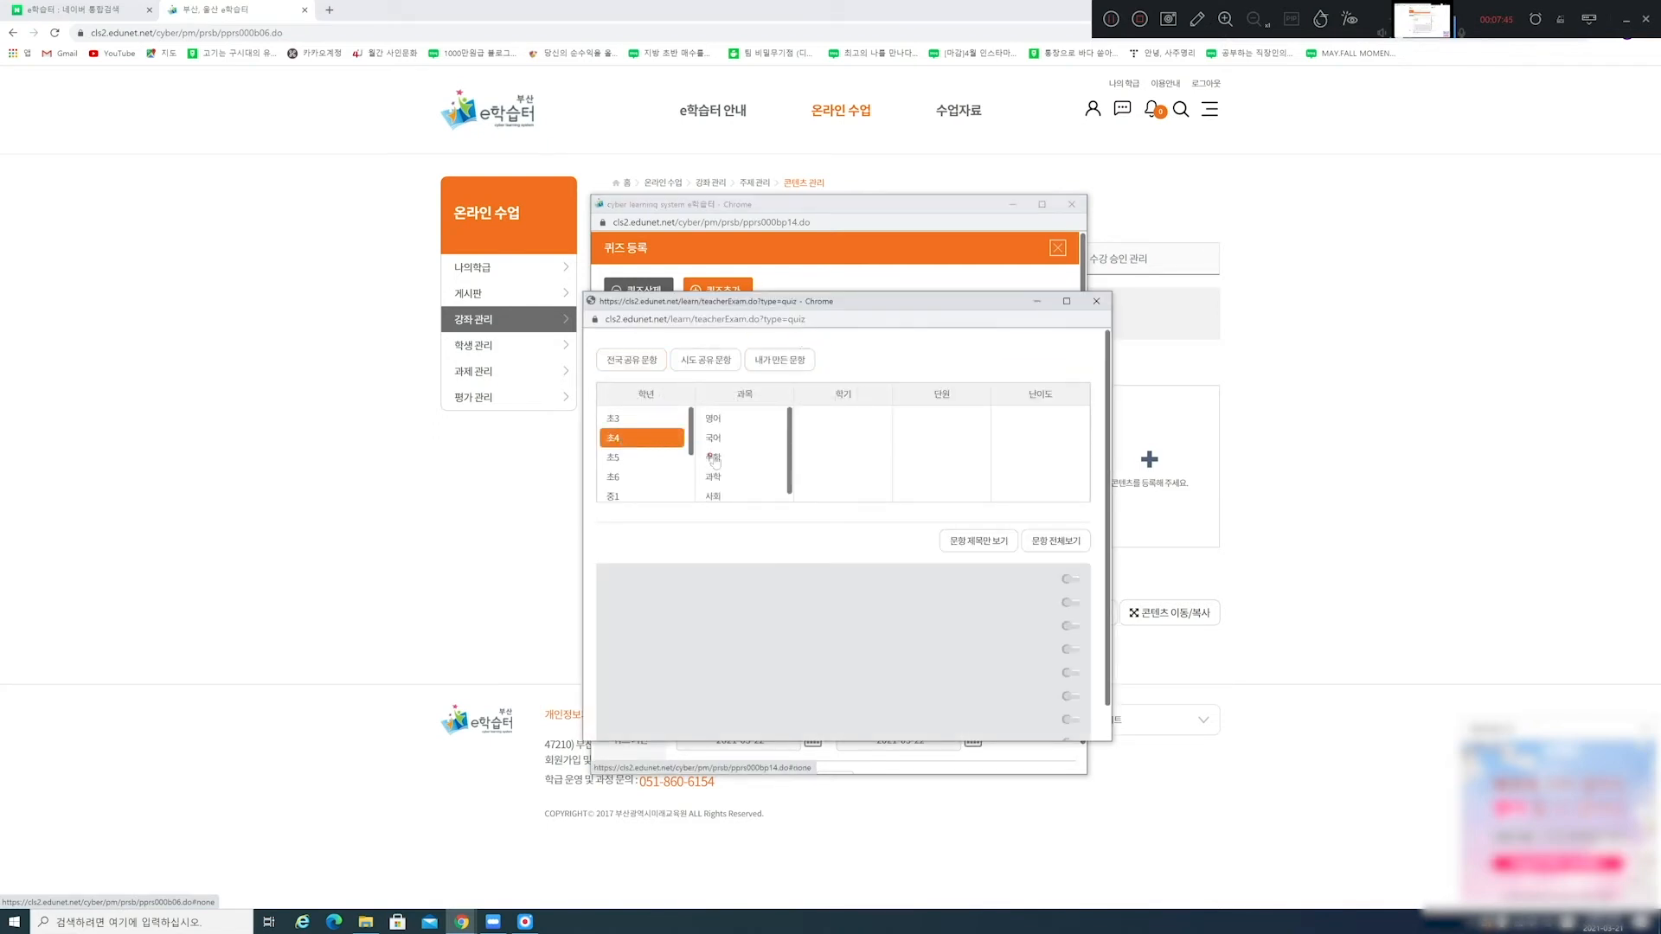
pyautogui.click(748, 439)
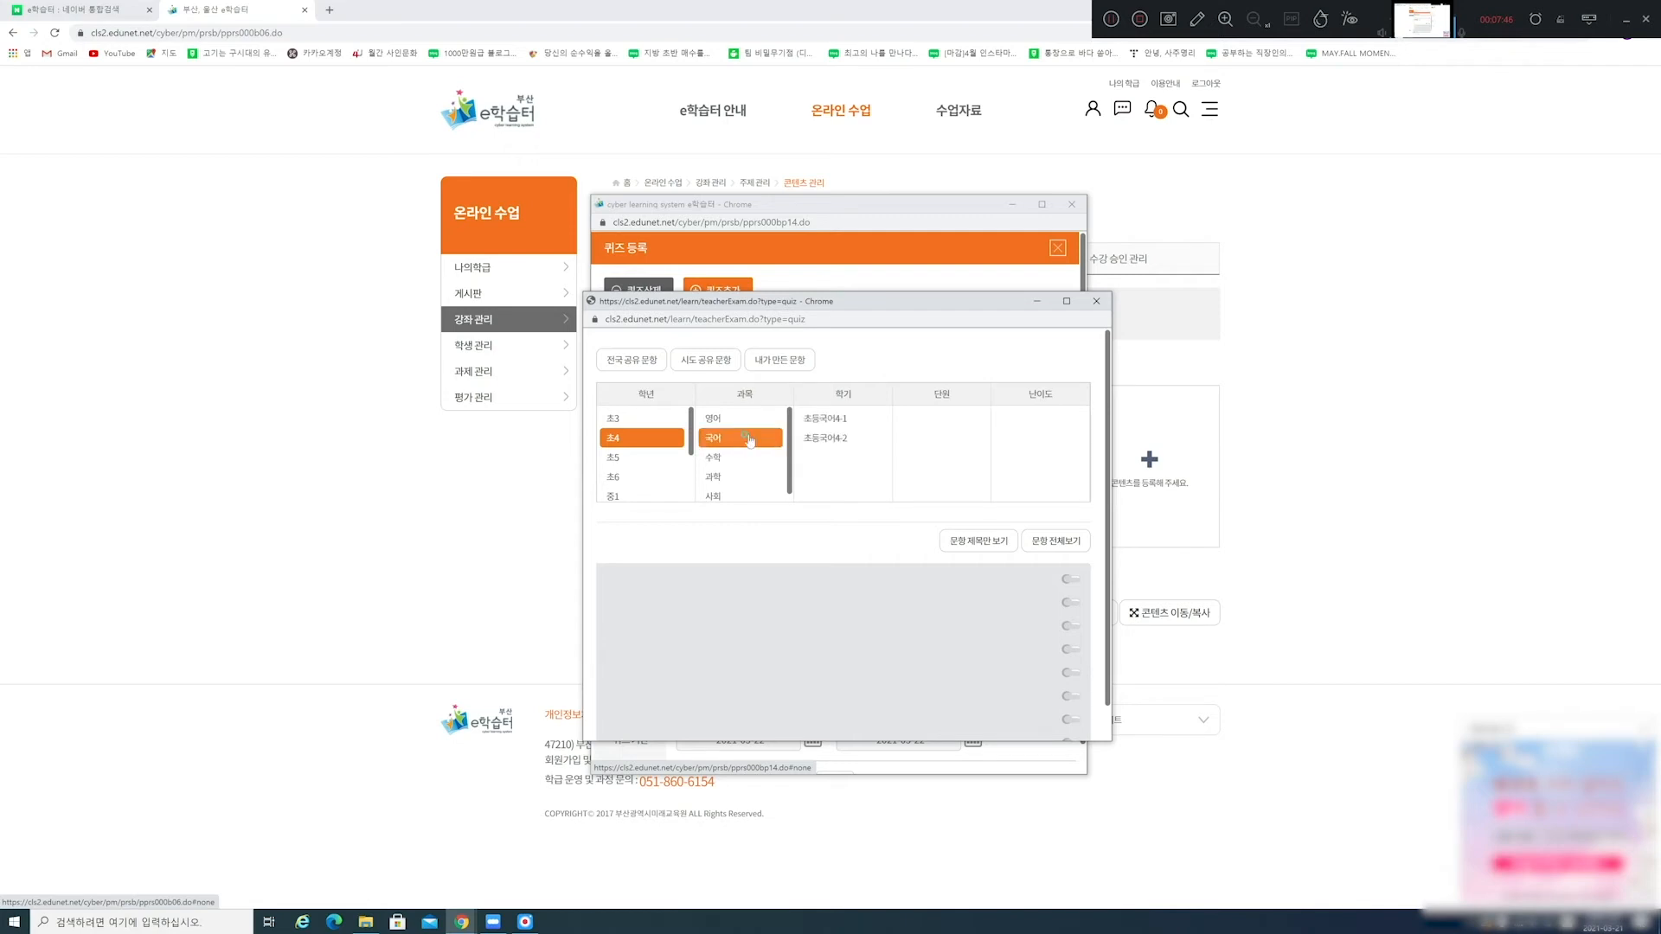
pyautogui.click(822, 419)
pyautogui.click(945, 426)
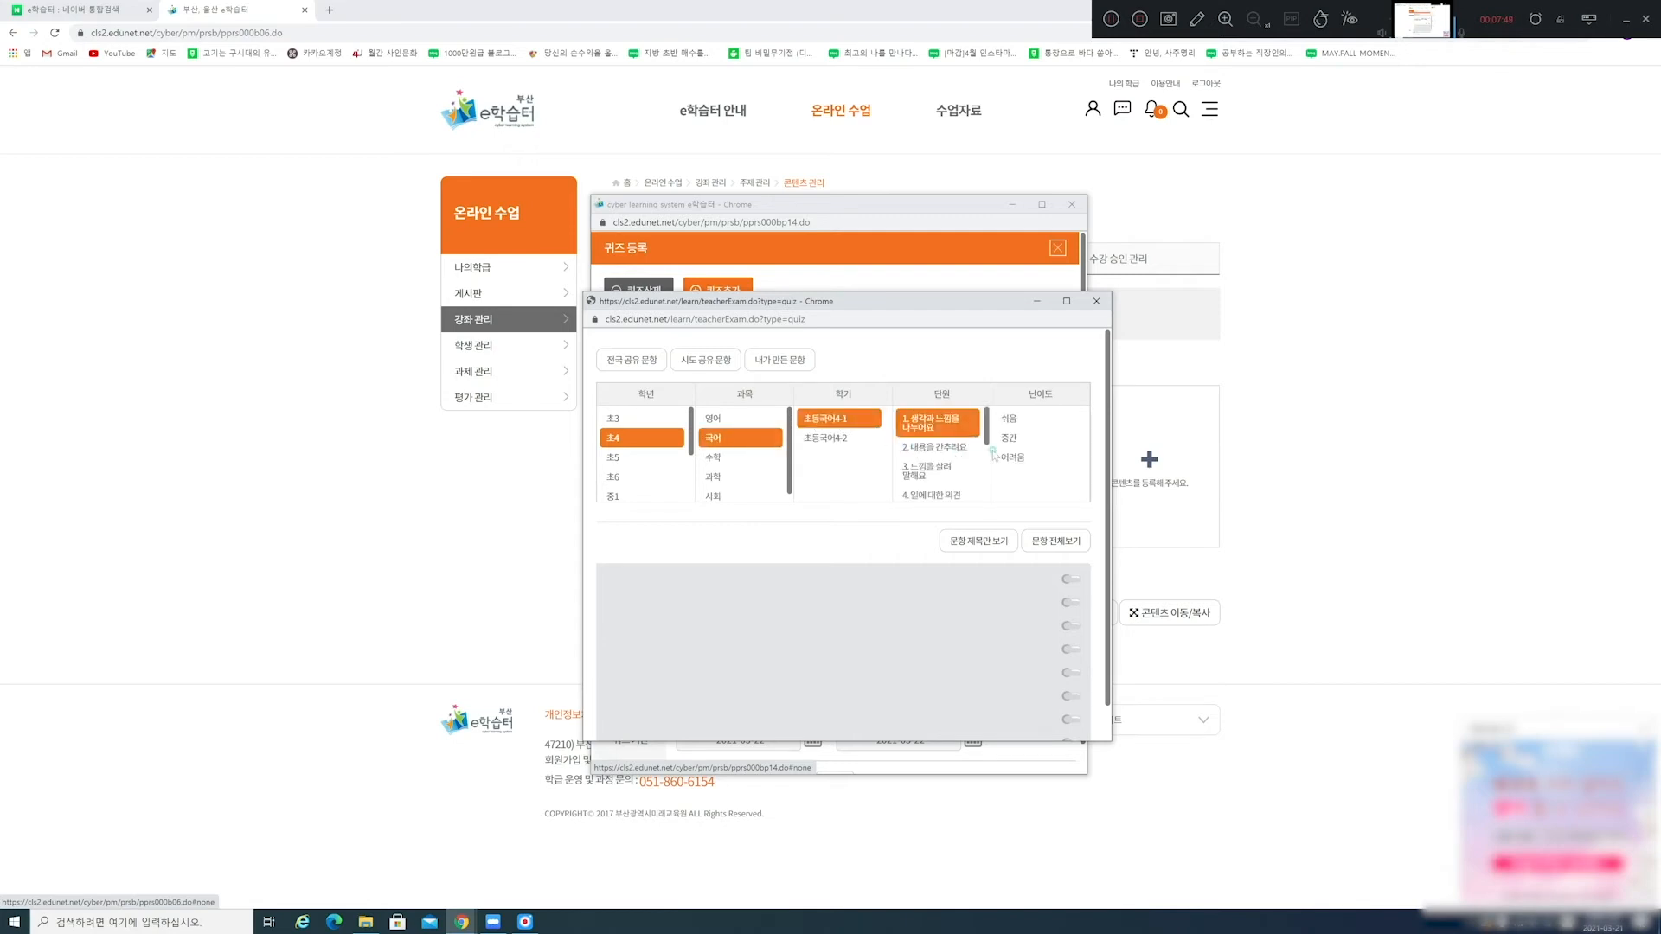
pyautogui.click(1021, 421)
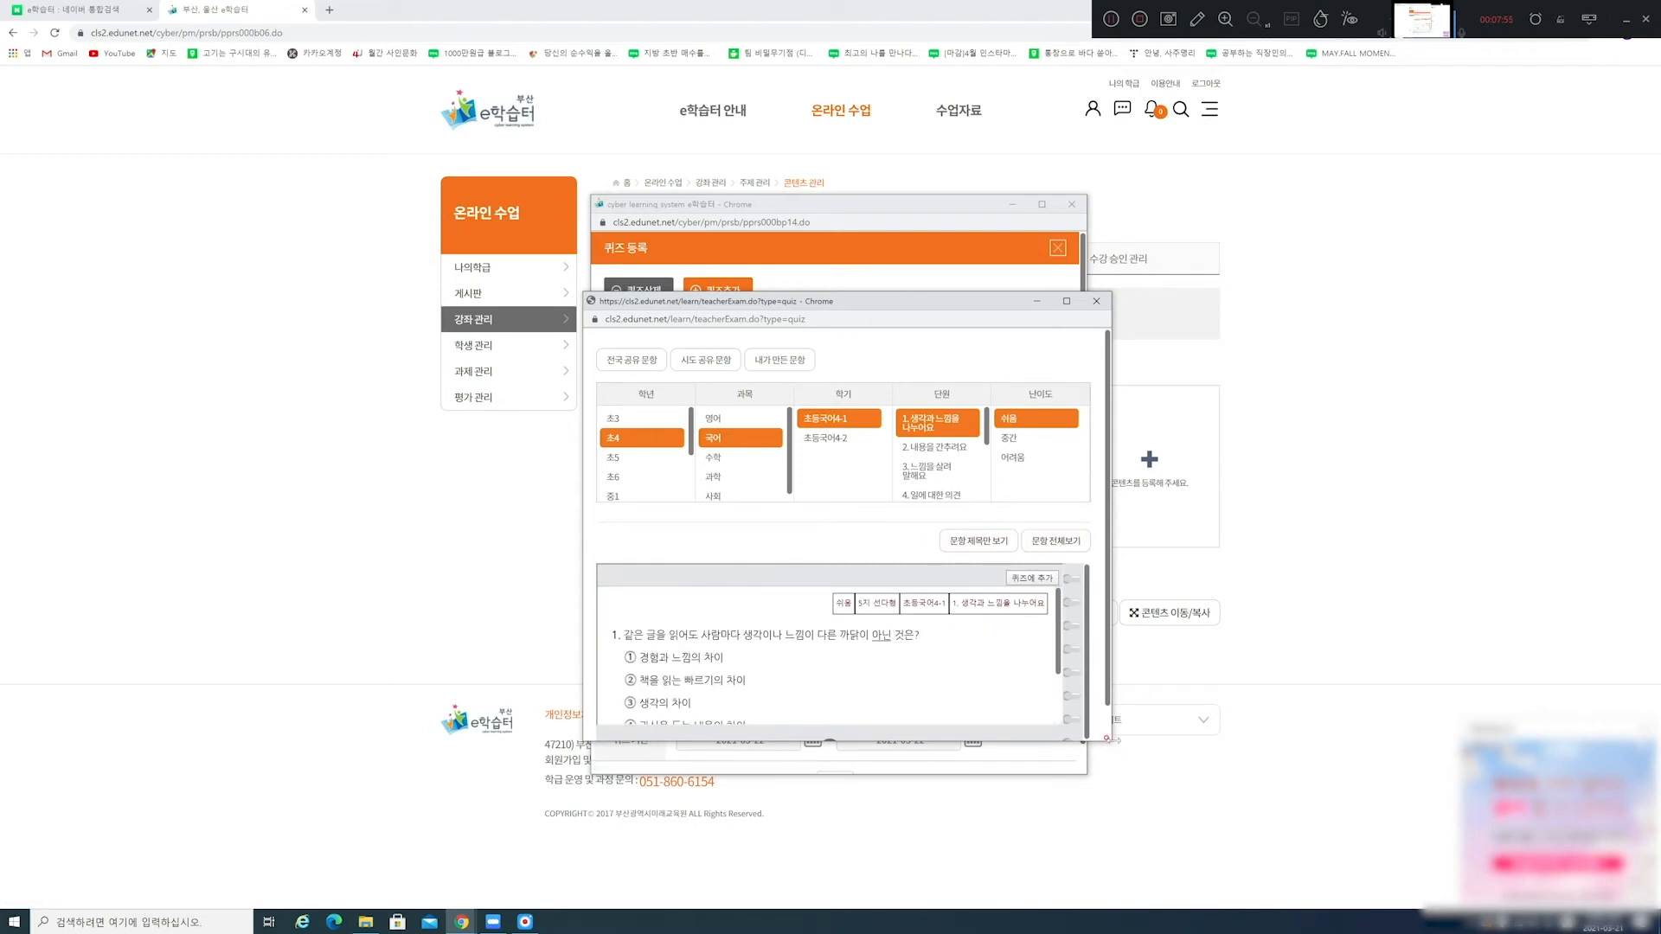
# Enlarge the question bank window, review the question about 같은 글을 읽어도 사람마다 생각이나 느낌이 다른 까닭 and add it to the quiz.
pyautogui.moveTo(1111, 740); pyautogui.dragTo(1348, 863)
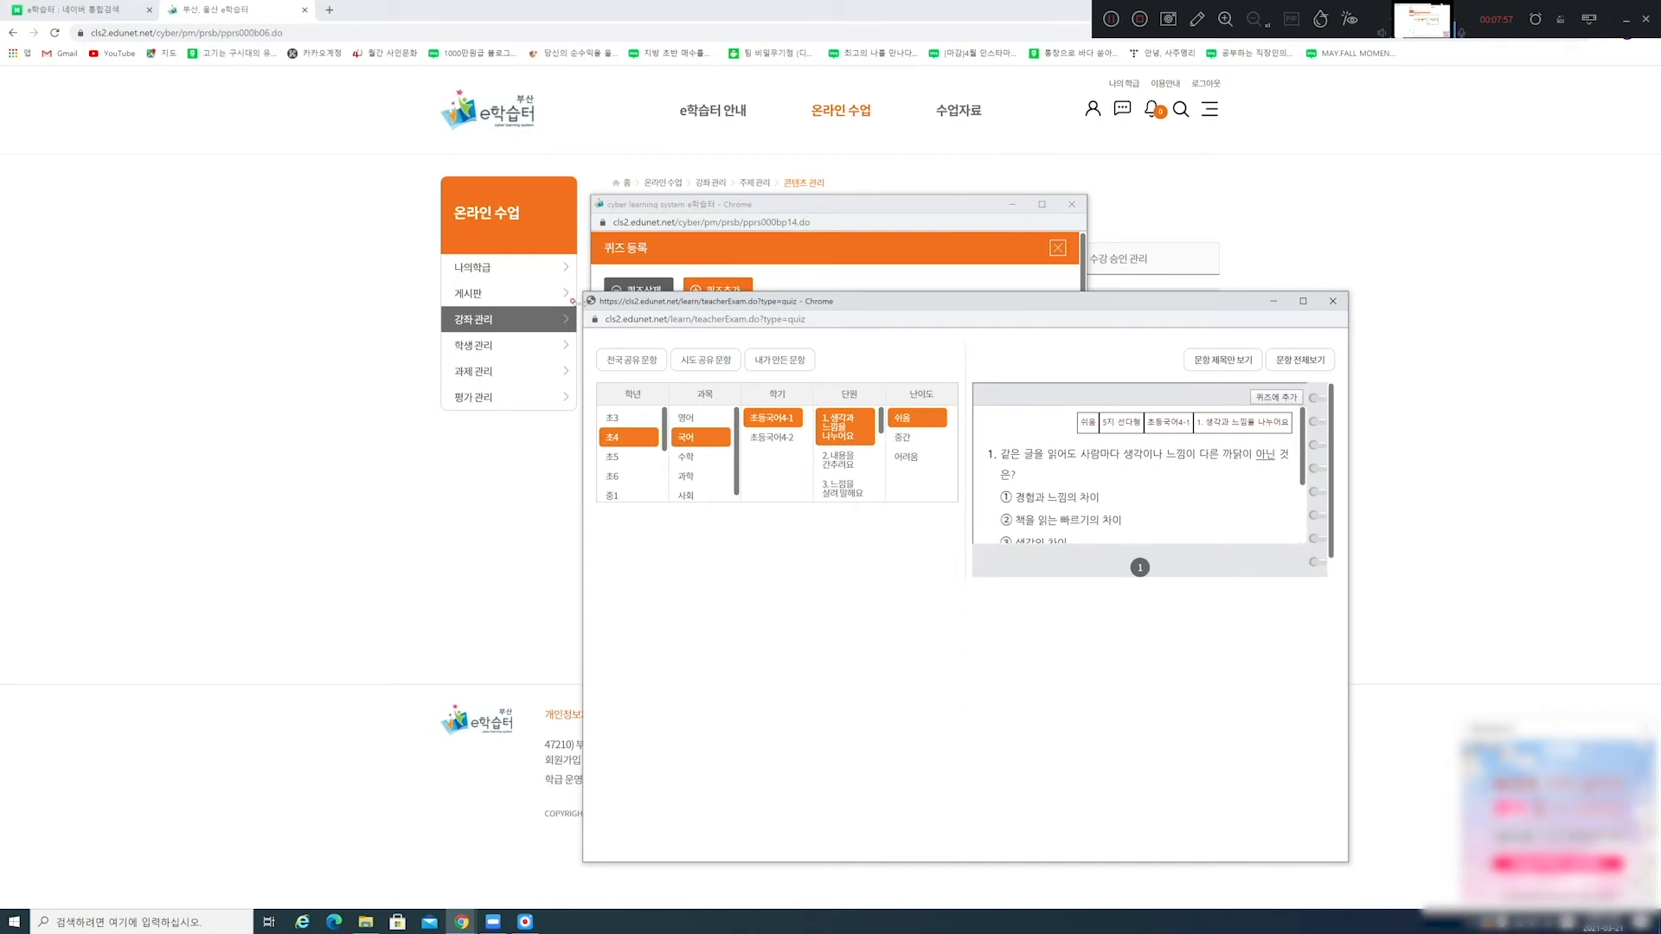
pyautogui.moveTo(581, 289); pyautogui.dragTo(278, 84)
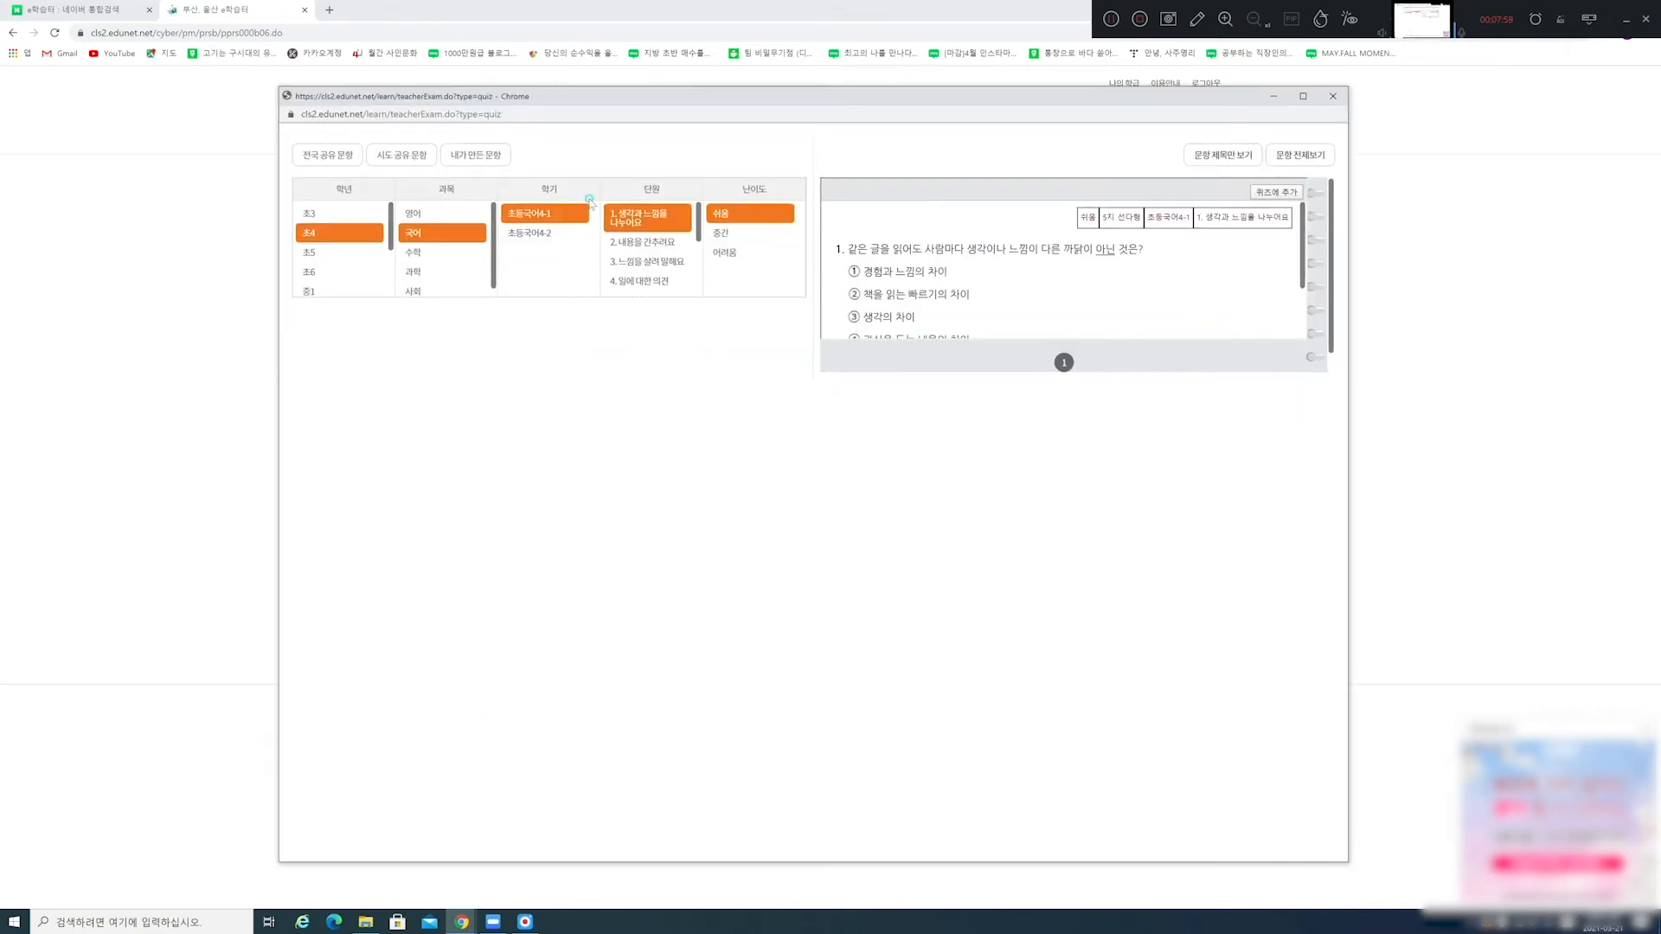
pyautogui.click(744, 216)
pyautogui.moveTo(1305, 244)
pyautogui.mouseDown()
pyautogui.moveTo(1295, 298)
pyautogui.moveTo(1286, 258)
pyautogui.moveTo(1289, 315)
pyautogui.moveTo(1321, 219)
pyautogui.mouseUp()
pyautogui.scroll(-1, 1332, 225)
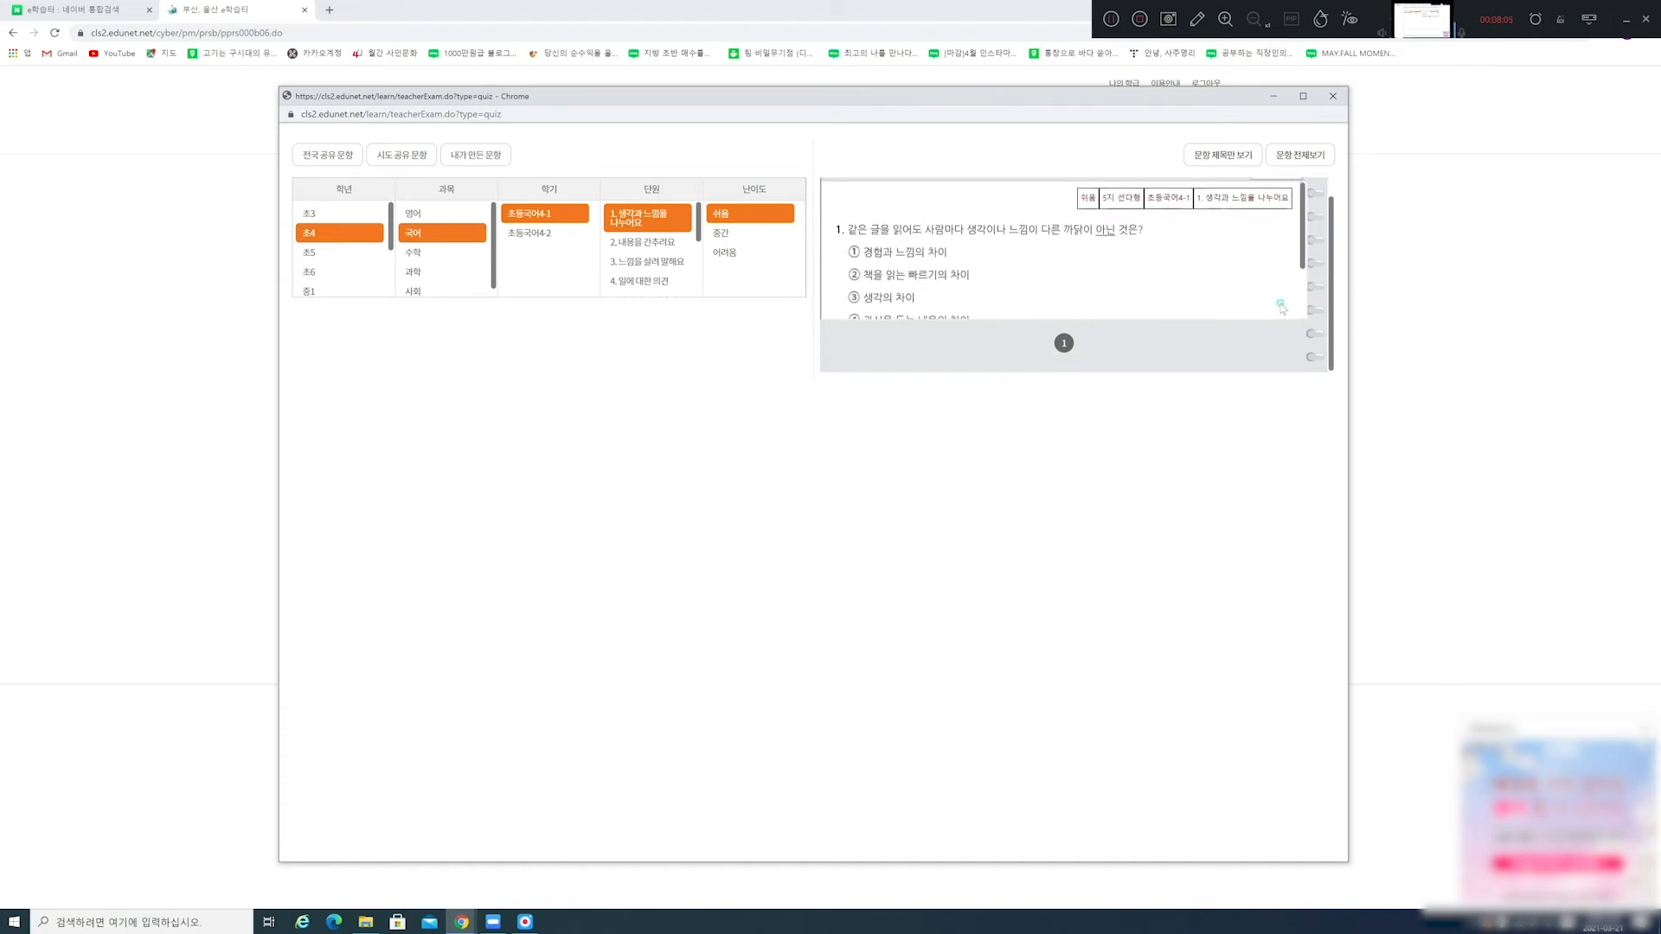
pyautogui.scroll(-2, 1279, 303)
pyautogui.scroll(1, 1221, 354)
pyautogui.scroll(-1, 1176, 310)
pyautogui.scroll(3, 1160, 259)
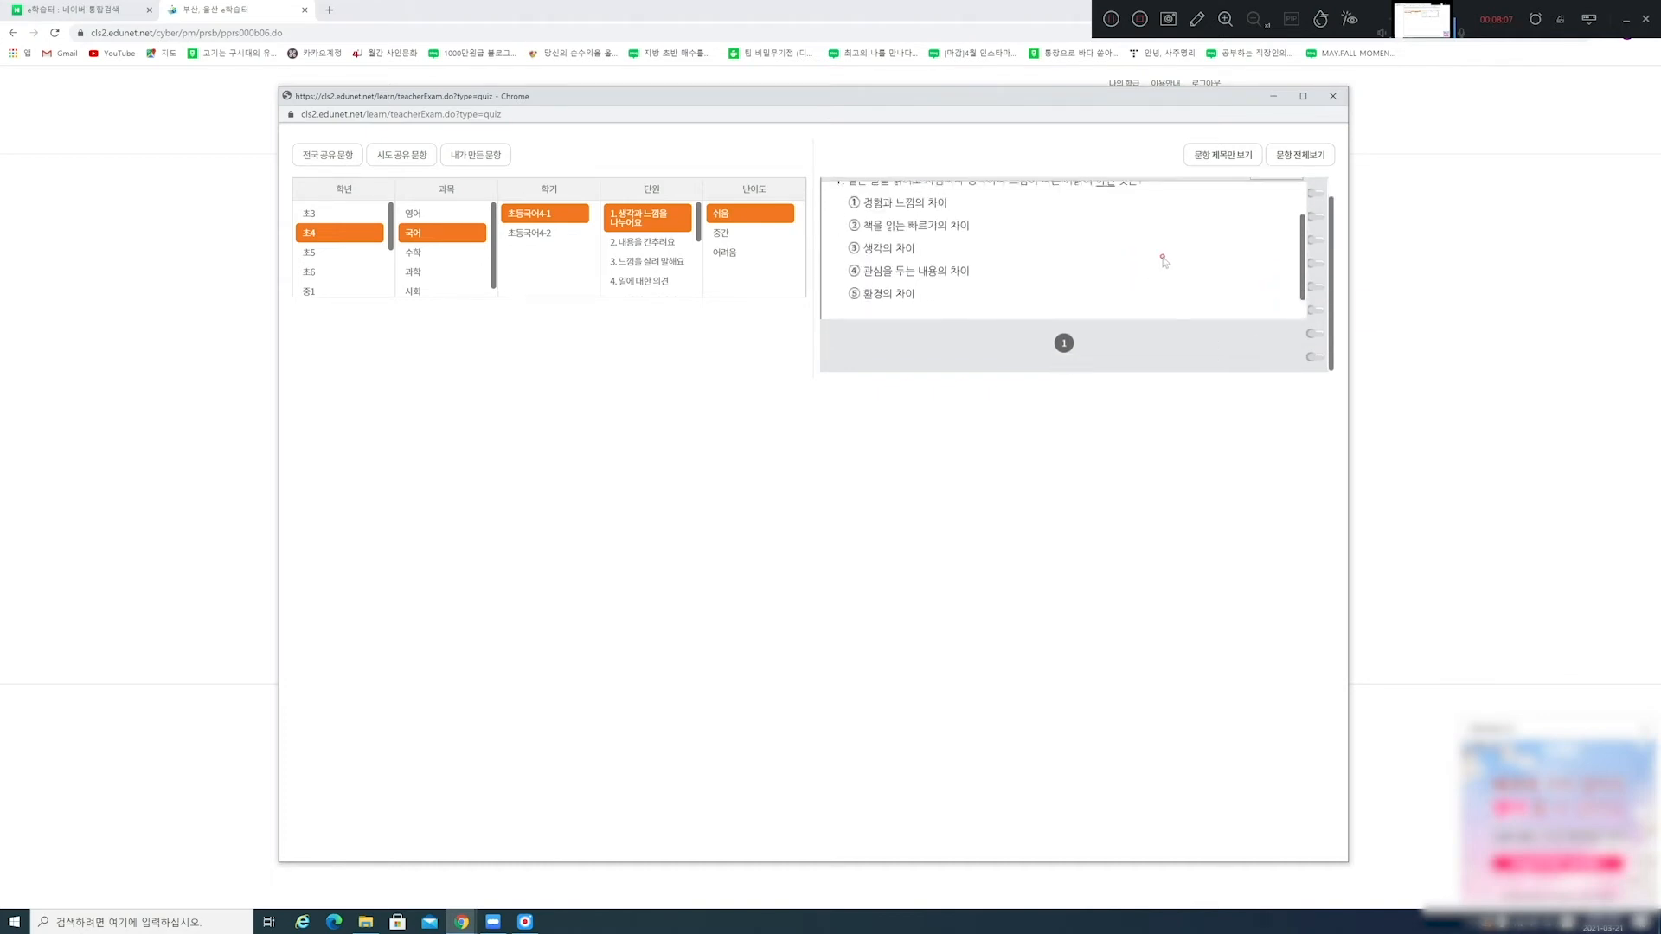
pyautogui.click(1284, 192)
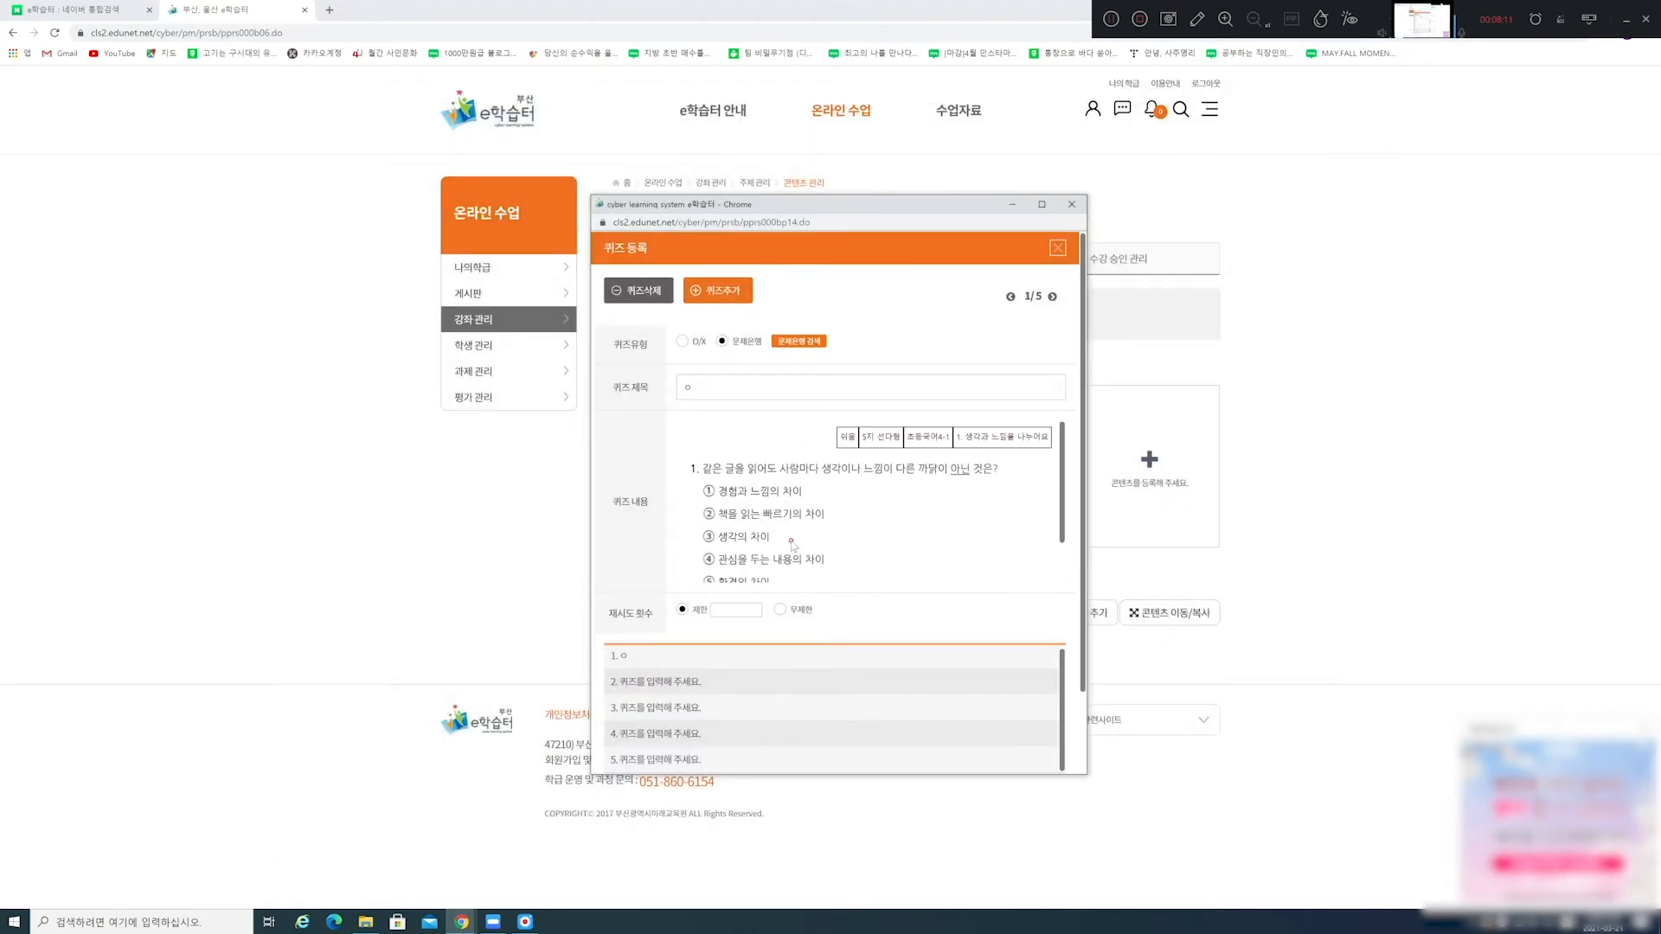
# Set the first quiz's title to 같은 글을 읽어도 사람마다 생각이나 느낌이 다른 까닭이 아닌 것은?
pyautogui.moveTo(730, 386); pyautogui.dragTo(686, 402)
pyautogui.write('같은 글을 읽어도 사람마다')
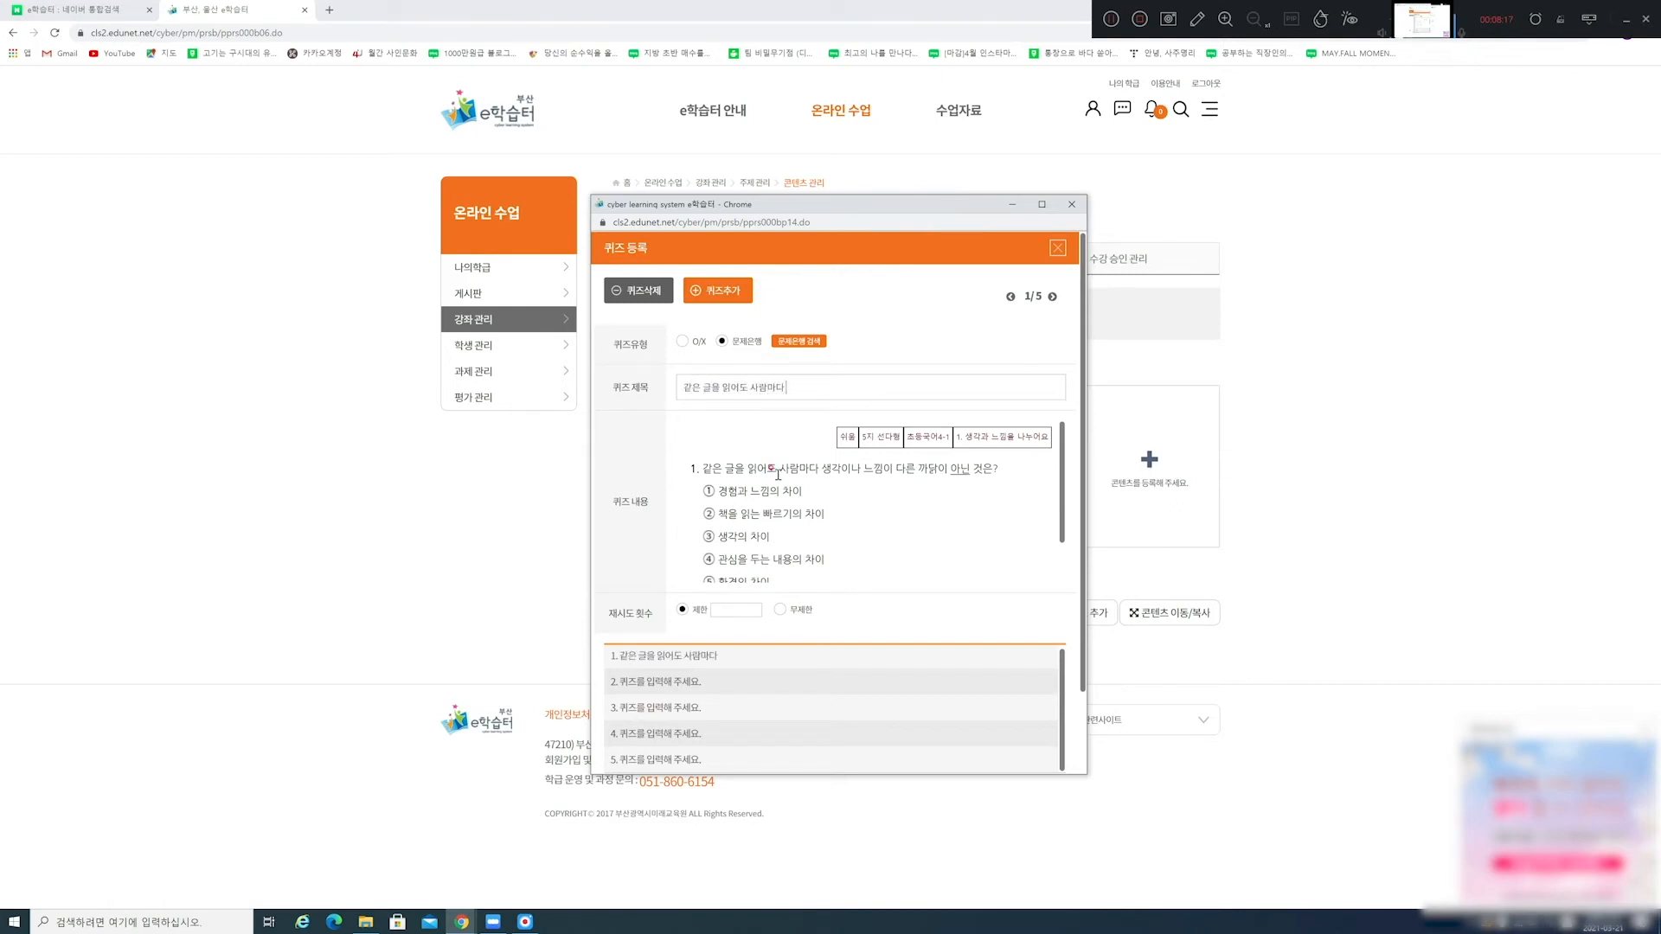
pyautogui.write(' 생각이나 느낌이 다른 까')
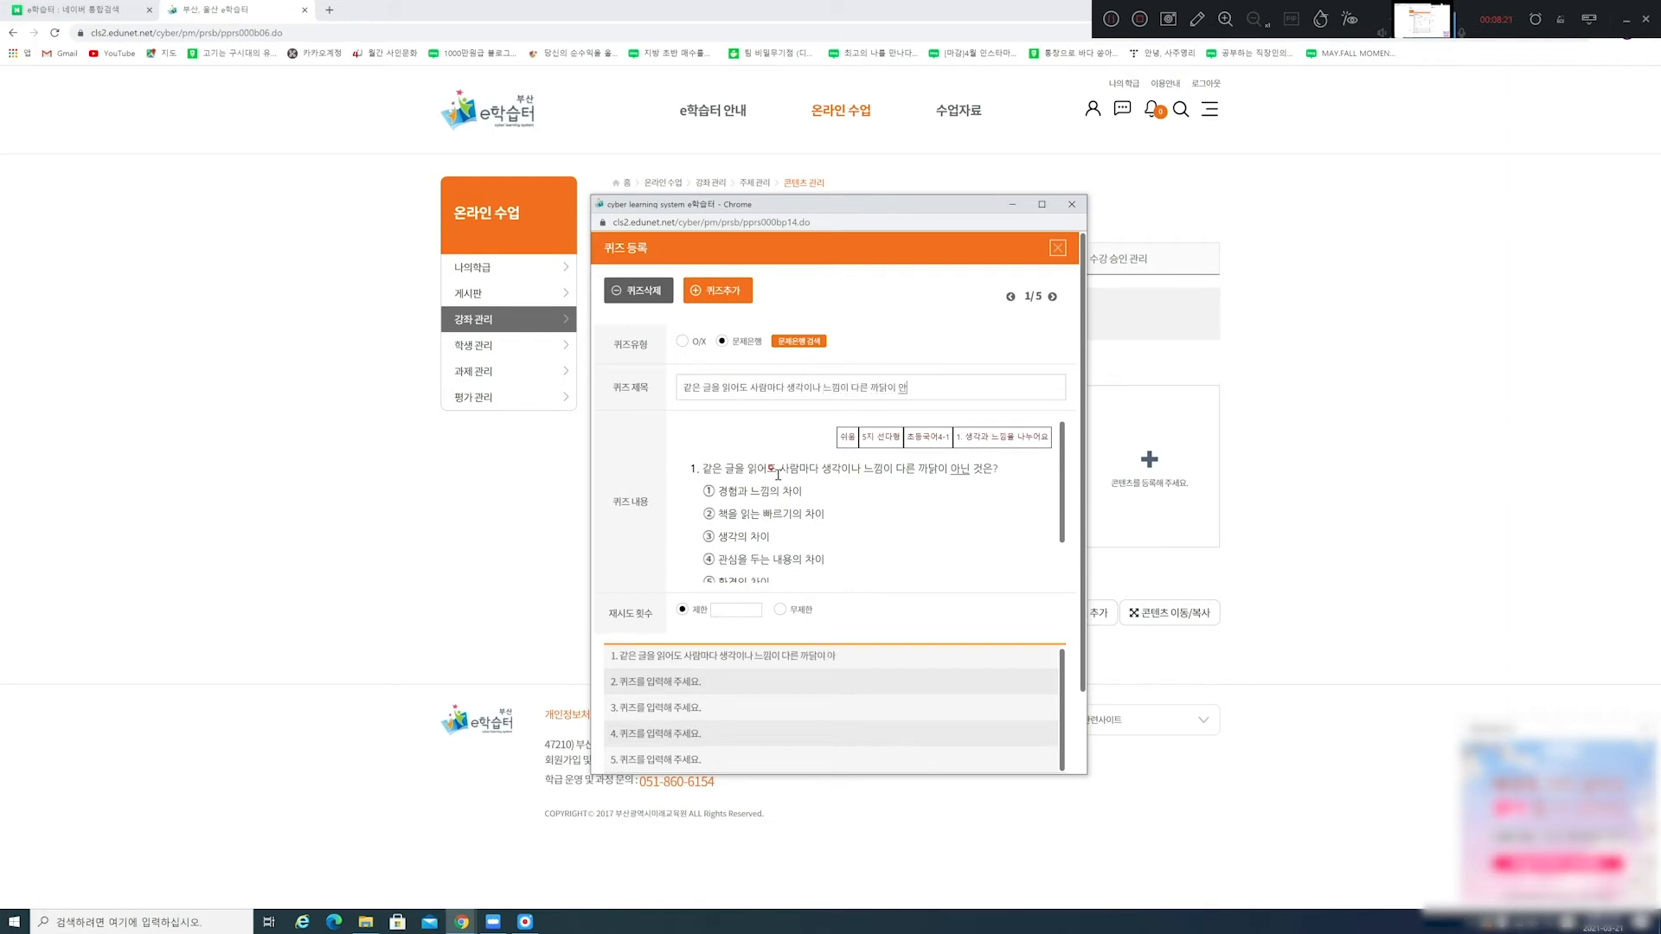
pyautogui.write('닭이 아닌 것은?')
# Set up the second quiz as O/X with the title 오늘 배운 내용은 ~입니다. and the answer X.
pyautogui.click(650, 683)
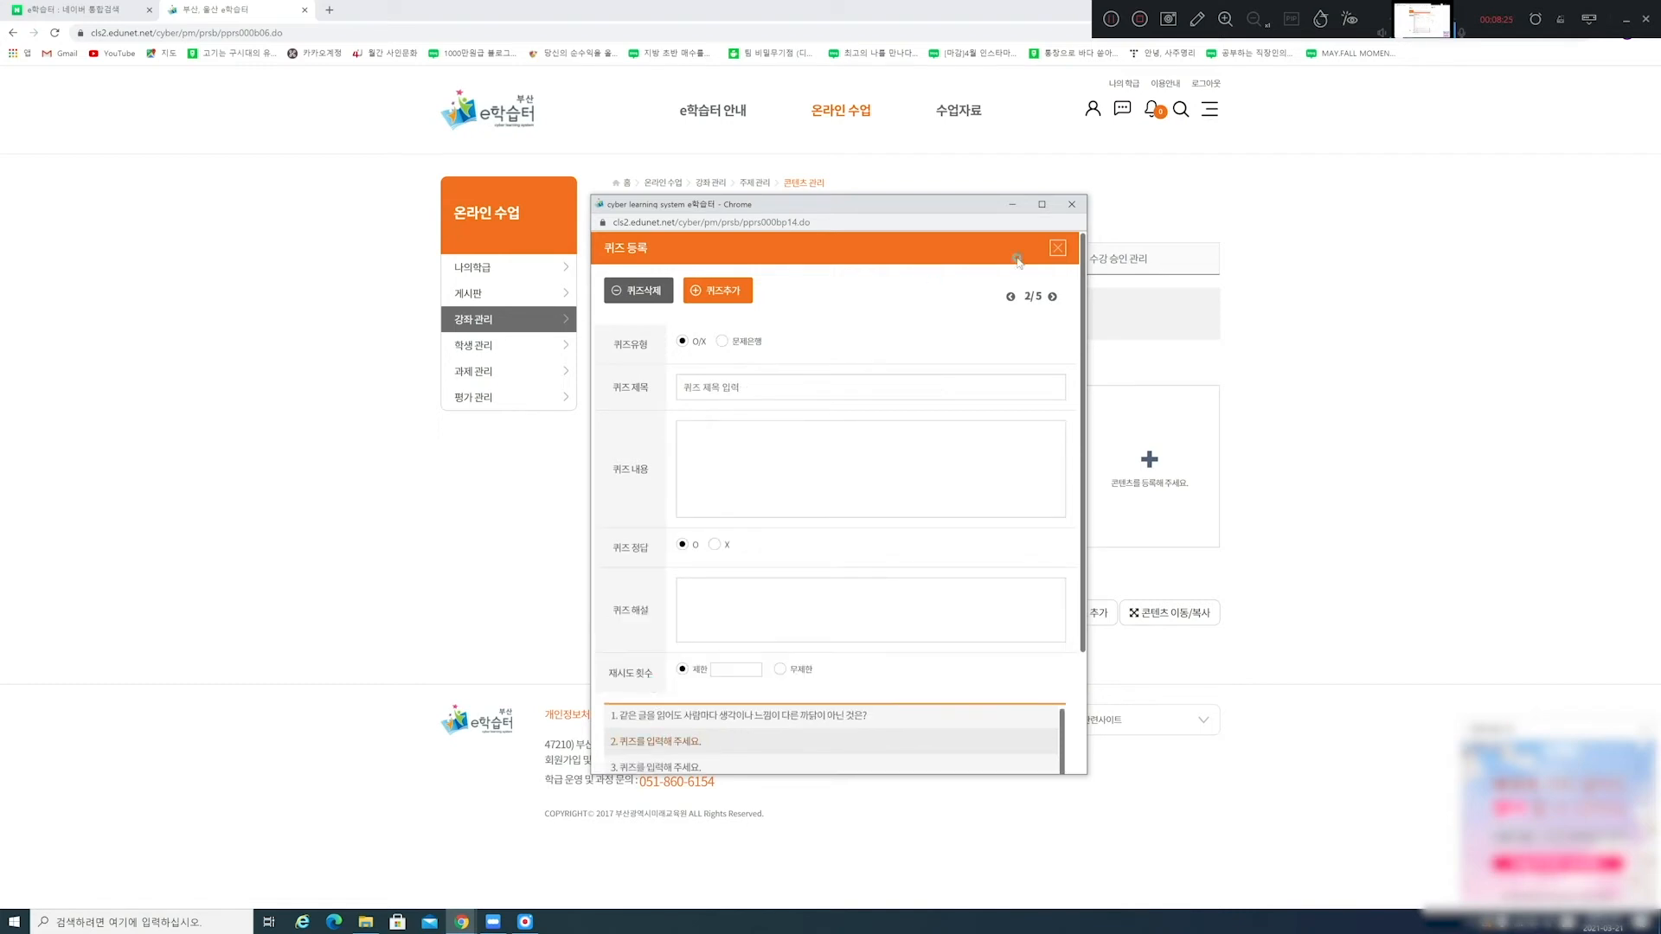
pyautogui.click(682, 342)
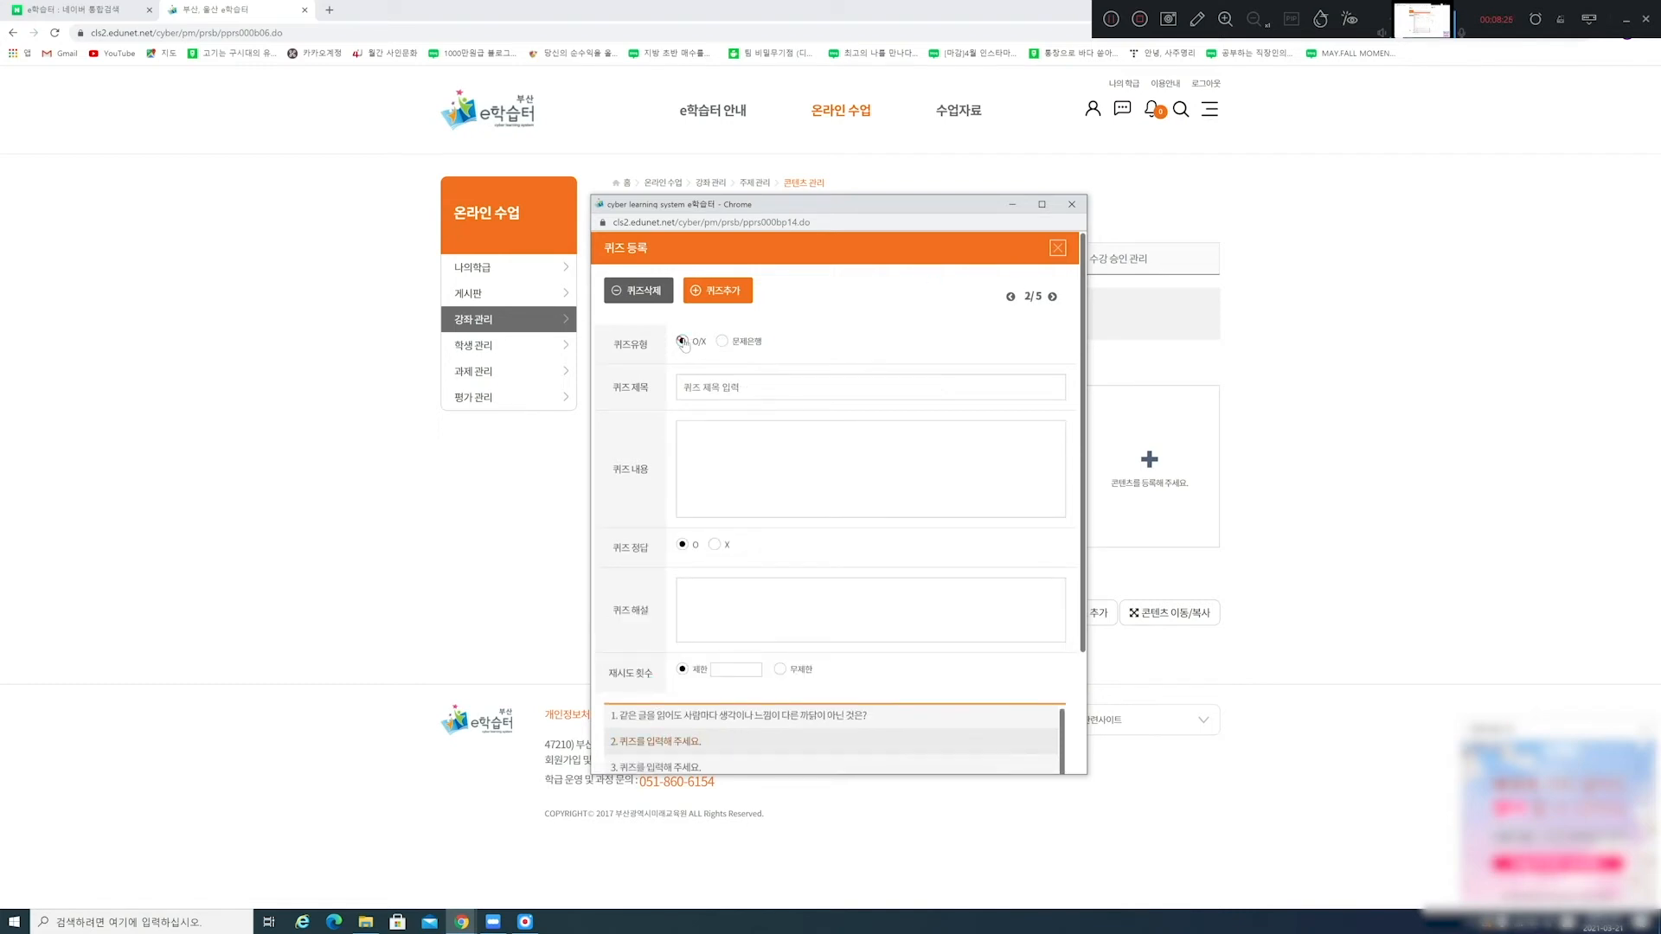
pyautogui.click(715, 381)
pyautogui.write('오늘 배운 내용은 ~입니다.')
pyautogui.click(715, 544)
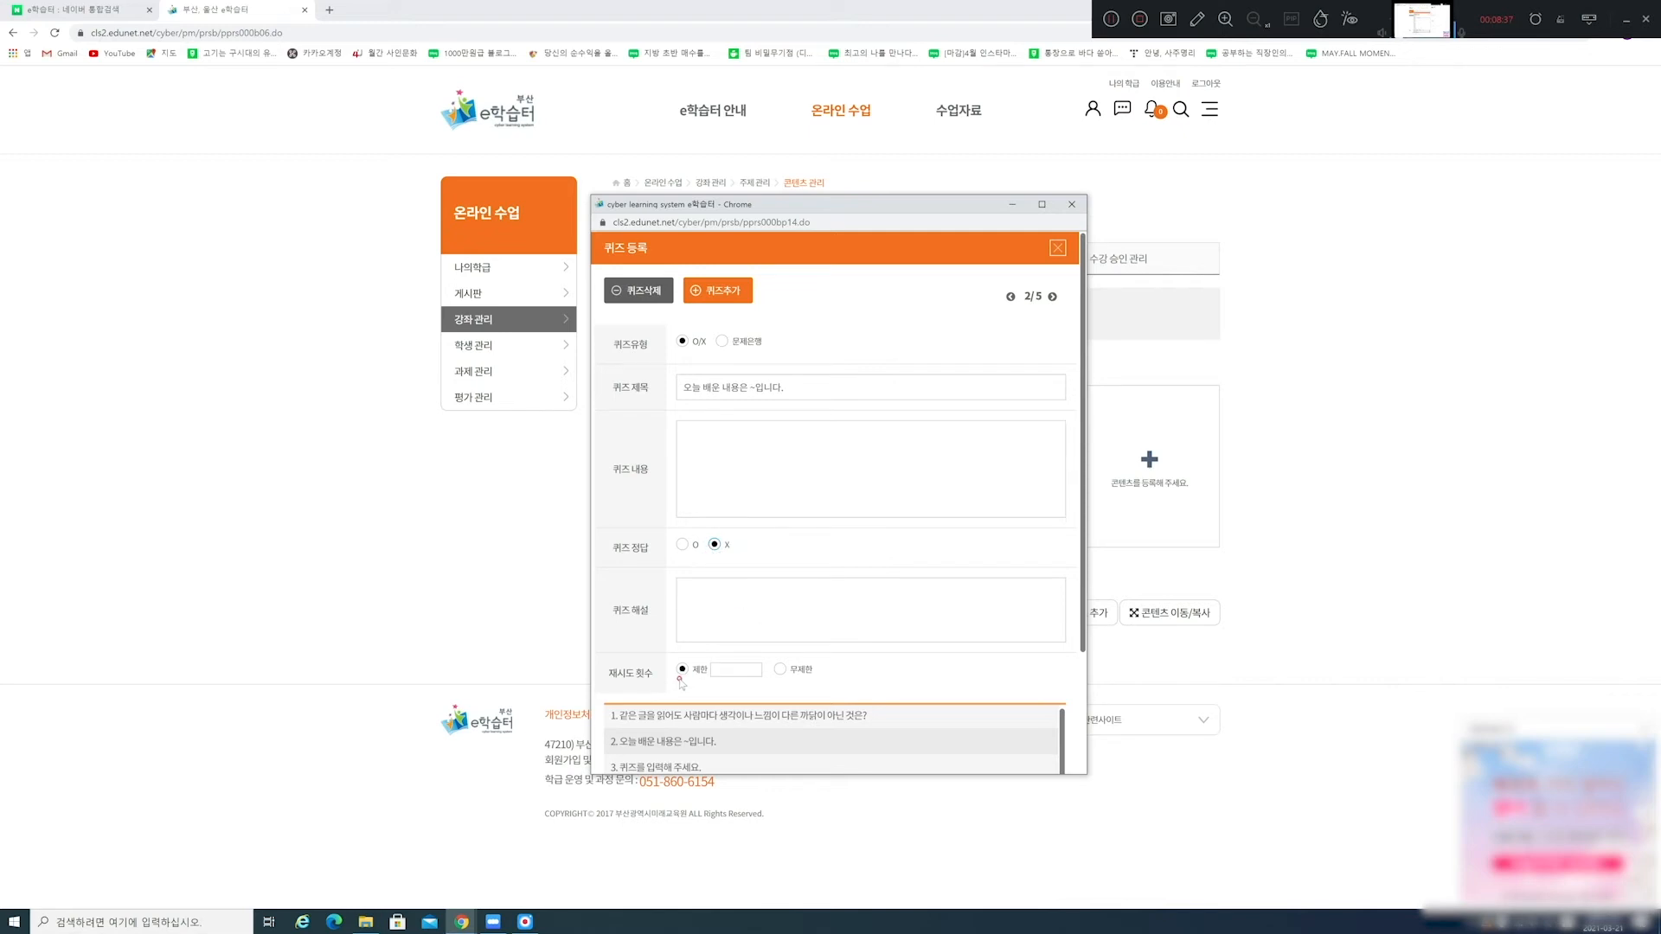
# Set the second quiz's retry limit to 2, switch retries to 무제한, and close the quiz form without registering it.
pyautogui.click(757, 667)
pyautogui.moveTo(742, 671); pyautogui.dragTo(690, 676)
pyautogui.write('2')
pyautogui.click(871, 670)
pyautogui.click(780, 670)
pyautogui.scroll(-2, 1029, 580)
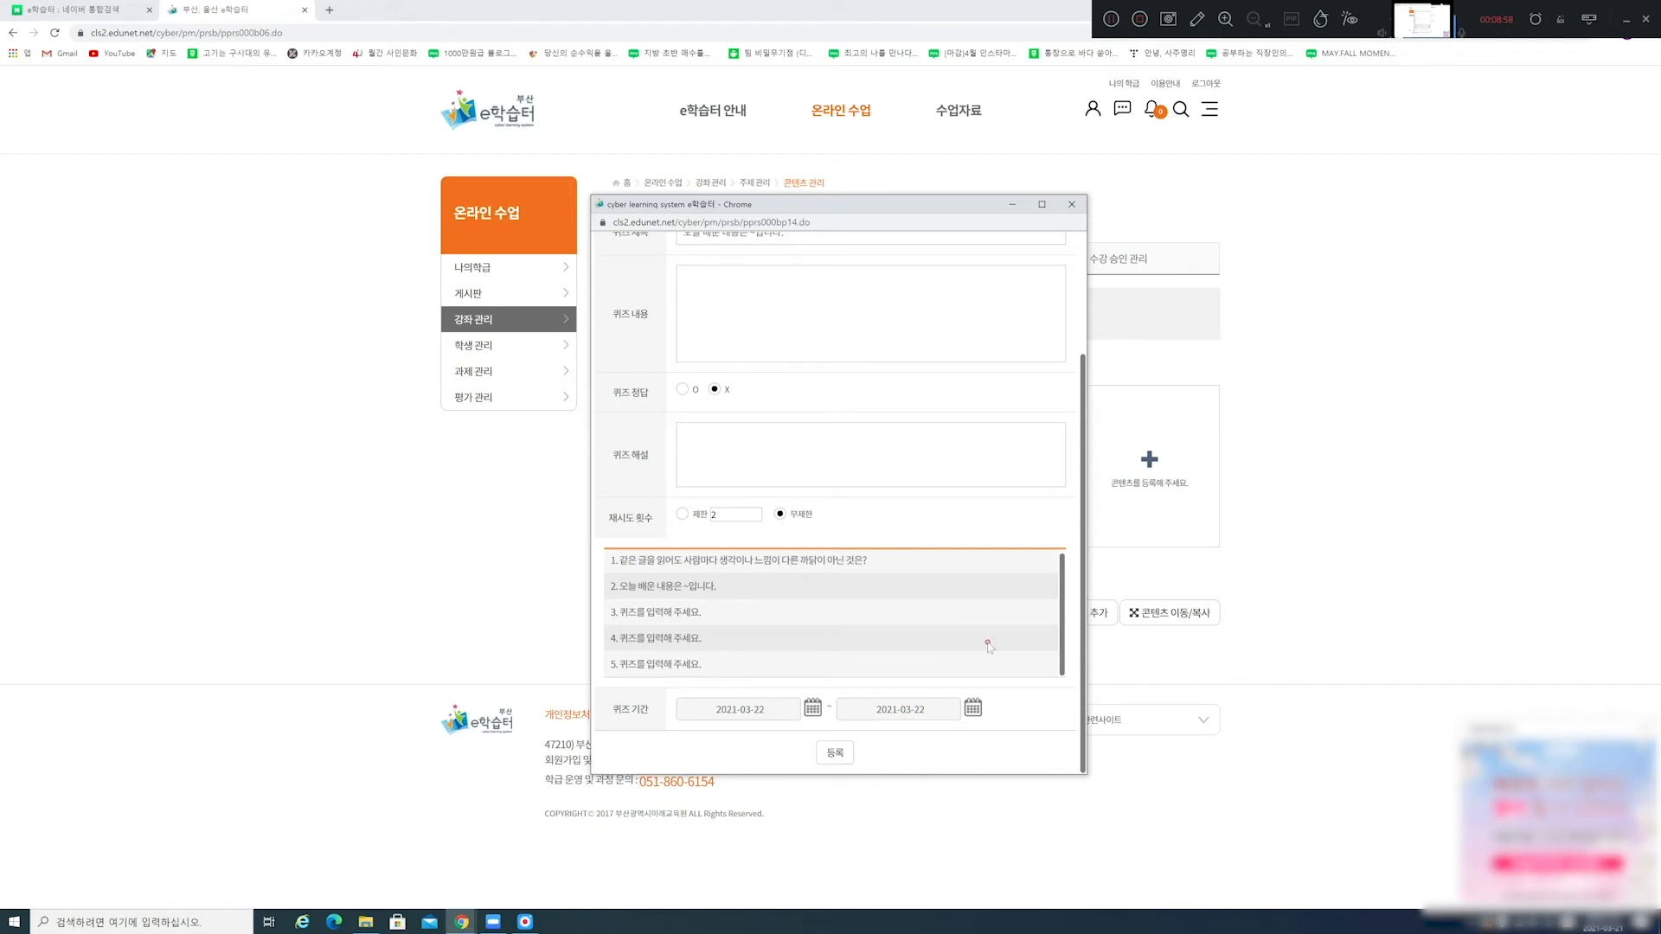
pyautogui.click(1071, 204)
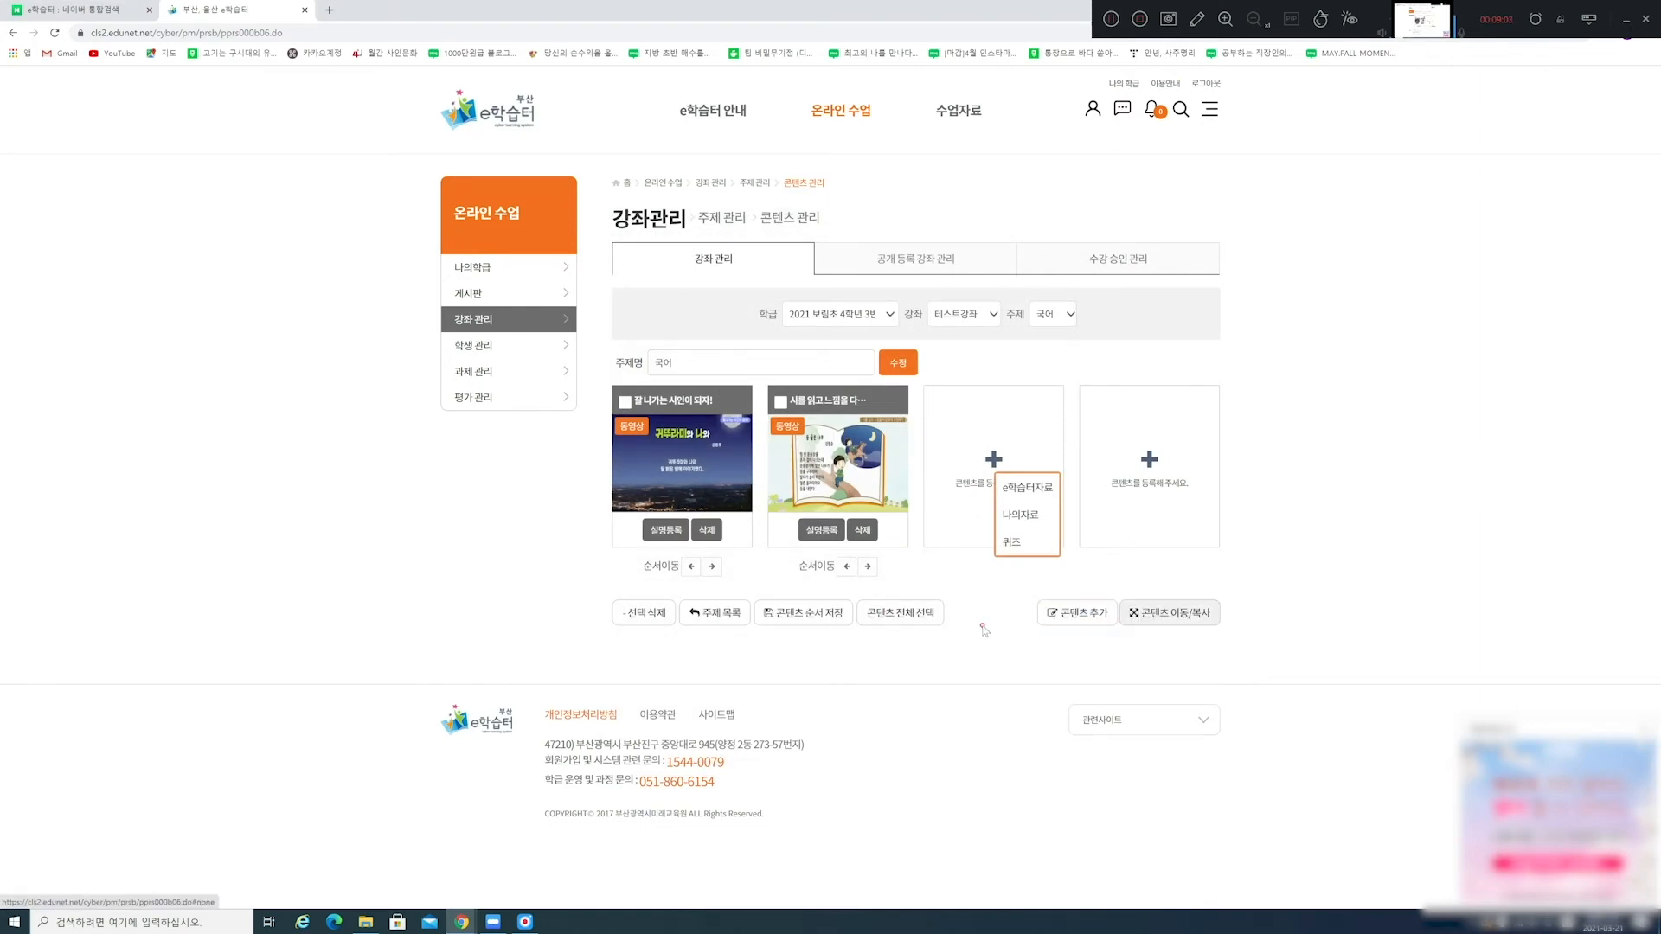
# Return to the topic list of 테스트강좌 and register a 사용자 주제 named 수학.
pyautogui.click(717, 614)
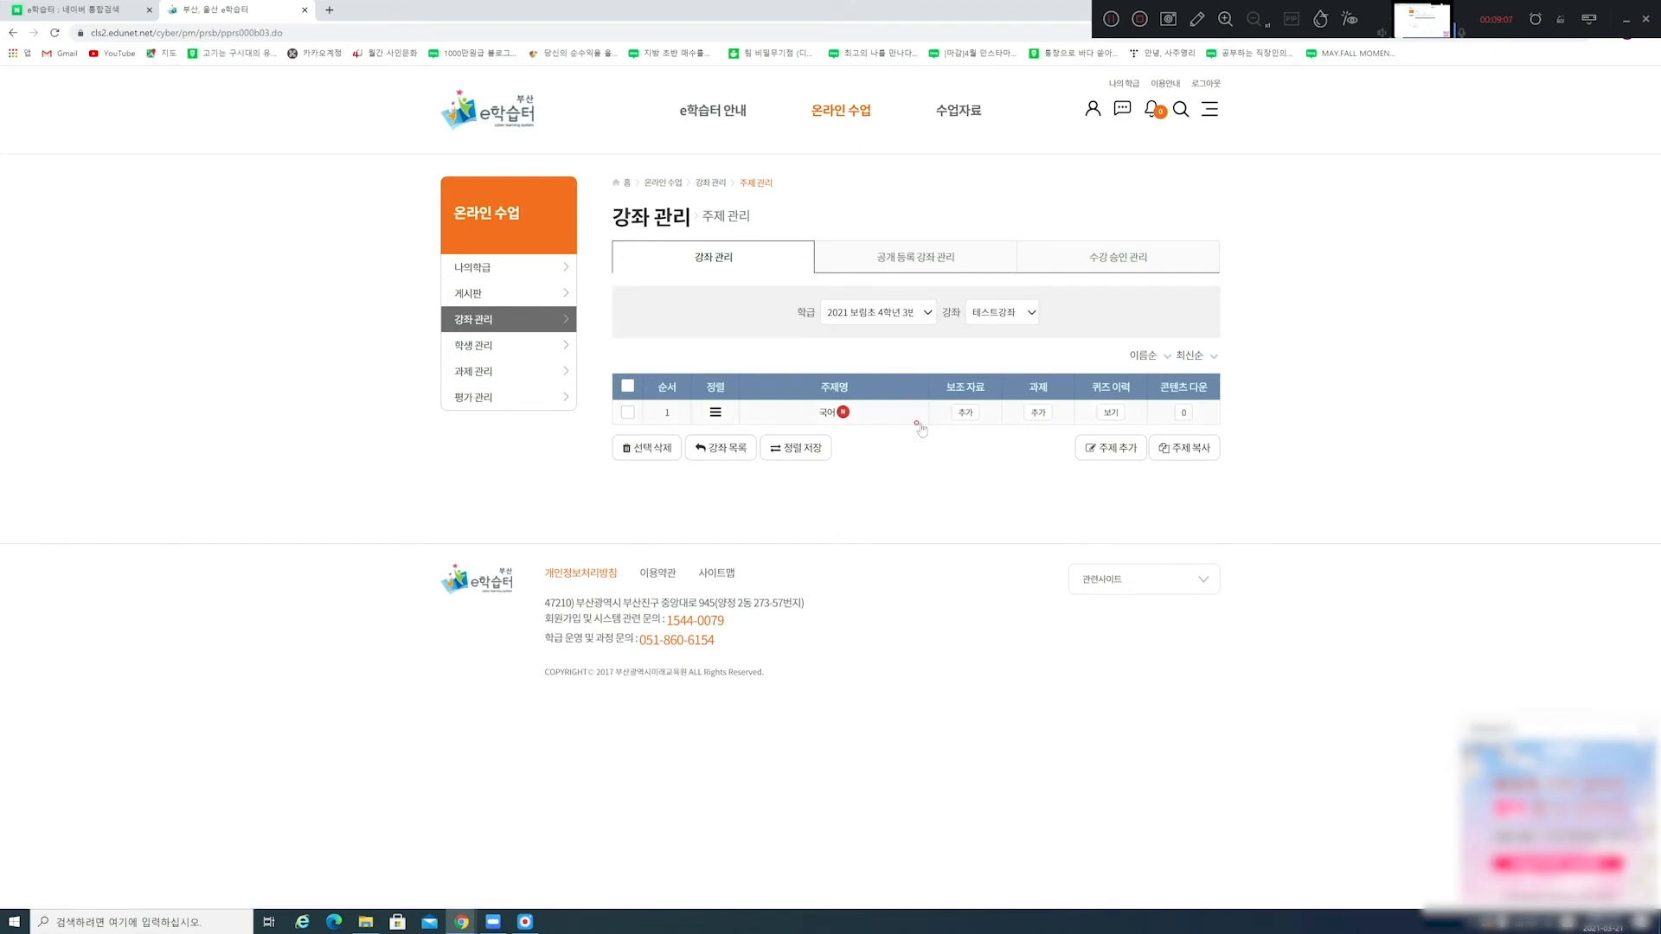
pyautogui.click(1111, 447)
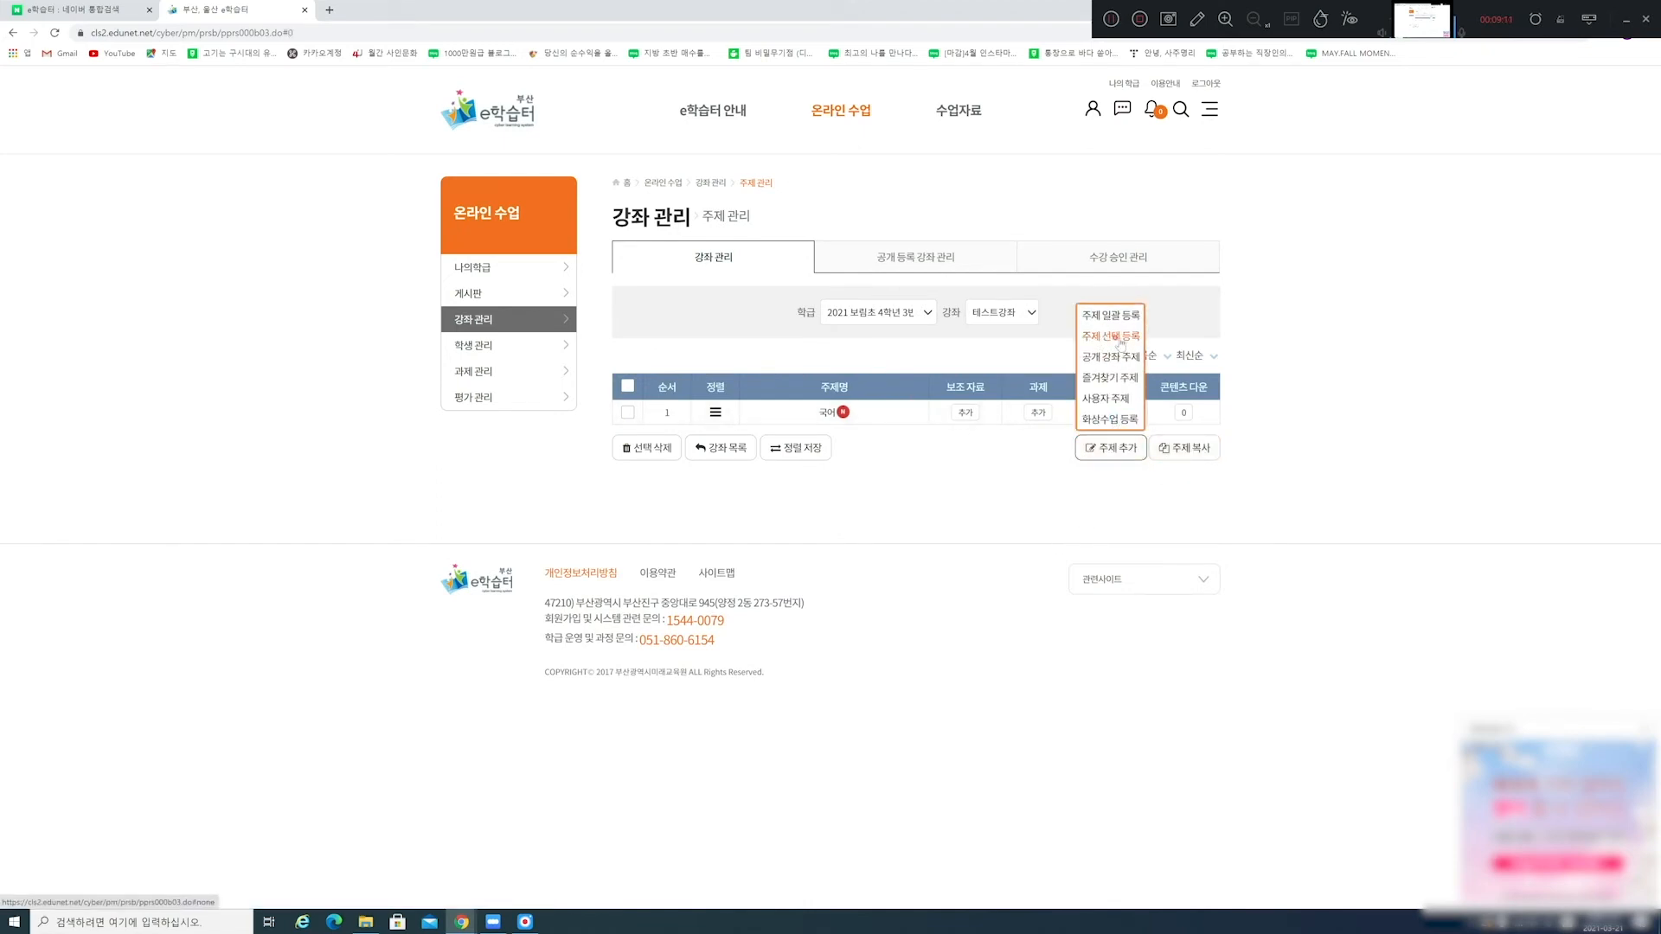
pyautogui.click(1103, 400)
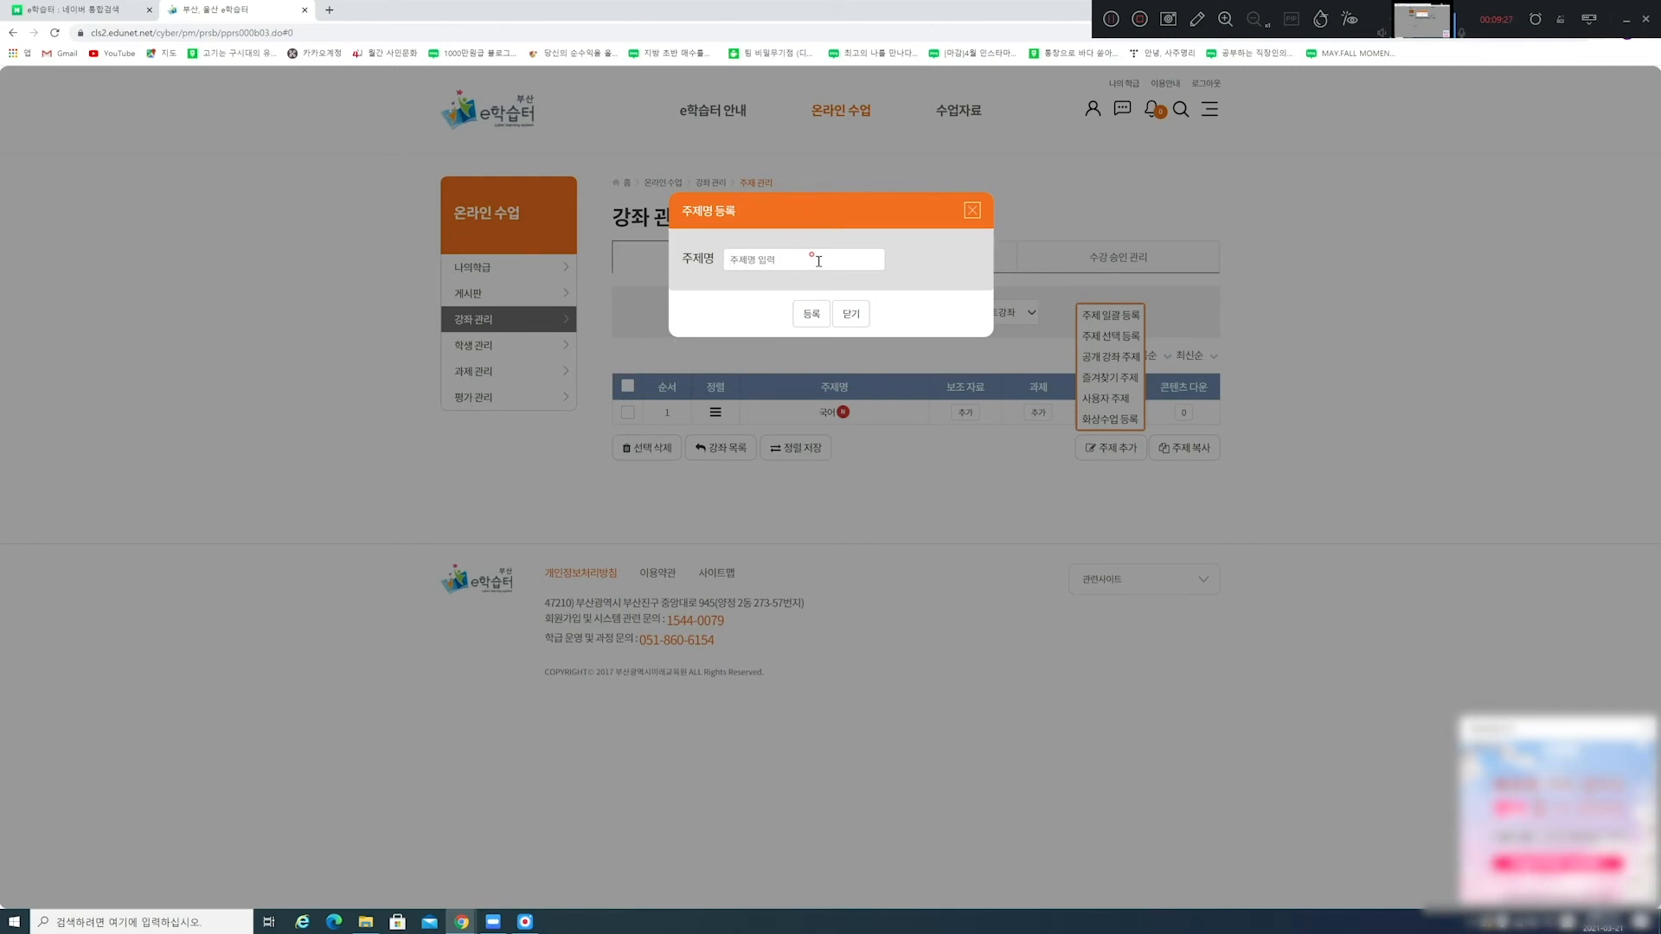
pyautogui.write('수혜')
pyautogui.click(817, 312)
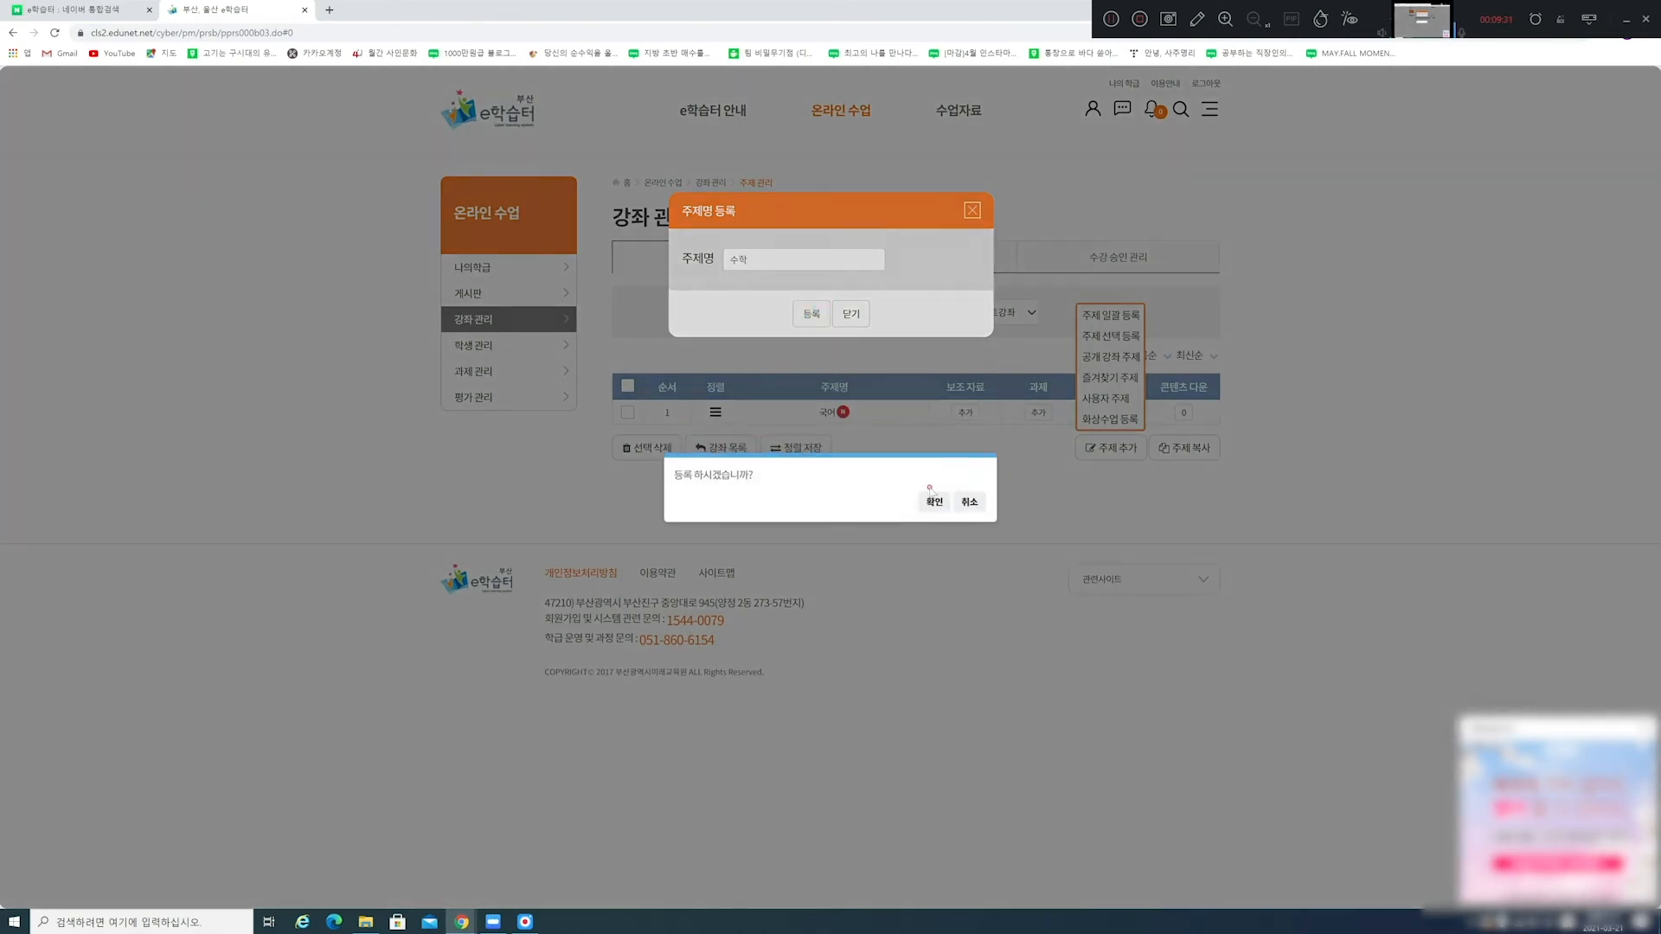
pyautogui.click(936, 505)
pyautogui.click(967, 502)
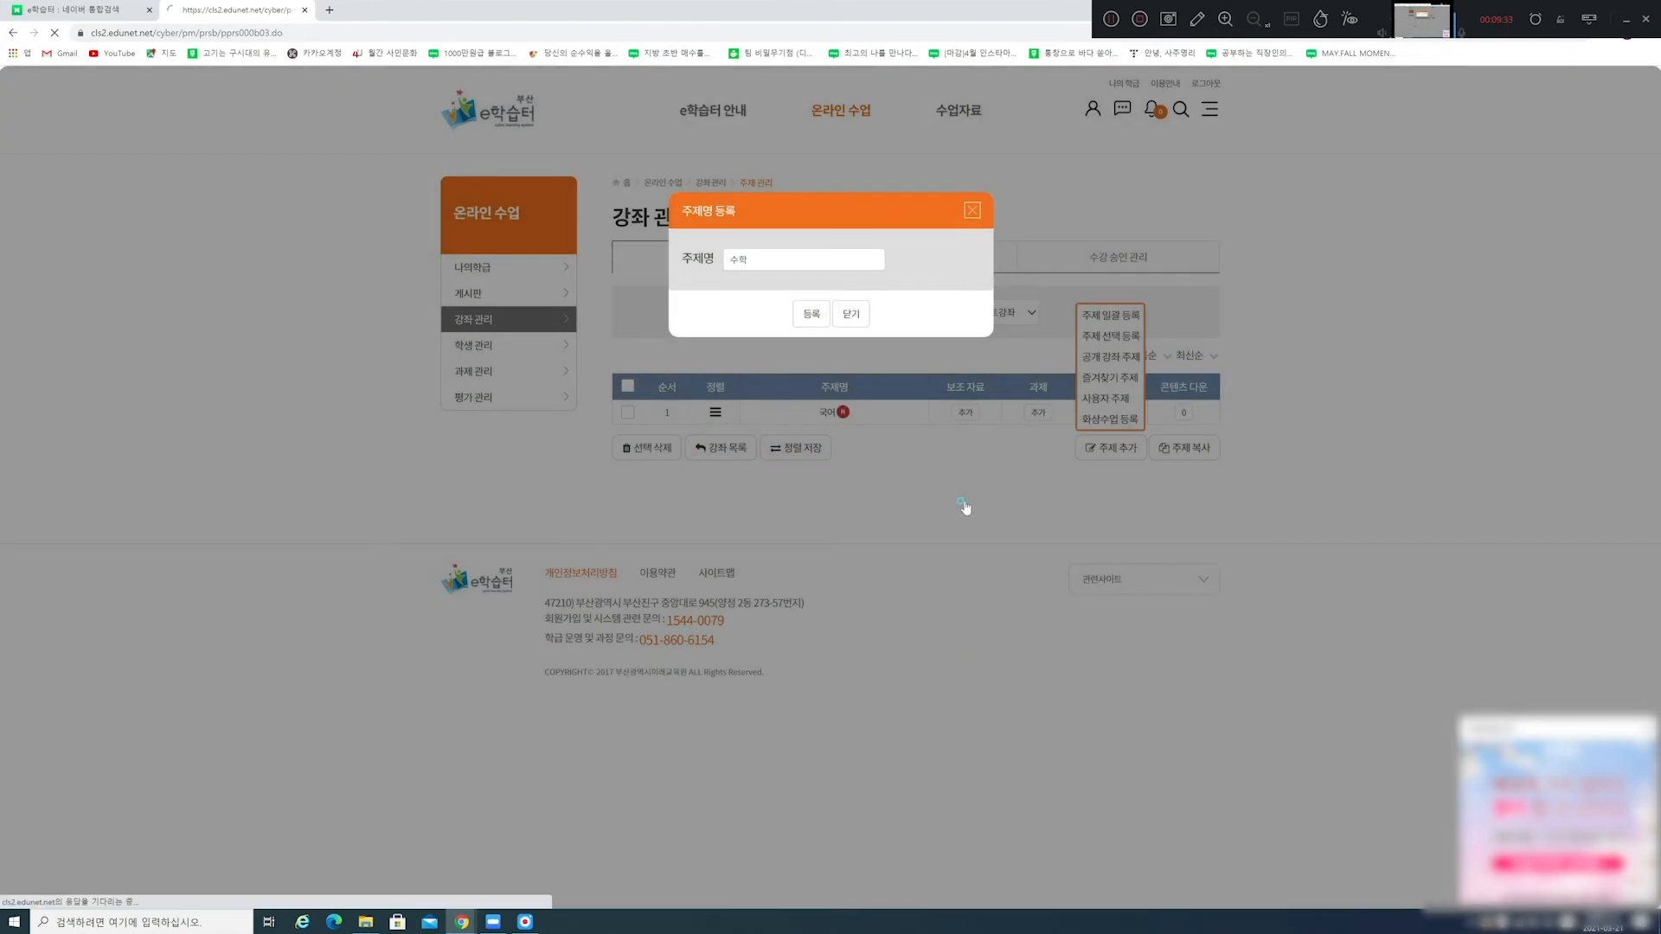
# Open the 수학 topic, start registering a 나의자료 file upload with file type 문서, and cancel the registration.
pyautogui.click(819, 439)
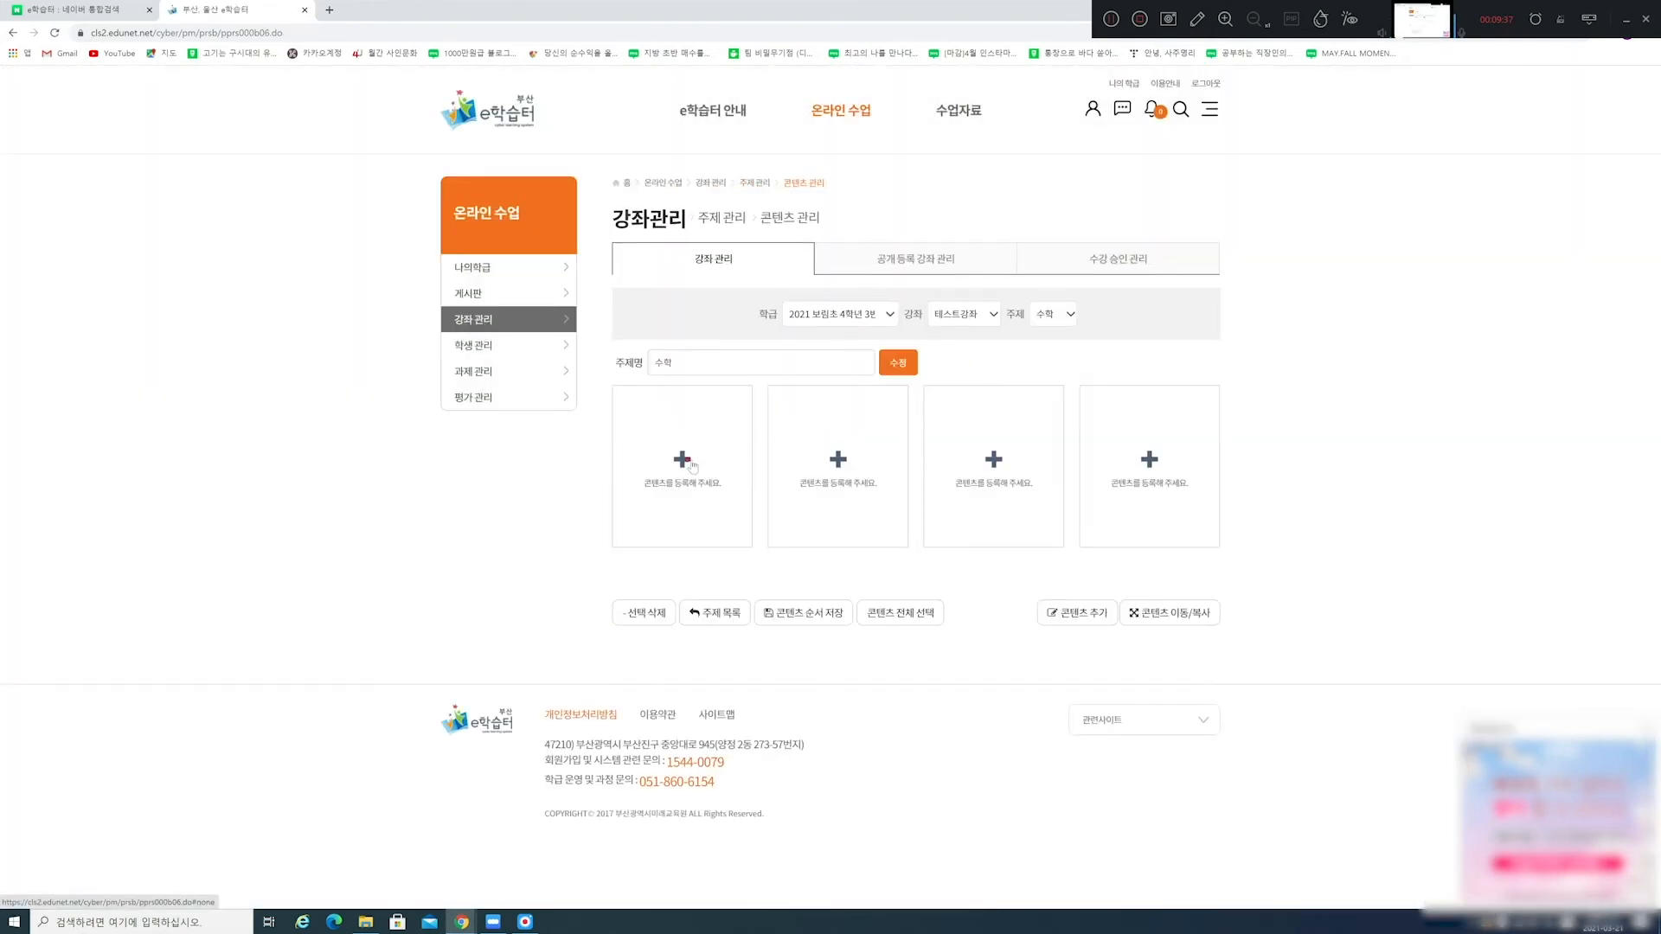
pyautogui.click(693, 463)
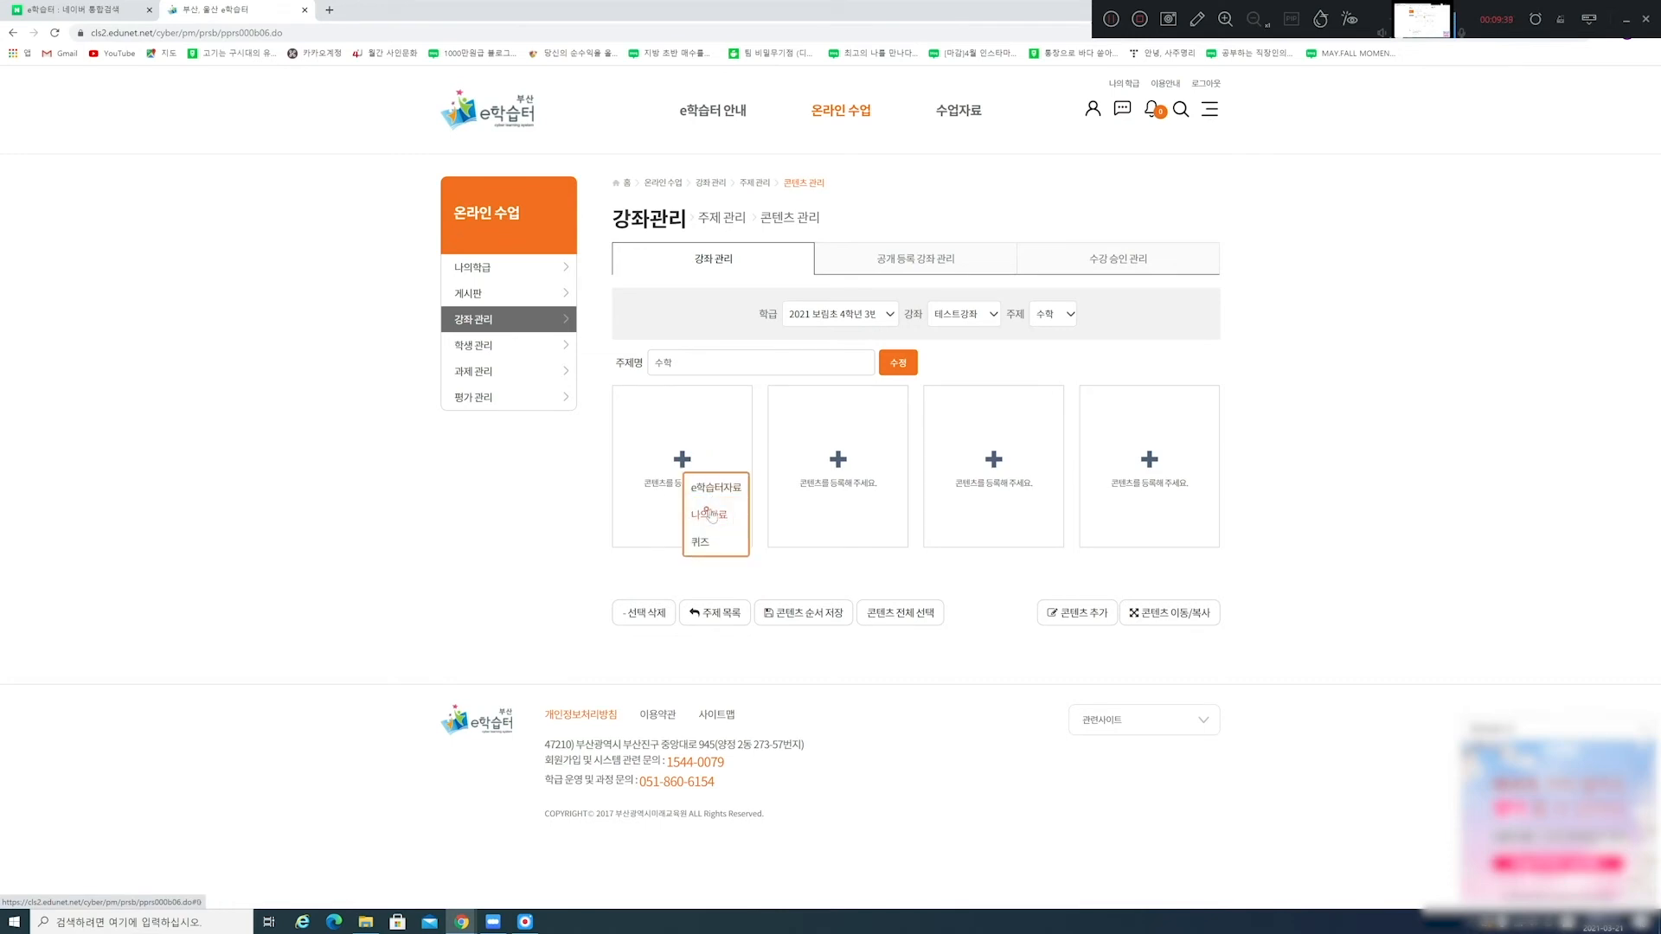
pyautogui.click(710, 517)
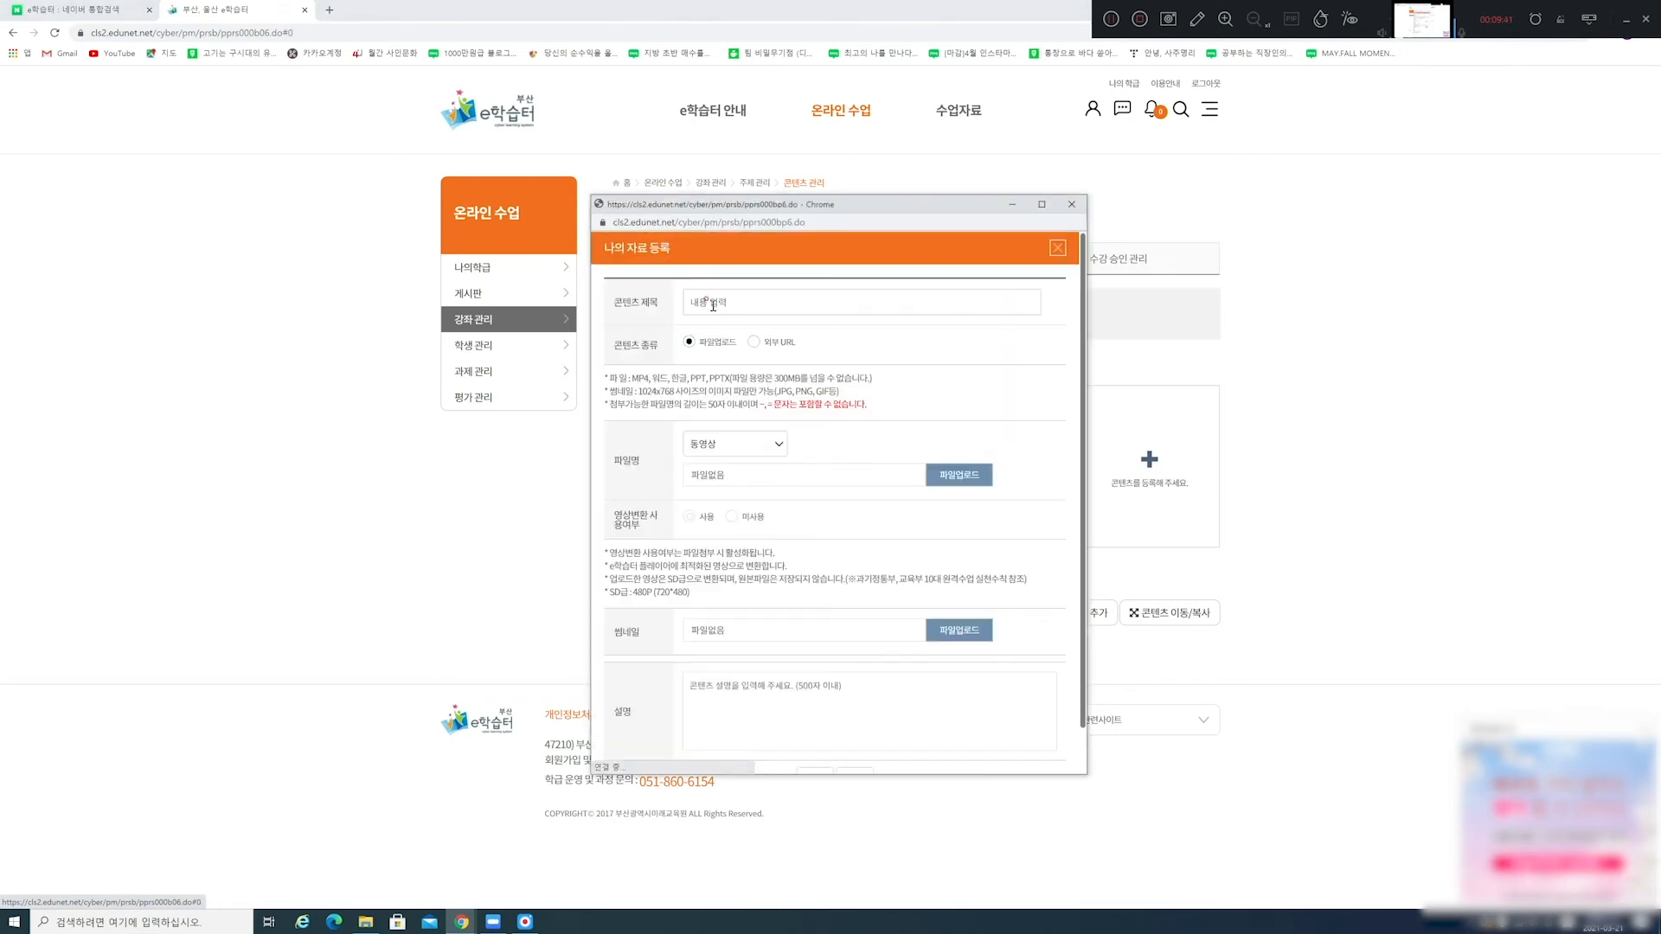
pyautogui.click(701, 445)
pyautogui.click(721, 479)
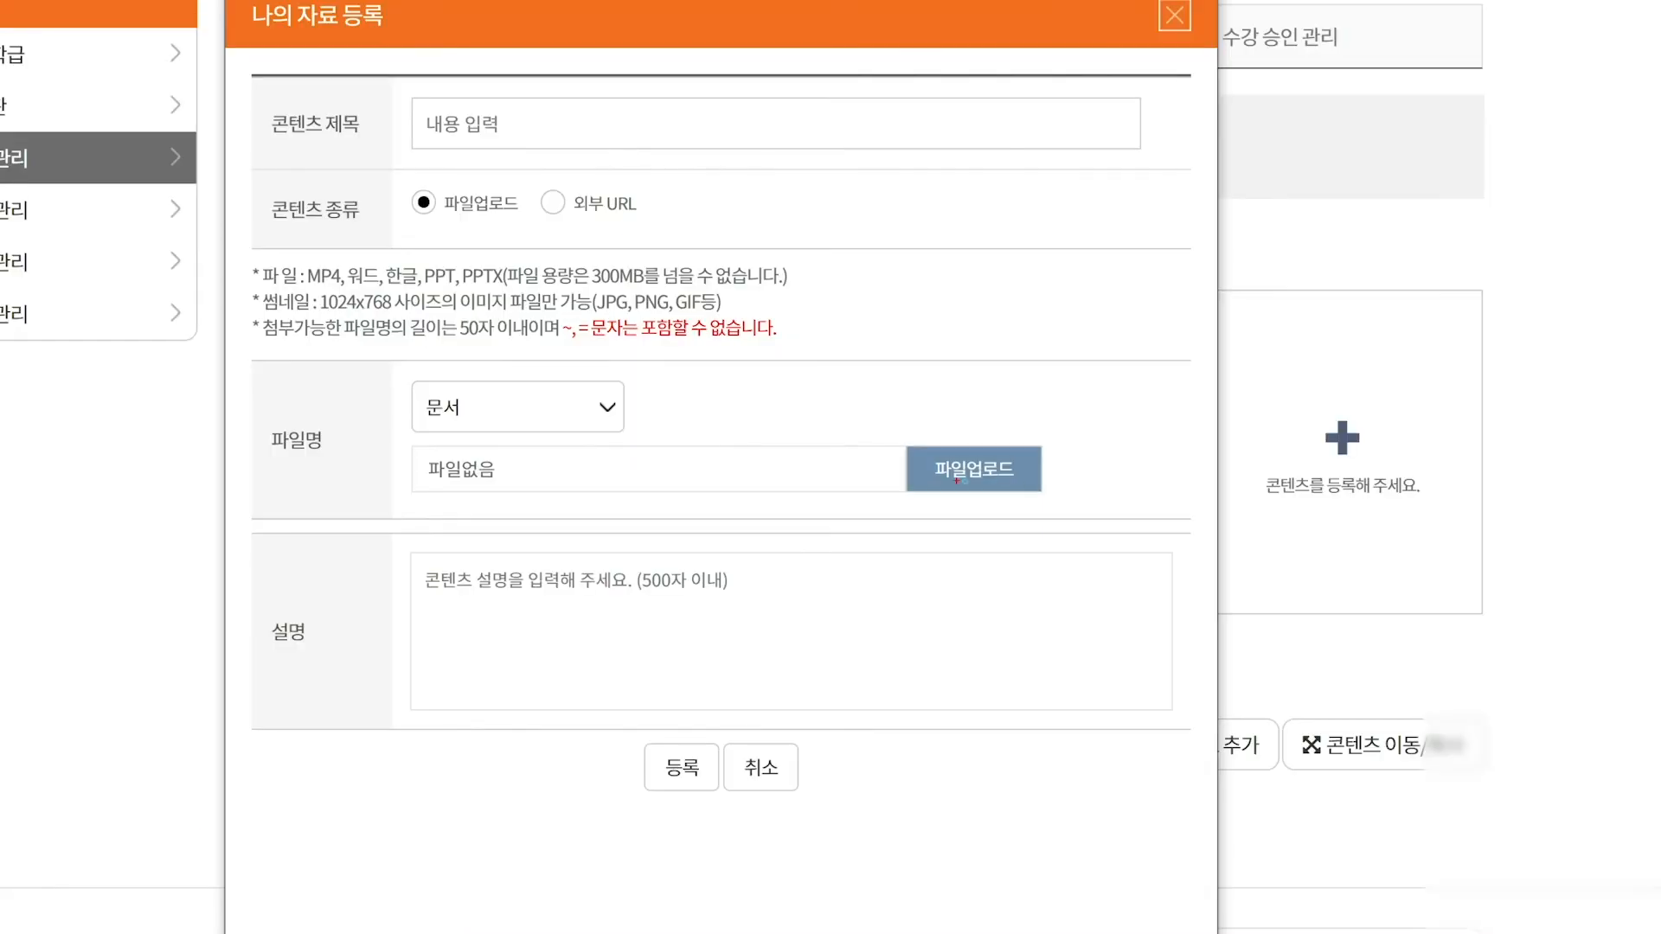
pyautogui.moveTo(1034, 499)
pyautogui.mouseDown()
pyautogui.moveTo(1029, 450)
pyautogui.moveTo(989, 509)
pyautogui.mouseUp()
pyautogui.moveTo(927, 420); pyautogui.dragTo(1010, 376)
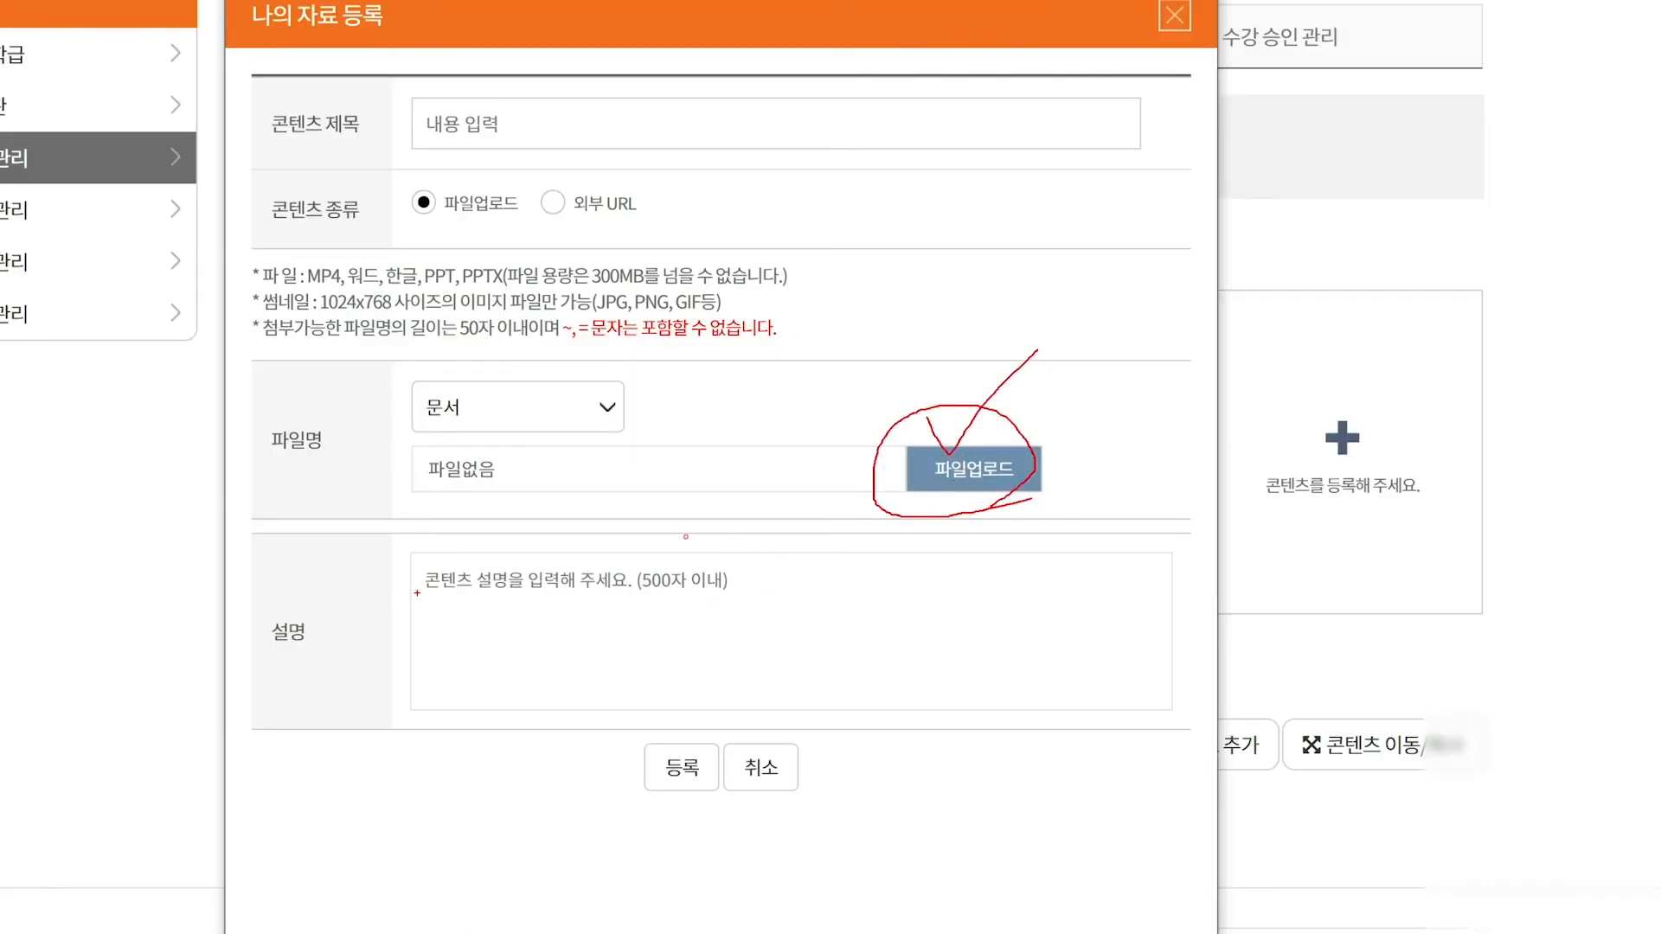
pyautogui.moveTo(422, 599); pyautogui.dragTo(790, 603)
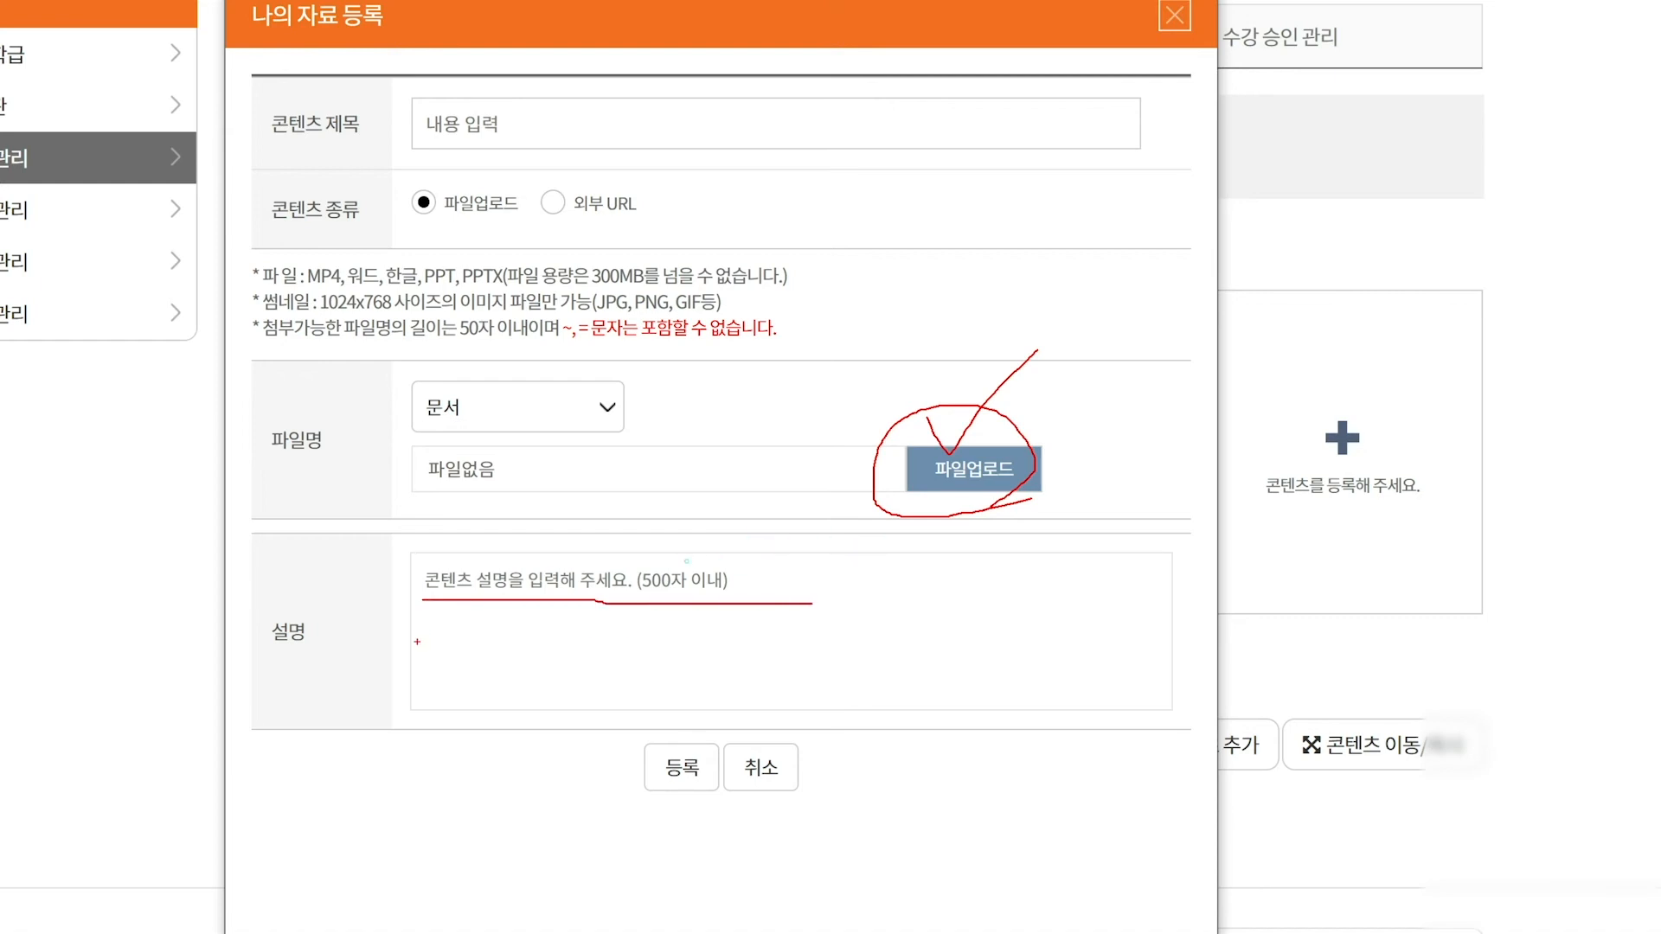
pyautogui.moveTo(416, 642); pyautogui.dragTo(690, 647)
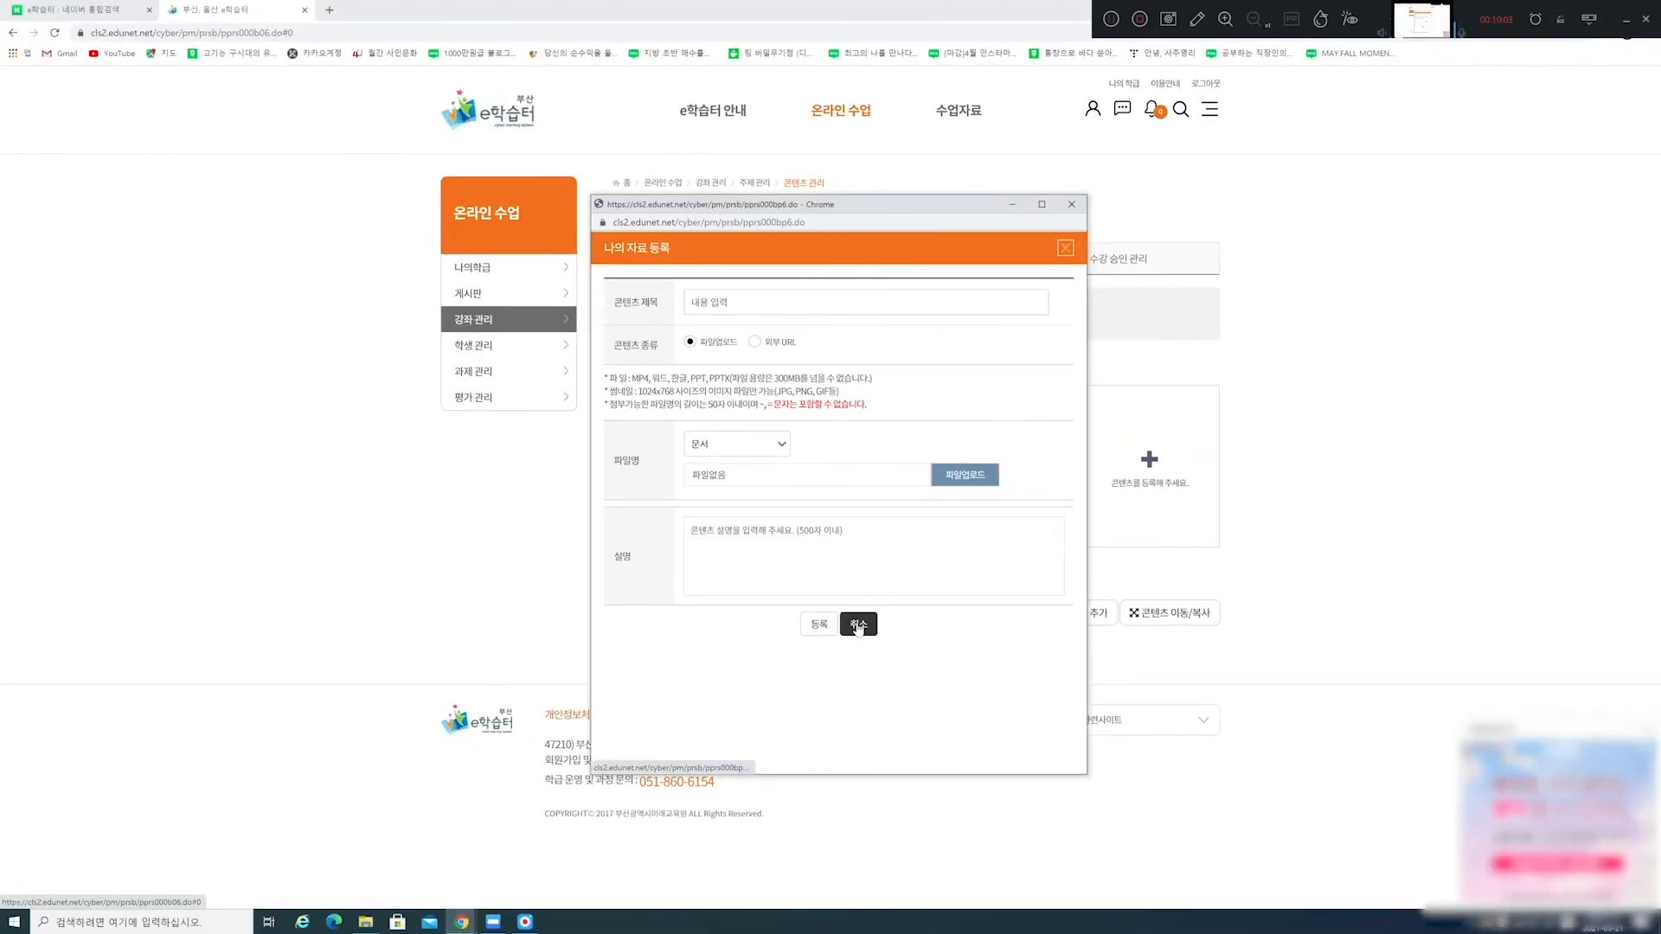
pyautogui.click(760, 768)
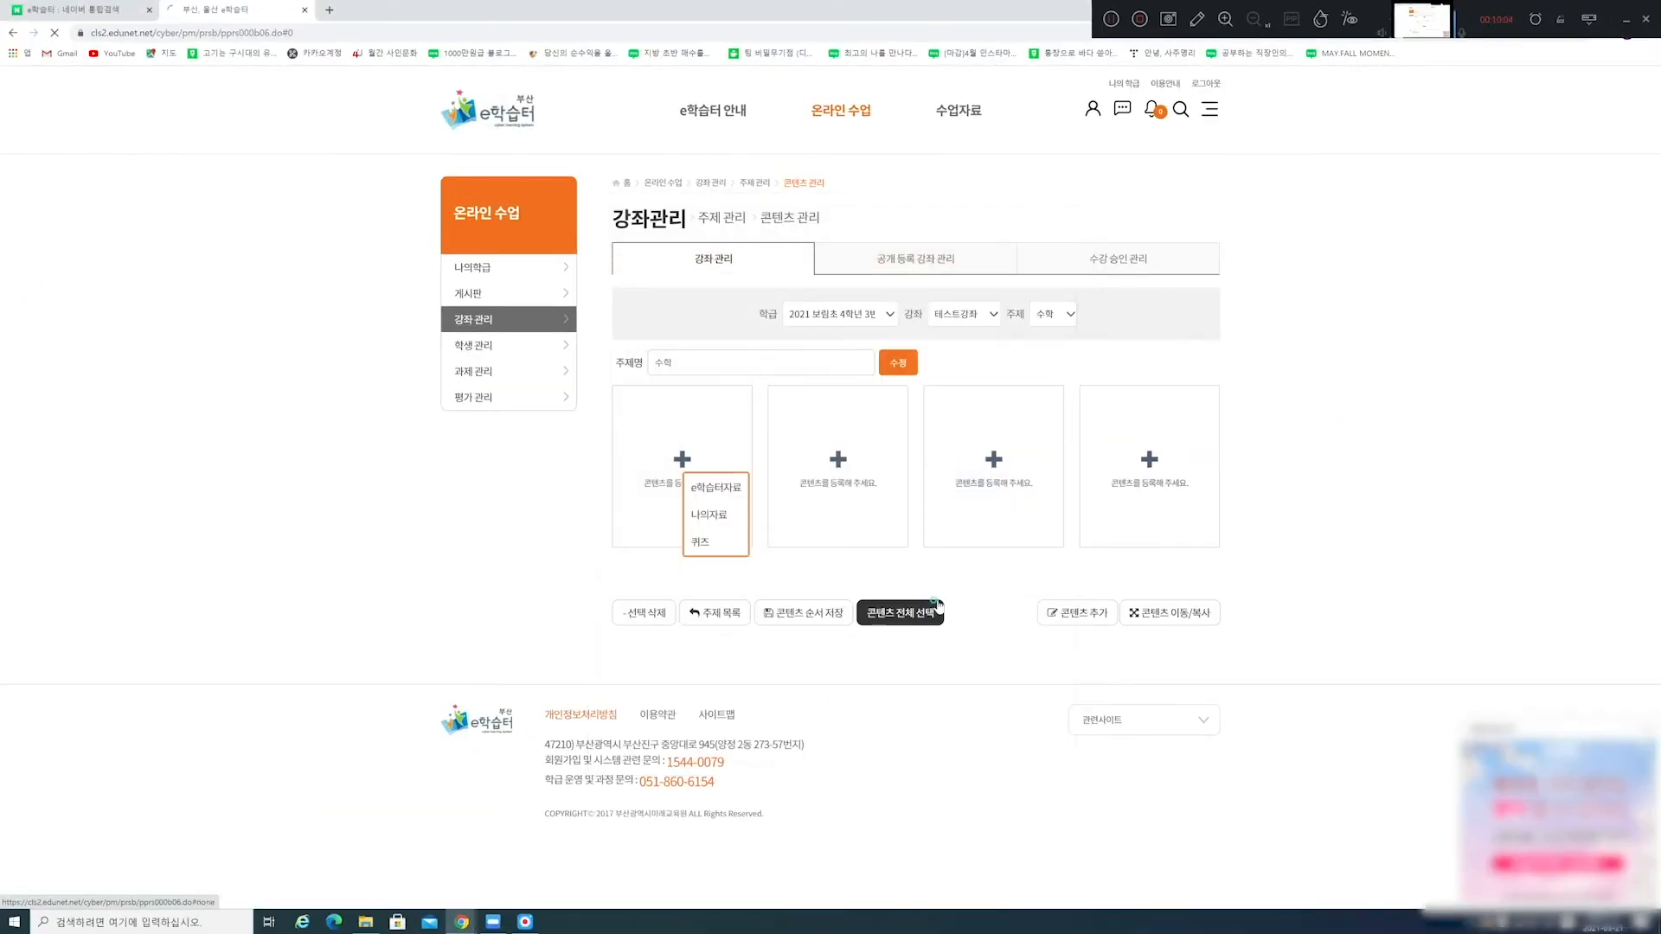
# Start a 퀴즈 in the first content slot of the 수학 topic, set its type to 문제은행 and open the question bank.
pyautogui.click(701, 468)
pyautogui.click(728, 540)
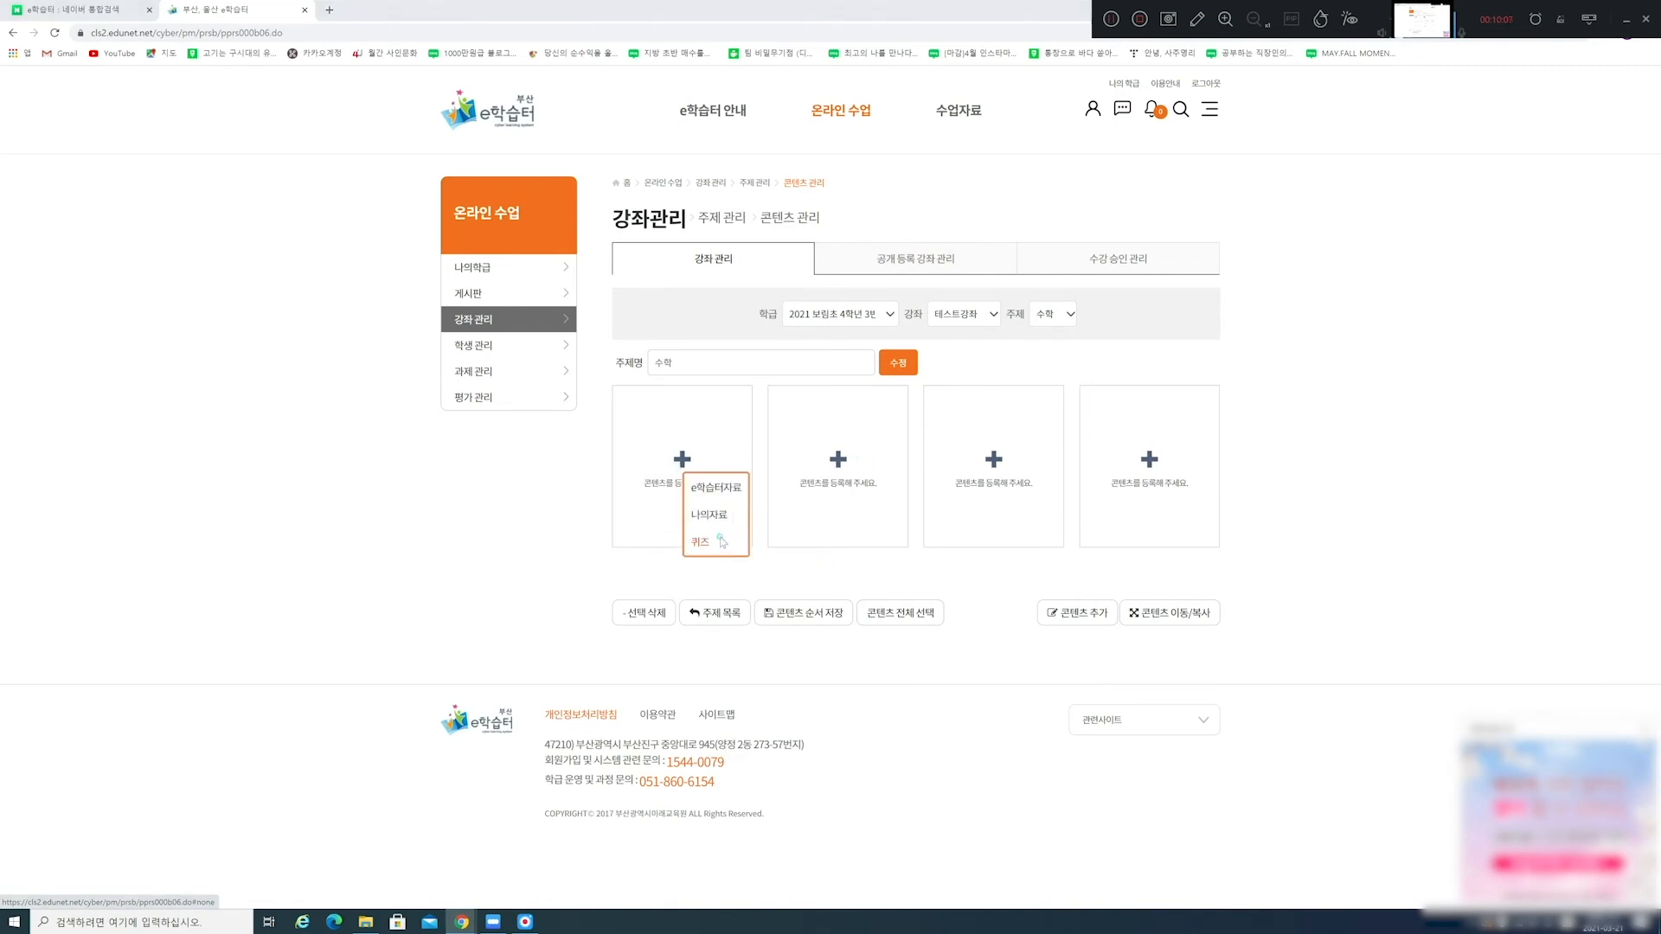
pyautogui.click(723, 344)
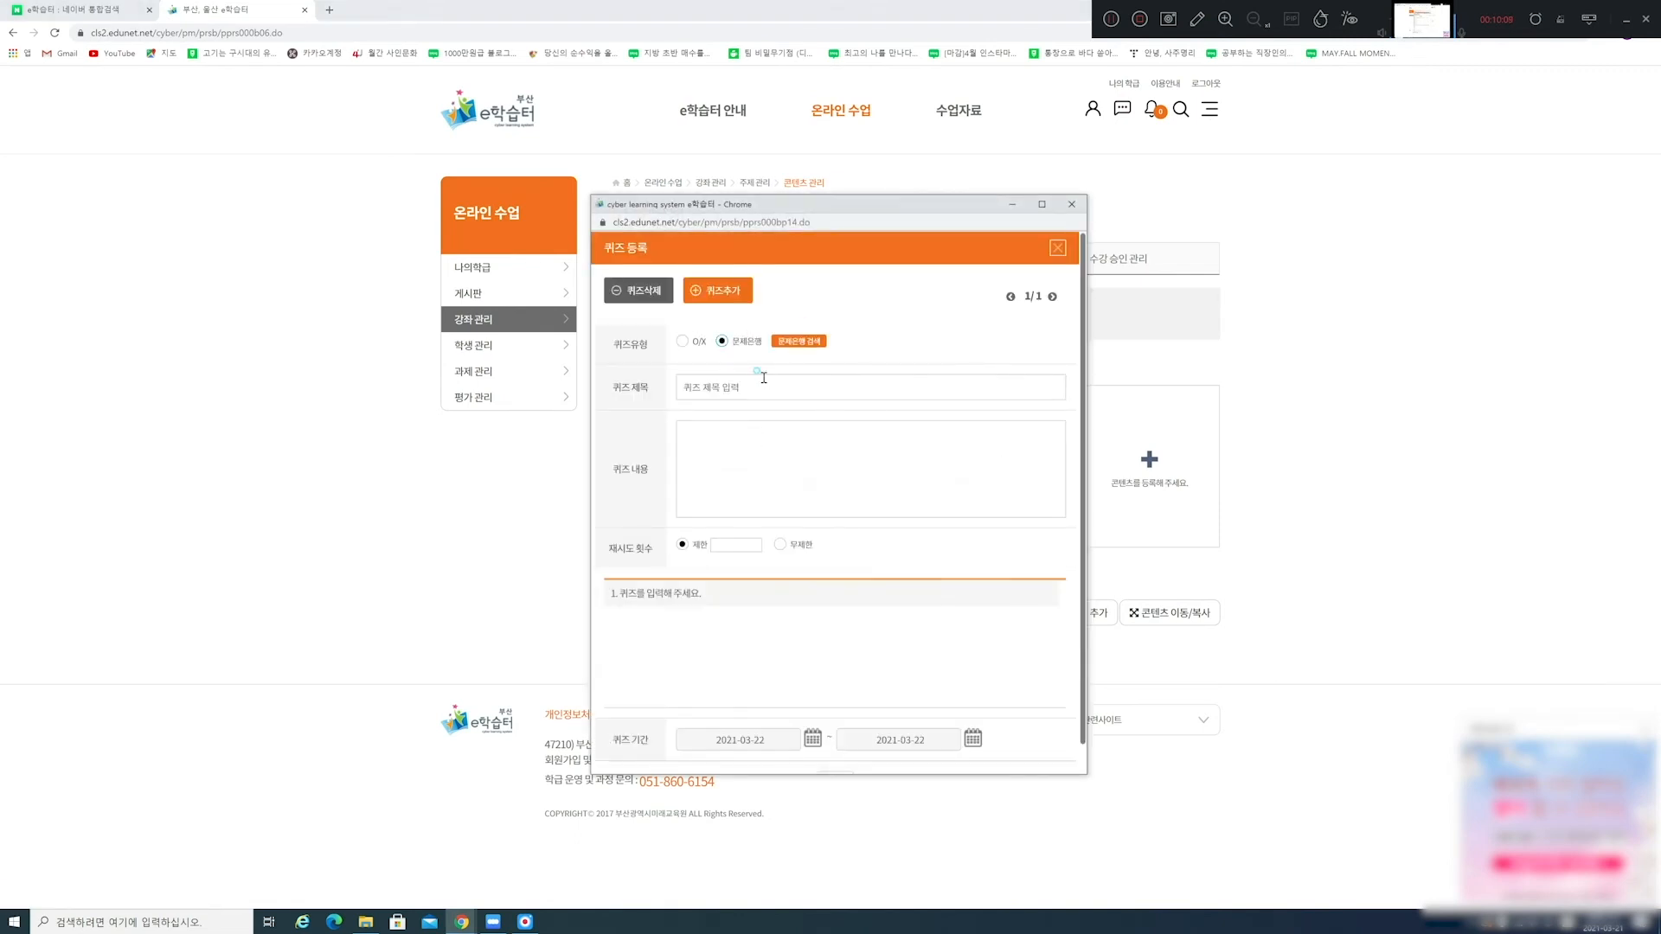
pyautogui.click(796, 356)
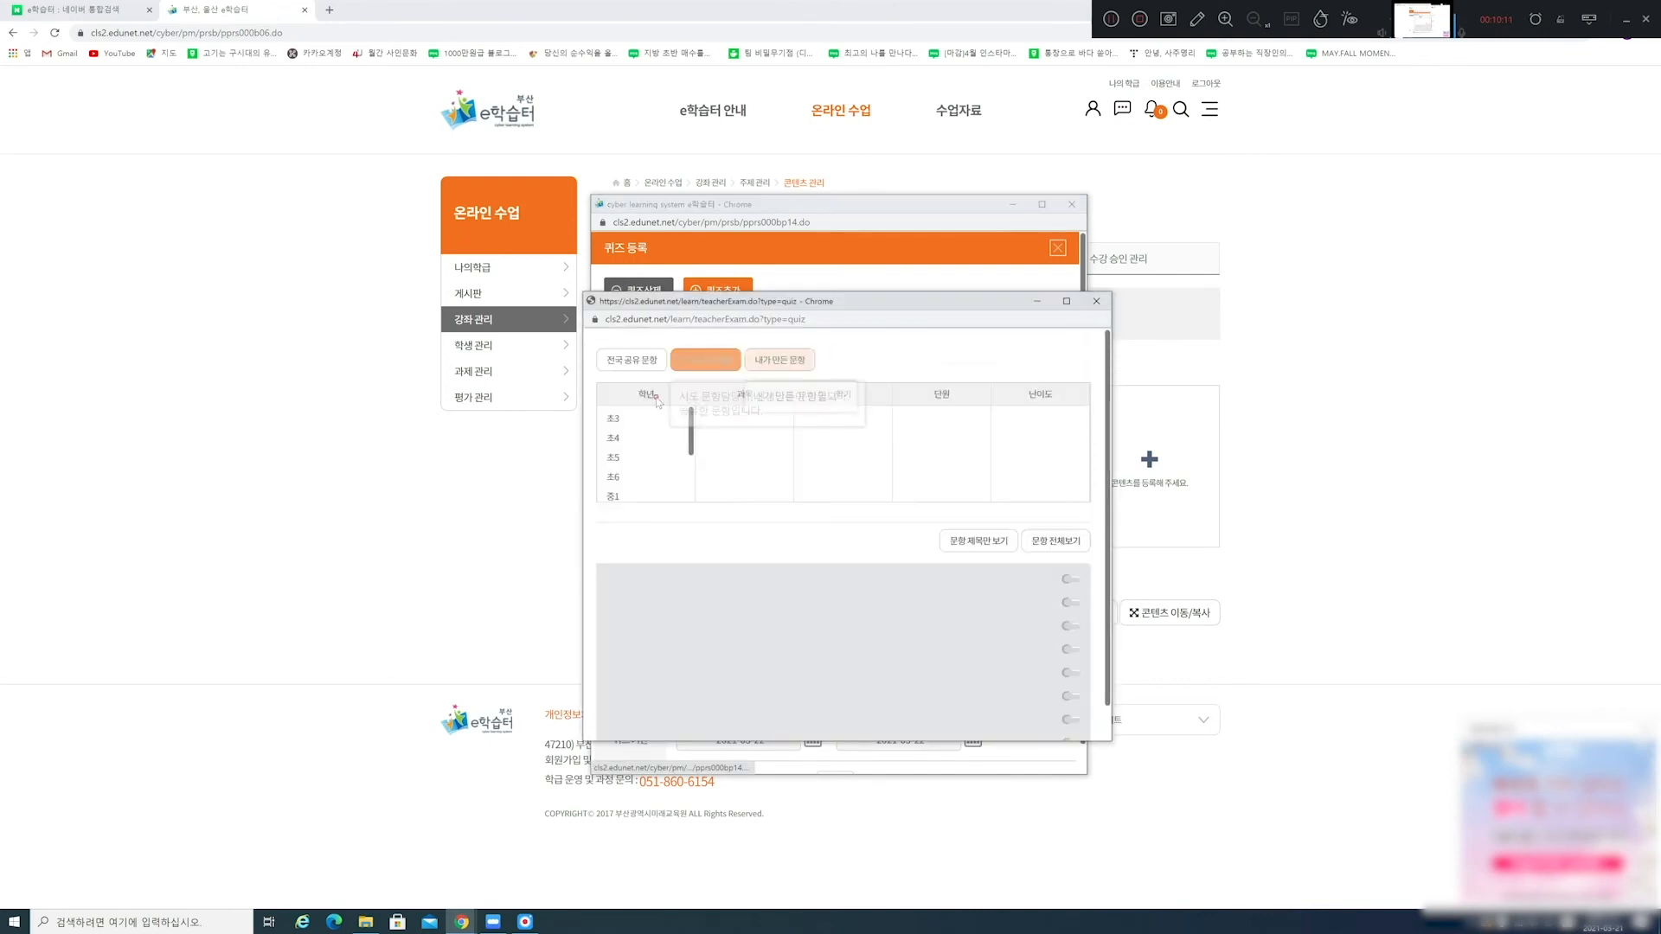
# Filter the question bank by 초4, 수학, 초등수학4-1, unit 1. 큰 수 and difficulty 중간.
pyautogui.click(616, 439)
pyautogui.click(718, 460)
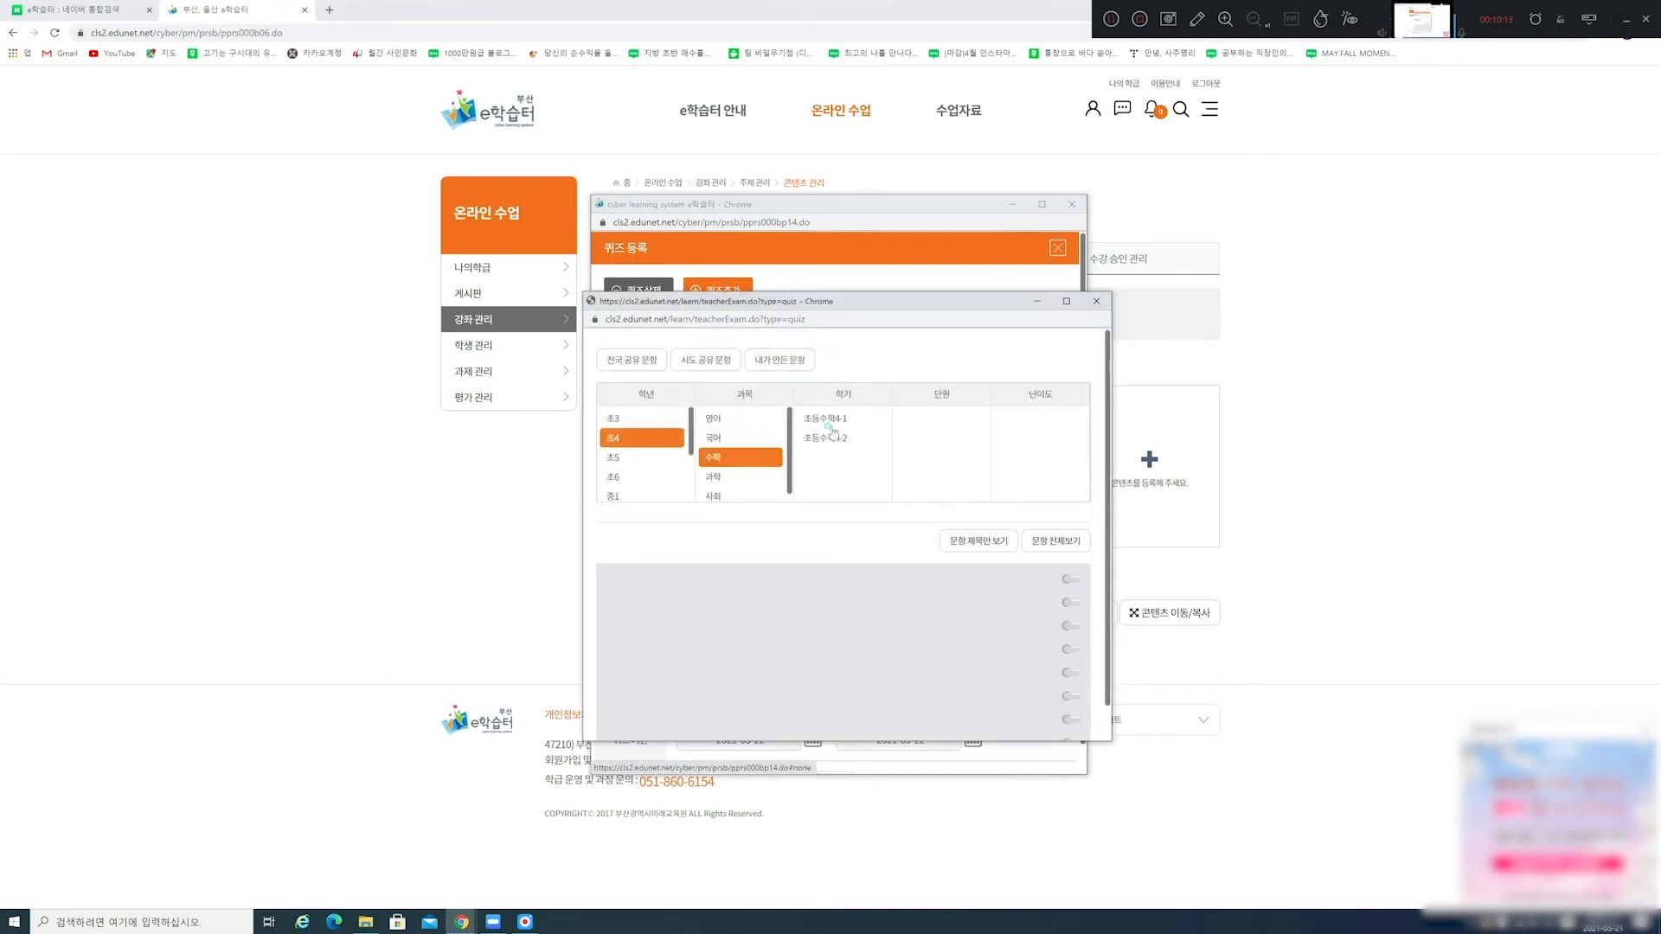
pyautogui.click(832, 423)
pyautogui.click(927, 423)
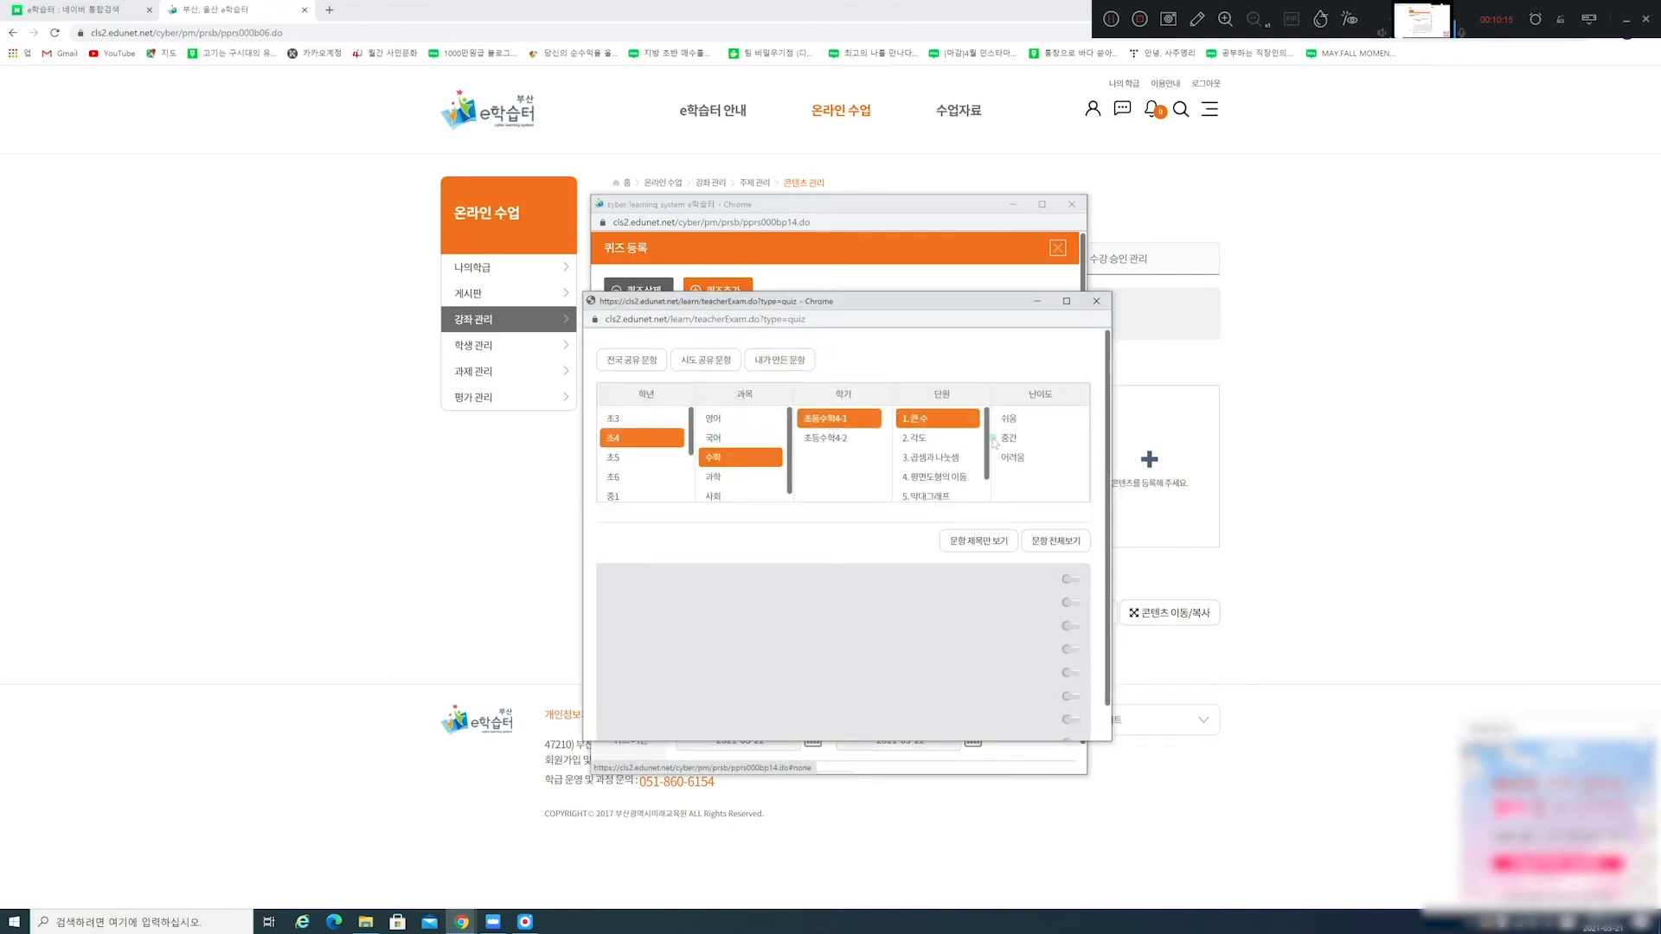
pyautogui.click(1018, 442)
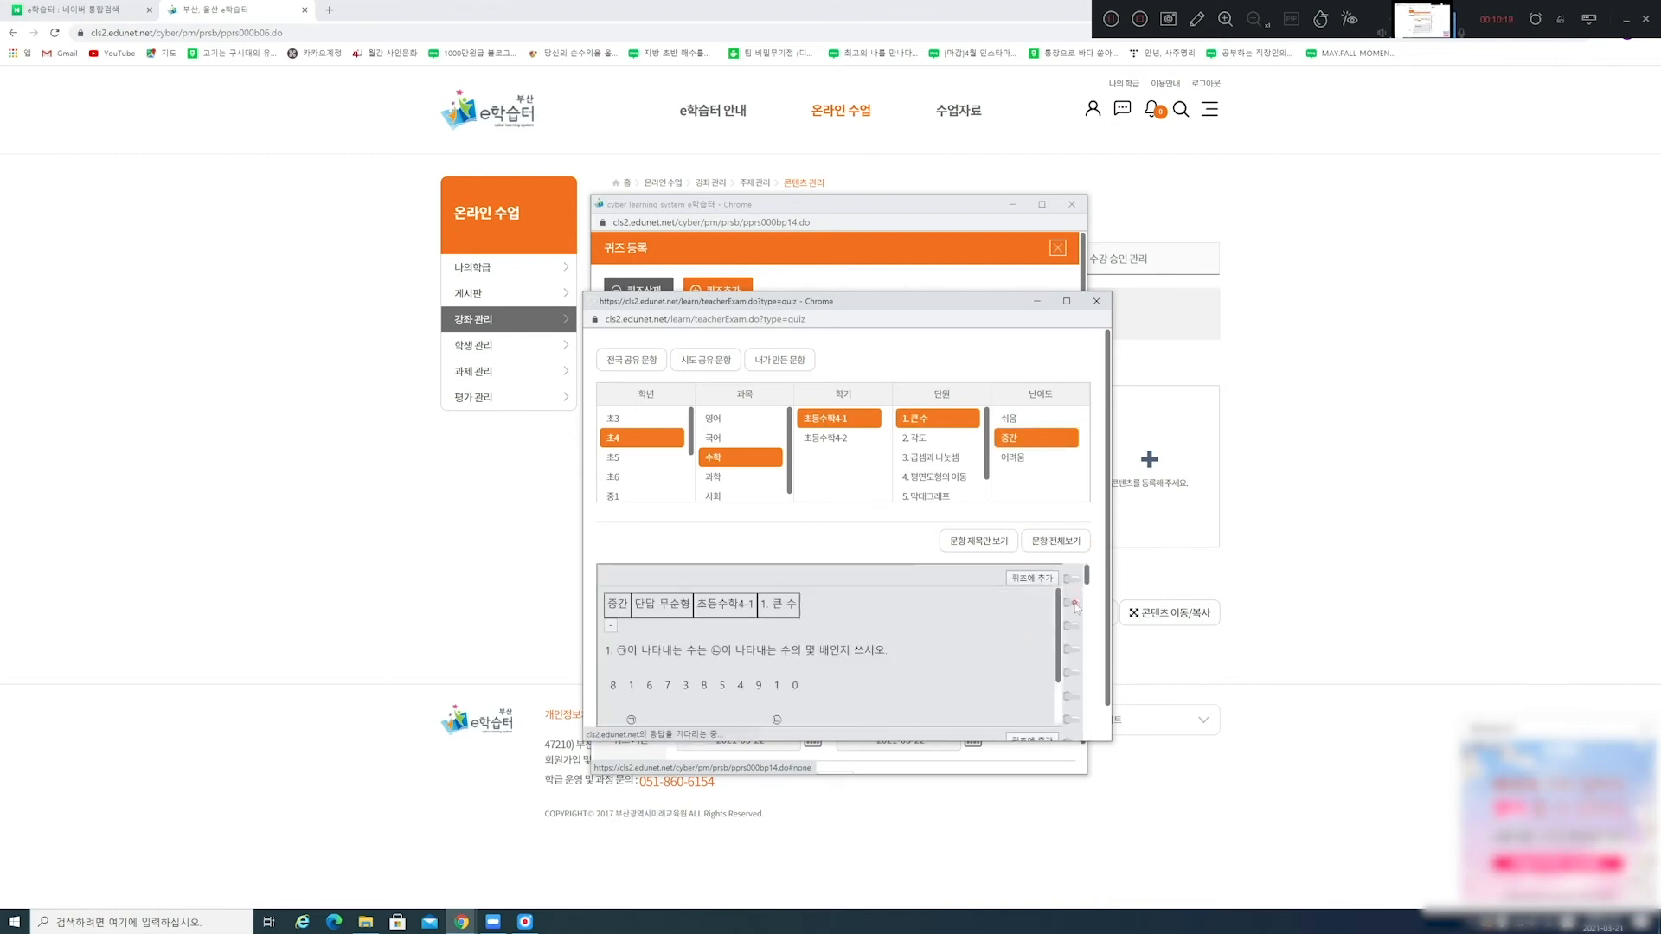
# Add the page 2 question with options 470000 to 174218900 to the quiz, and close the quiz form without registering it.
pyautogui.scroll(-10, 1075, 608)
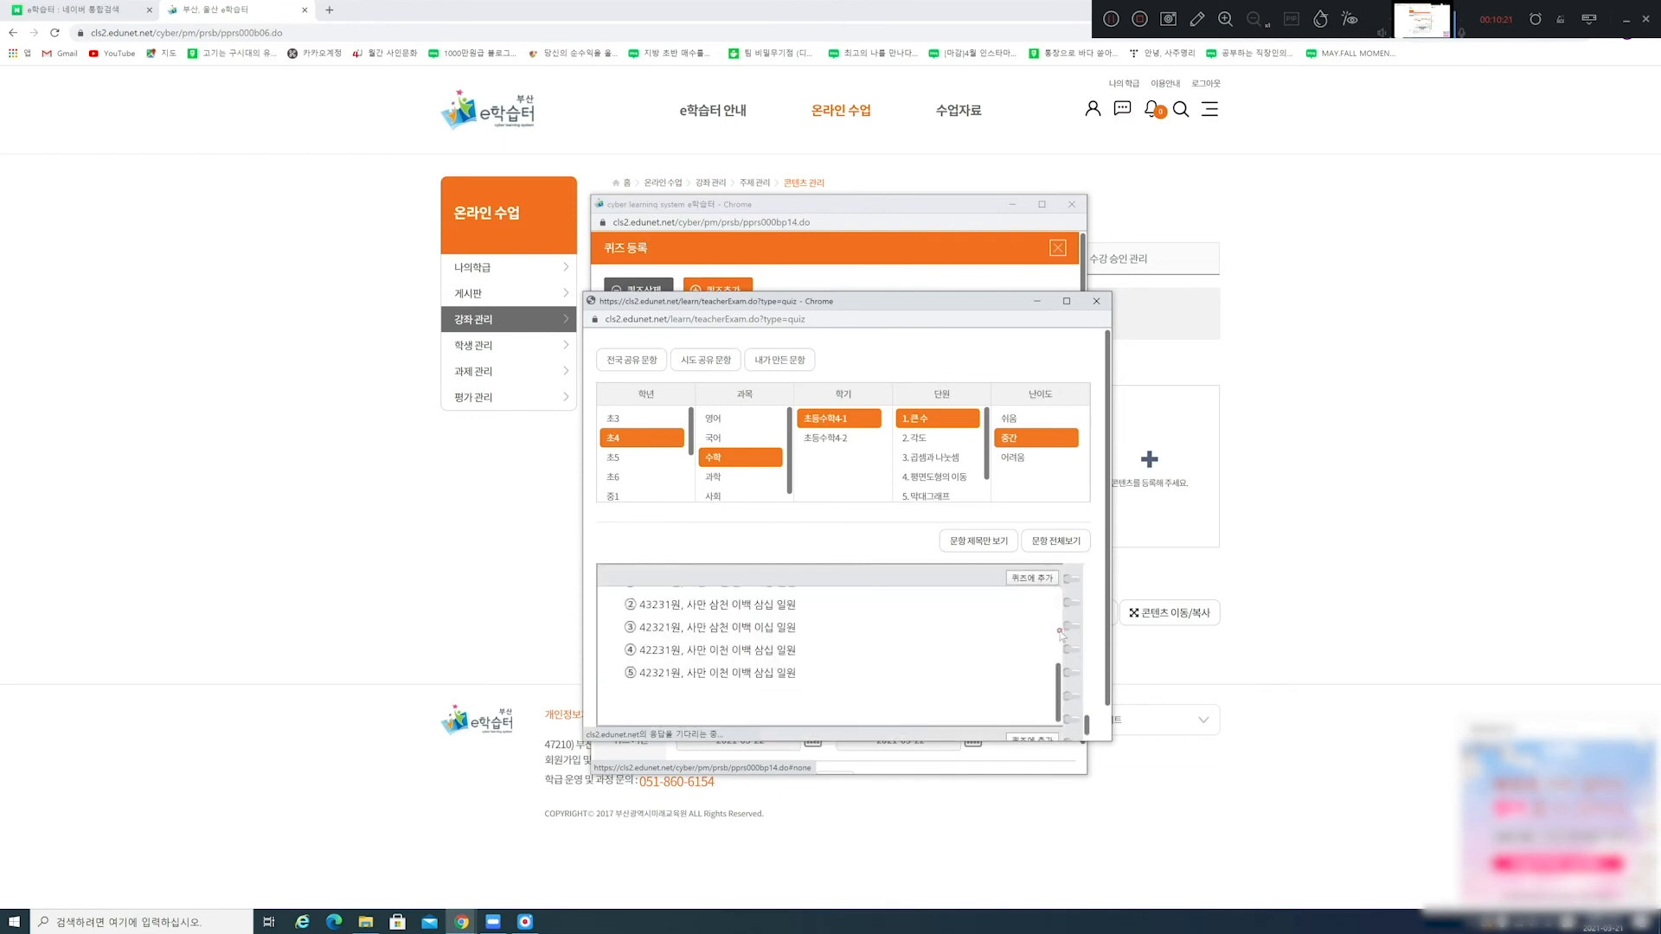
pyautogui.scroll(-4, 1062, 636)
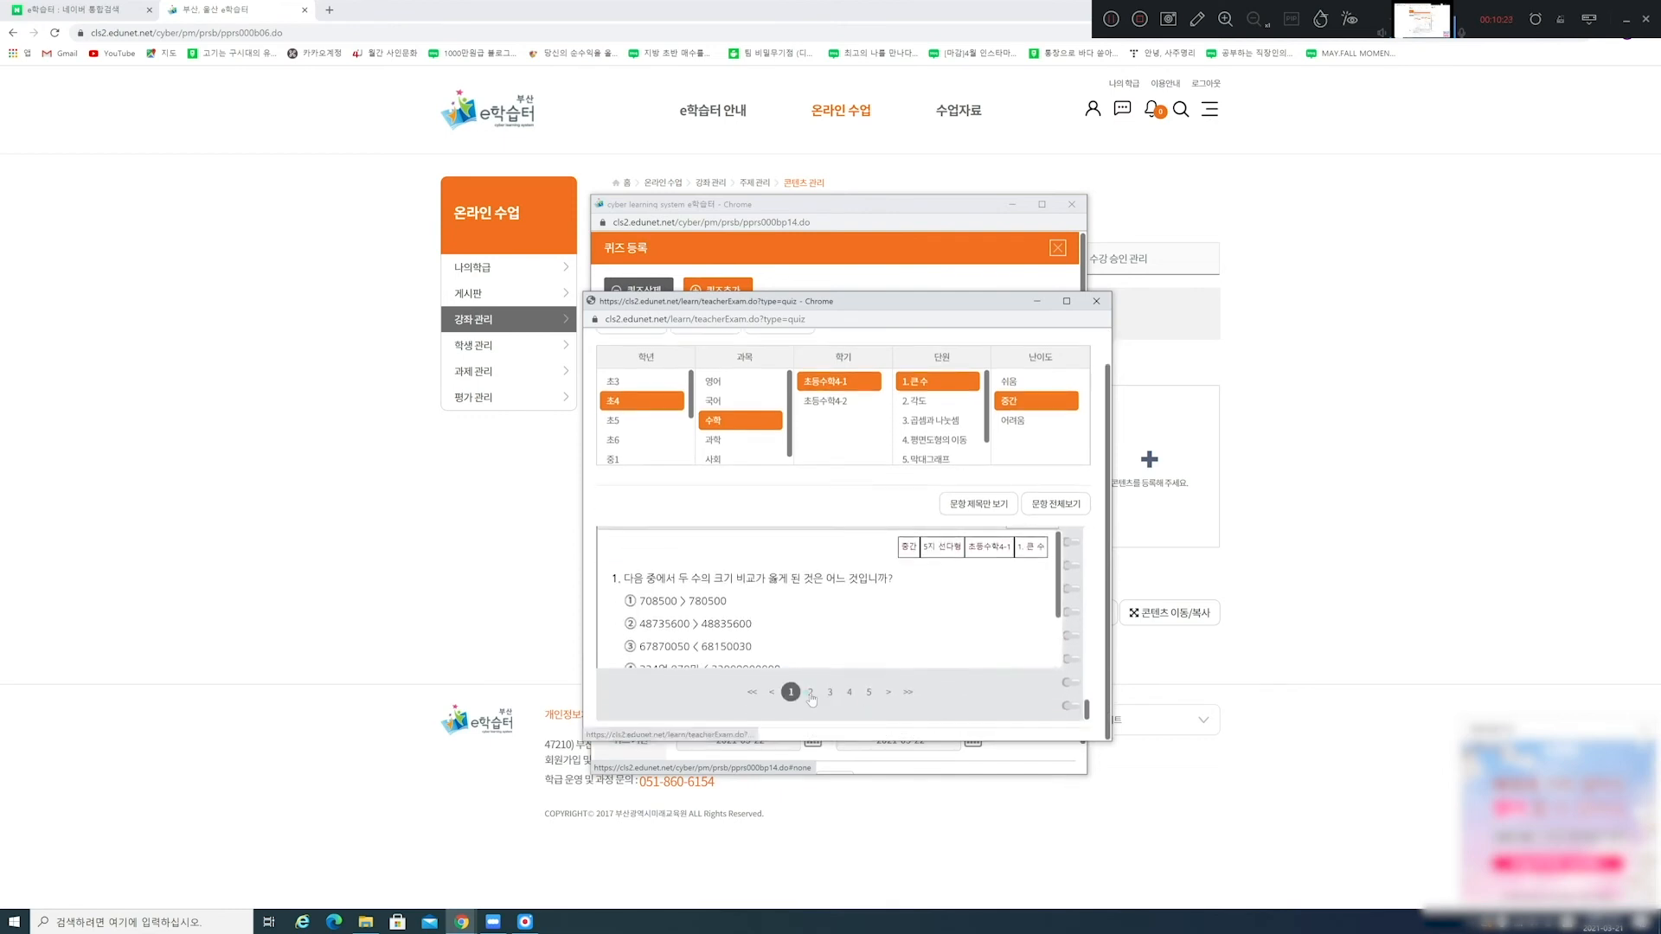
pyautogui.click(810, 695)
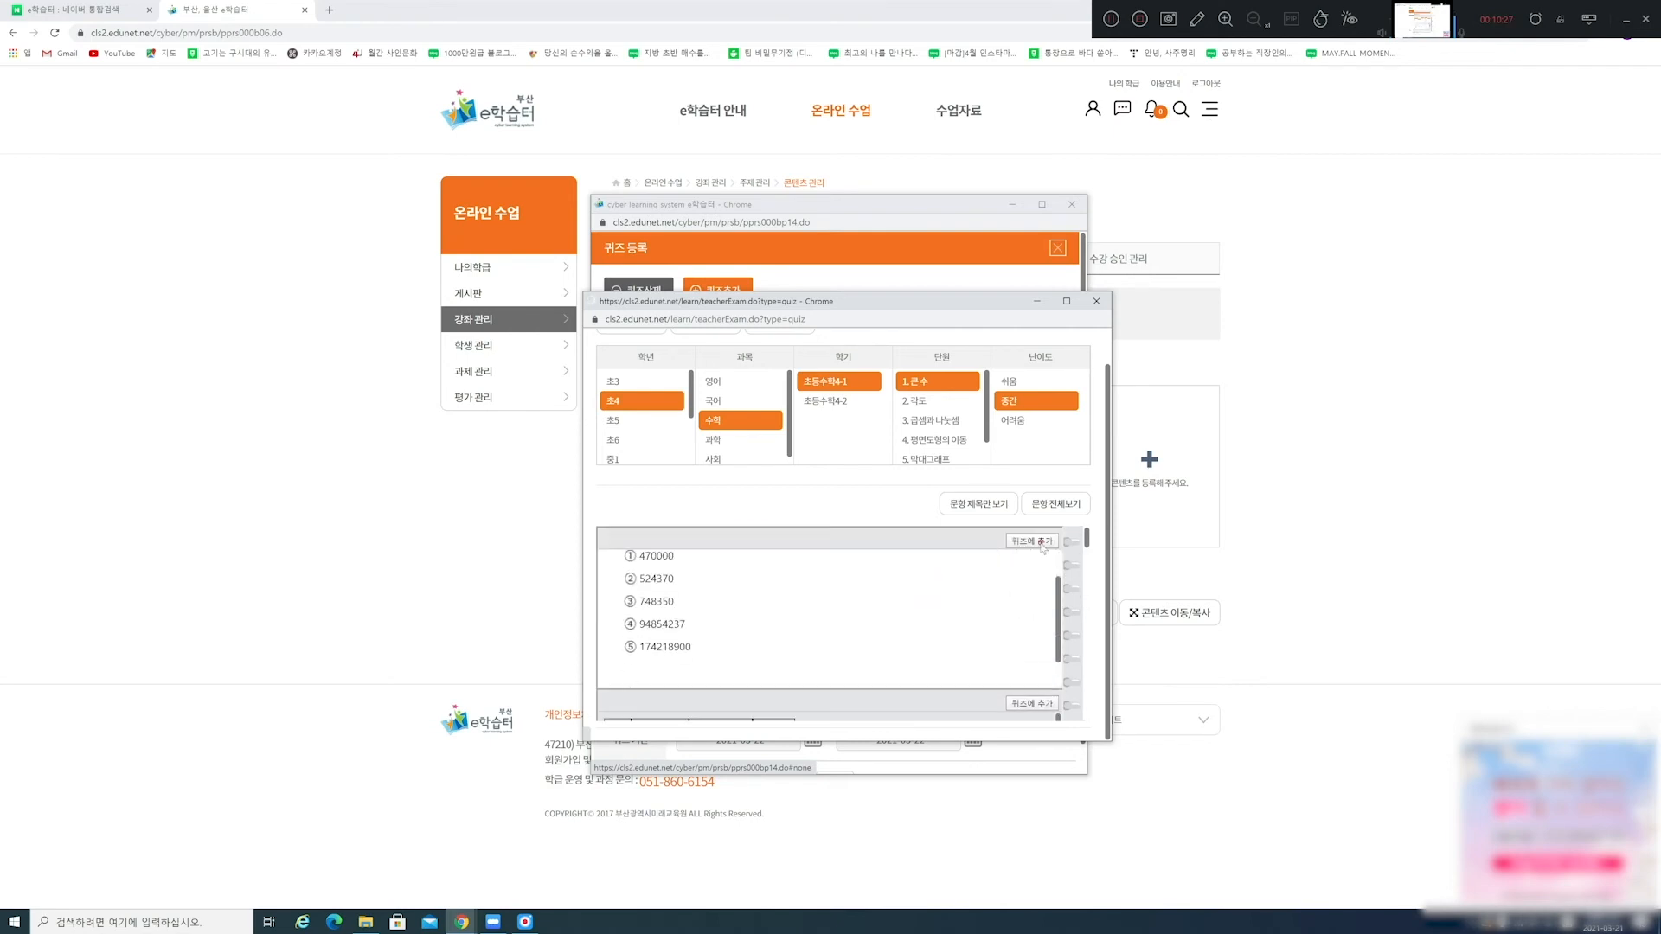
pyautogui.click(1042, 545)
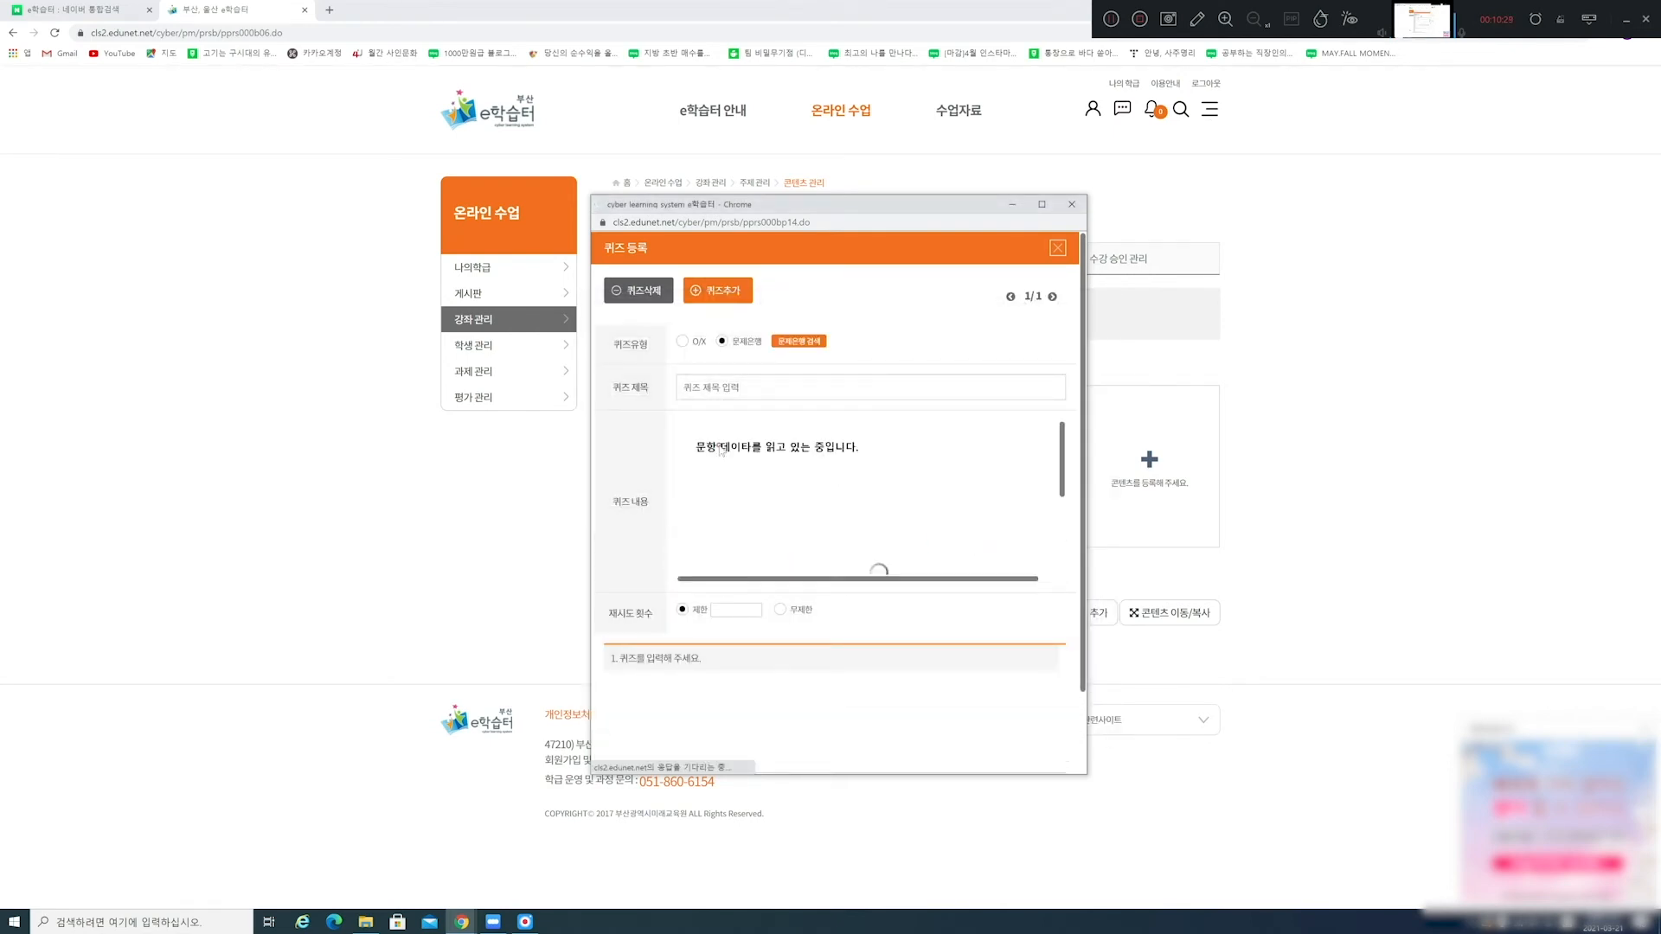
pyautogui.scroll(-2, 861, 463)
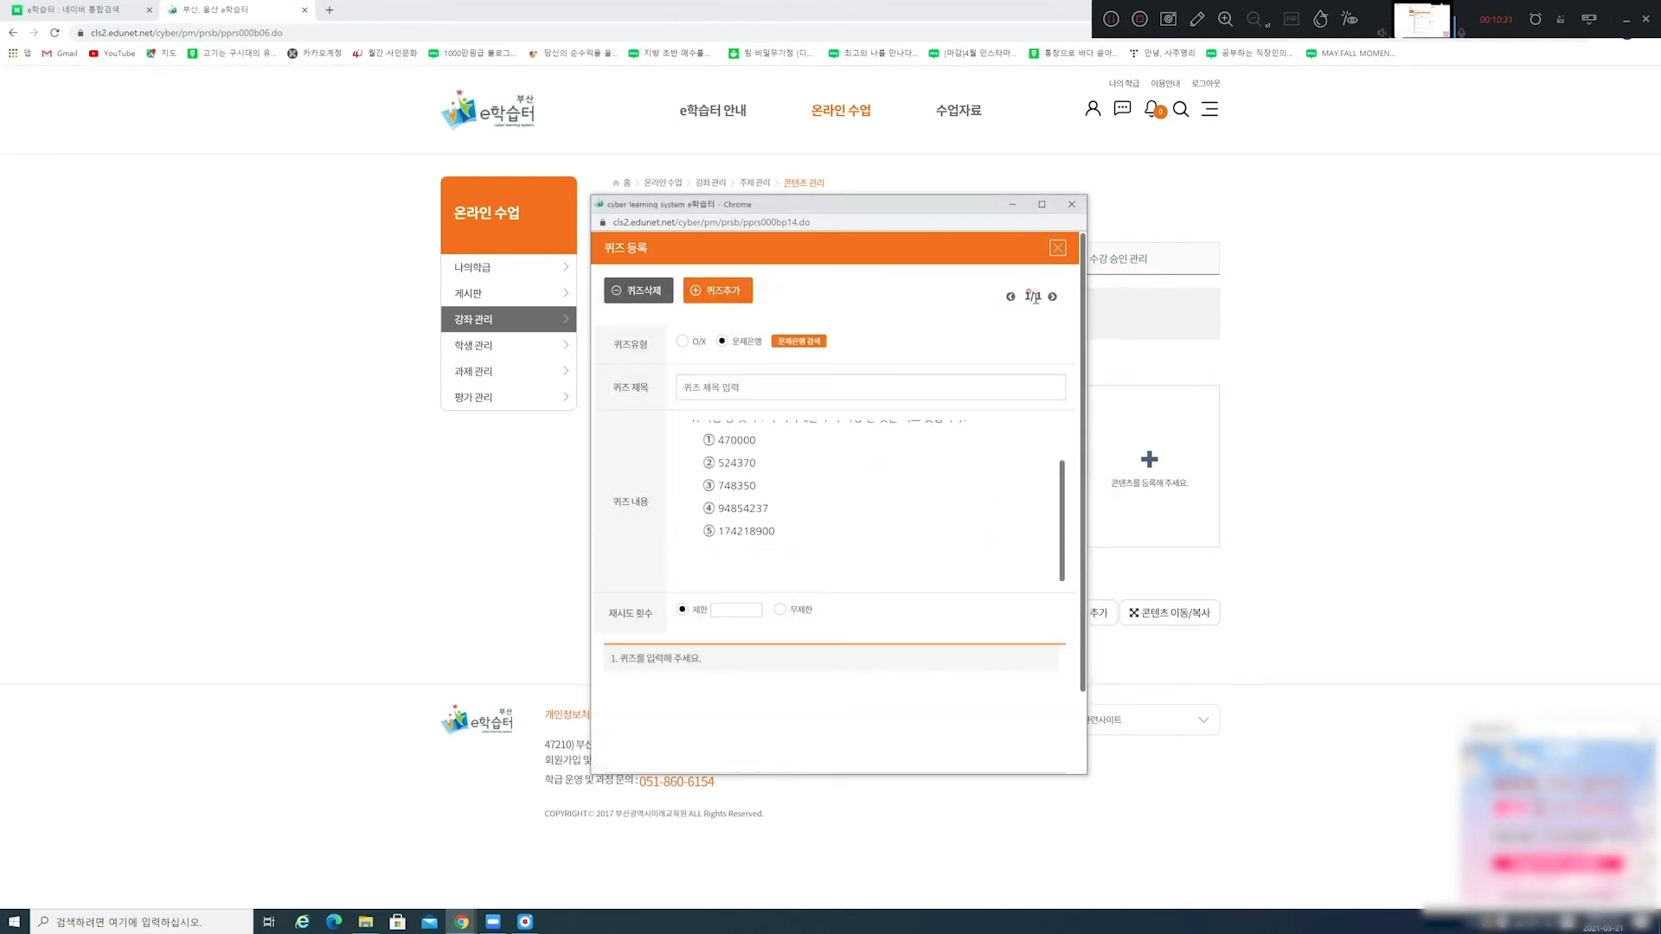
pyautogui.click(1072, 206)
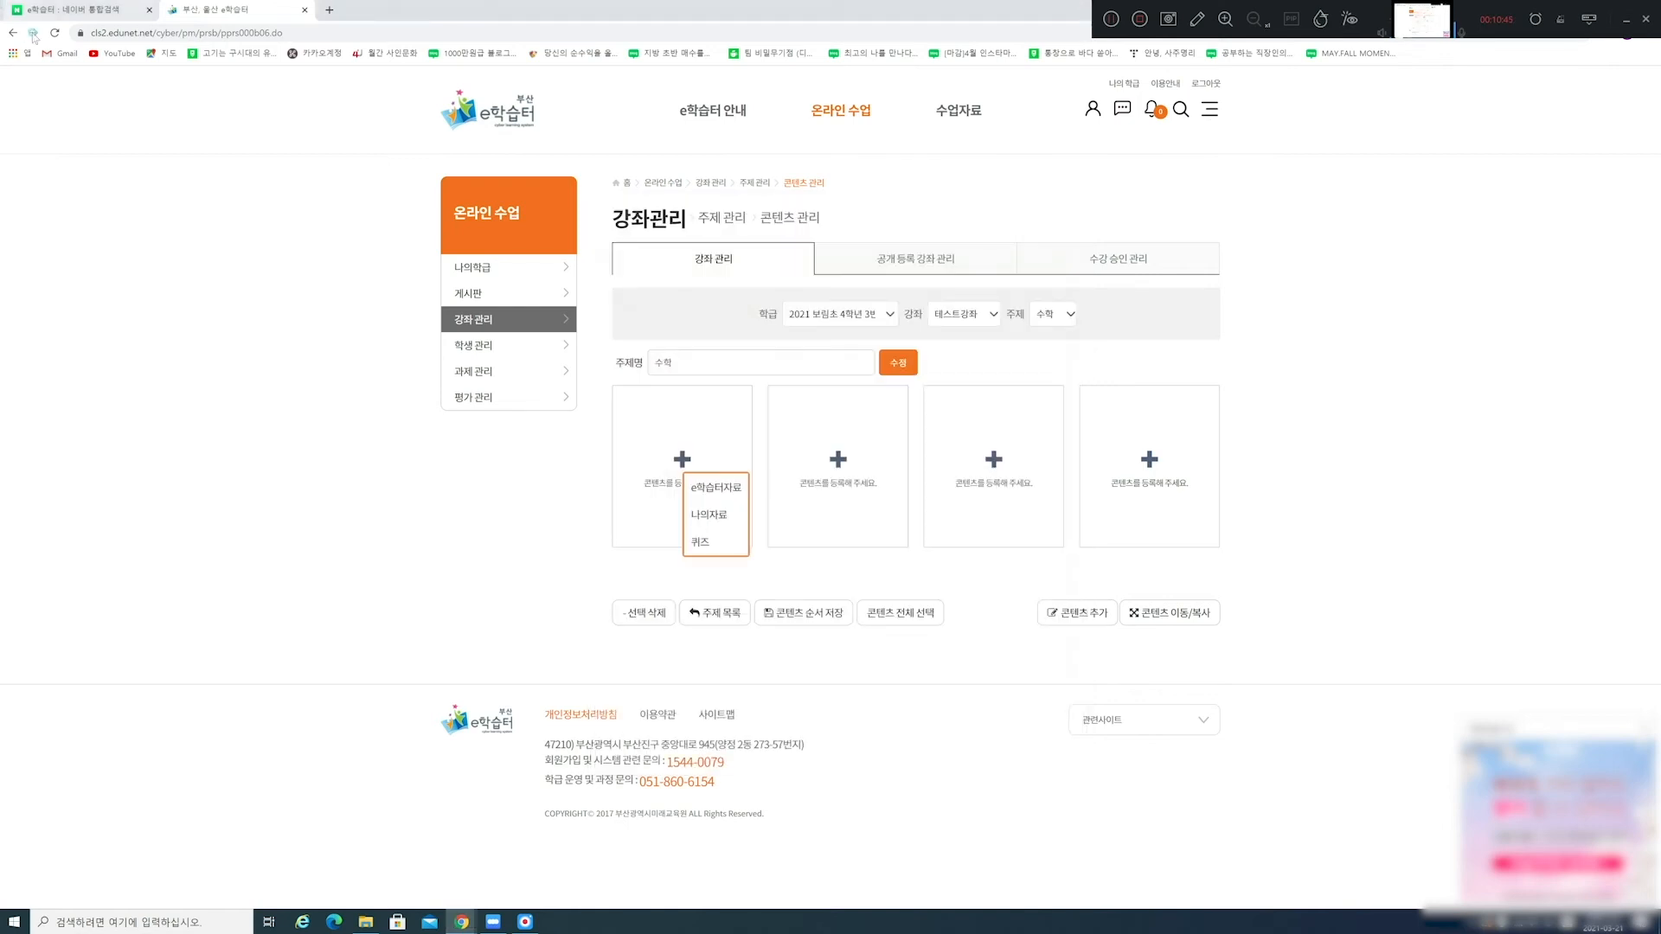
# From the topic list, start a 화상수업 registration titled 수학 풀이 with the entry date 2021-03-22.
pyautogui.click(719, 615)
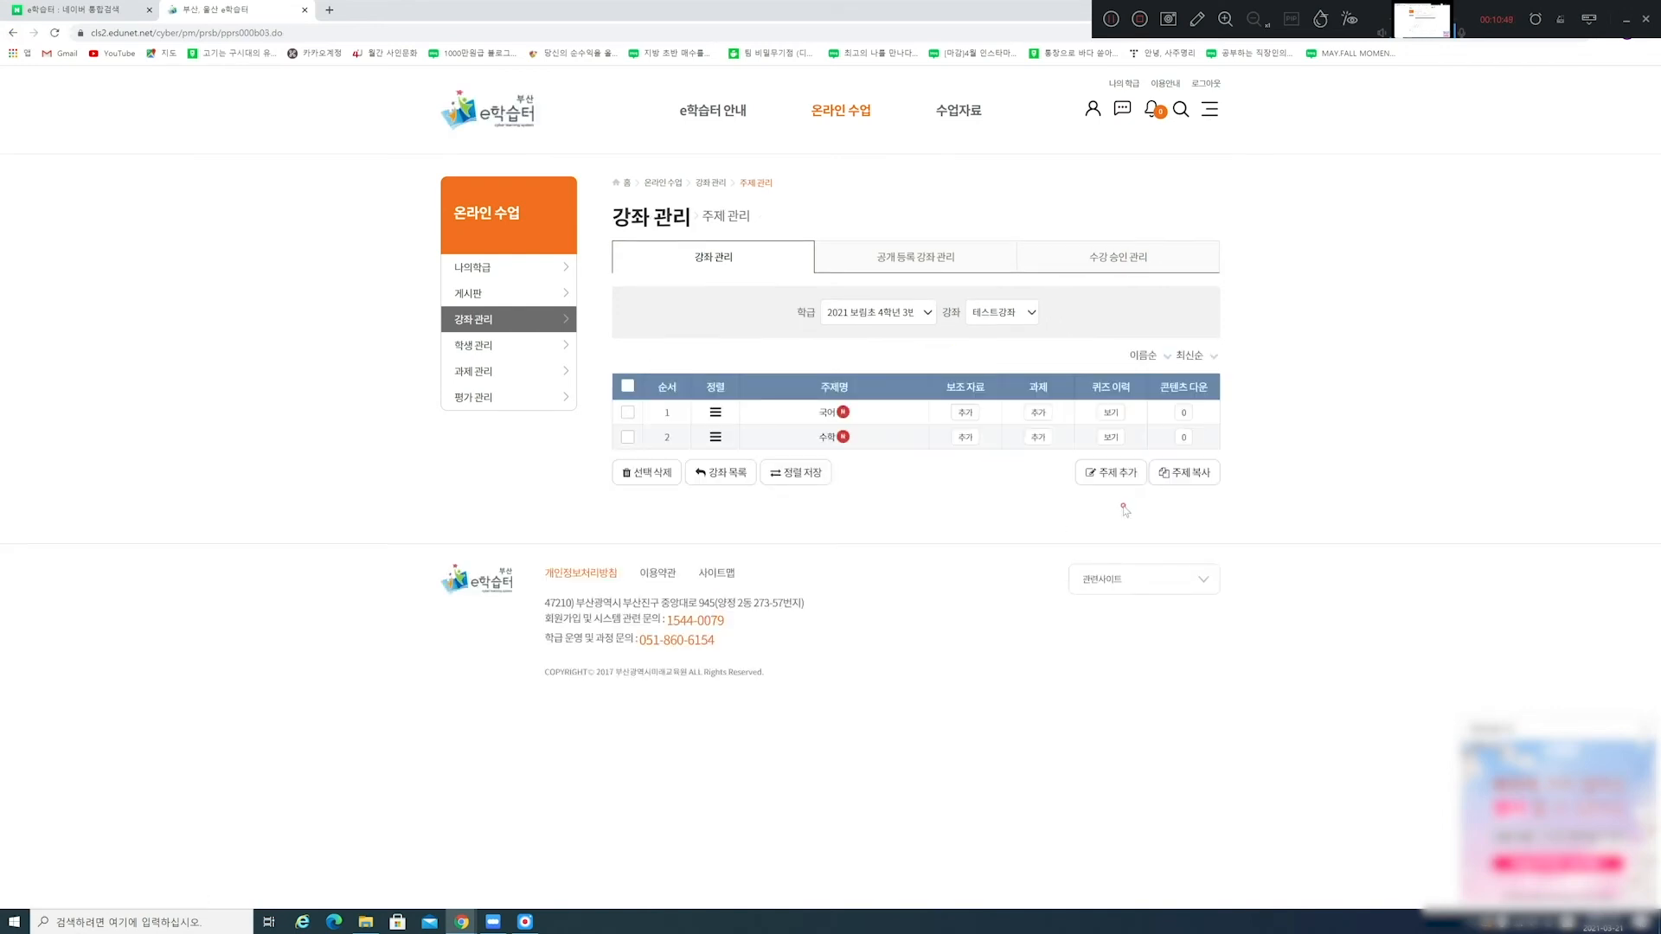
pyautogui.click(1122, 476)
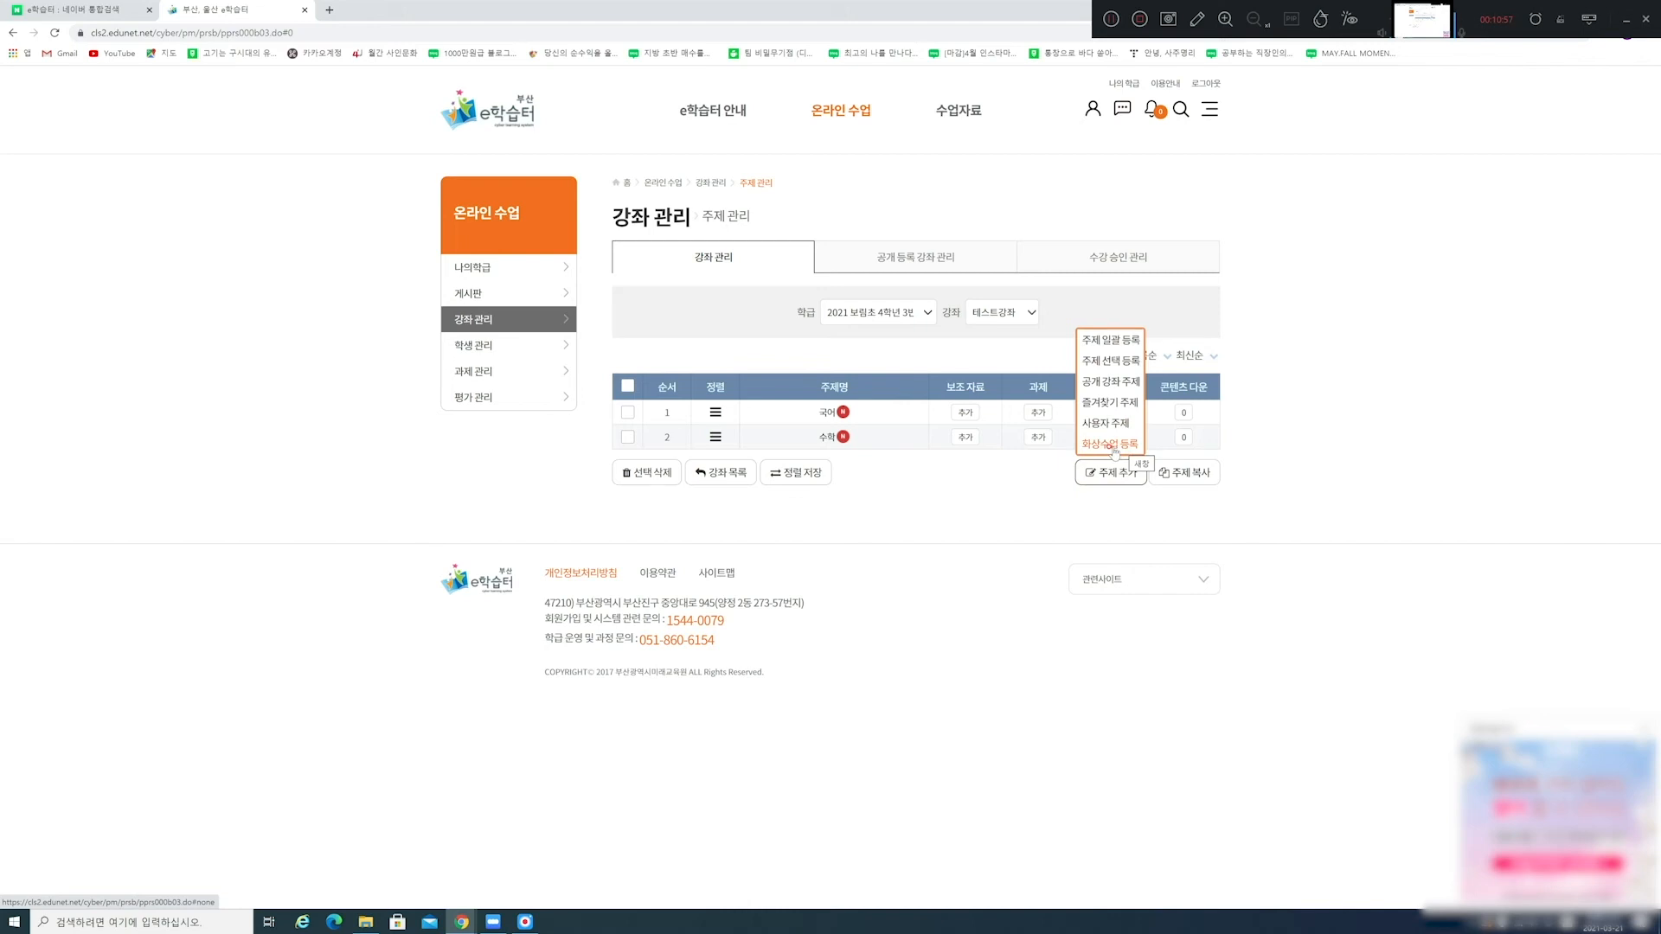
pyautogui.click(1112, 444)
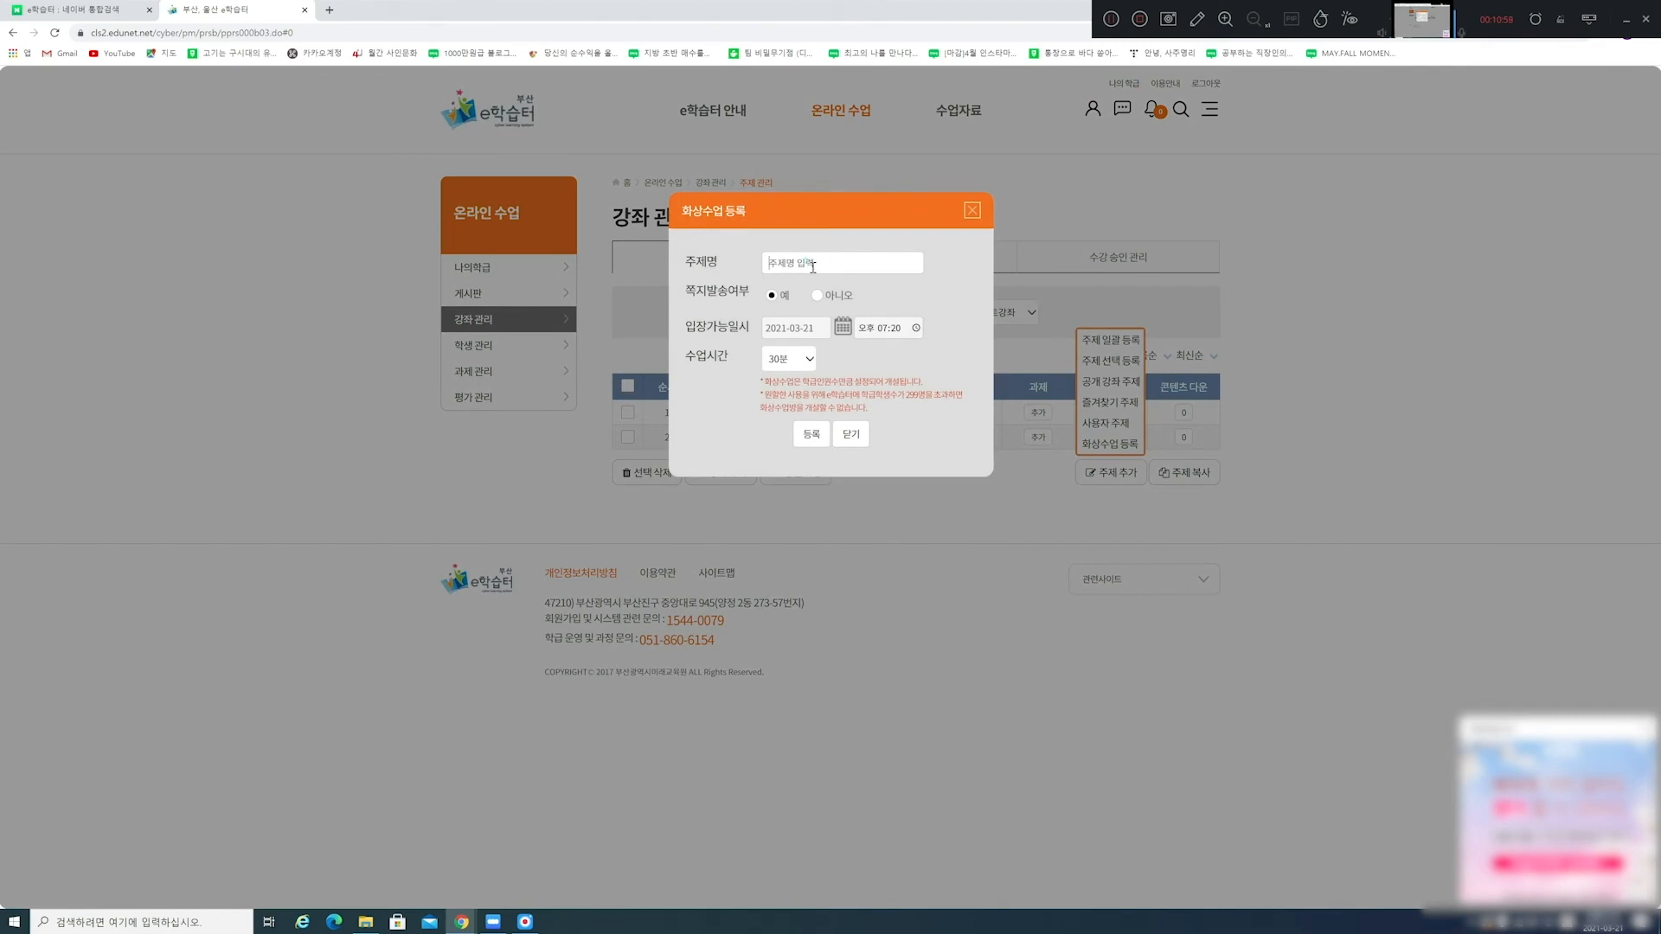
pyautogui.write('수헤')
pyautogui.click(843, 327)
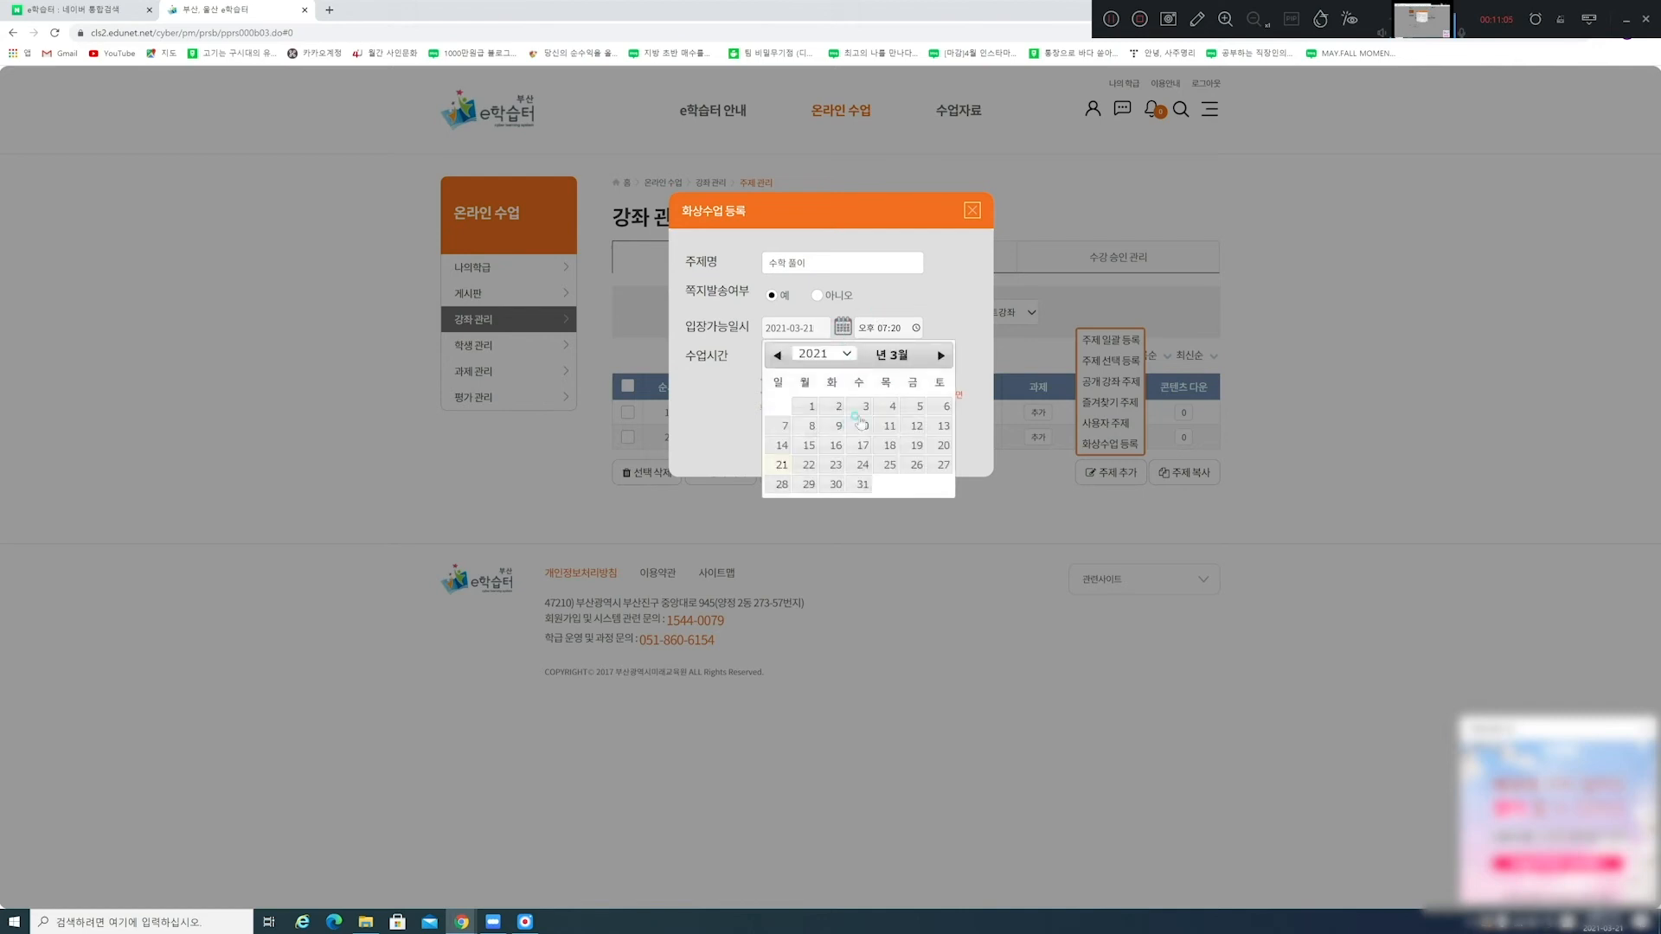
pyautogui.click(809, 466)
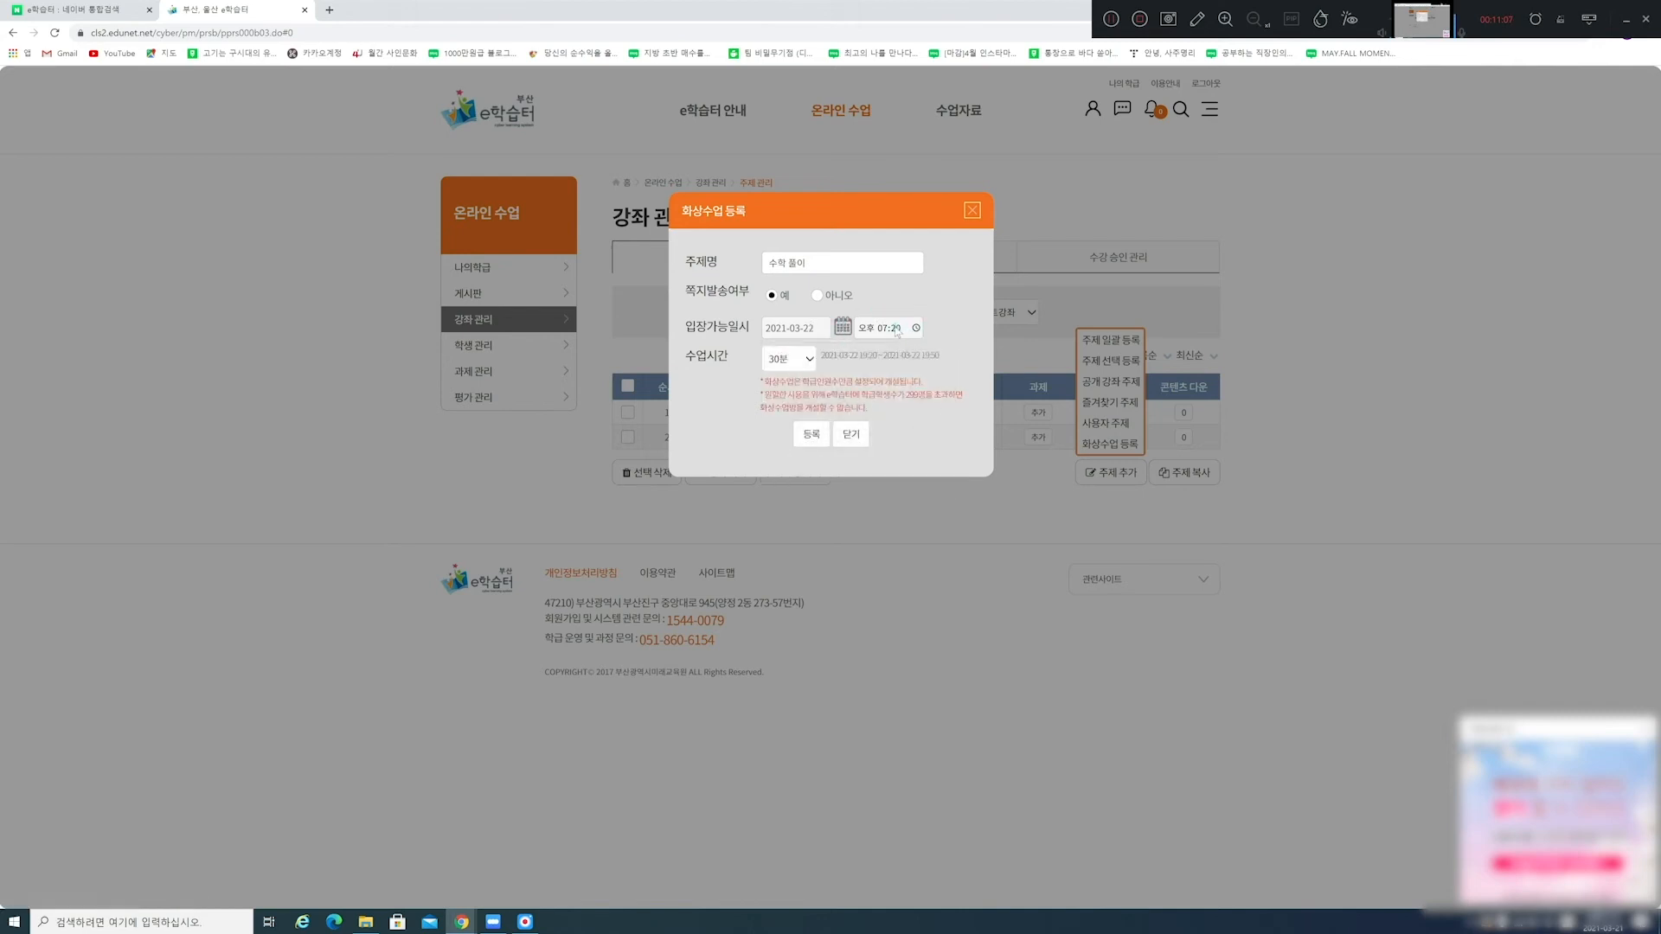
# Set the entry time of the 수학 풀이 video class to 오전 11:00.
pyautogui.click(877, 330)
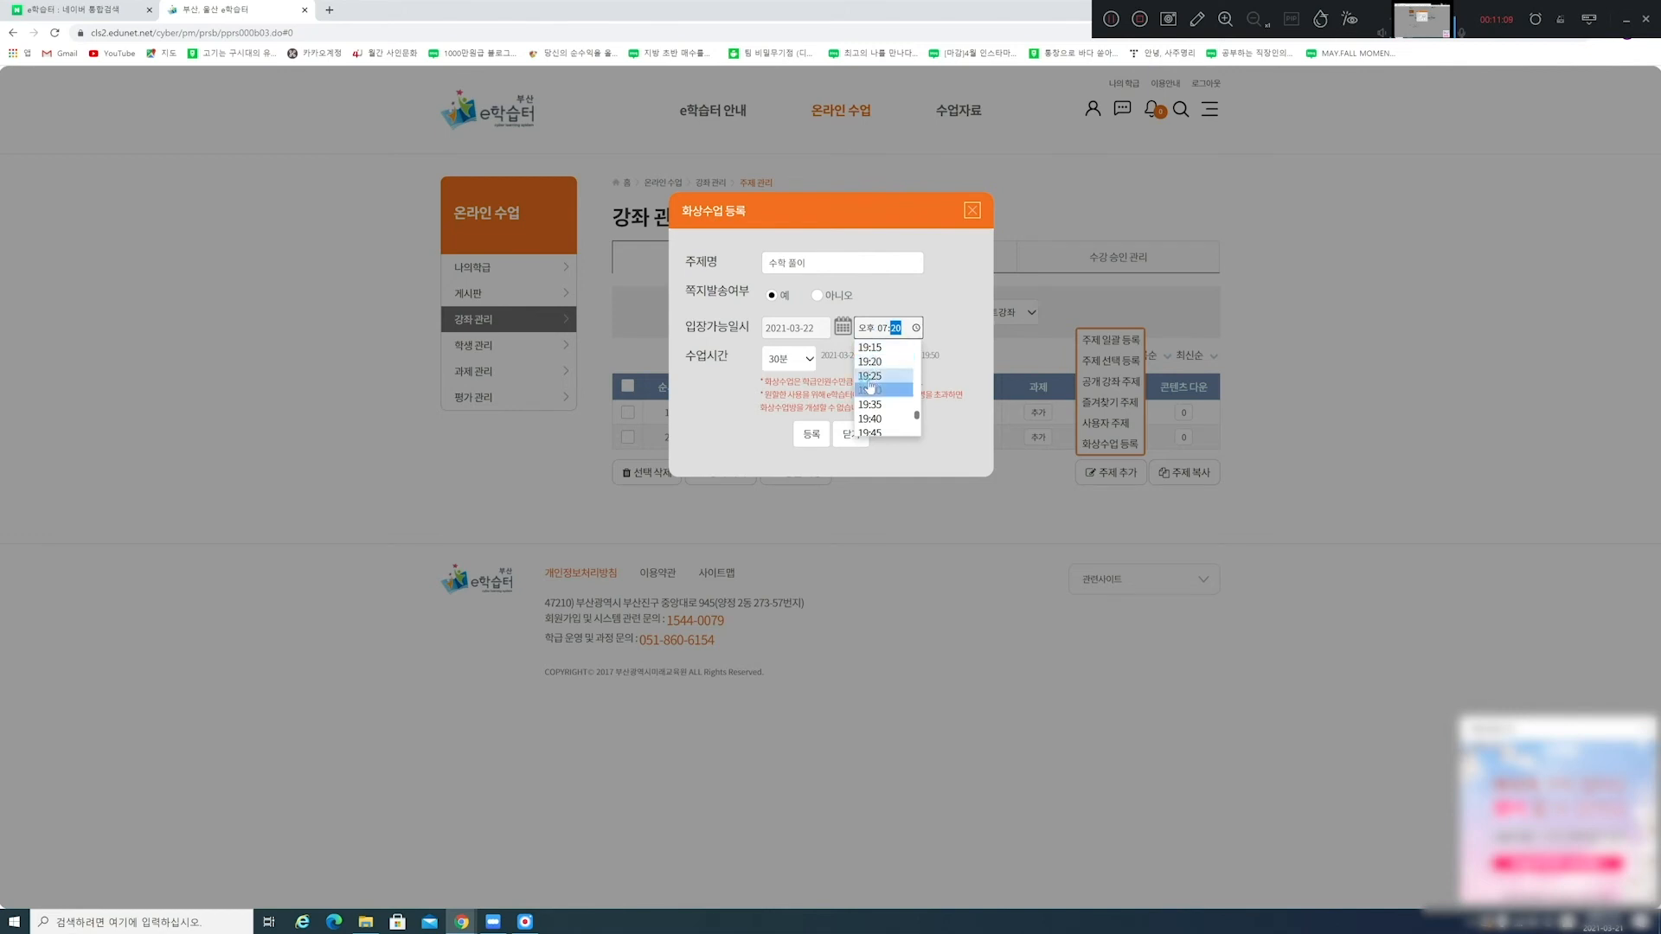
pyautogui.scroll(-3, 868, 398)
pyautogui.scroll(3, 865, 396)
pyautogui.scroll(20, 865, 387)
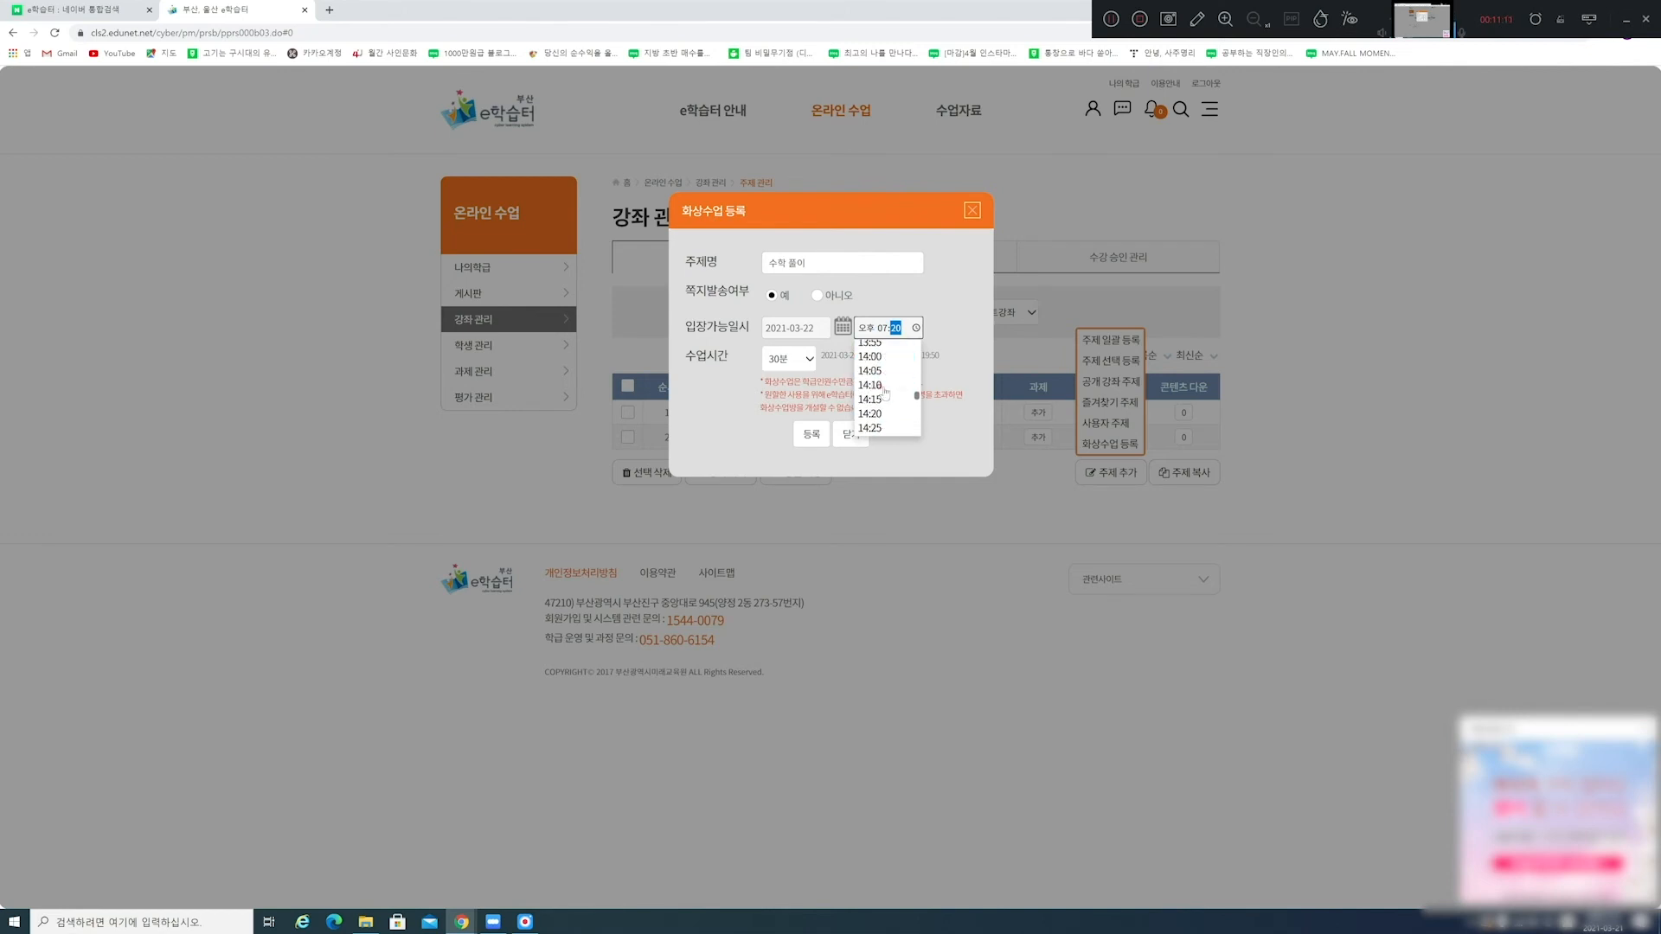
pyautogui.scroll(8, 882, 381)
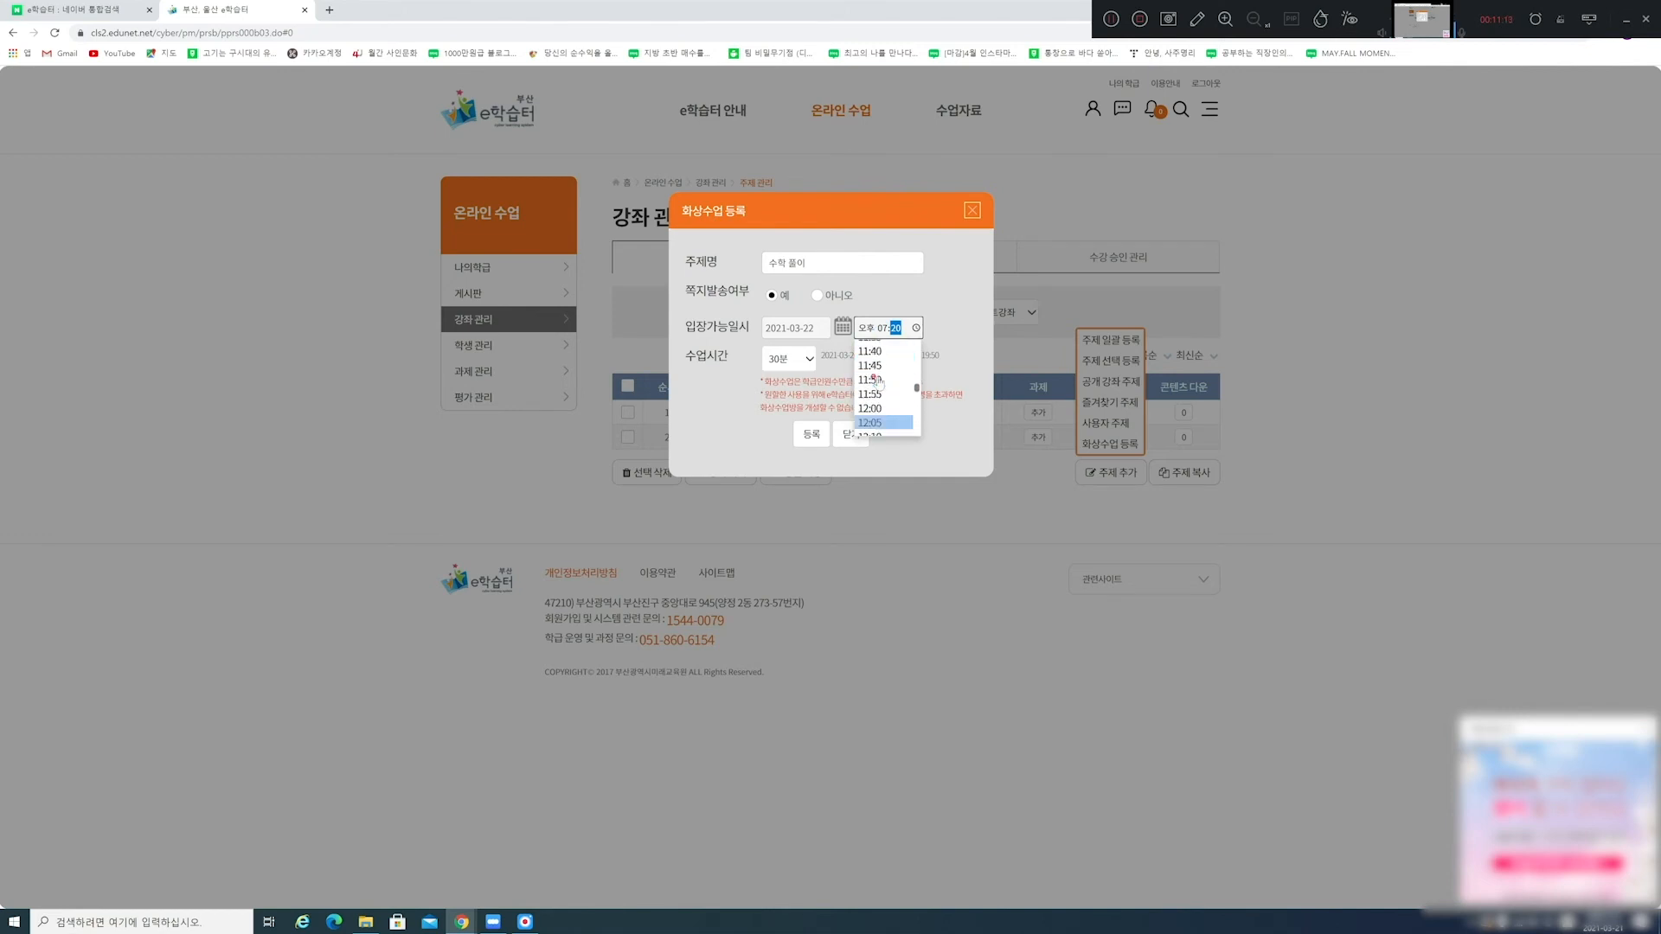
pyautogui.click(882, 362)
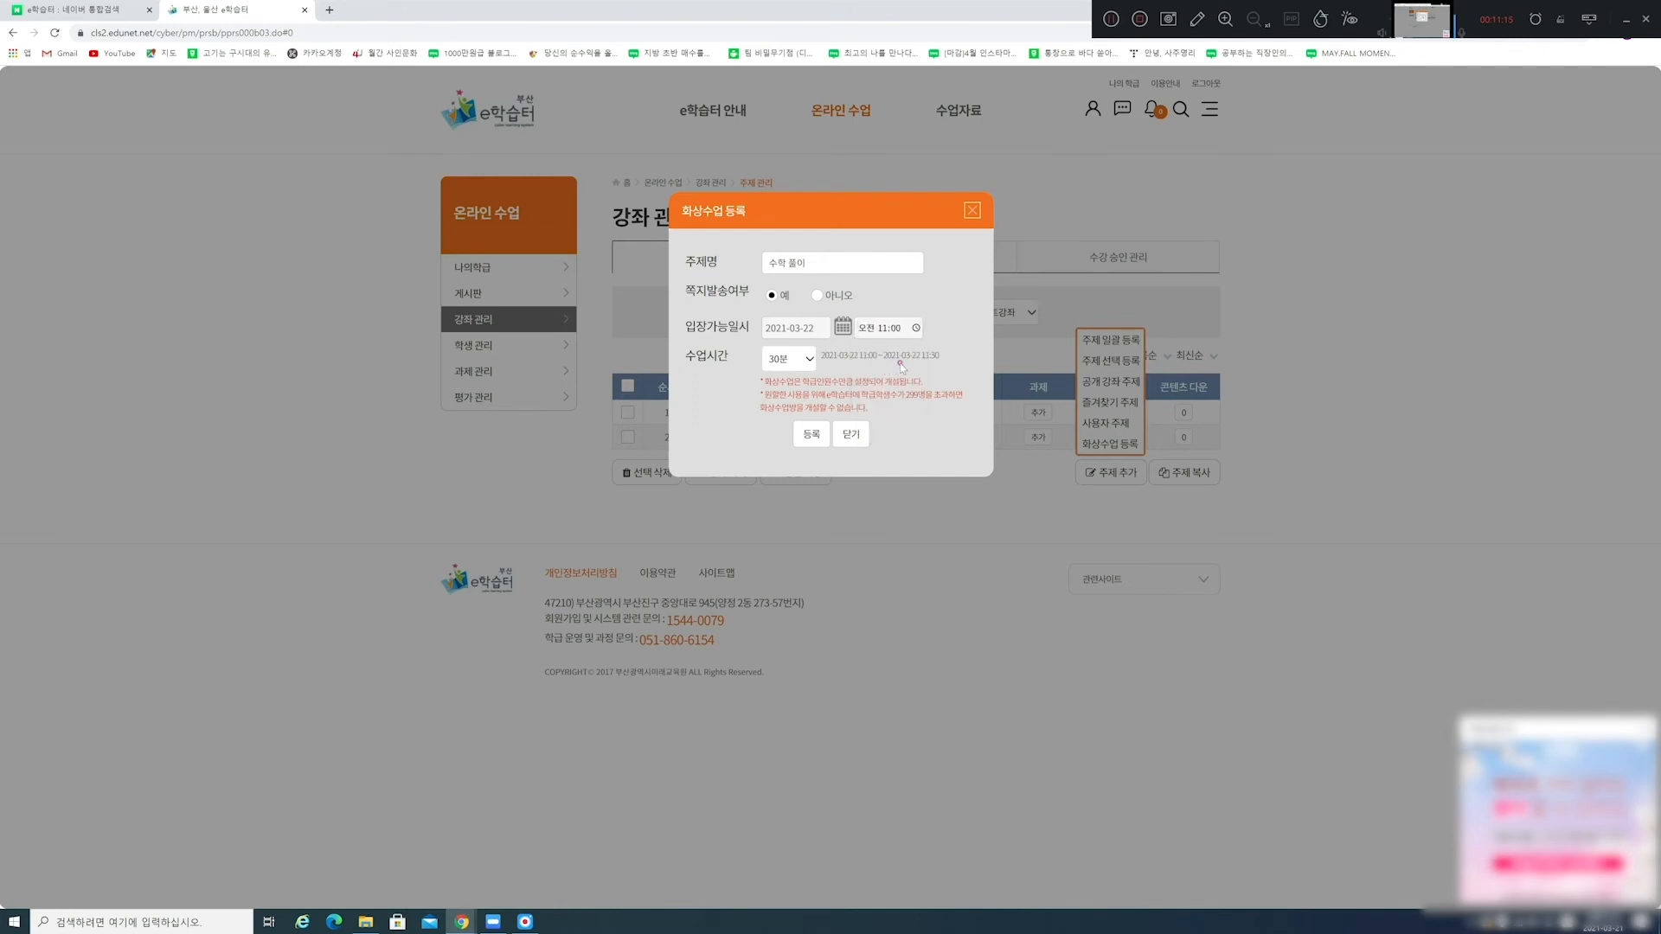
# Choose a class duration of 30분, register the 수학 풀이 video class and return to the topic list.
pyautogui.click(797, 367)
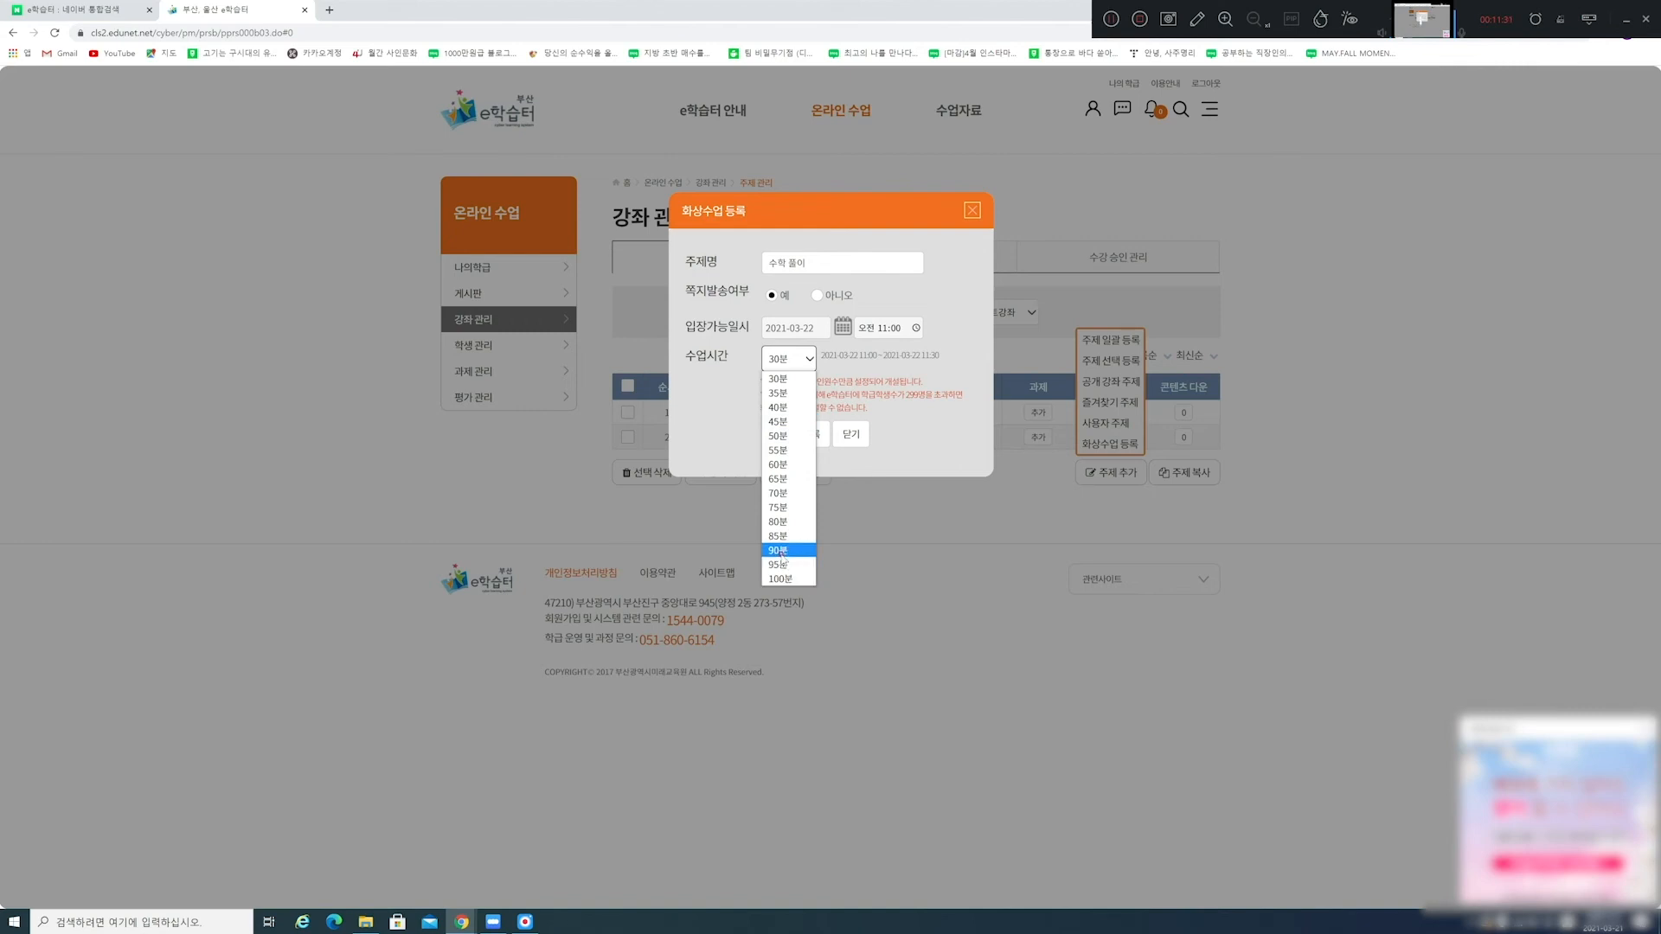
pyautogui.click(797, 380)
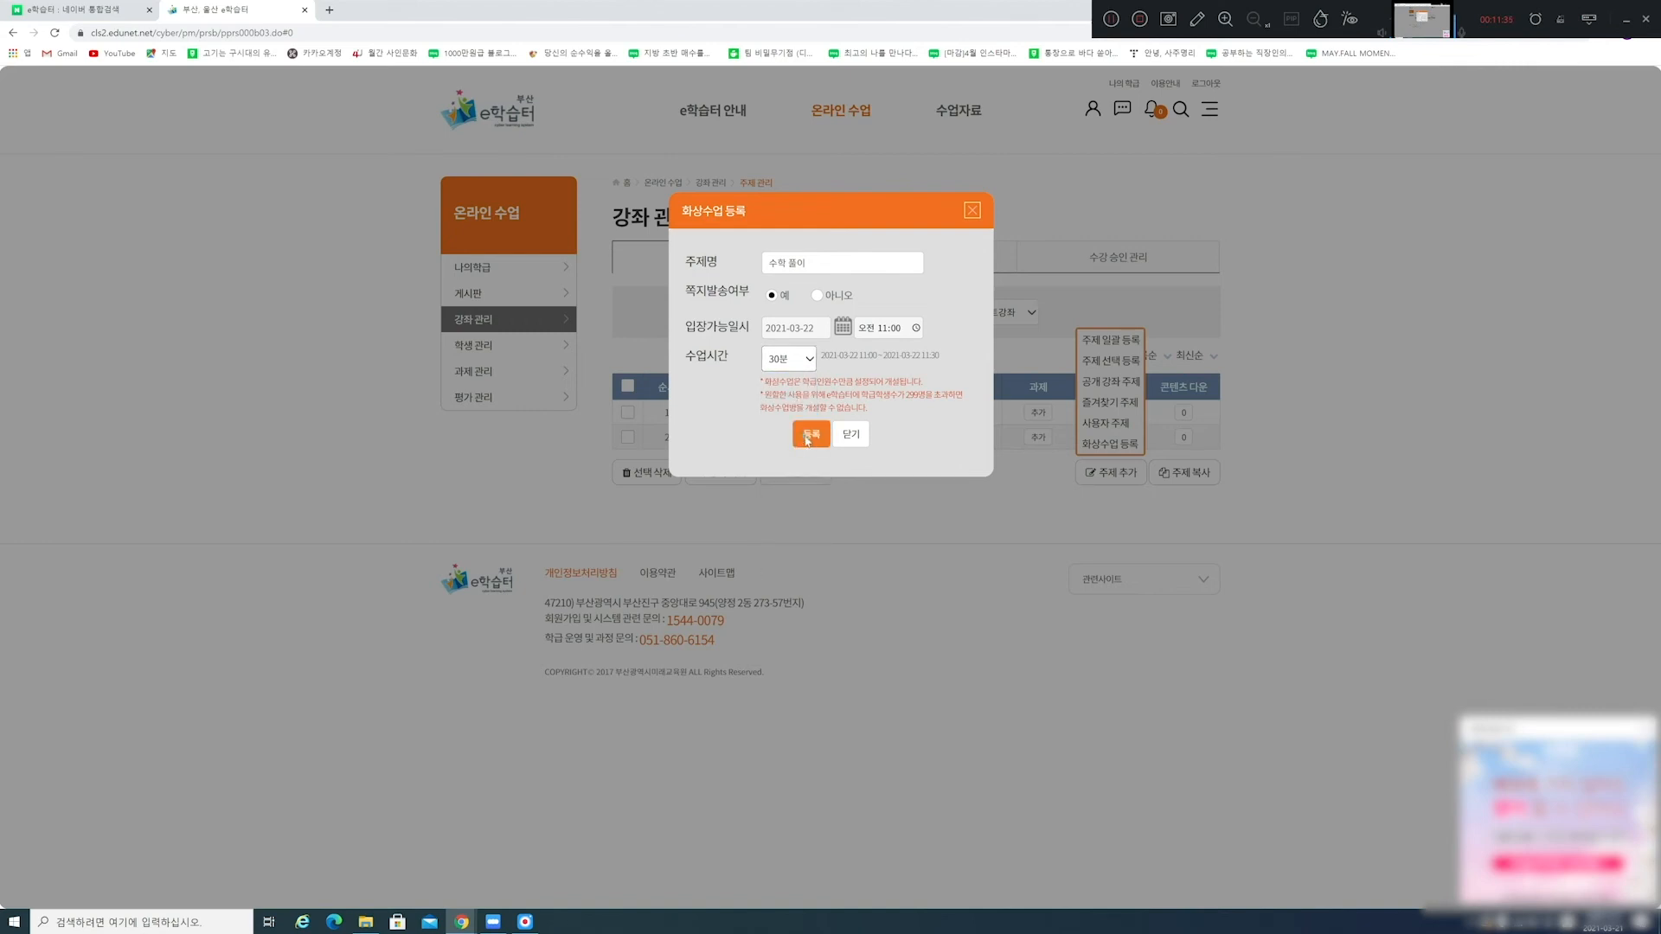
pyautogui.click(811, 435)
pyautogui.click(924, 502)
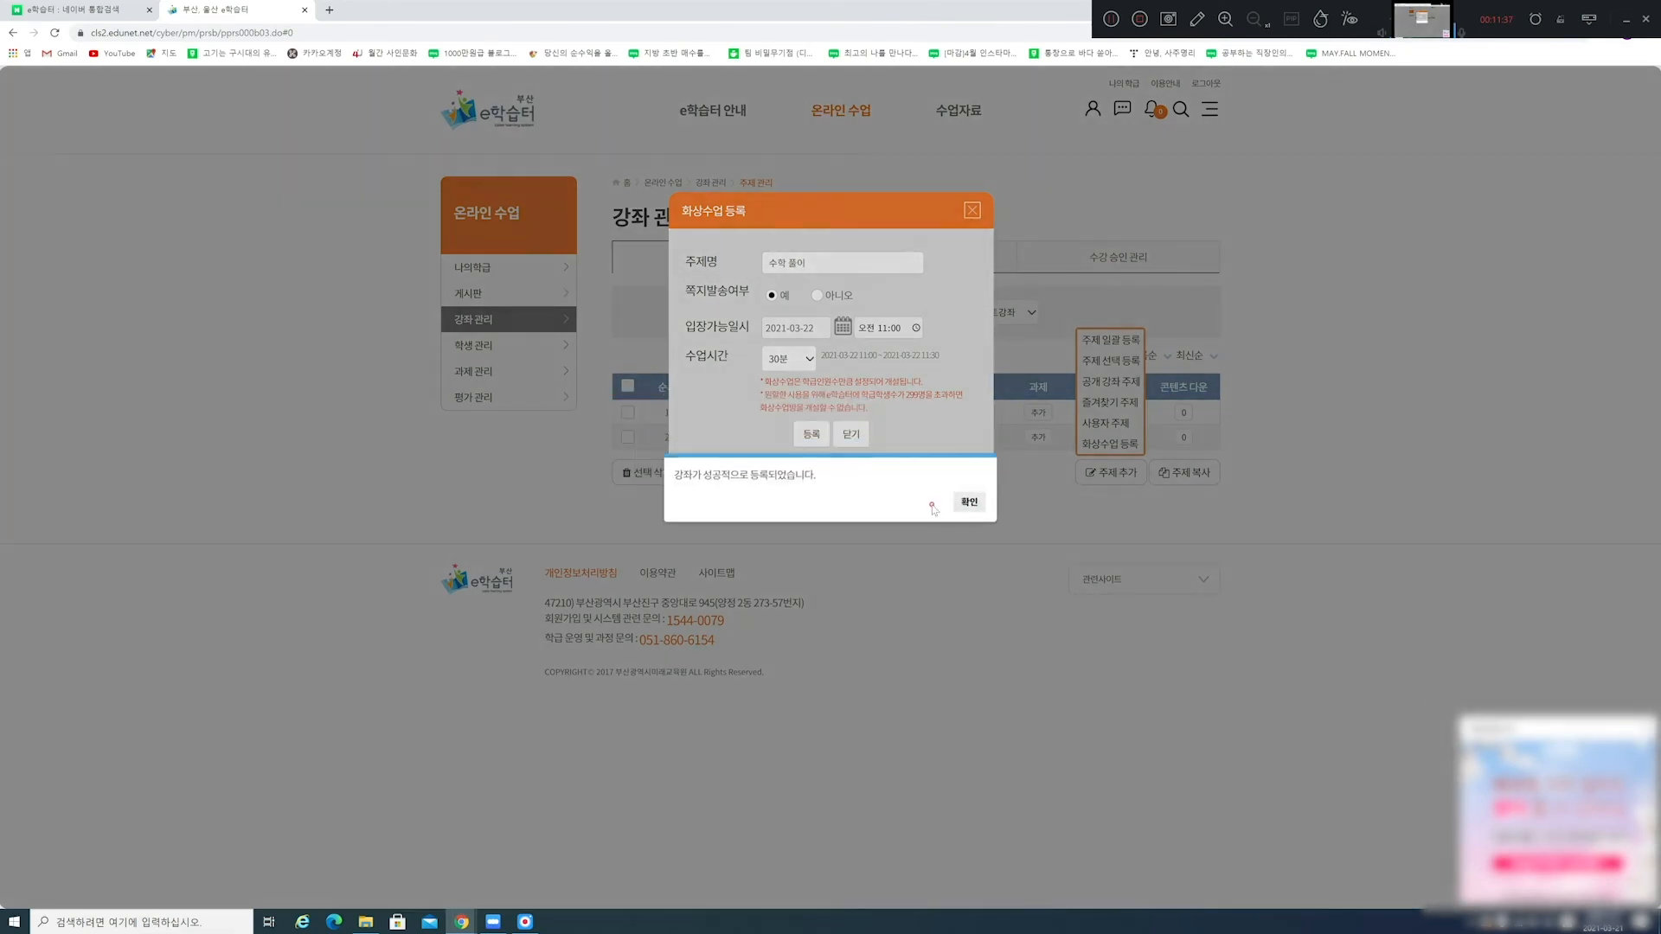
pyautogui.click(967, 501)
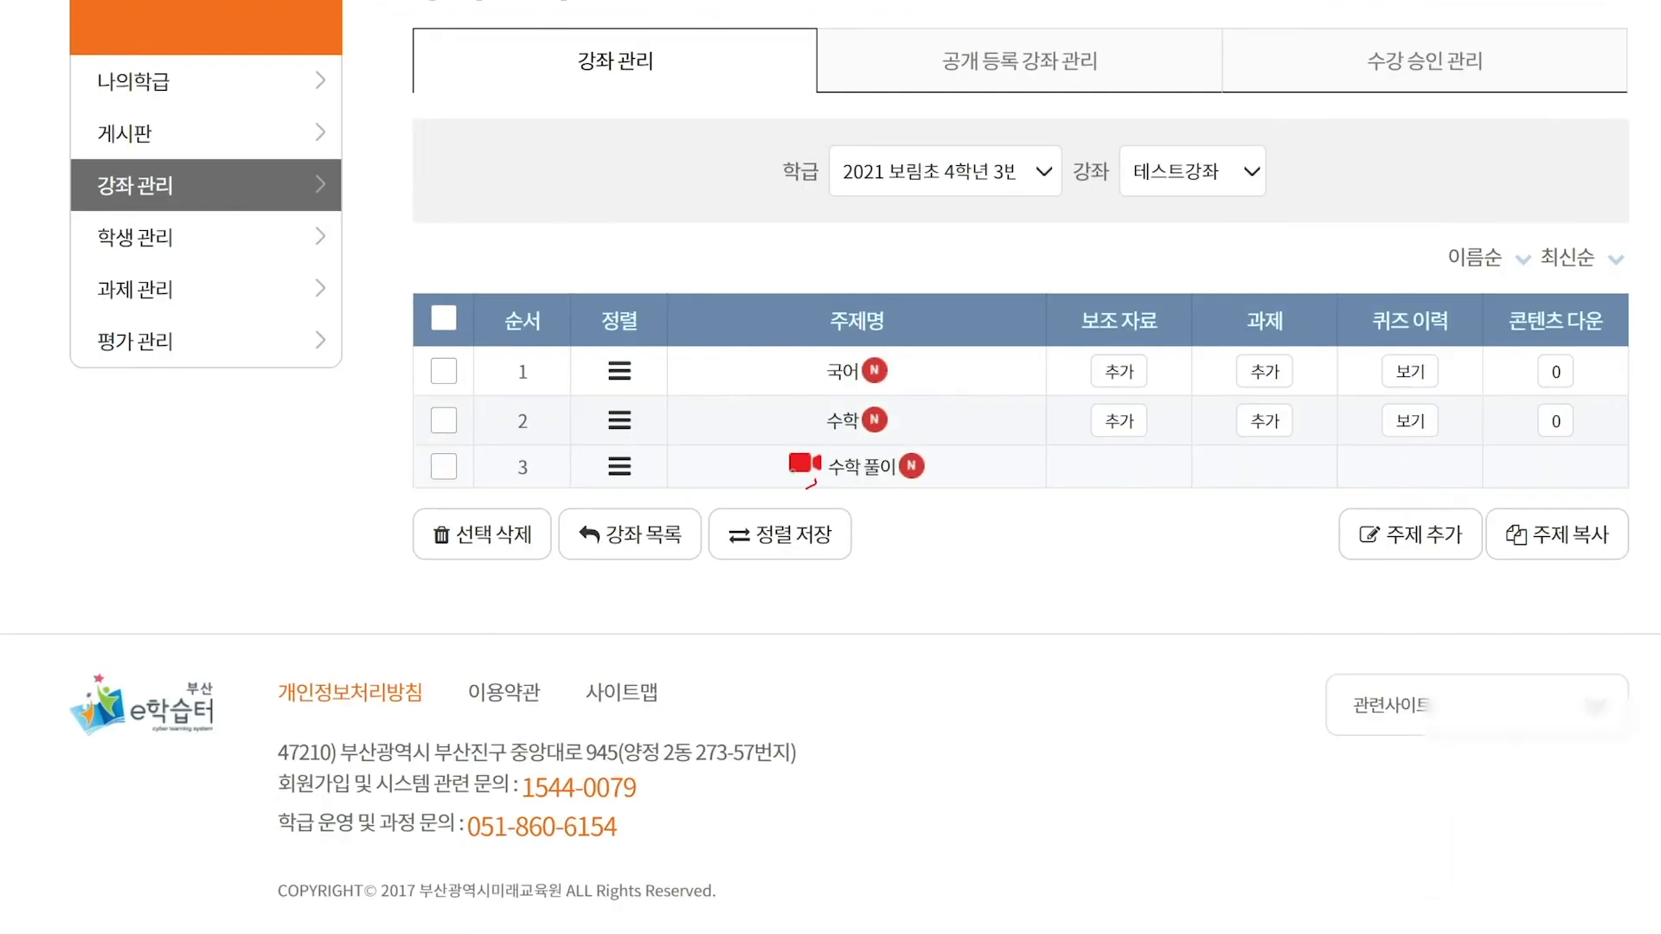
pyautogui.moveTo(806, 488)
pyautogui.mouseDown()
pyautogui.moveTo(765, 497)
pyautogui.moveTo(770, 449)
pyautogui.mouseUp()
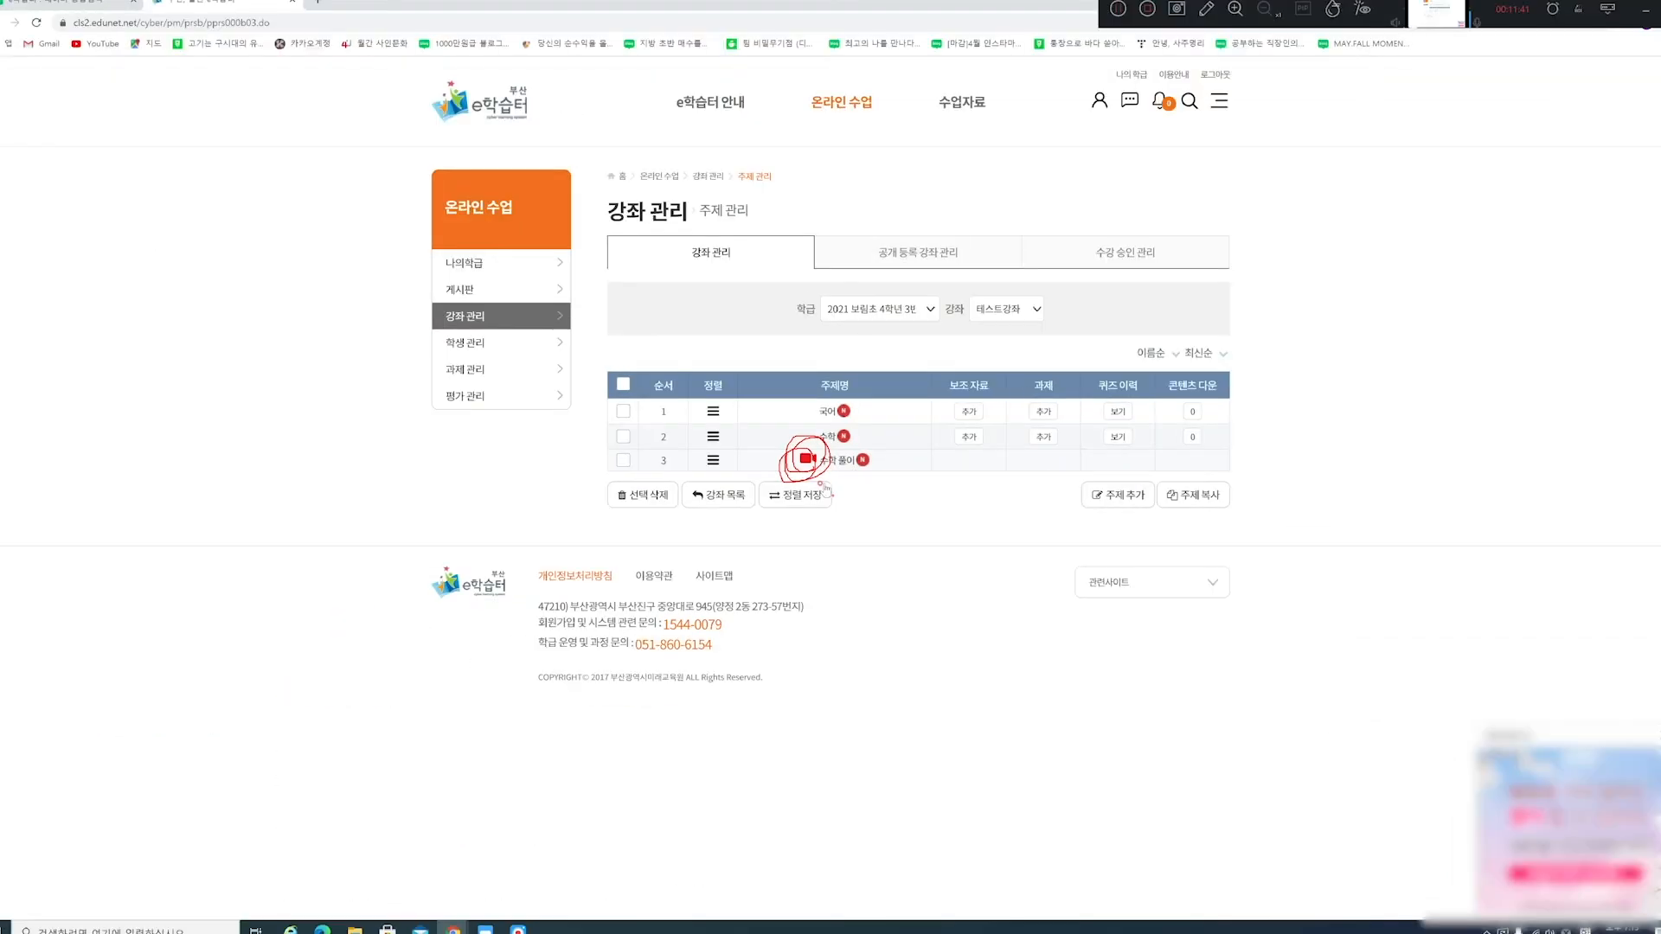
pyautogui.press('Escape')
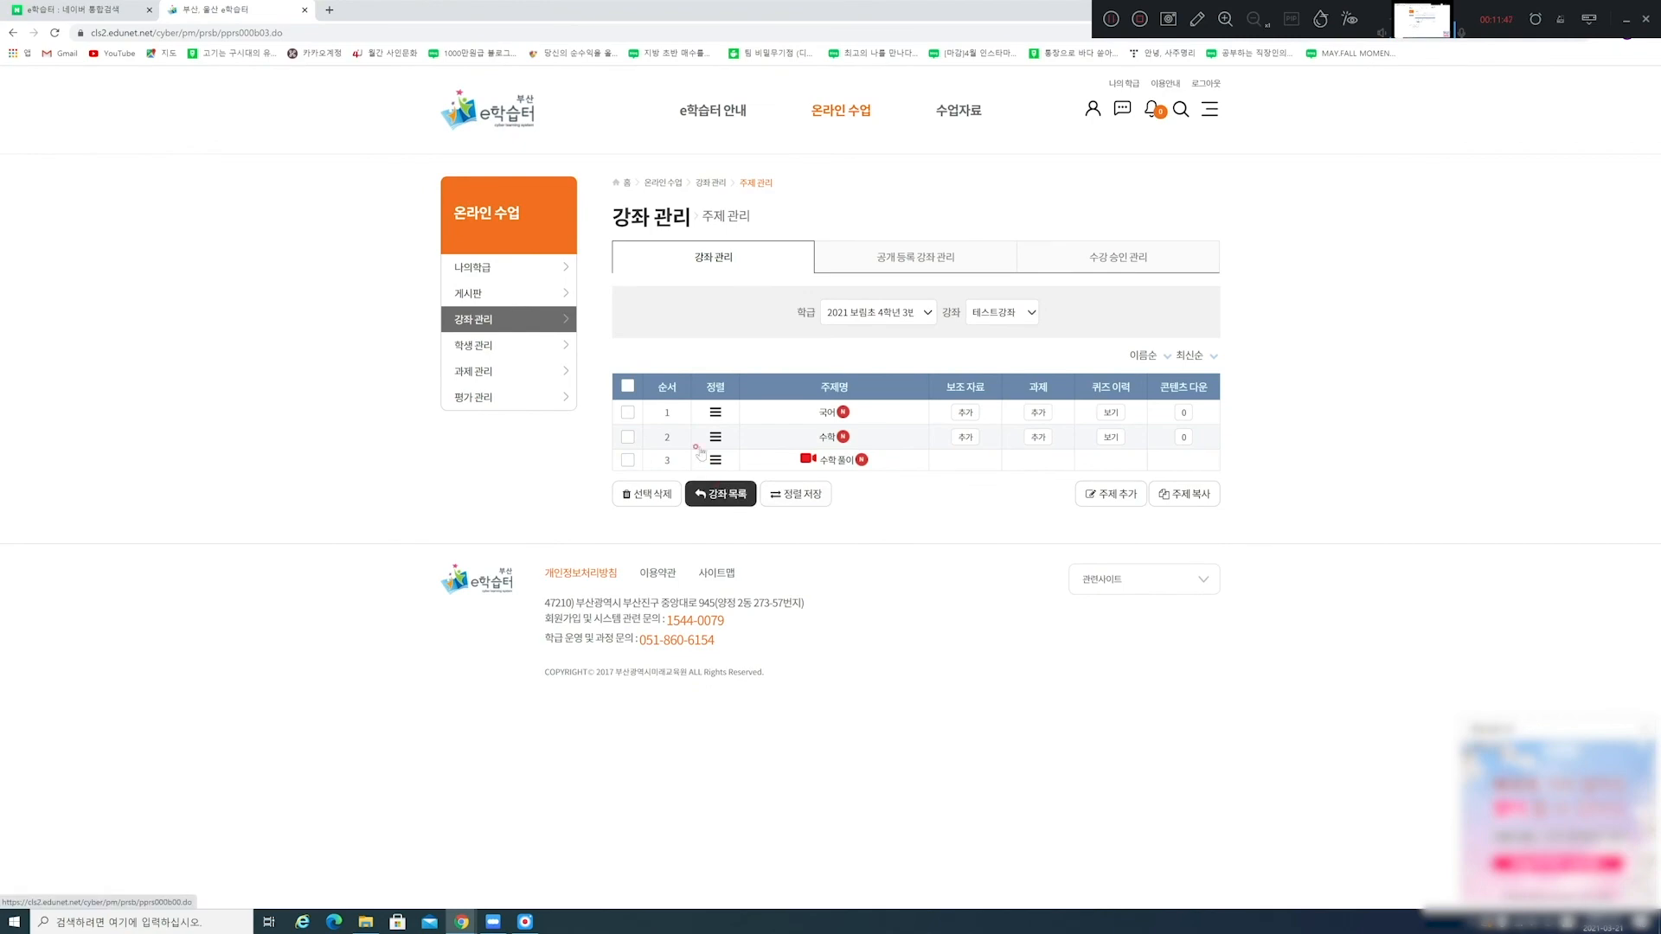
# Open the 2021 보림초 4학년 3반 class home and examine the date, title and entry option of the upcoming video class.
pyautogui.click(529, 268)
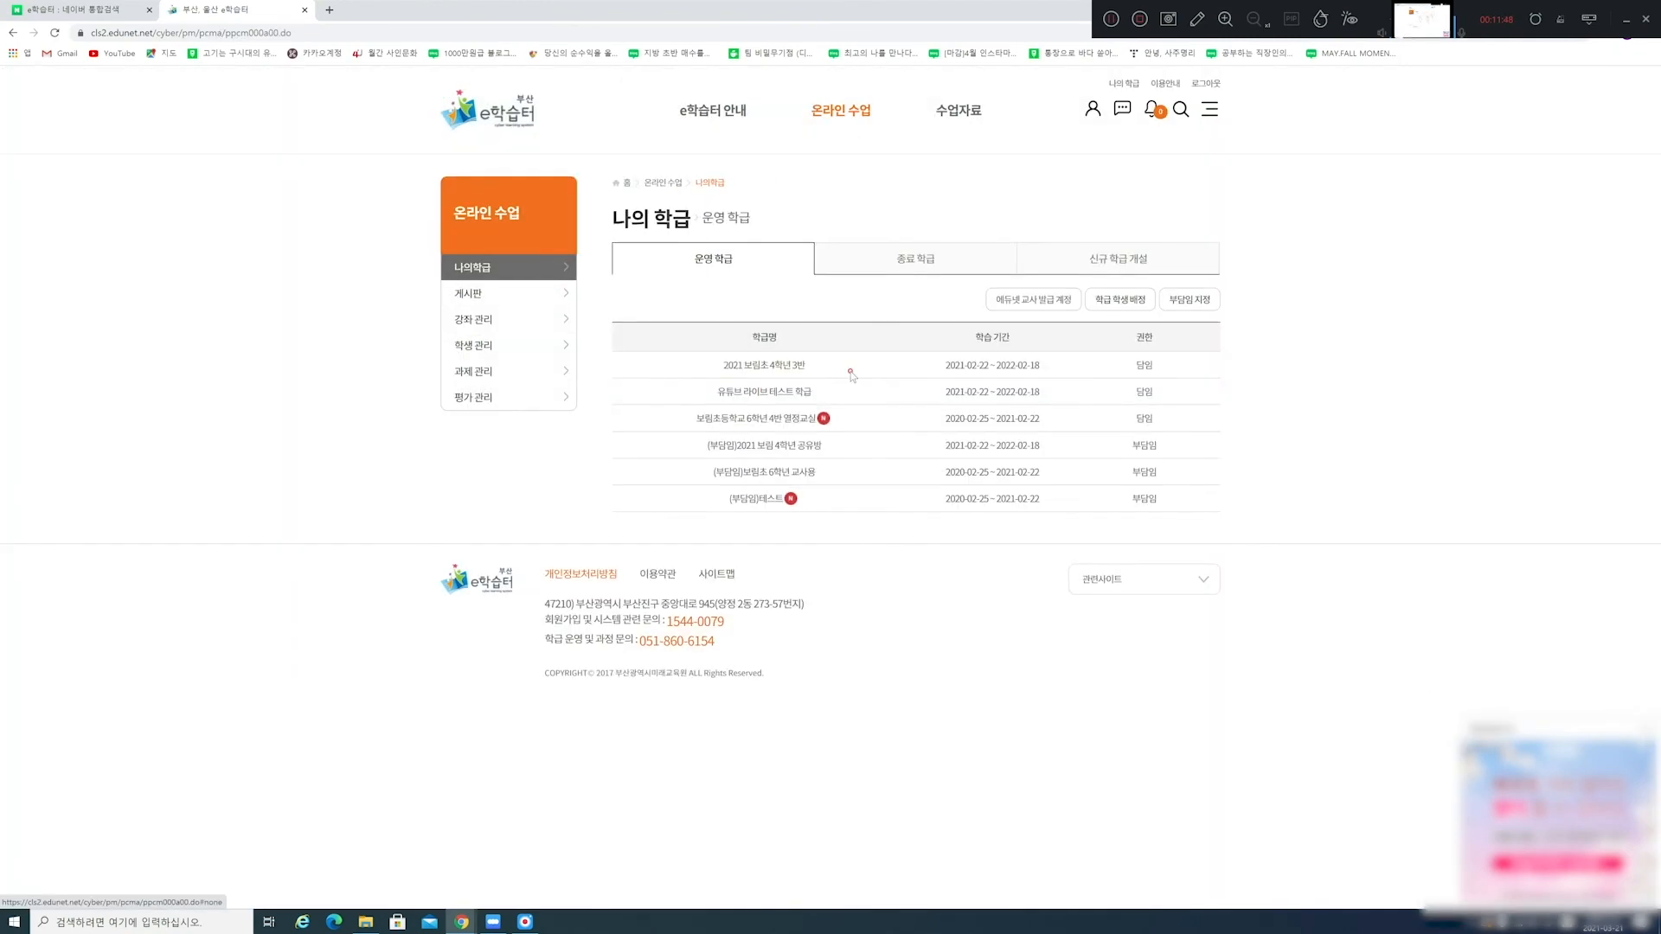
pyautogui.click(770, 367)
pyautogui.scroll(-1, 897, 456)
pyautogui.scroll(-2, 1047, 507)
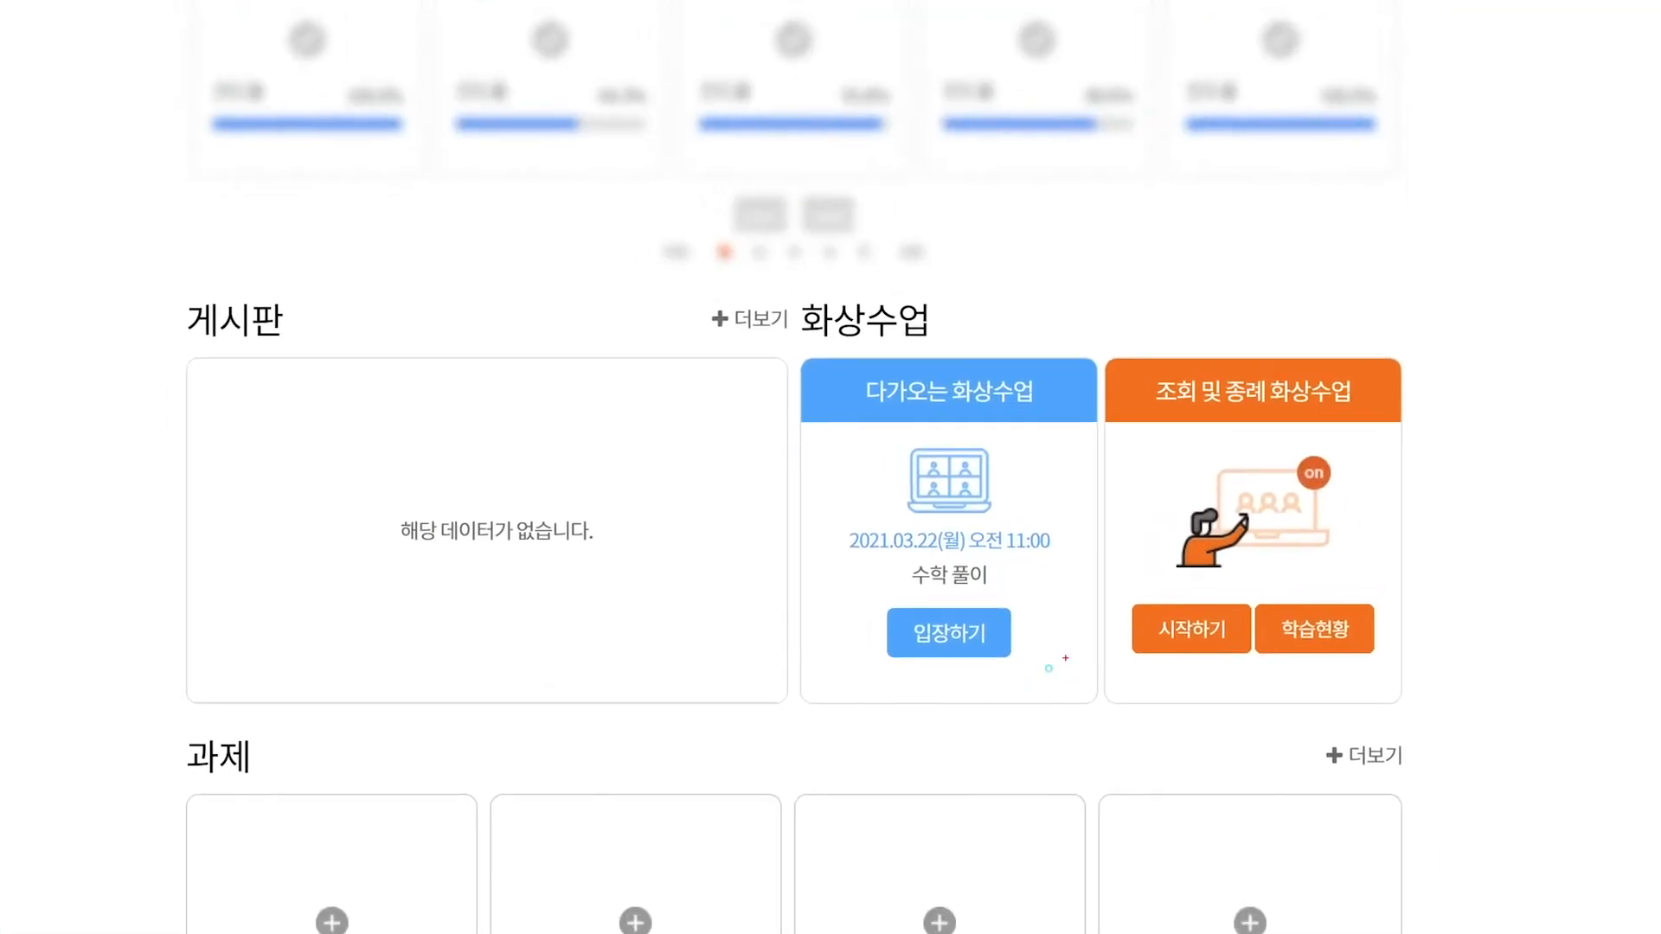
pyautogui.moveTo(1066, 658)
pyautogui.mouseDown()
pyautogui.moveTo(857, 597)
pyautogui.moveTo(1012, 394)
pyautogui.moveTo(1064, 699)
pyautogui.mouseUp()
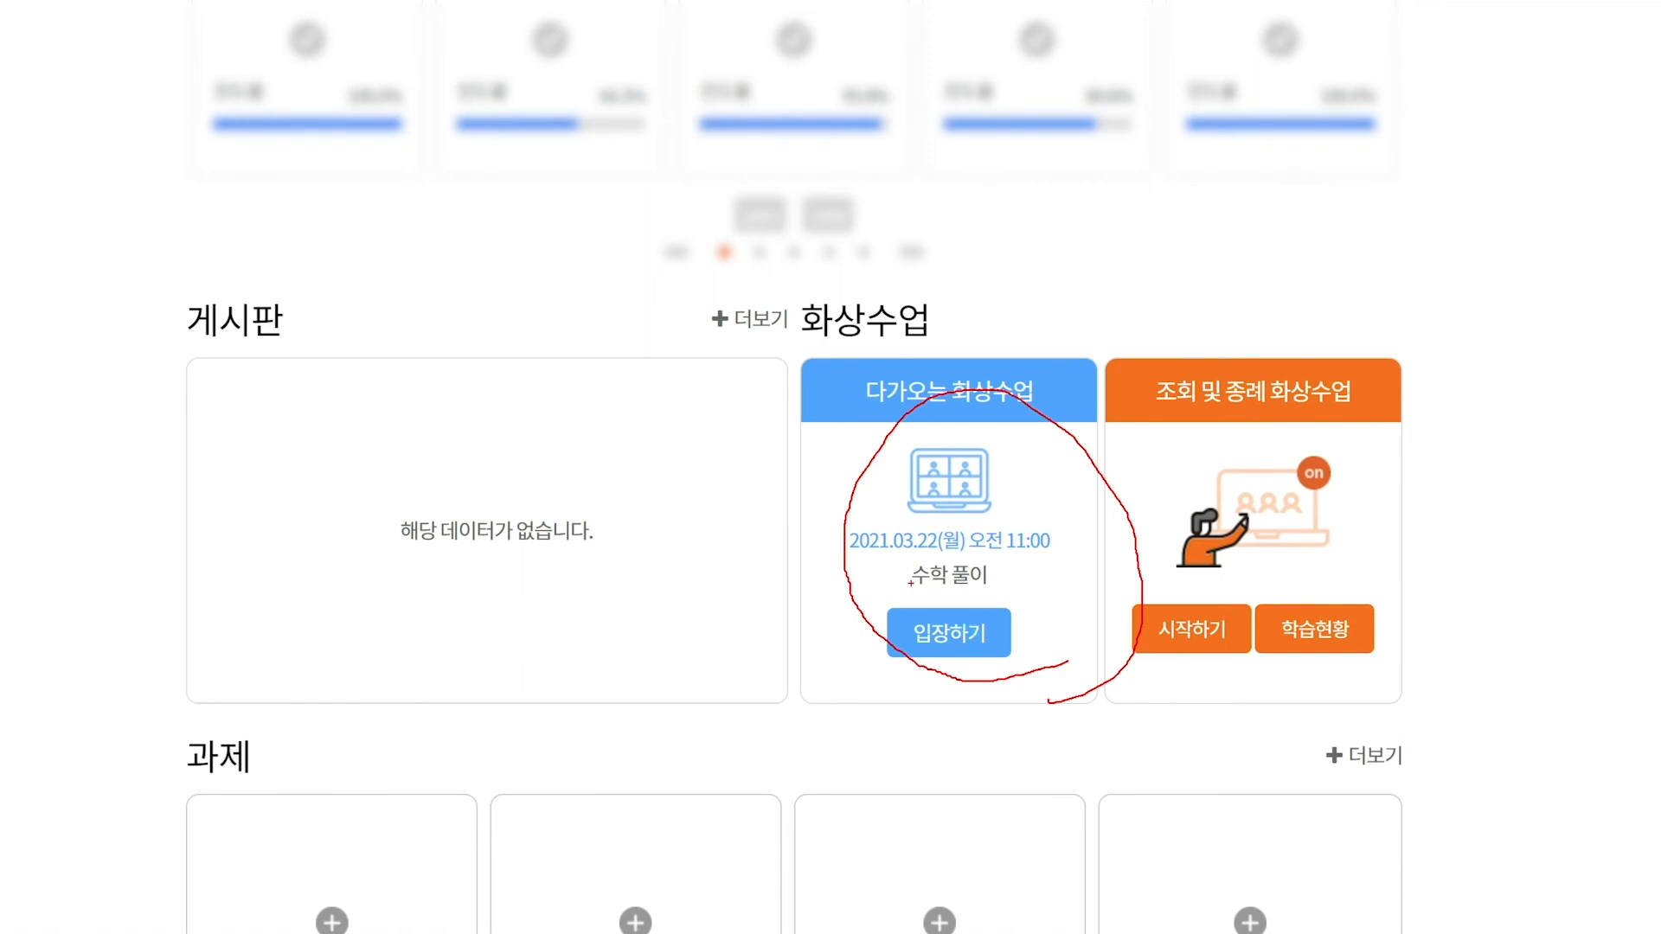
pyautogui.moveTo(890, 553)
pyautogui.mouseDown()
pyautogui.moveTo(1020, 558)
pyautogui.moveTo(941, 560)
pyautogui.moveTo(947, 650)
pyautogui.mouseUp()
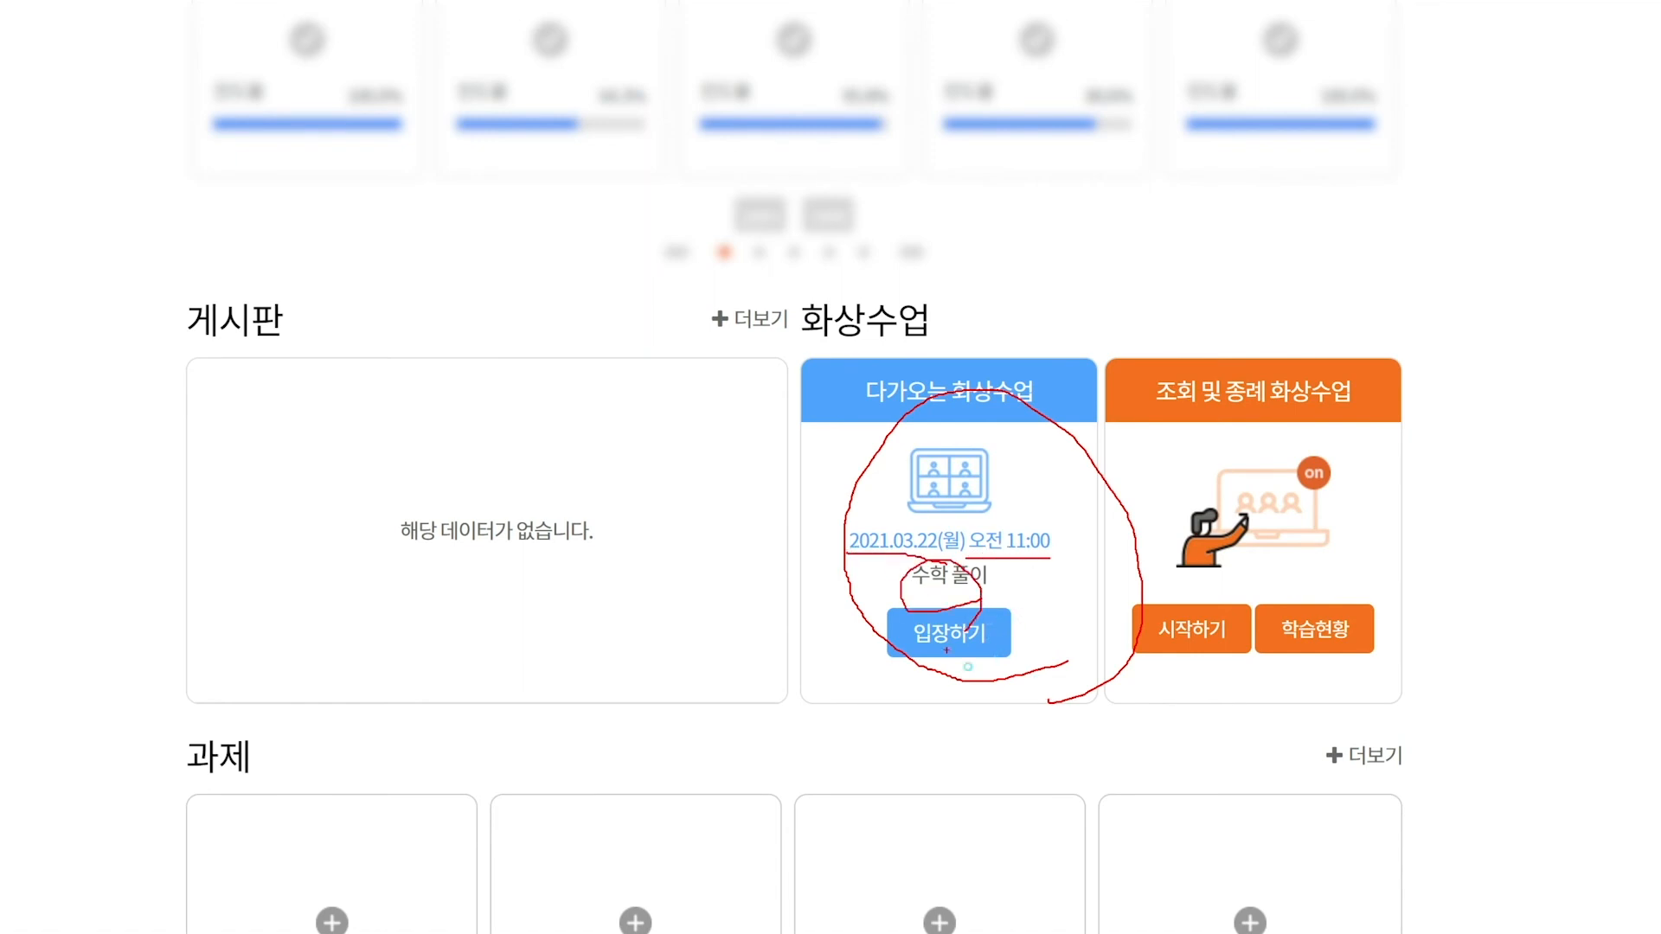
pyautogui.moveTo(880, 596); pyautogui.dragTo(945, 562)
# Look through the class home sections, from the class information down to 과제, 강좌 and 평가 응시 내역.
pyautogui.scroll(3, 1034, 686)
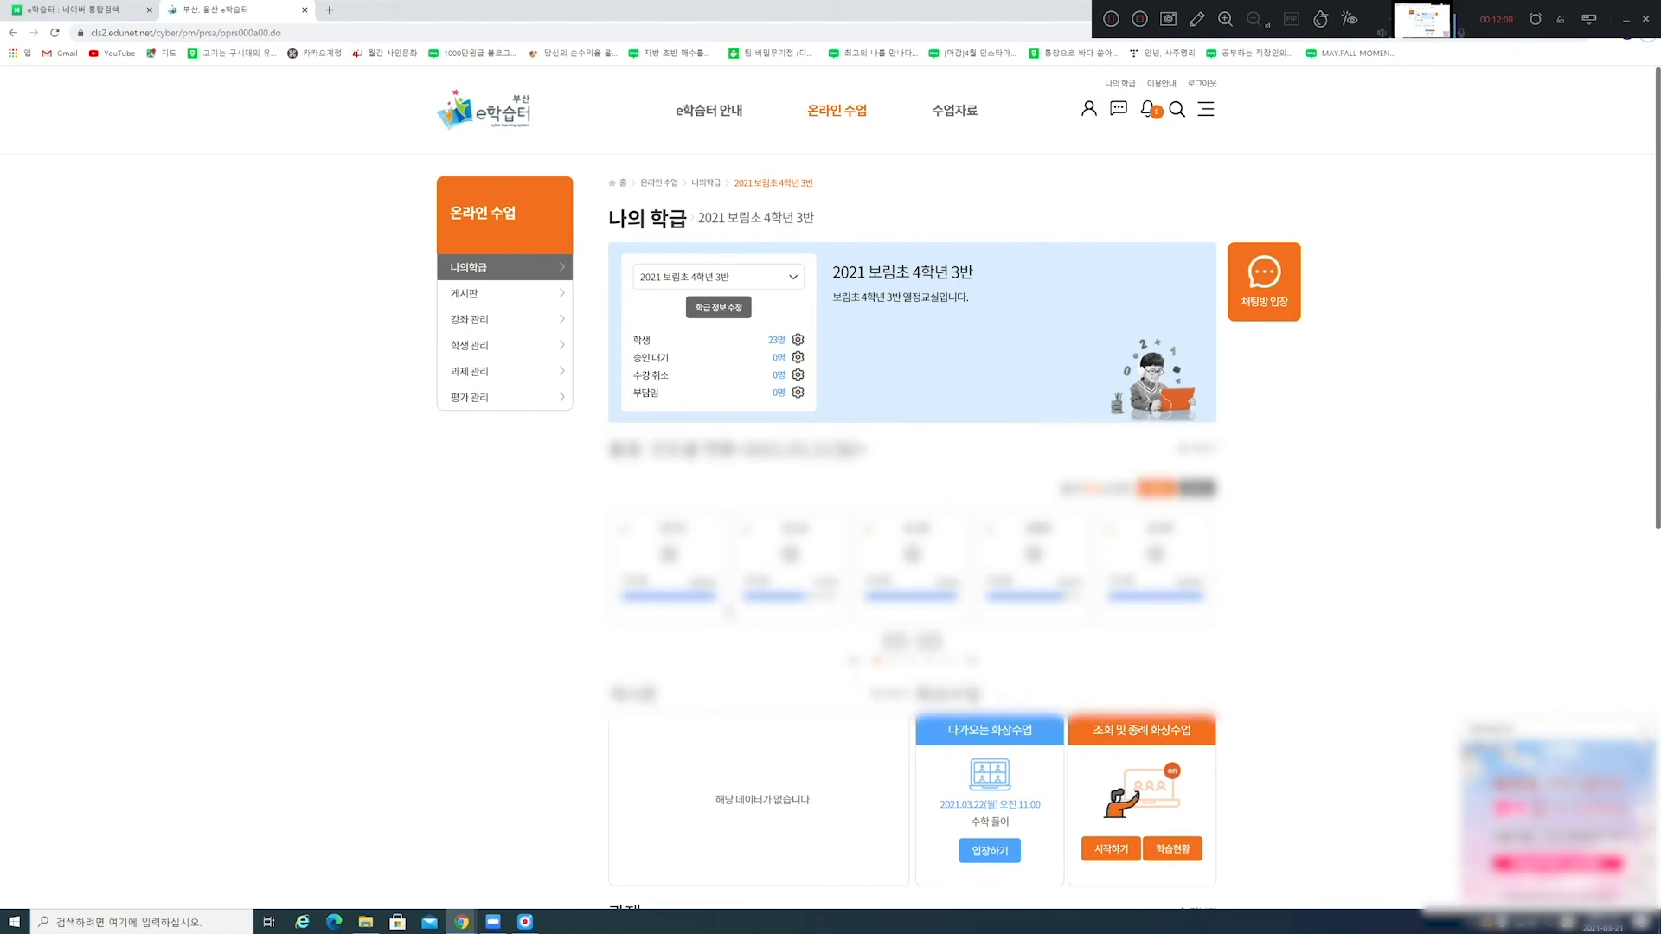
pyautogui.scroll(-3, 701, 424)
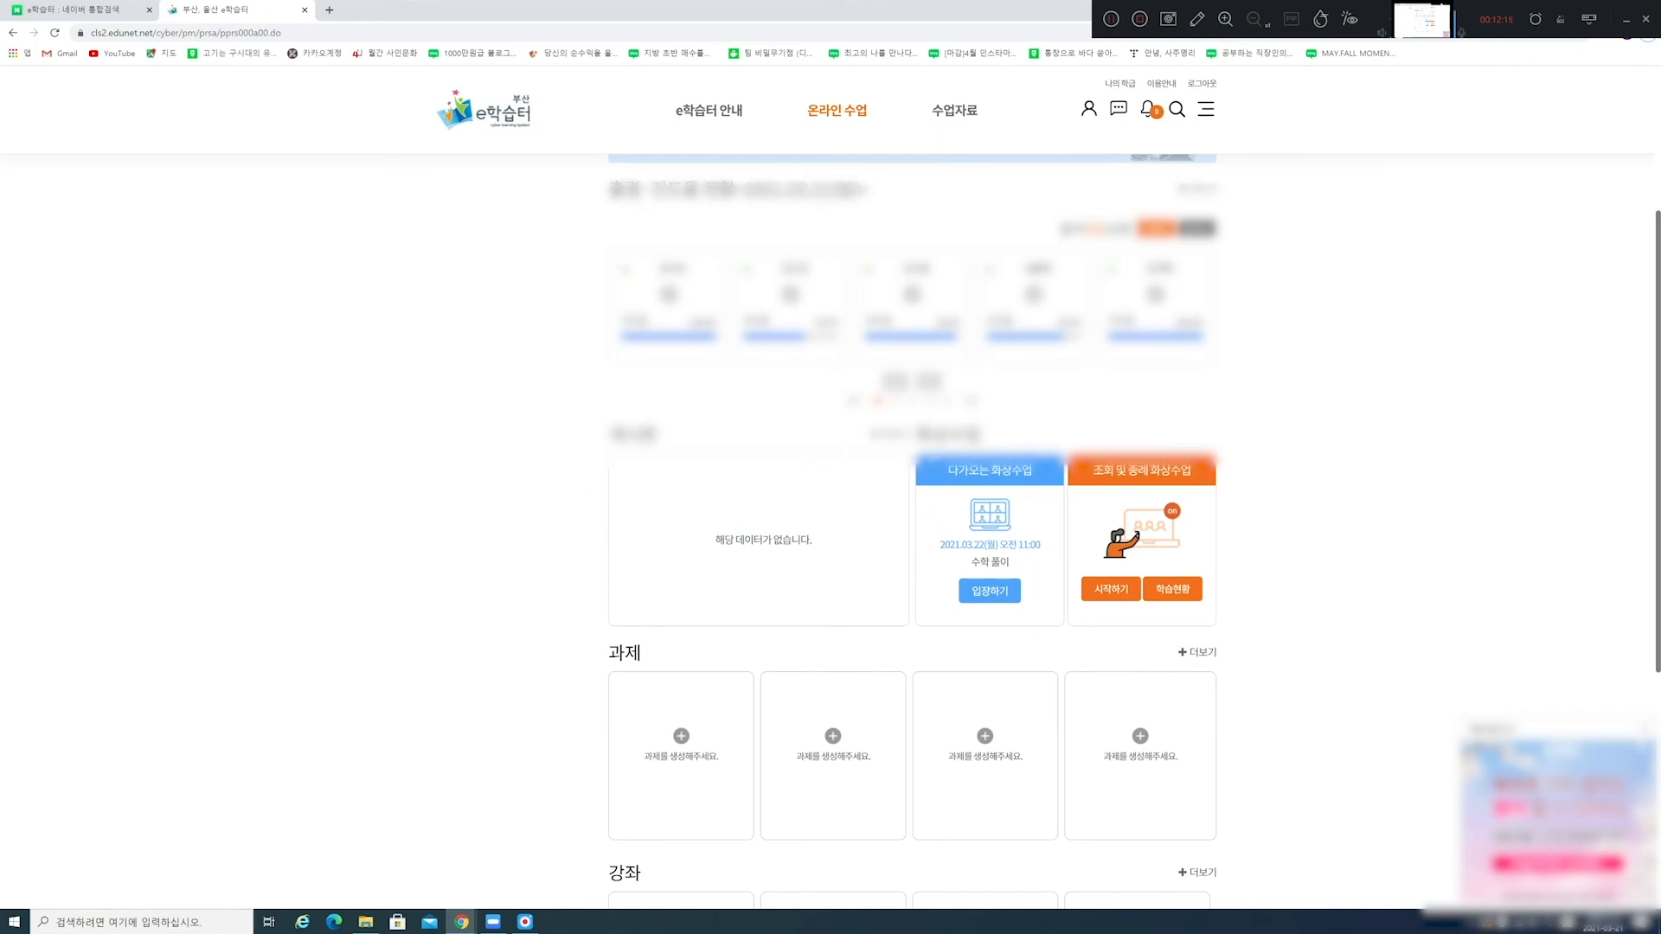
pyautogui.scroll(-3, 934, 611)
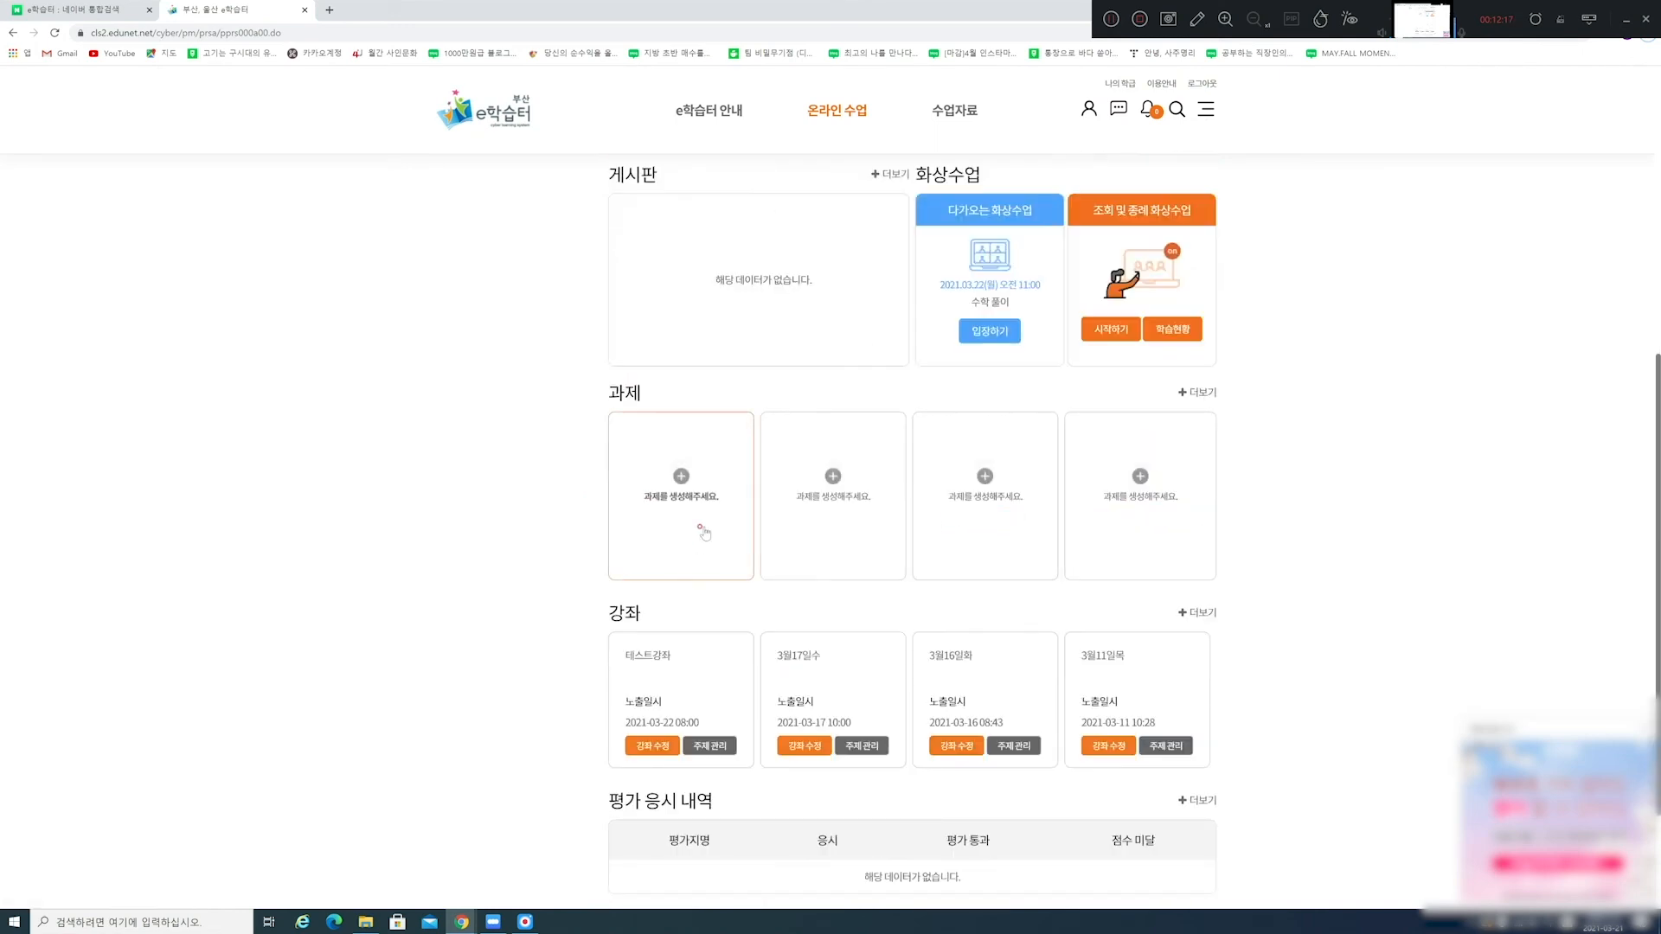
pyautogui.scroll(-2, 701, 528)
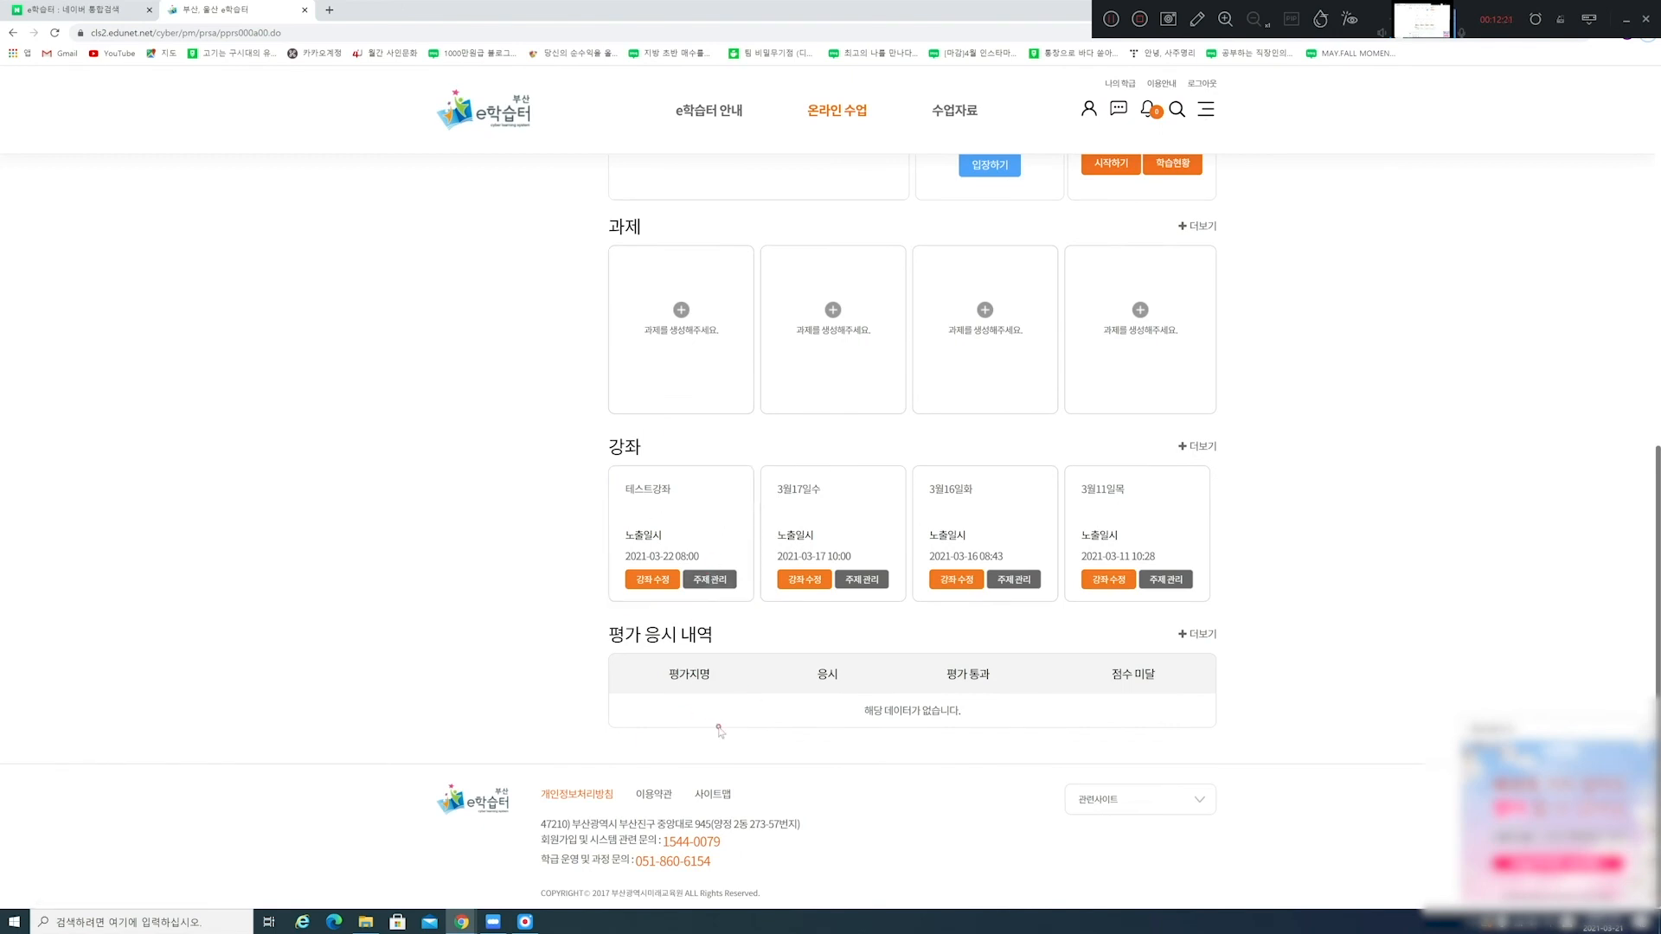
pyautogui.scroll(8, 983, 737)
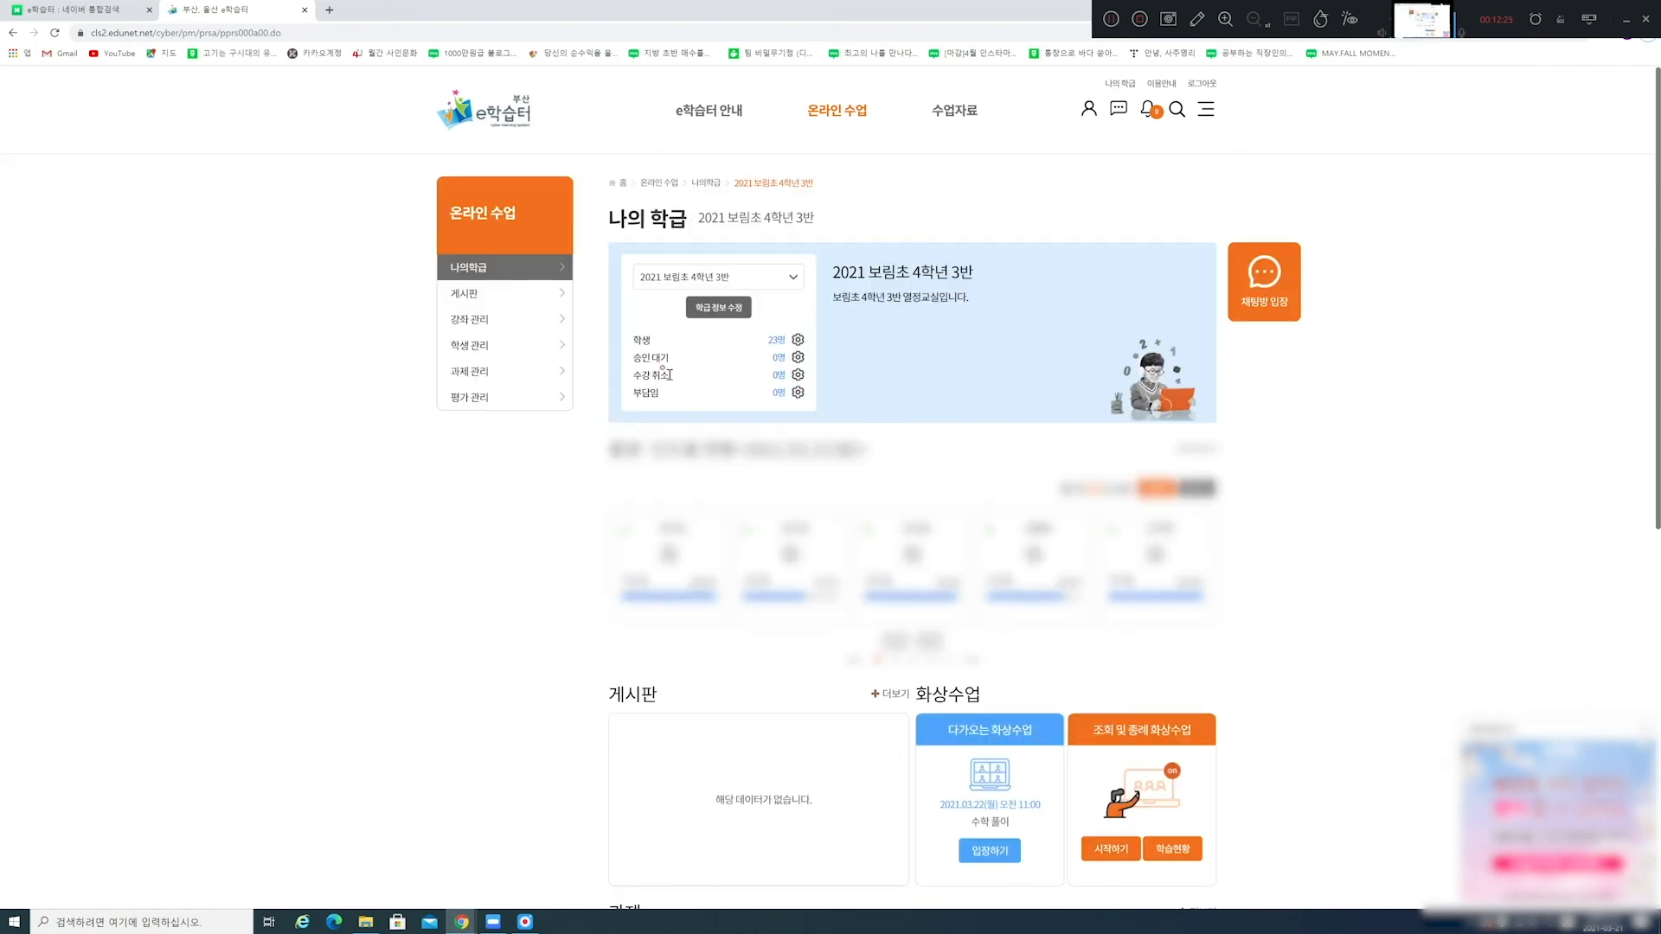
pyautogui.scroll(-8, 854, 588)
pyautogui.scroll(4, 852, 590)
pyautogui.scroll(4, 853, 590)
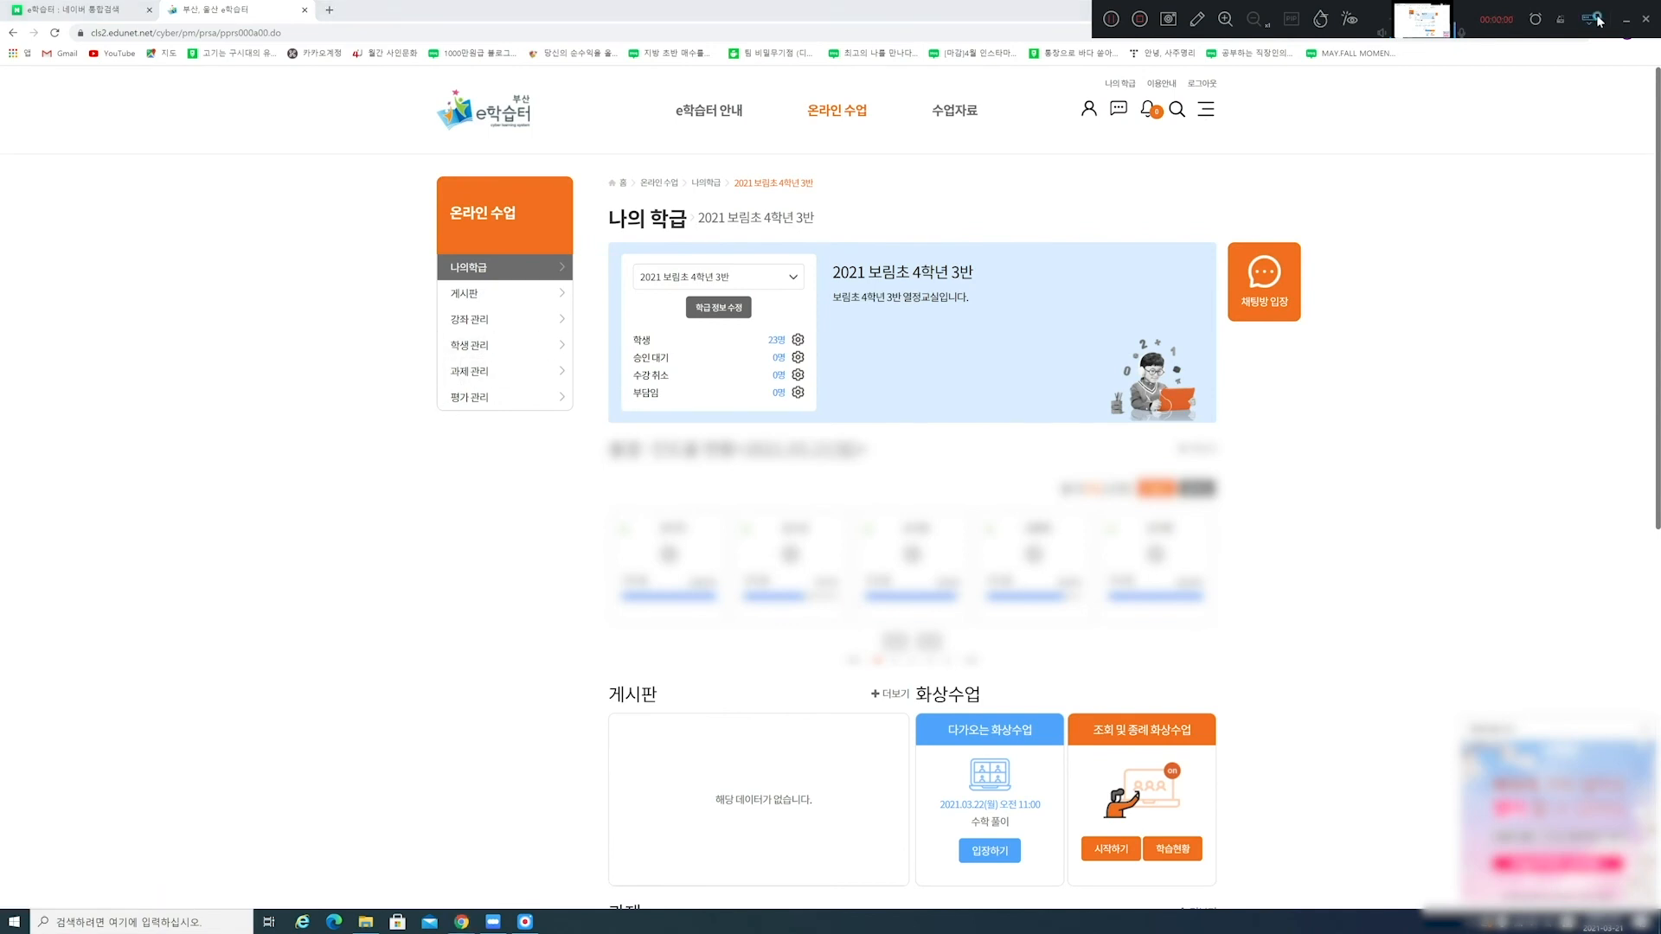
pyautogui.click(1597, 19)
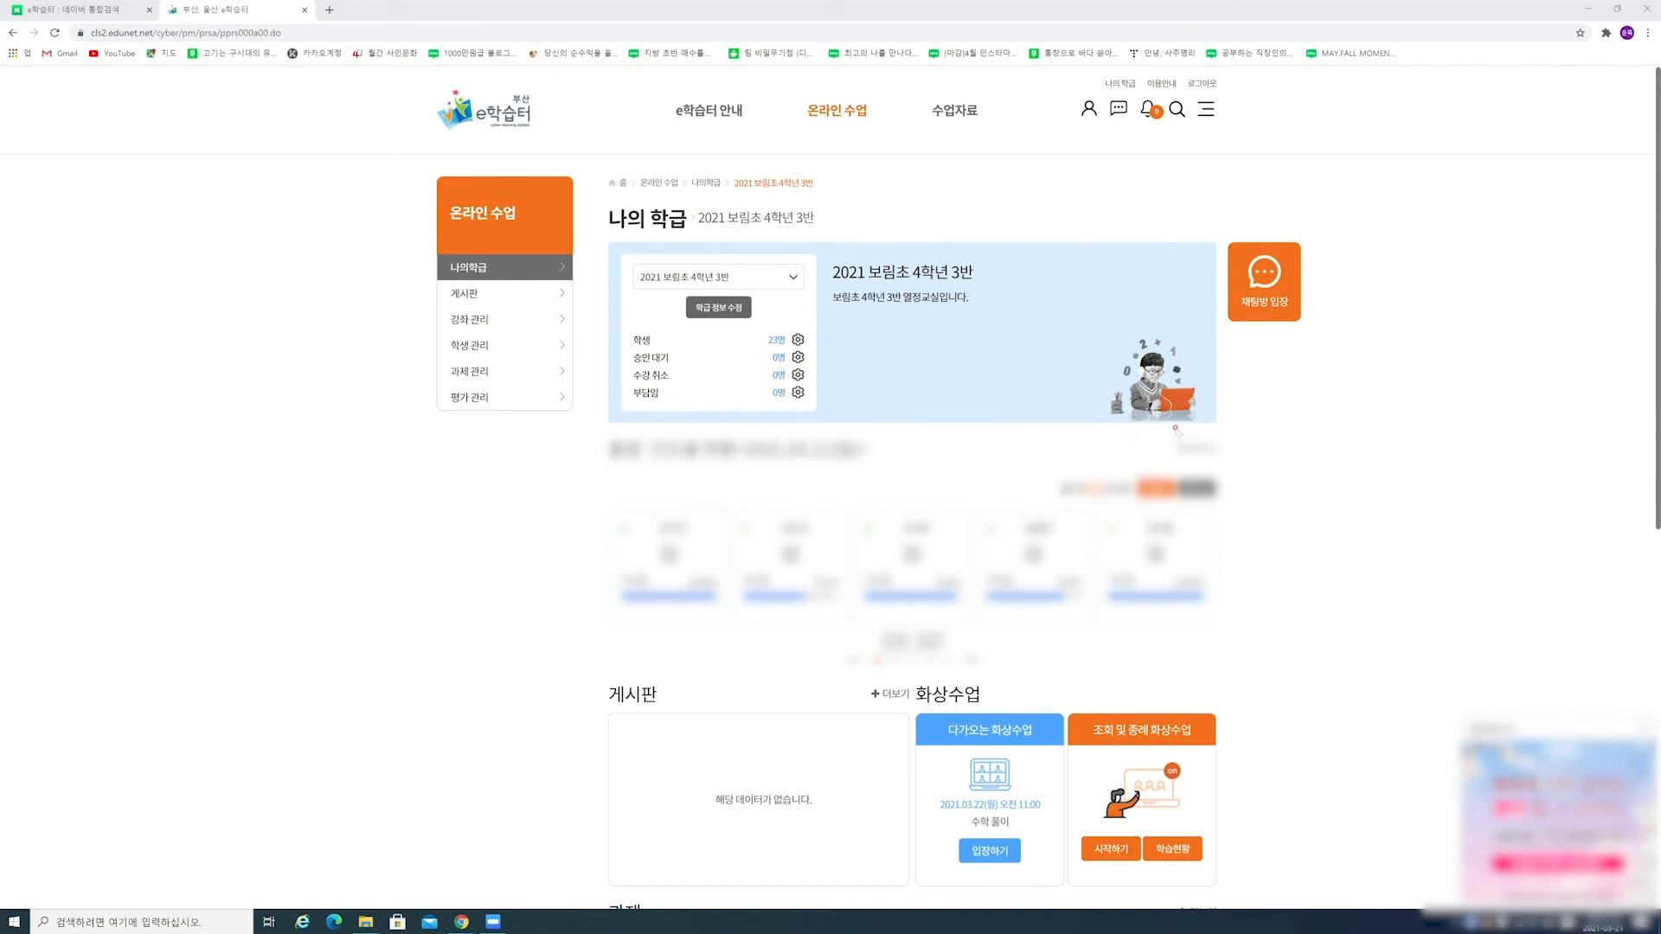
# Enter the class chat room and look through its participant list.
pyautogui.click(1278, 301)
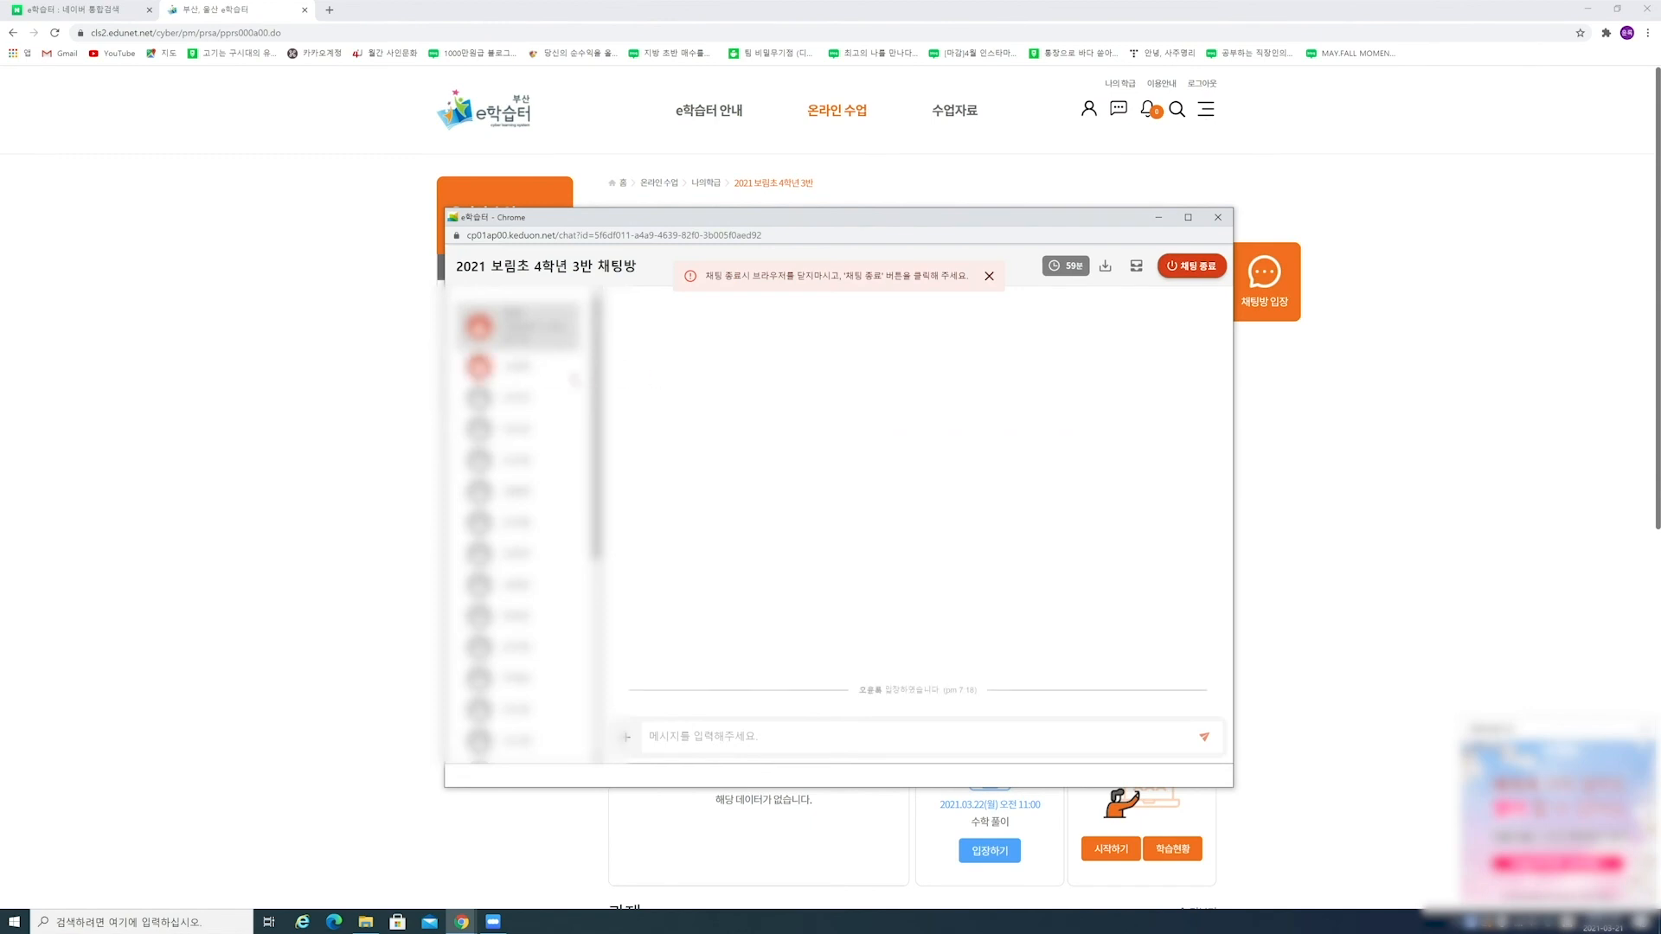
pyautogui.scroll(-3, 506, 416)
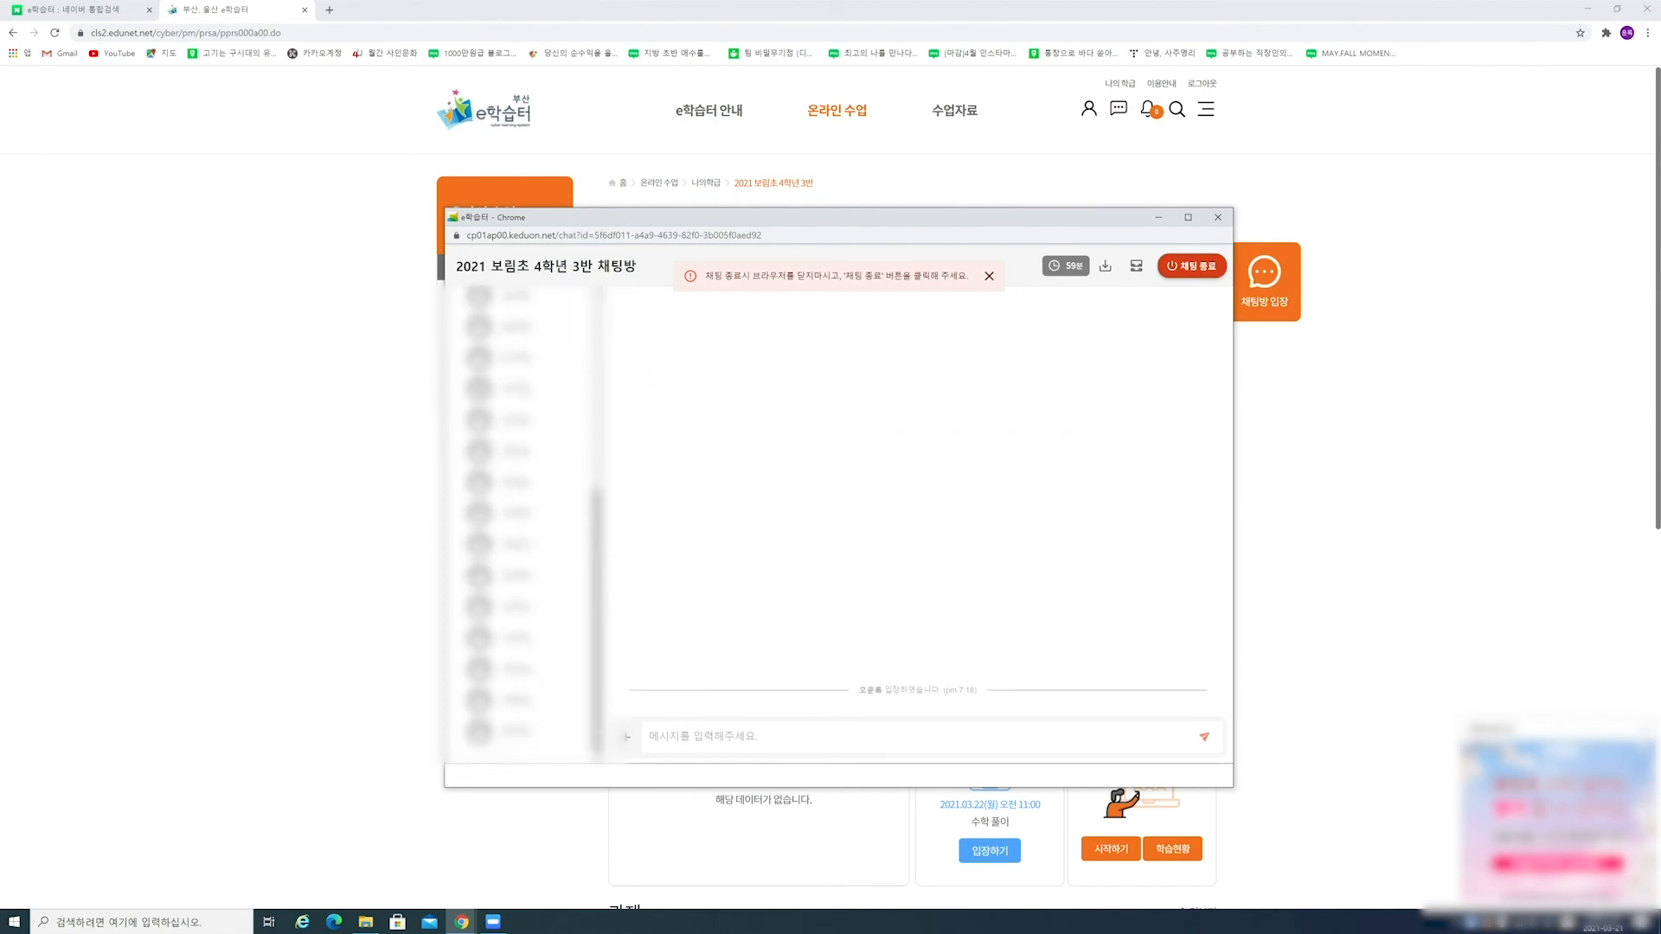
pyautogui.scroll(-3, 506, 410)
pyautogui.scroll(5, 506, 410)
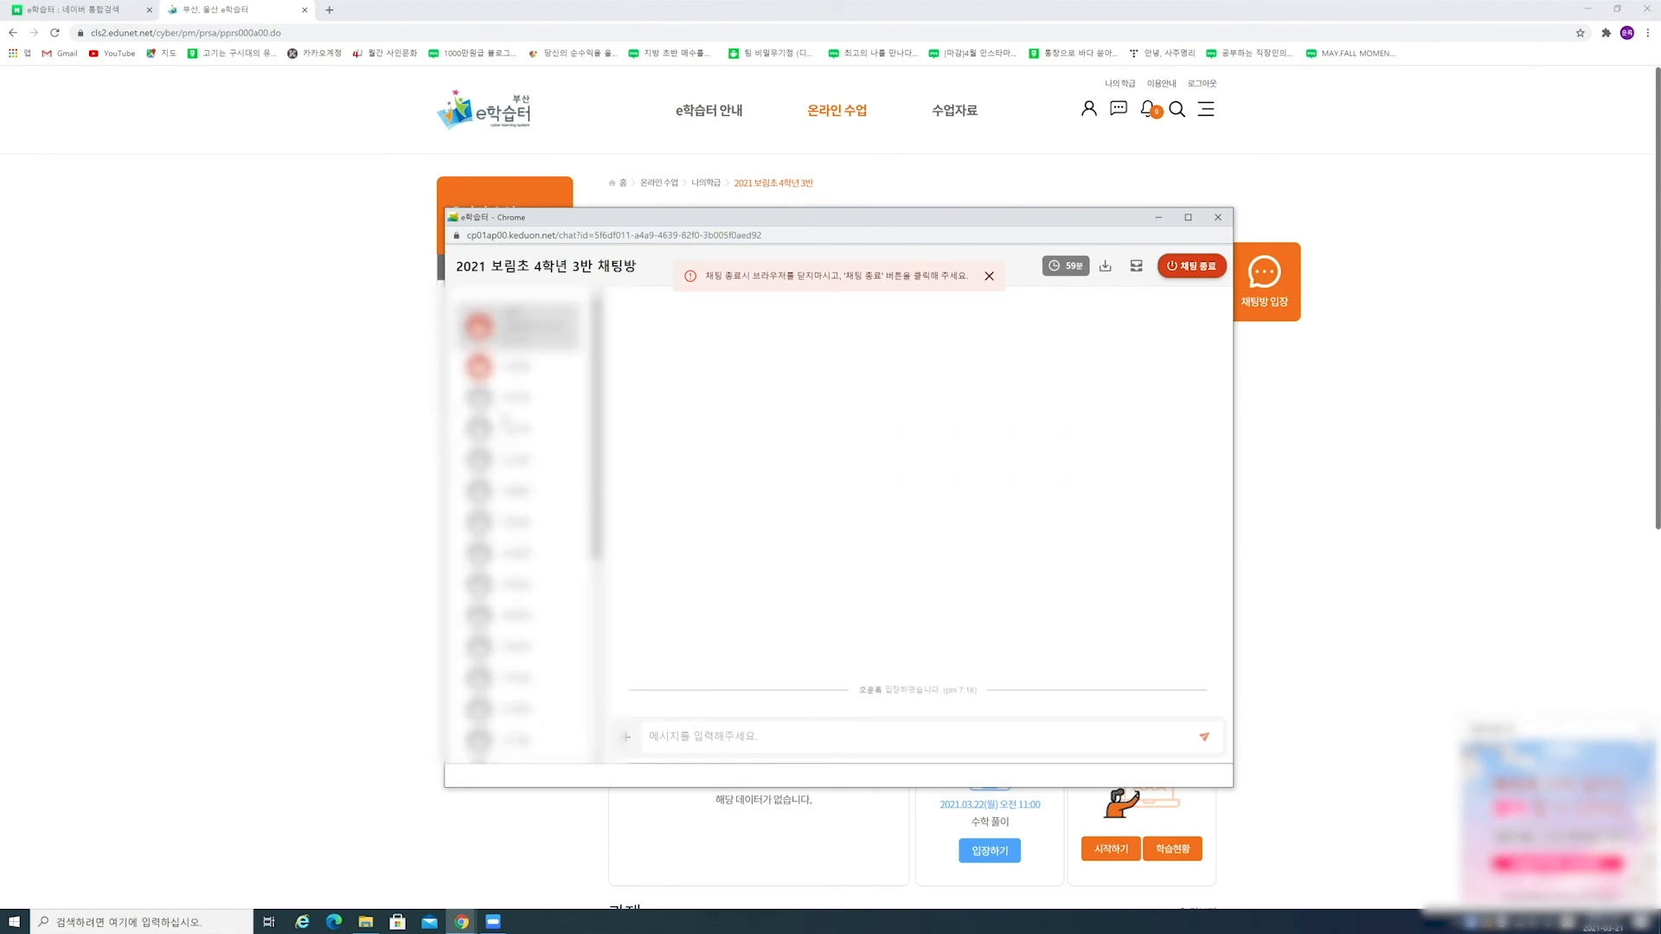
# View the chat's attachment sending options, and open and close the 파일 목록.
pyautogui.click(861, 723)
pyautogui.click(626, 738)
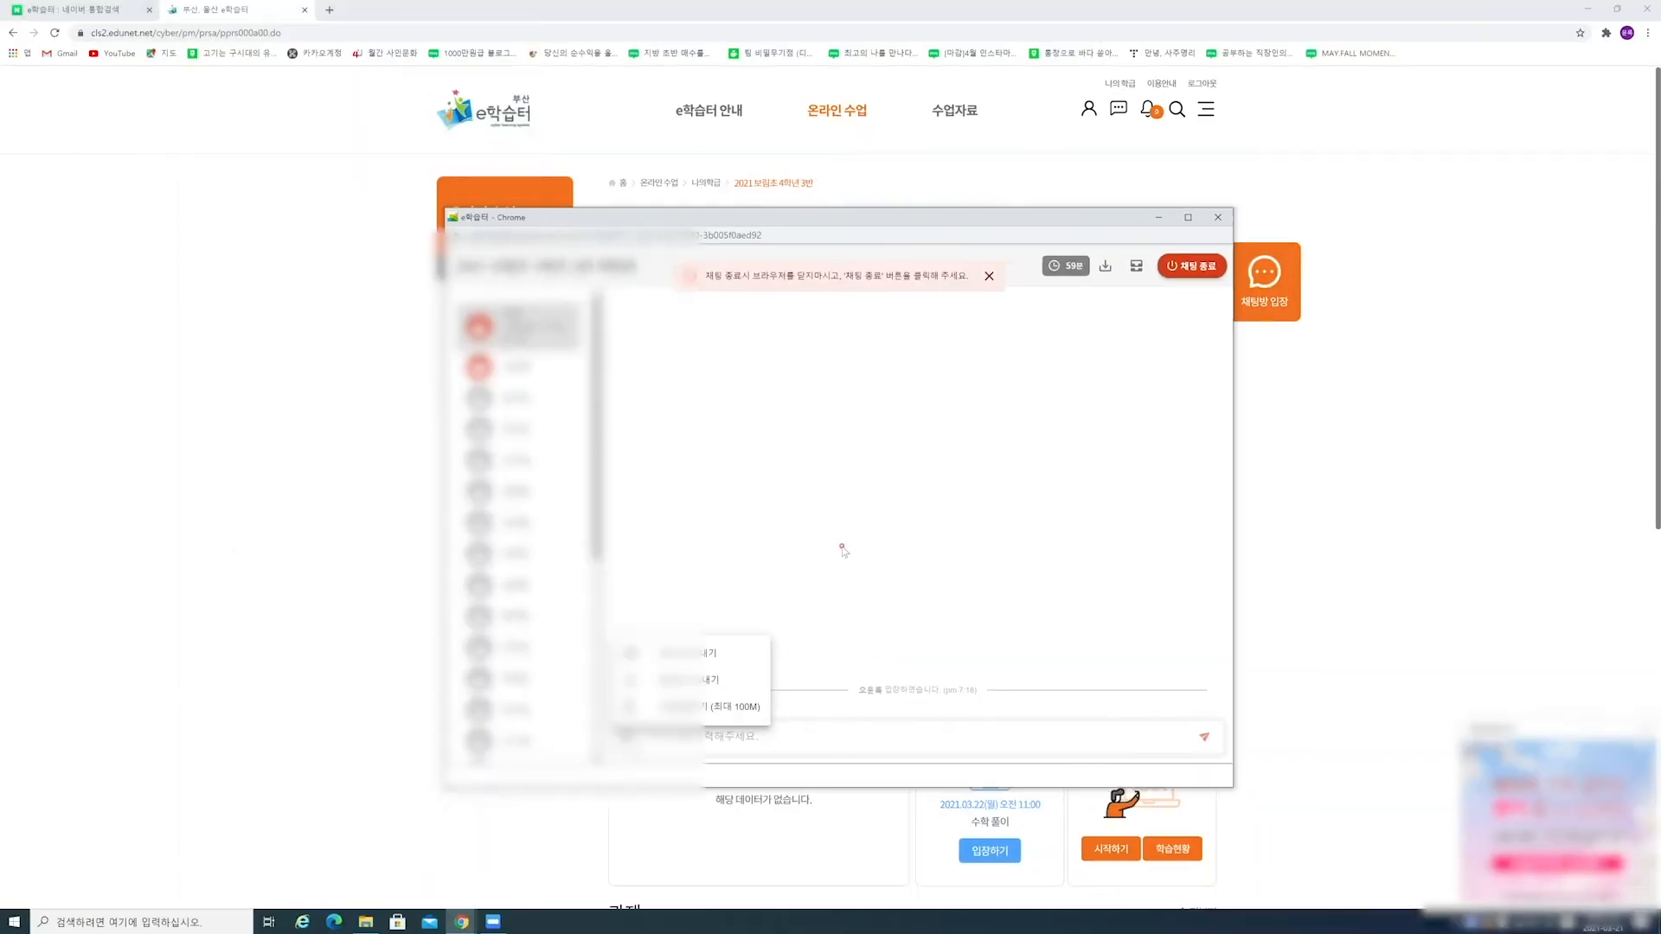
pyautogui.click(843, 548)
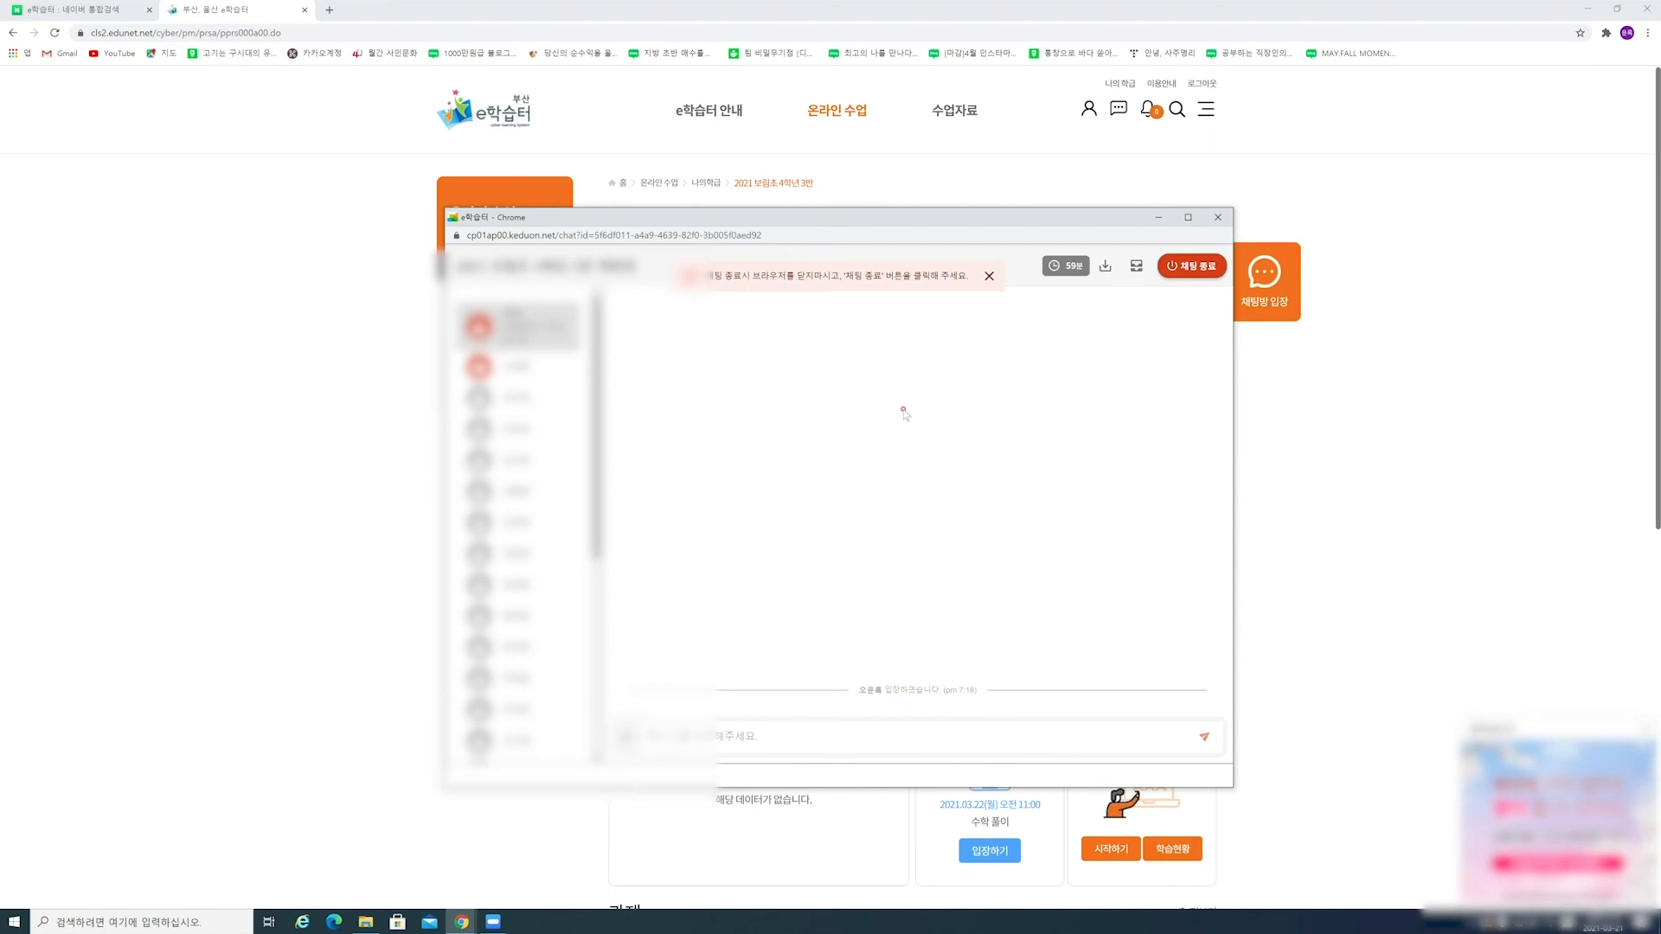
pyautogui.click(1134, 268)
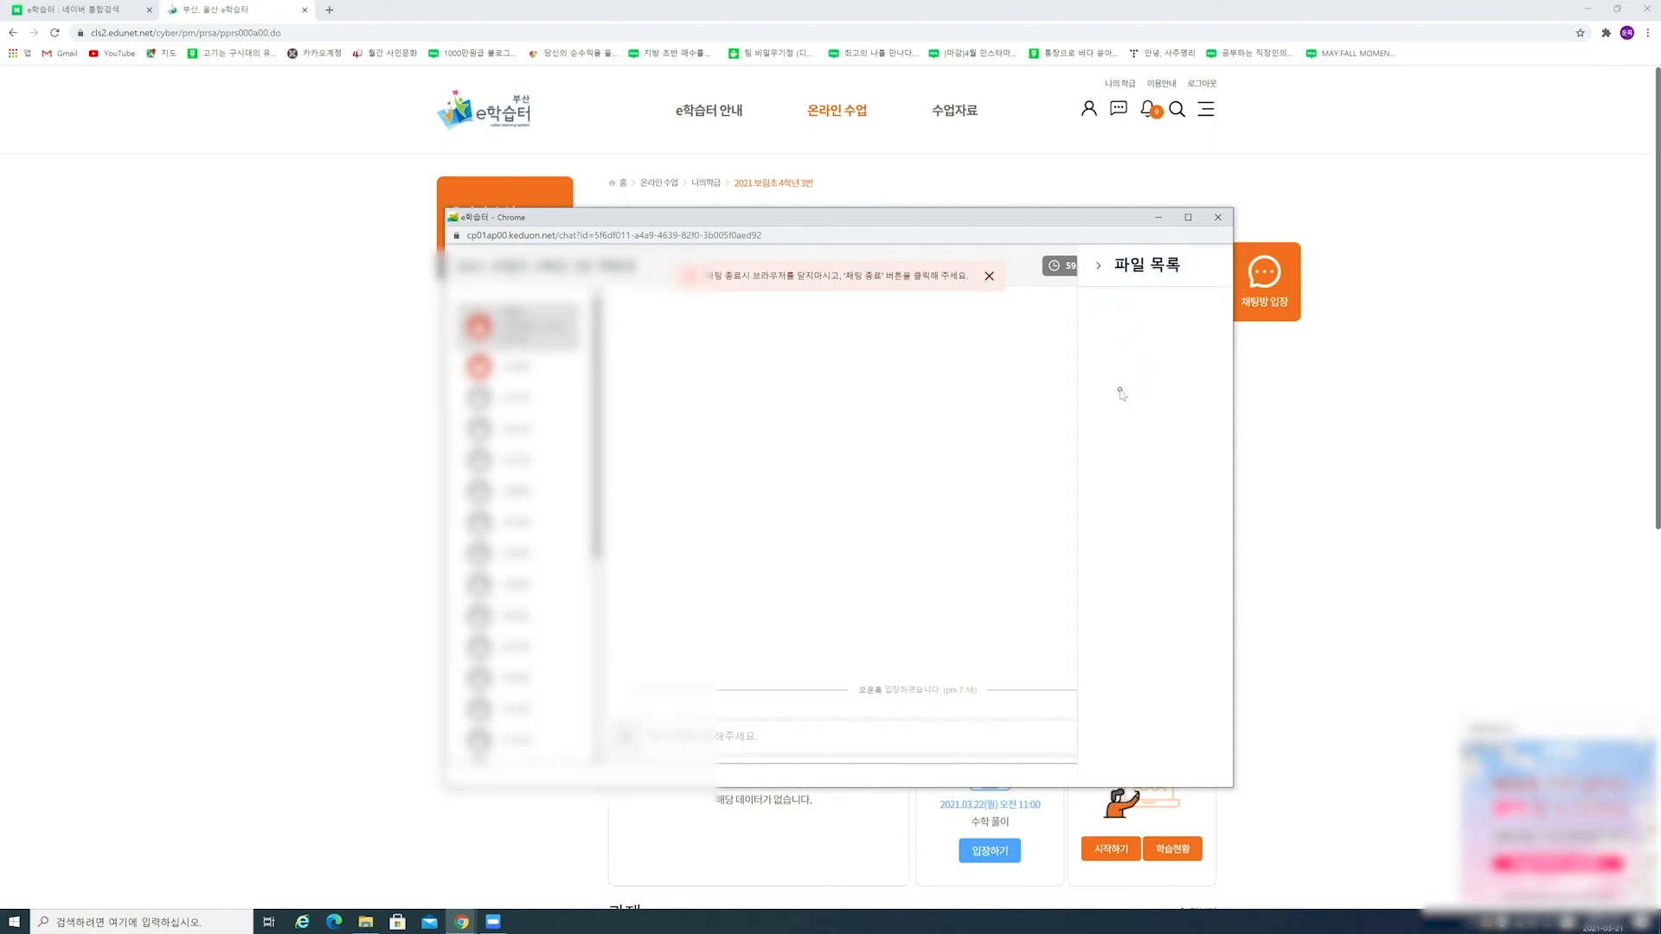
pyautogui.click(1097, 268)
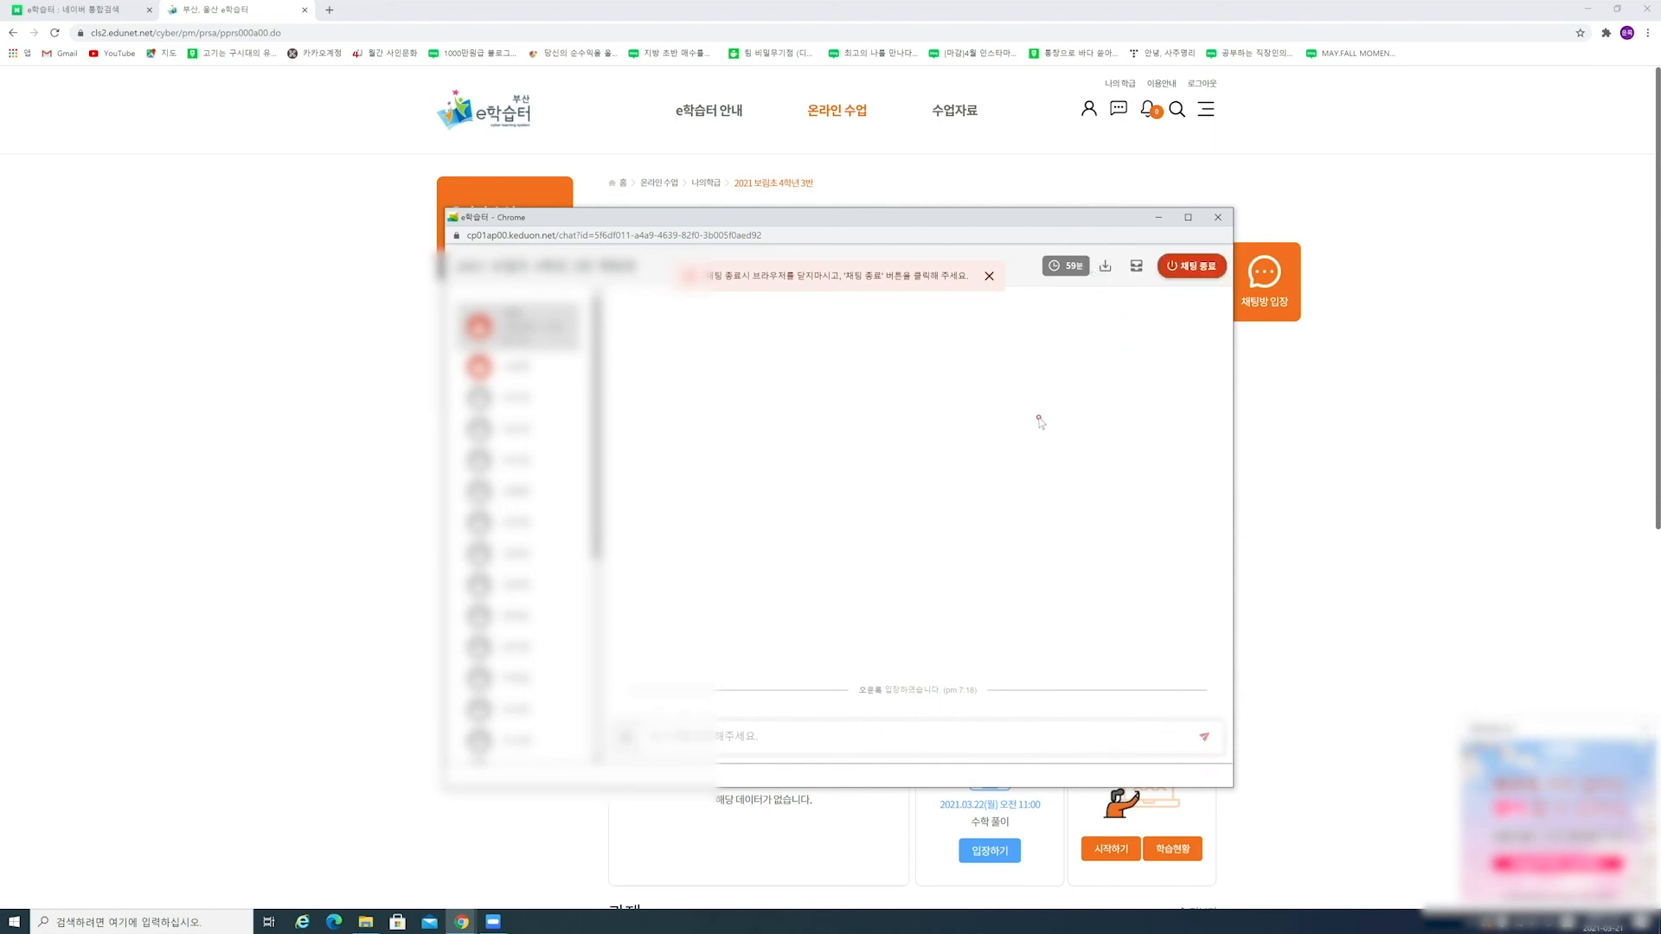
# End the class chat session with 채팅 종료 and confirm ending it.
pyautogui.moveTo(573, 682); pyautogui.dragTo(616, 472)
pyautogui.click(1197, 274)
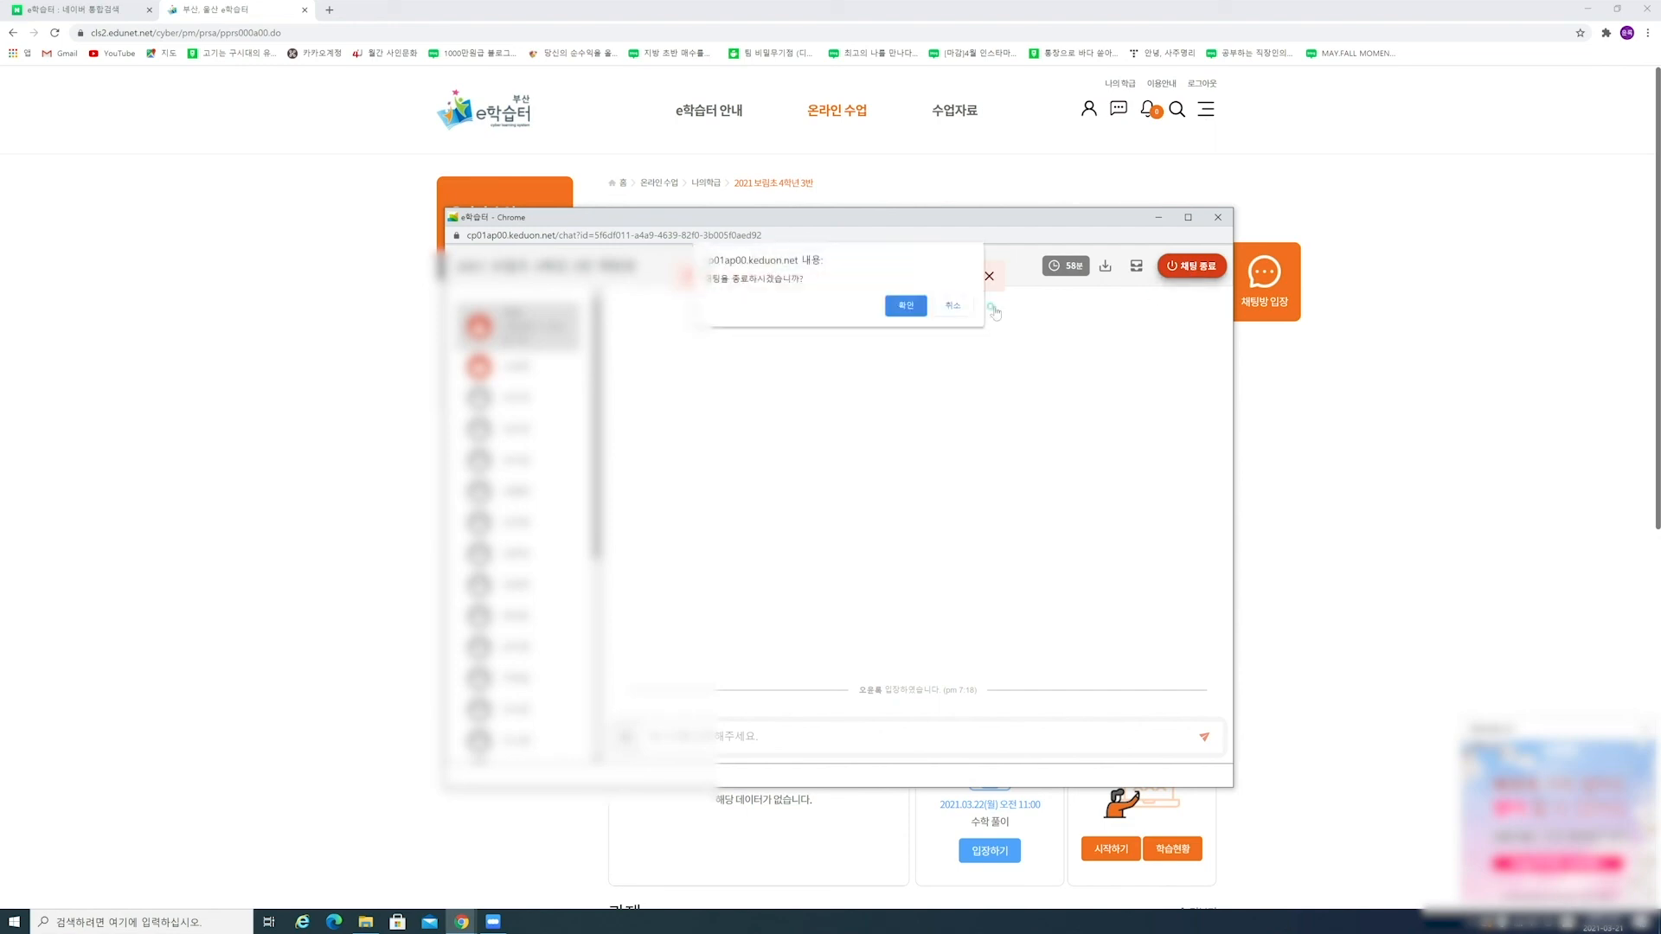
pyautogui.click(907, 307)
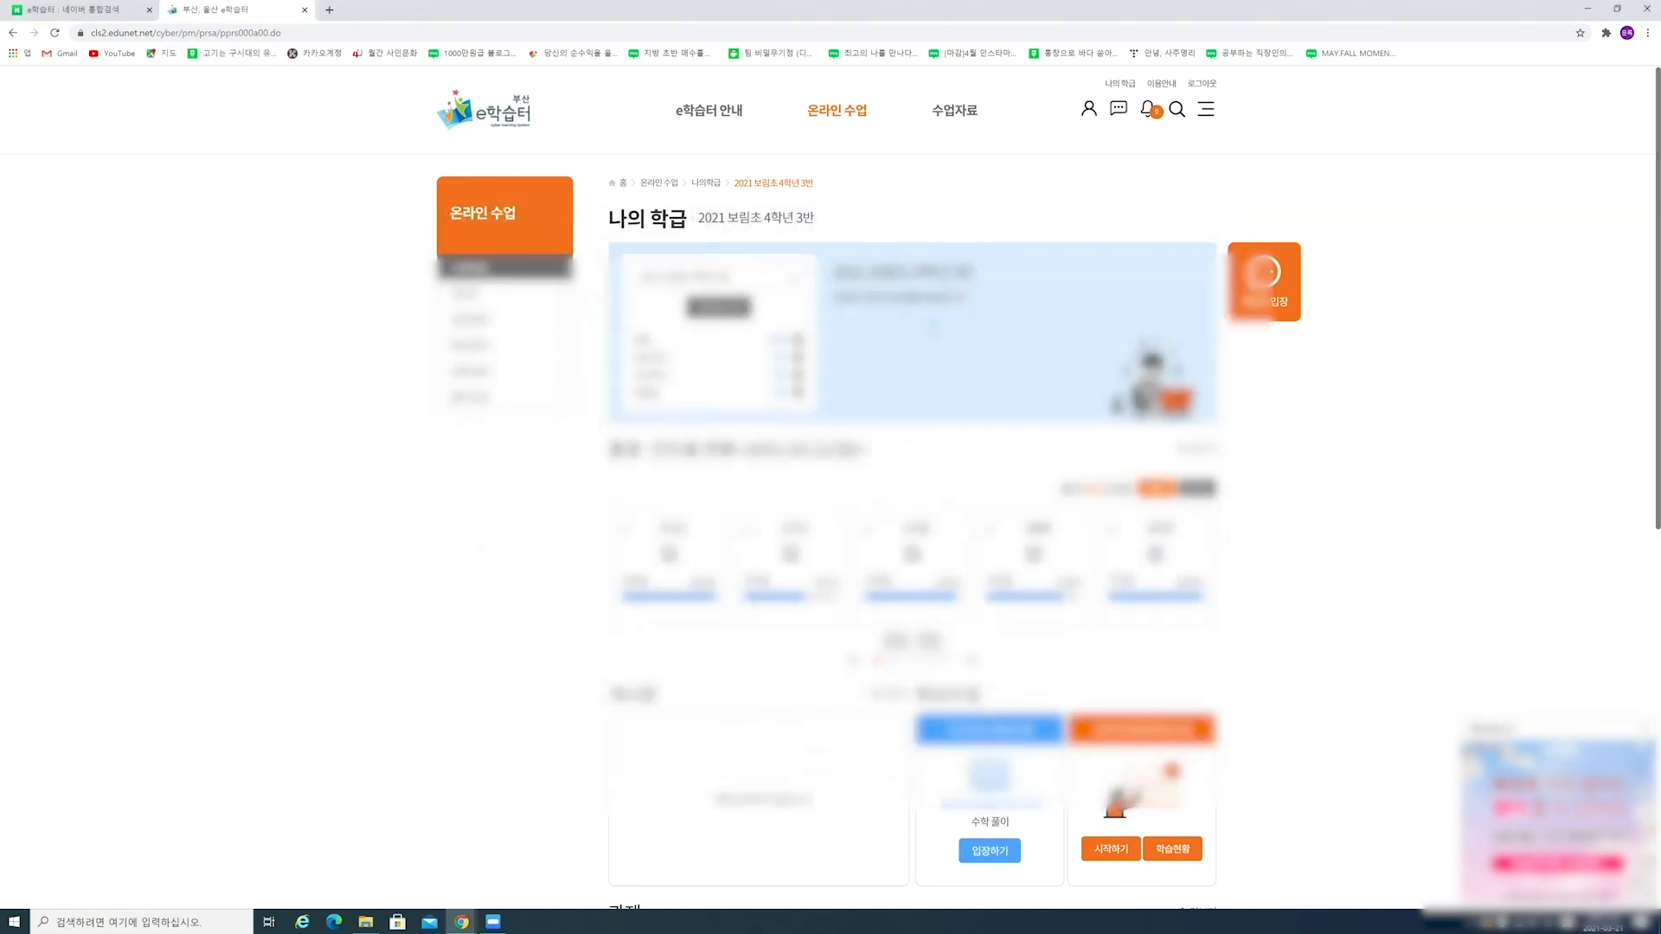
pyautogui.click(1471, 923)
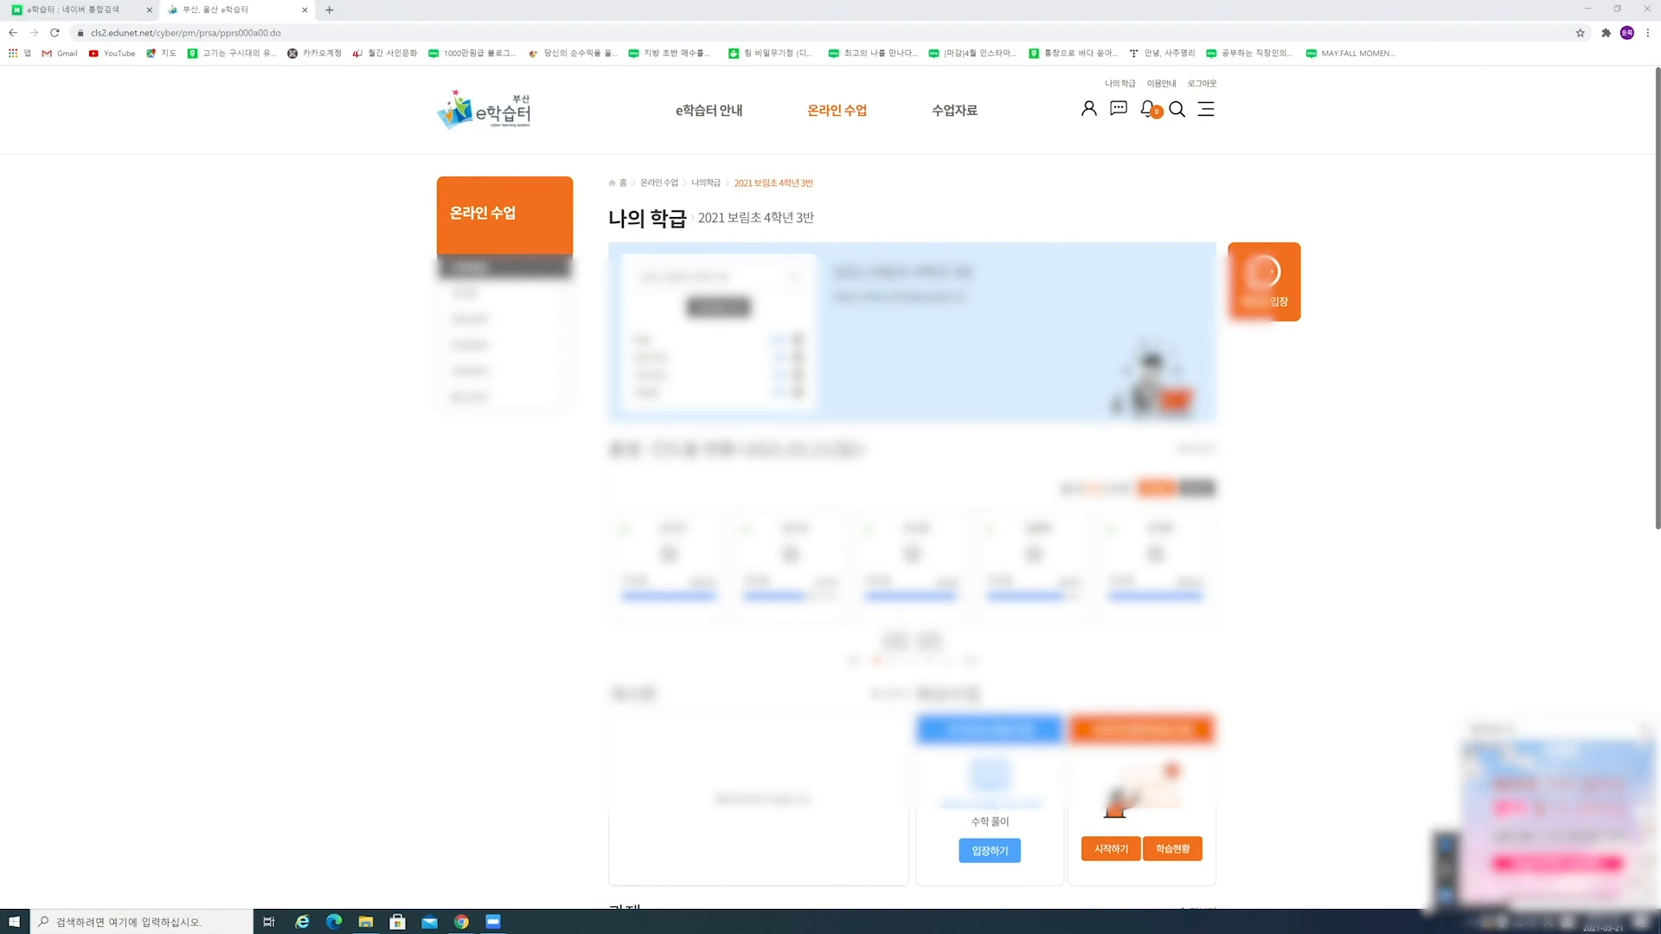